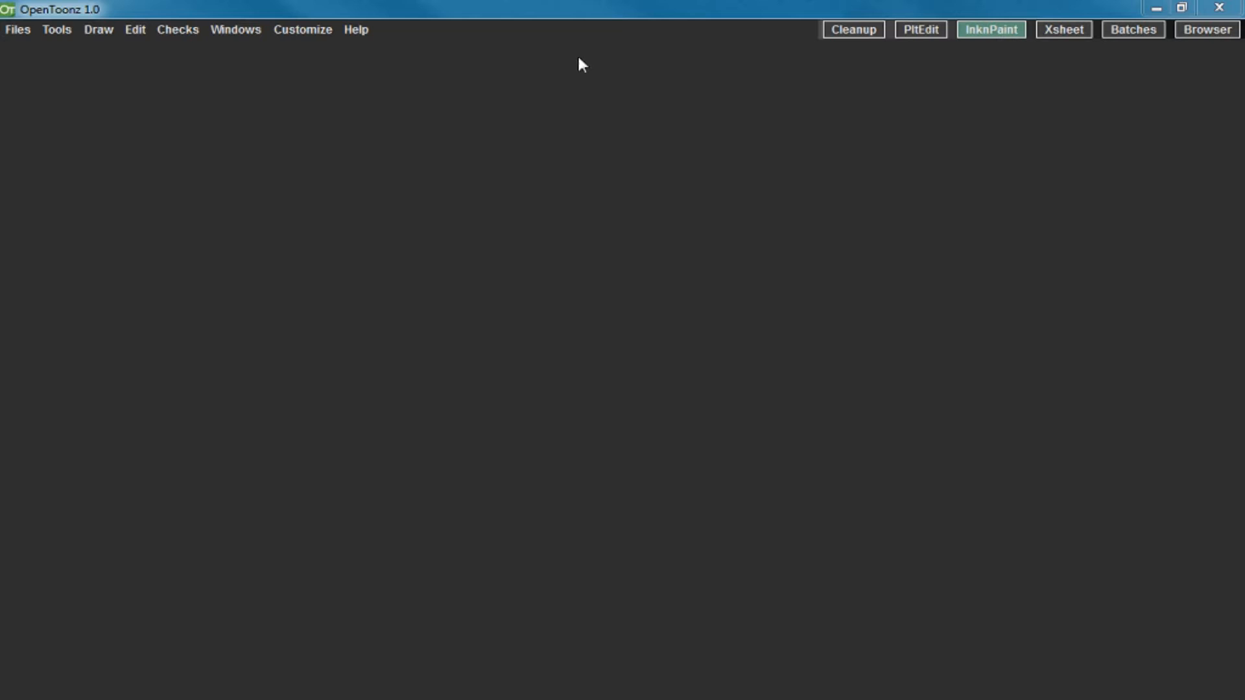
# Add a ComboViewer panel and dock it so that it fills the empty InknPaint room.
pyautogui.click(227, 30)
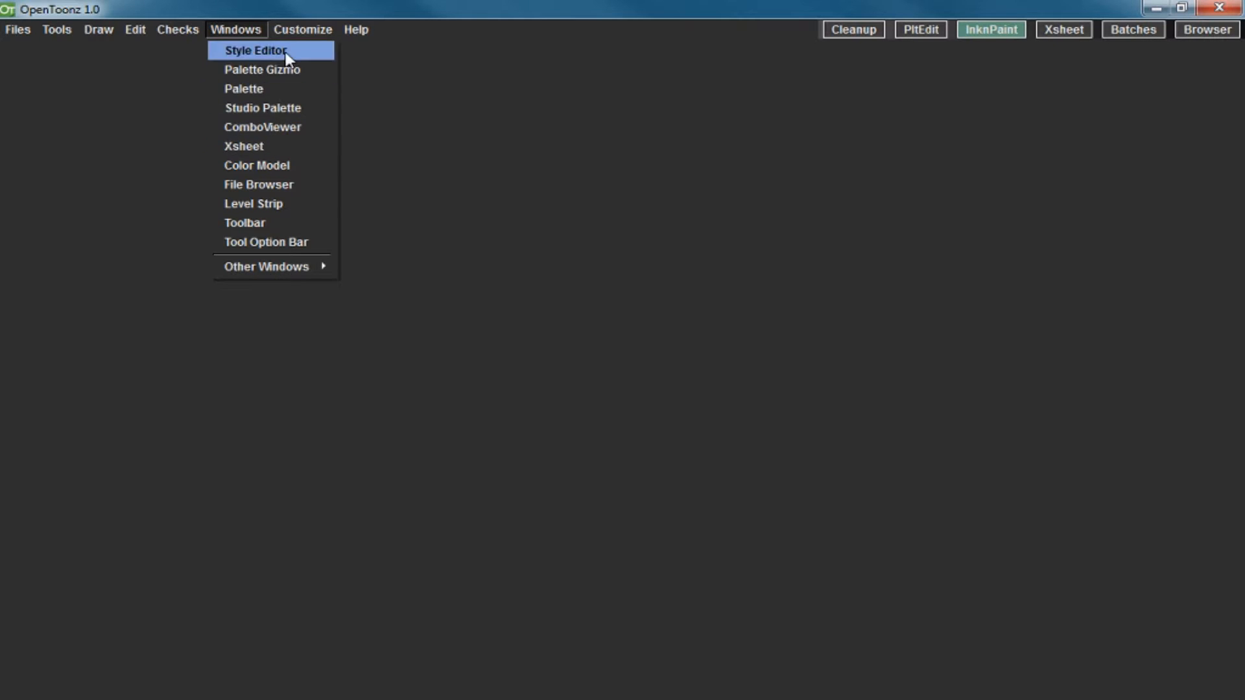
pyautogui.moveTo(292, 267)
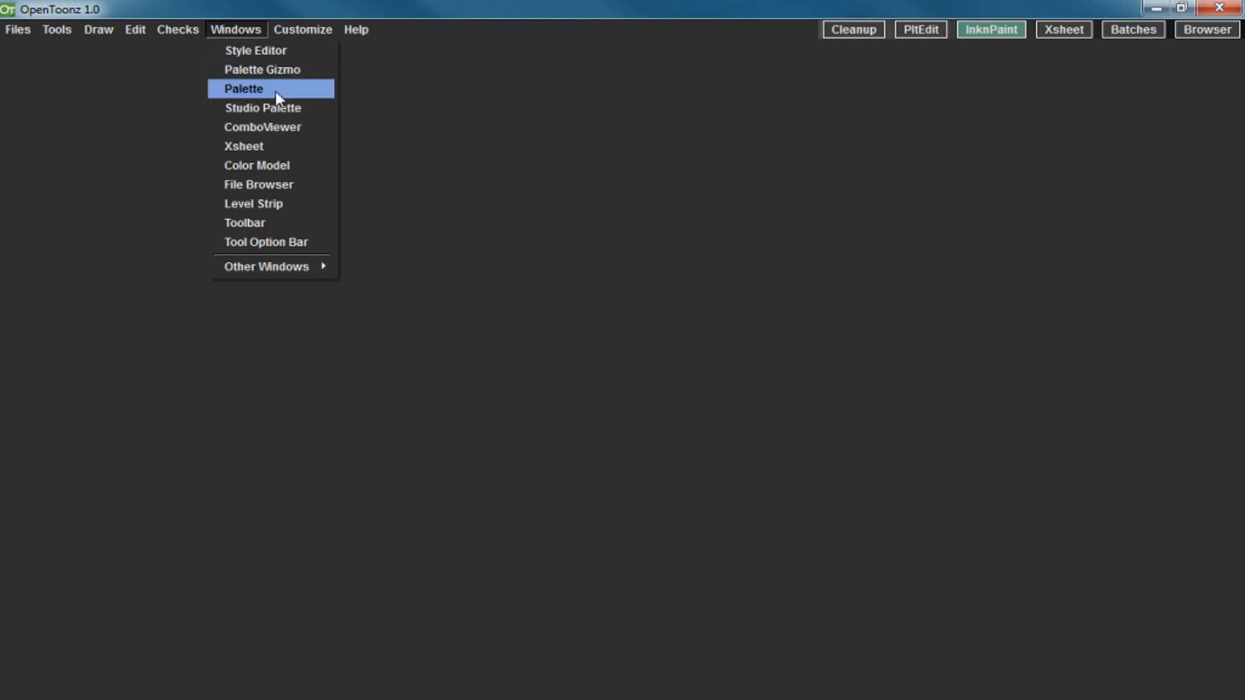
pyautogui.click(278, 127)
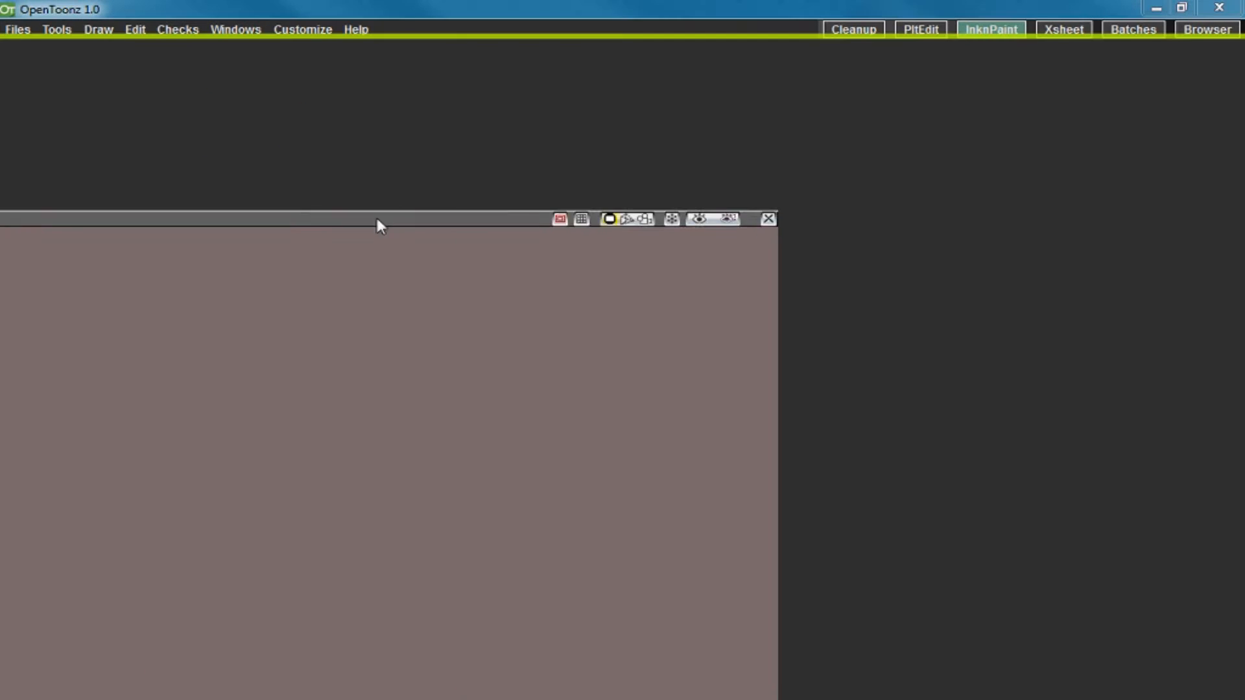
pyautogui.moveTo(375, 215); pyautogui.dragTo(959, 50)
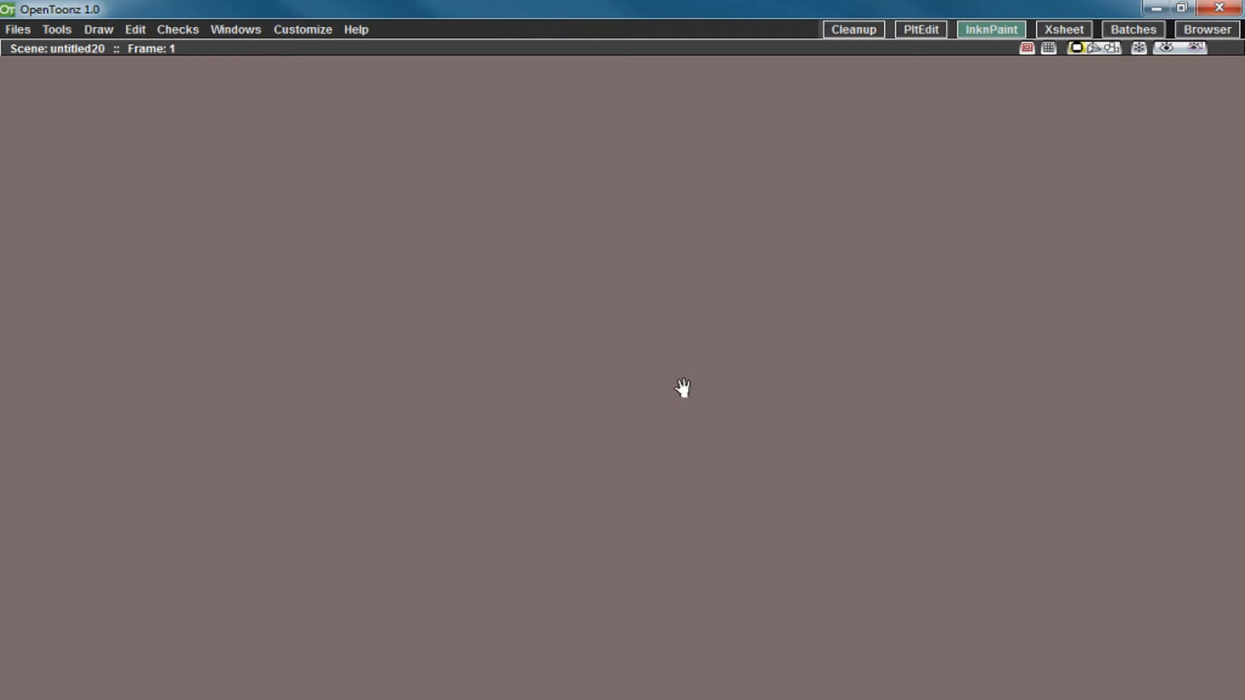
# Show the Camera Box and the Table in the viewer.
pyautogui.rightClick(574, 196)
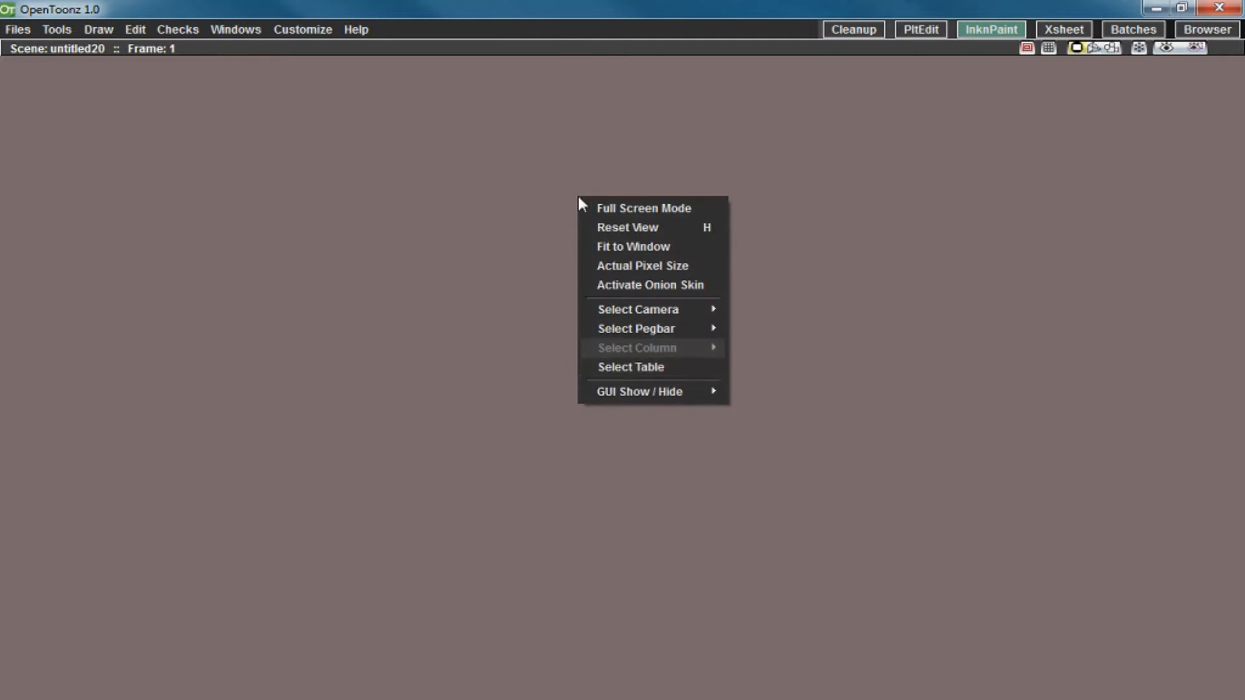
pyautogui.moveTo(687, 393)
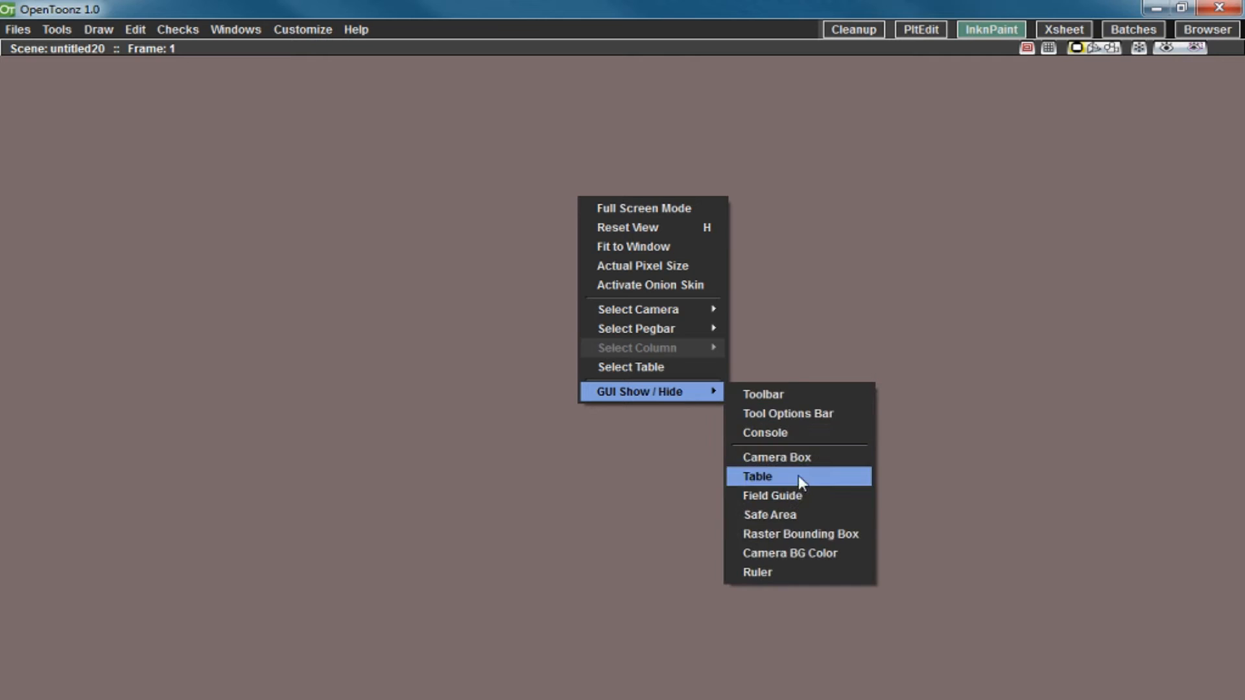
pyautogui.click(796, 457)
pyautogui.rightClick(632, 351)
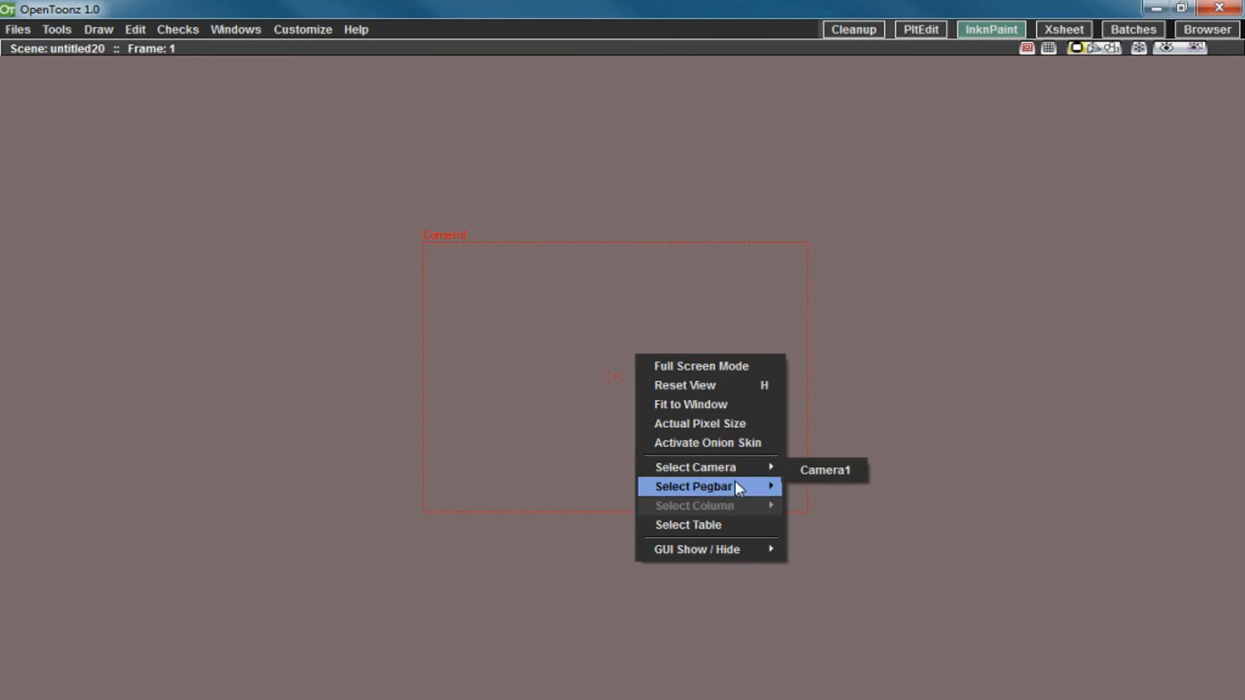
pyautogui.moveTo(747, 547)
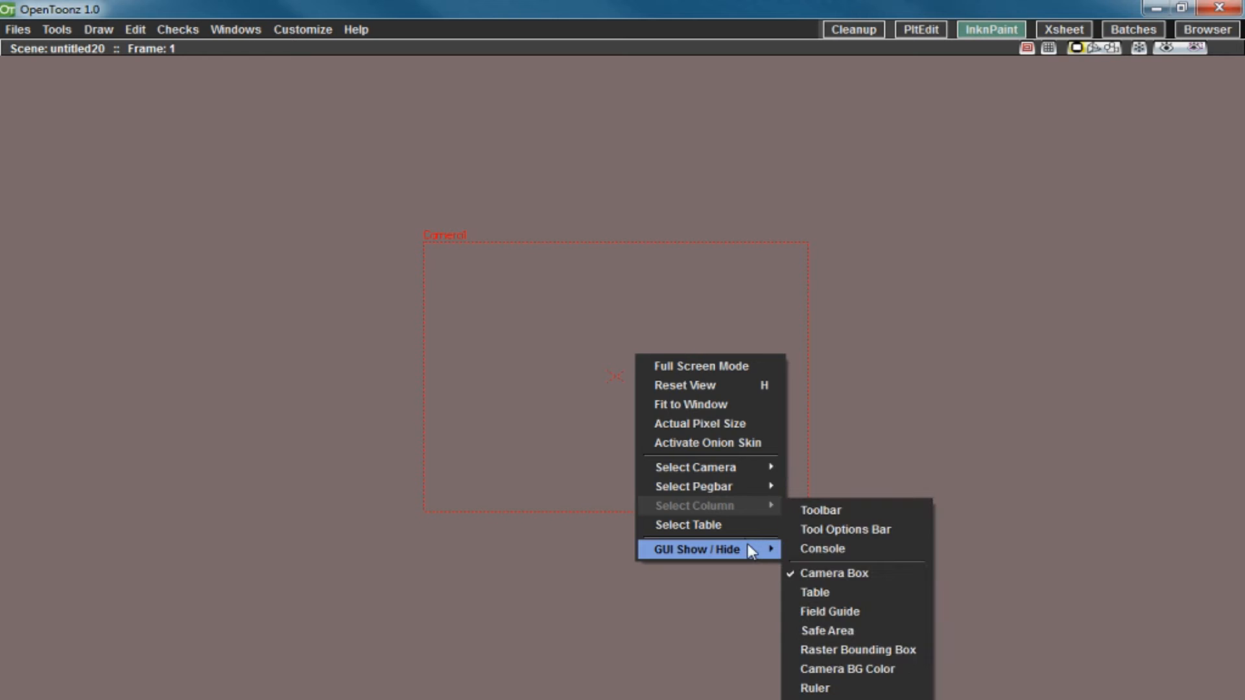
pyautogui.click(839, 593)
# Turn on the Raster Bounding Box, Camera BG Color and Ruler displays in the viewer.
pyautogui.rightClick(652, 372)
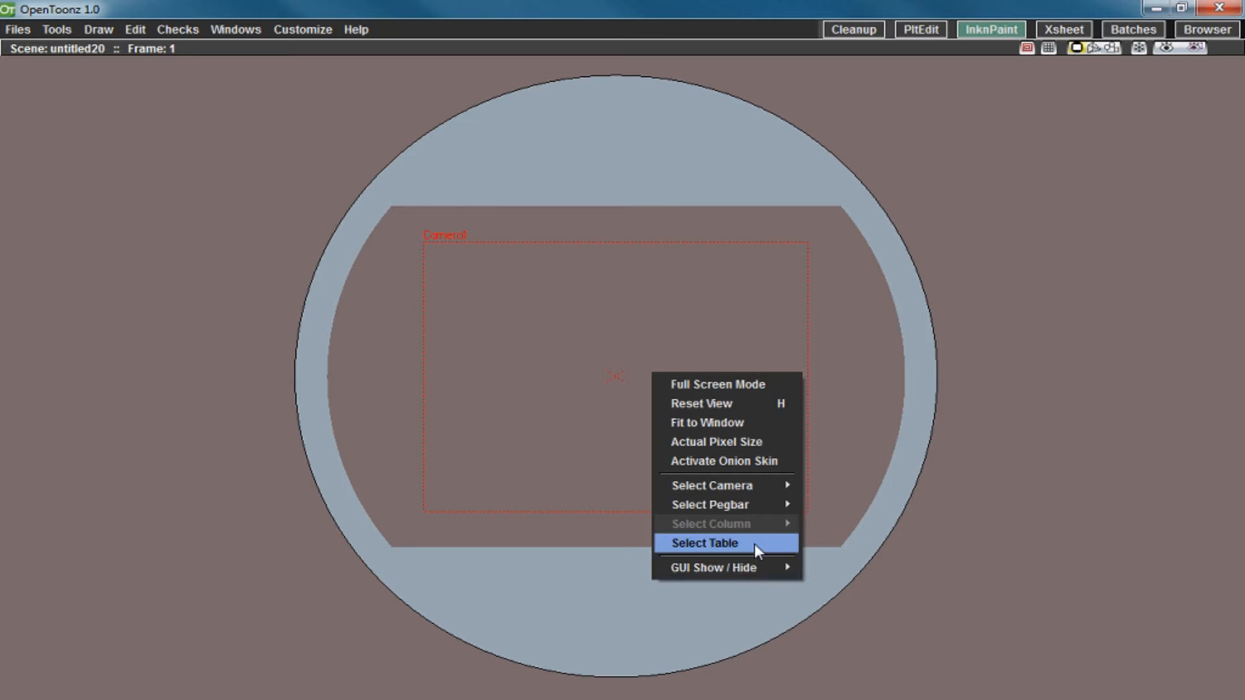
pyautogui.moveTo(757, 569)
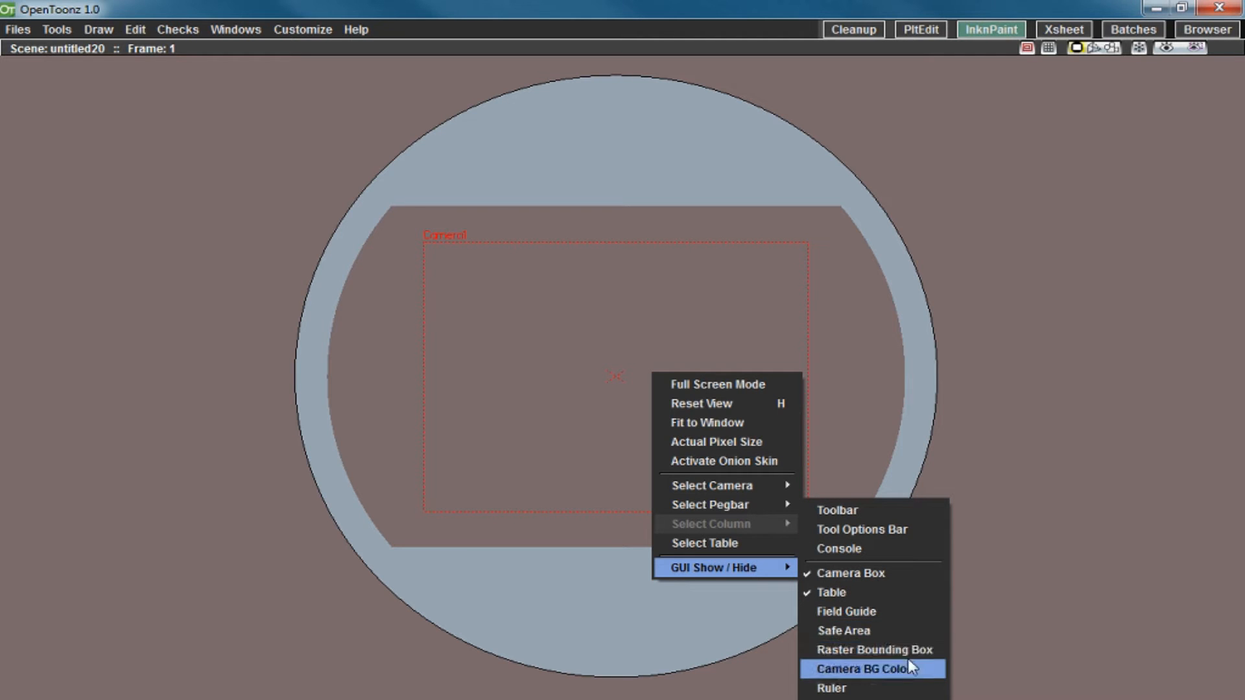
pyautogui.click(884, 650)
pyautogui.rightClick(595, 318)
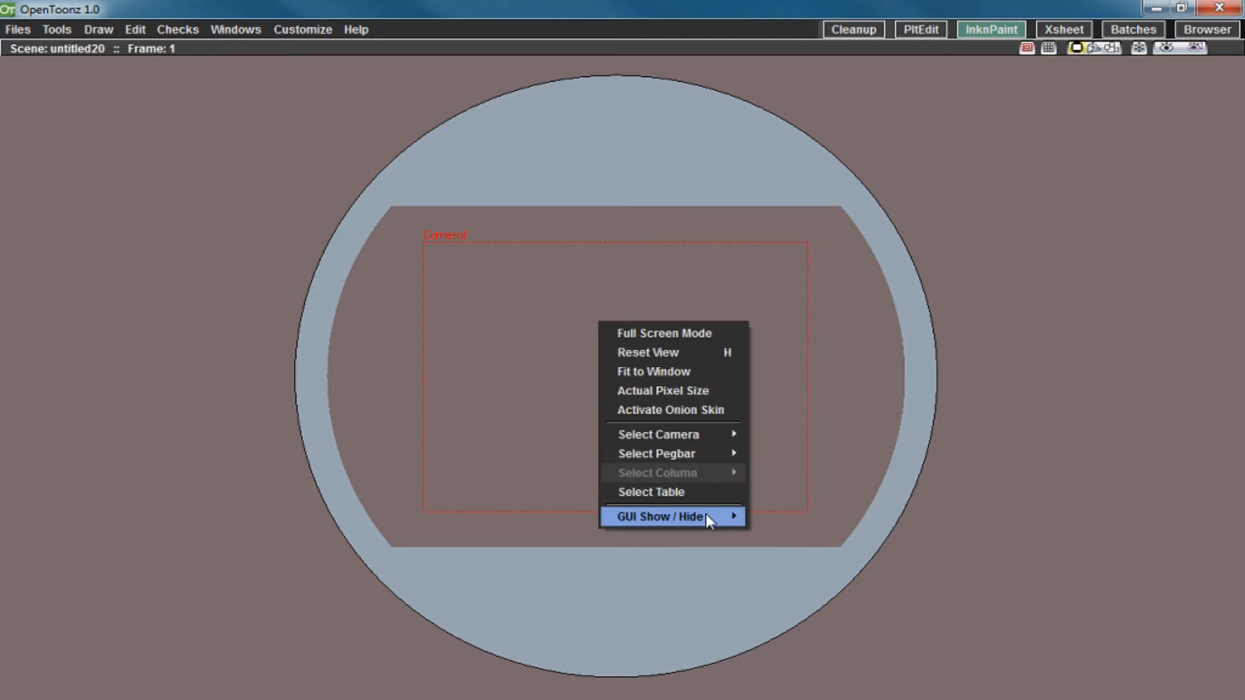
pyautogui.moveTo(705, 513)
pyautogui.click(807, 661)
pyautogui.rightClick(570, 399)
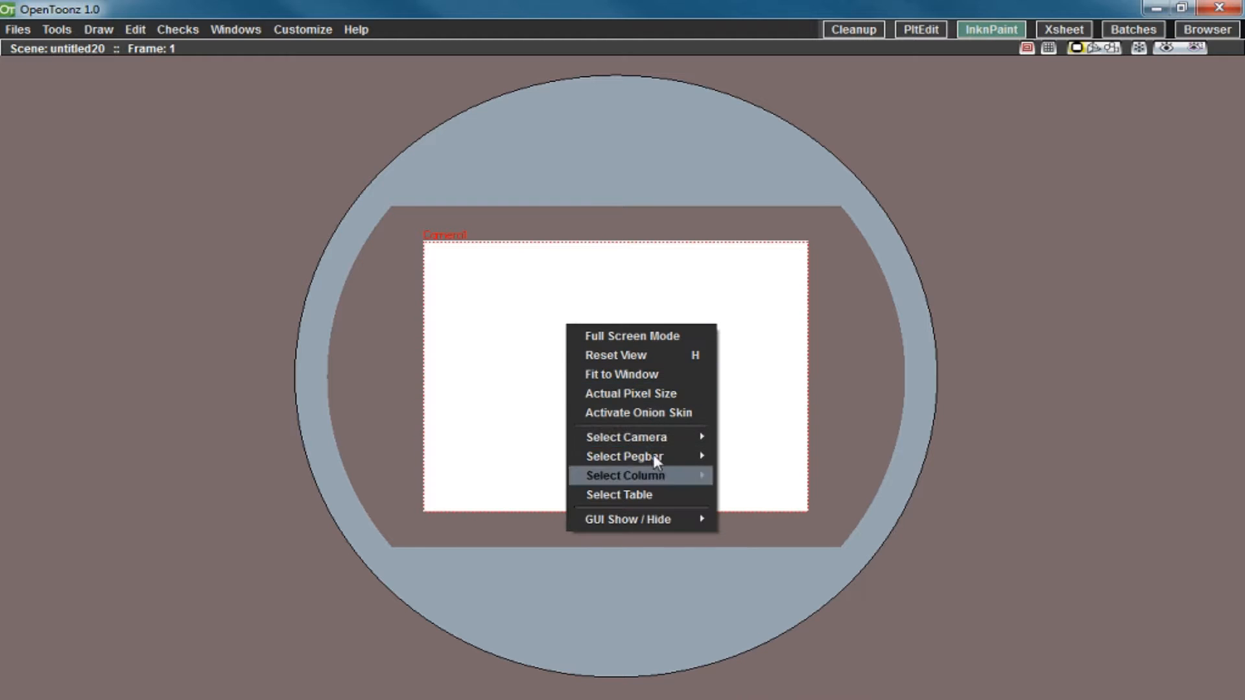
pyautogui.moveTo(660, 516)
pyautogui.click(787, 688)
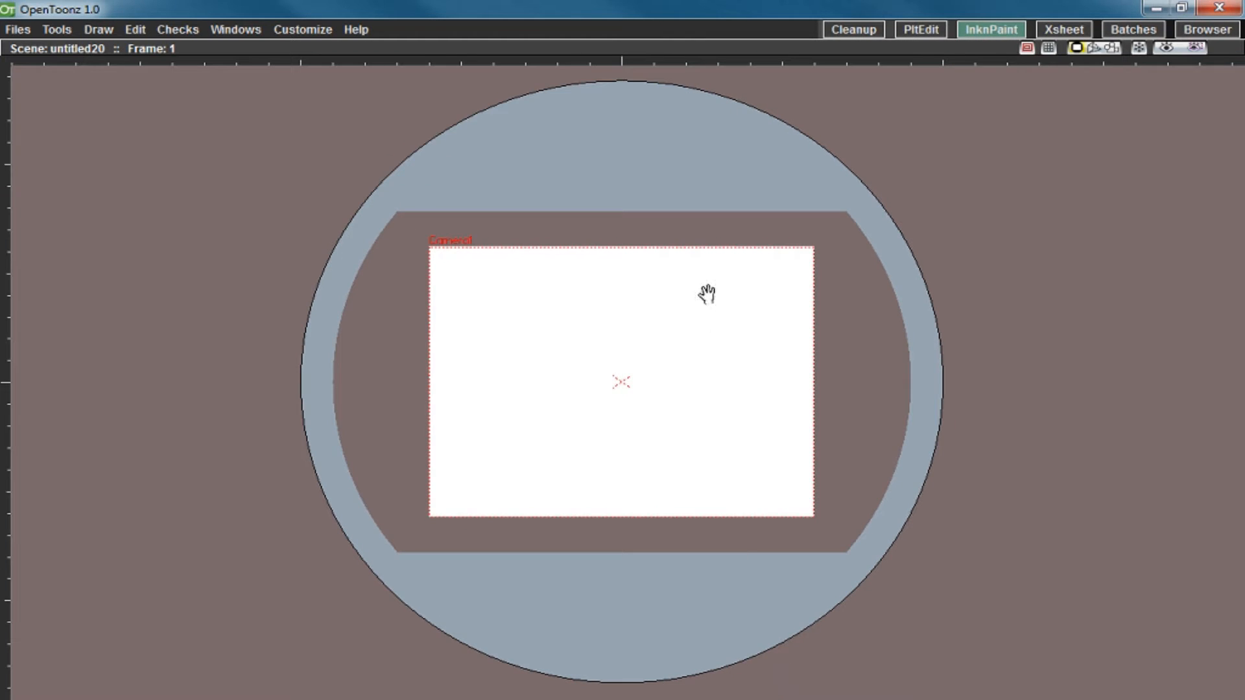
# Draw a test stroke with the Brush tool inside the camera area and undo it.
pyautogui.moveTo(705, 289); pyautogui.dragTo(696, 335)
pyautogui.moveTo(778, 408)
pyautogui.mouseDown()
pyautogui.moveTo(770, 351)
pyautogui.moveTo(731, 386)
pyautogui.moveTo(710, 346)
pyautogui.mouseUp()
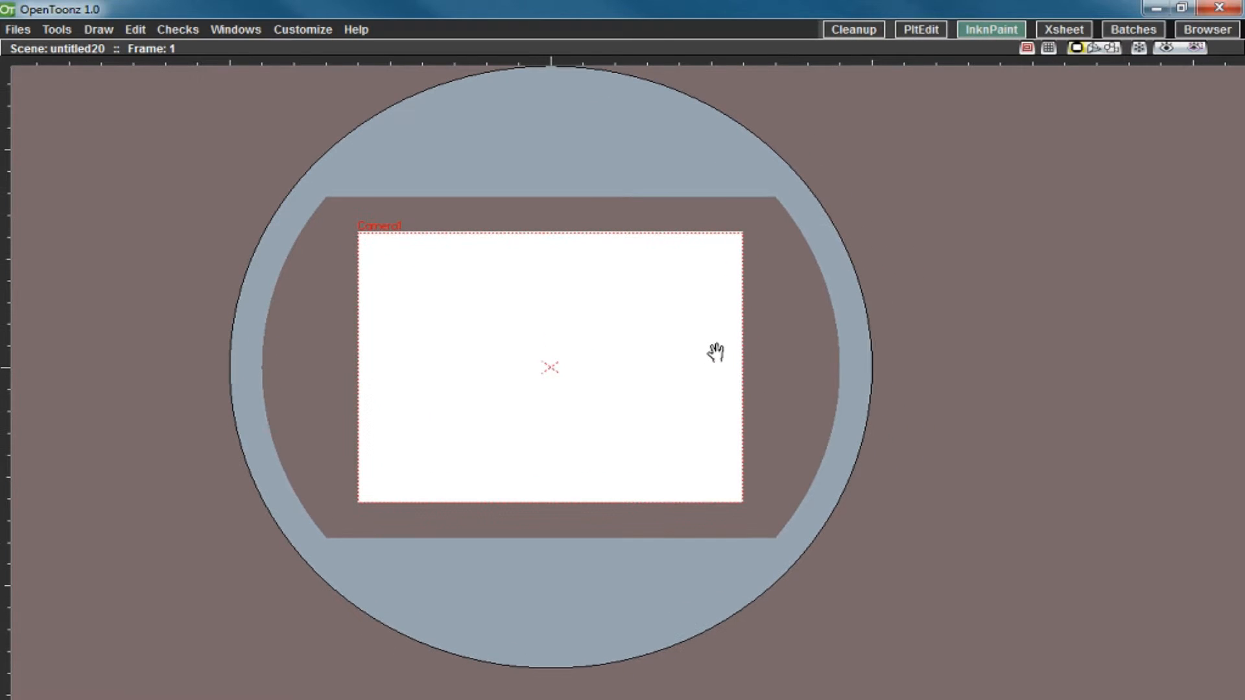
pyautogui.press('b')
pyautogui.click(559, 277)
pyautogui.moveTo(558, 277)
pyautogui.mouseDown()
pyautogui.moveTo(489, 339)
pyautogui.moveTo(510, 383)
pyautogui.mouseUp()
pyautogui.hotkey('ctrl', 'z')
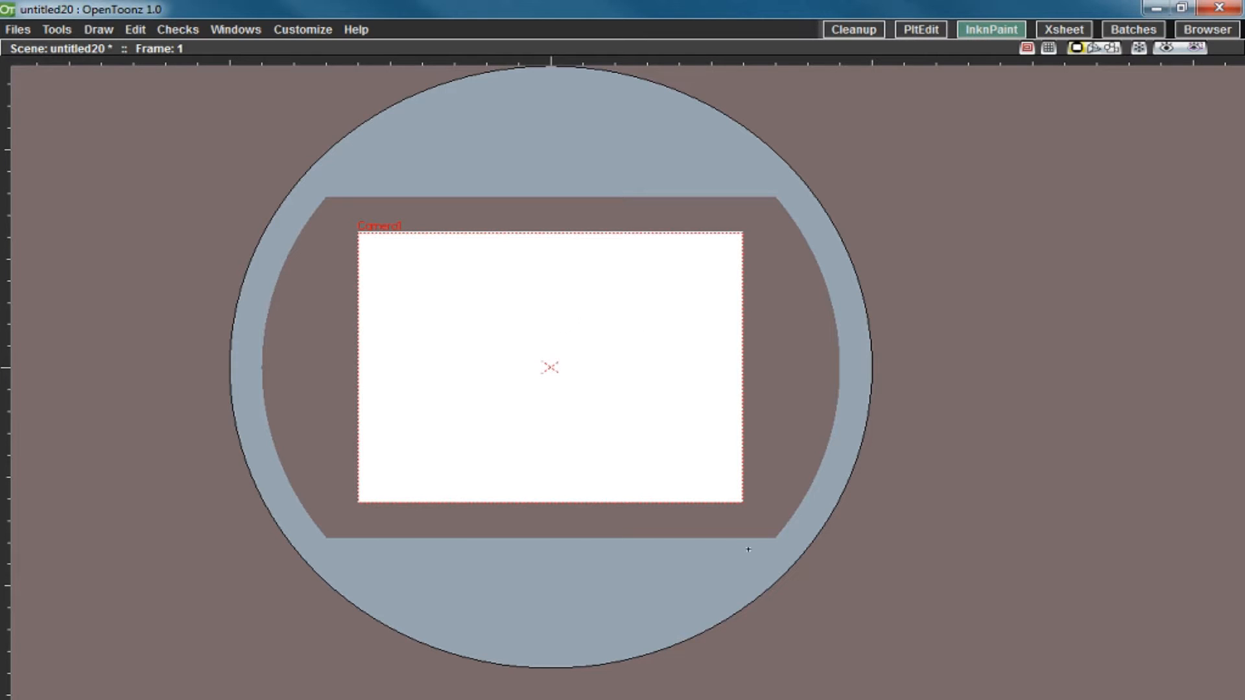
# Show the playback console in the viewer.
pyautogui.rightClick(808, 232)
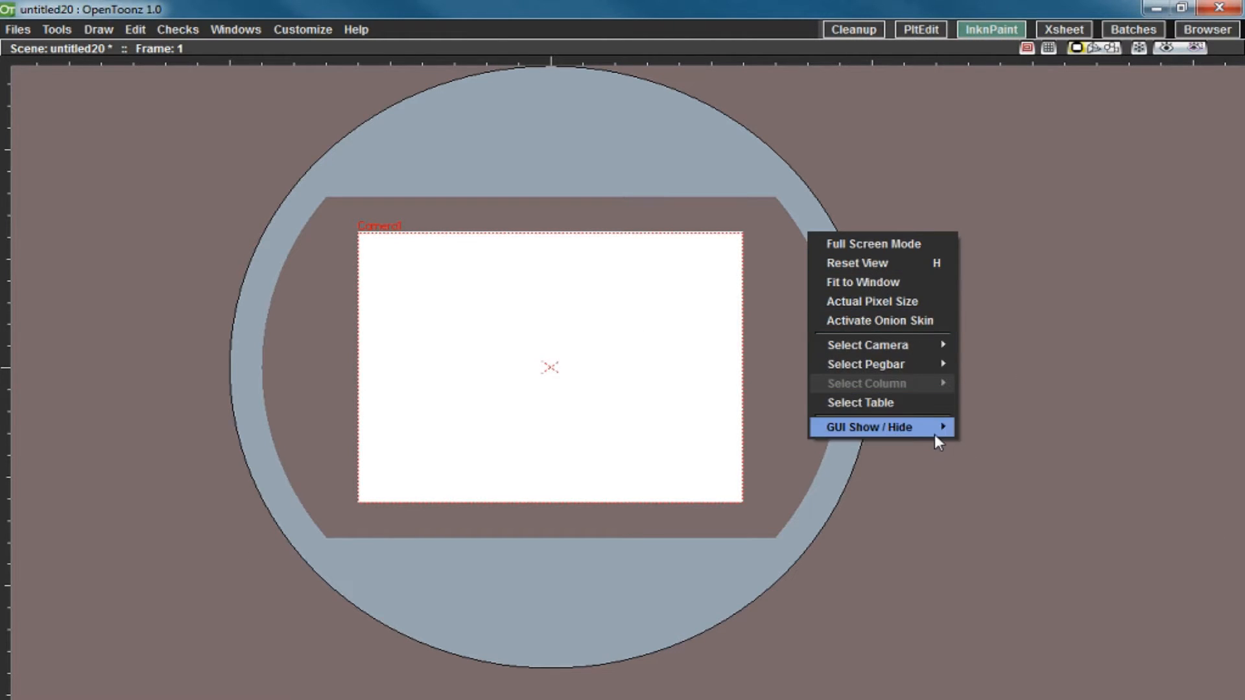
pyautogui.moveTo(934, 434)
pyautogui.click(1021, 467)
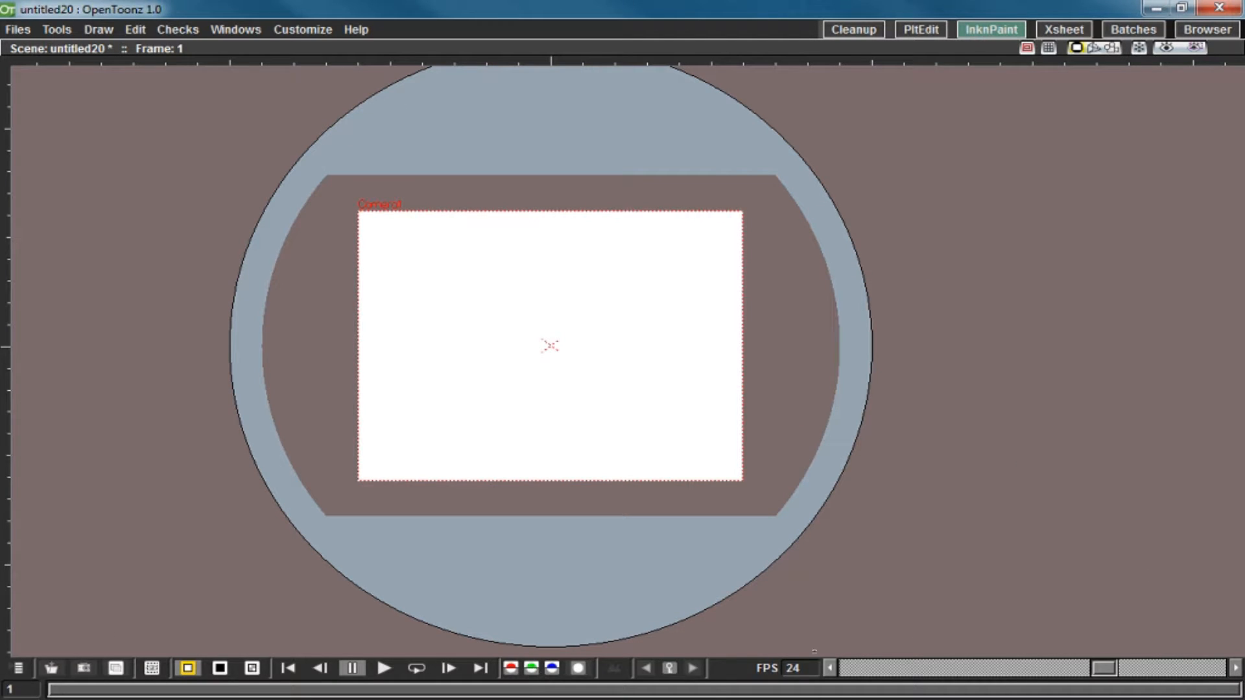
pyautogui.scroll(-1, 719, 489)
pyautogui.scroll(-1, 638, 349)
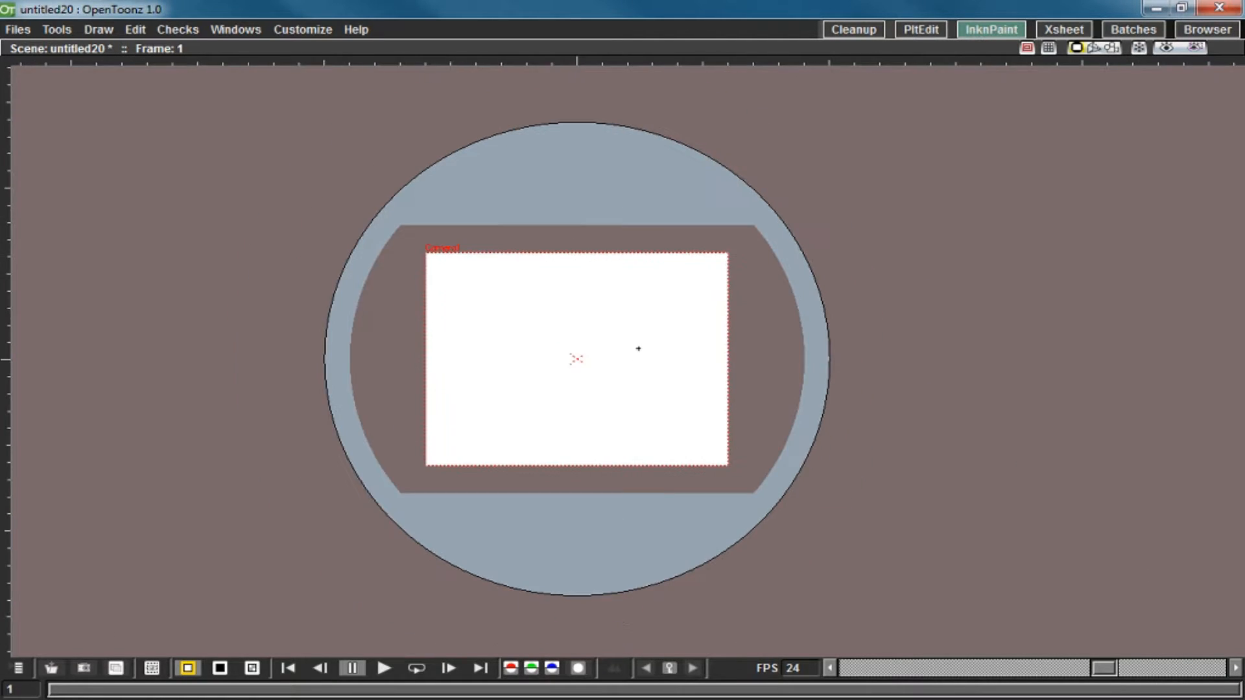
pyautogui.scroll(3, 639, 348)
pyautogui.moveTo(642, 308); pyautogui.dragTo(631, 281)
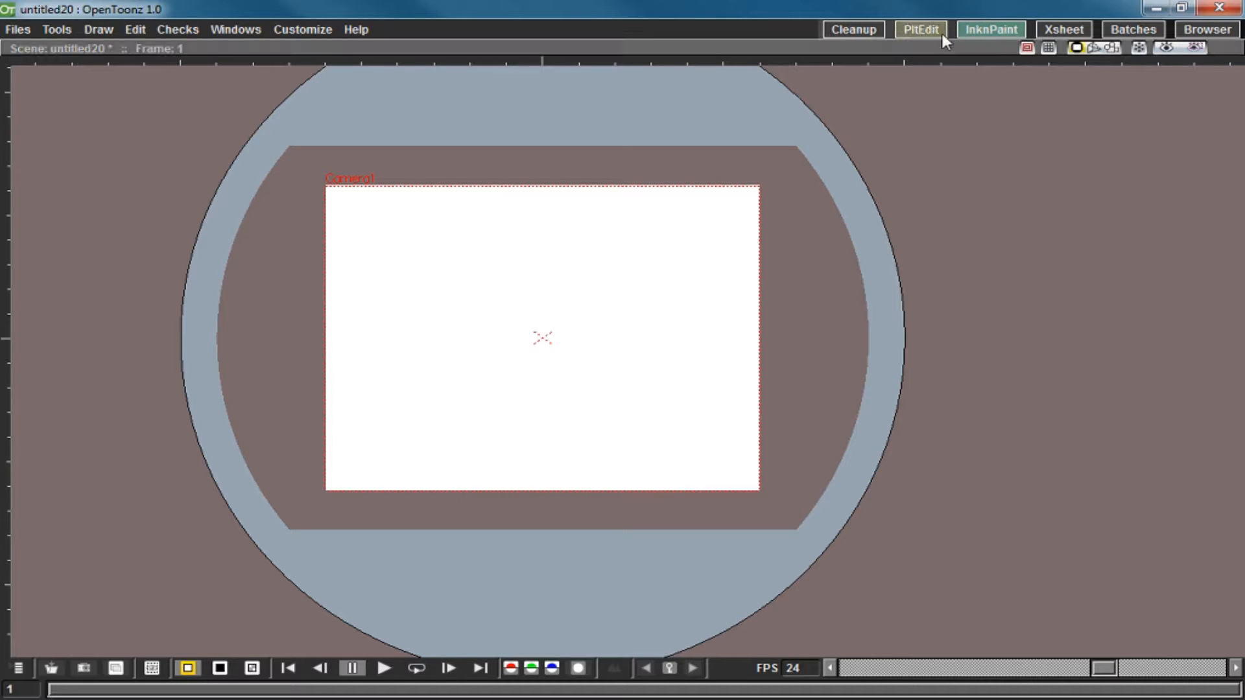
# Show the viewer's built-in Toolbar and Tool Options Bar.
pyautogui.rightClick(576, 314)
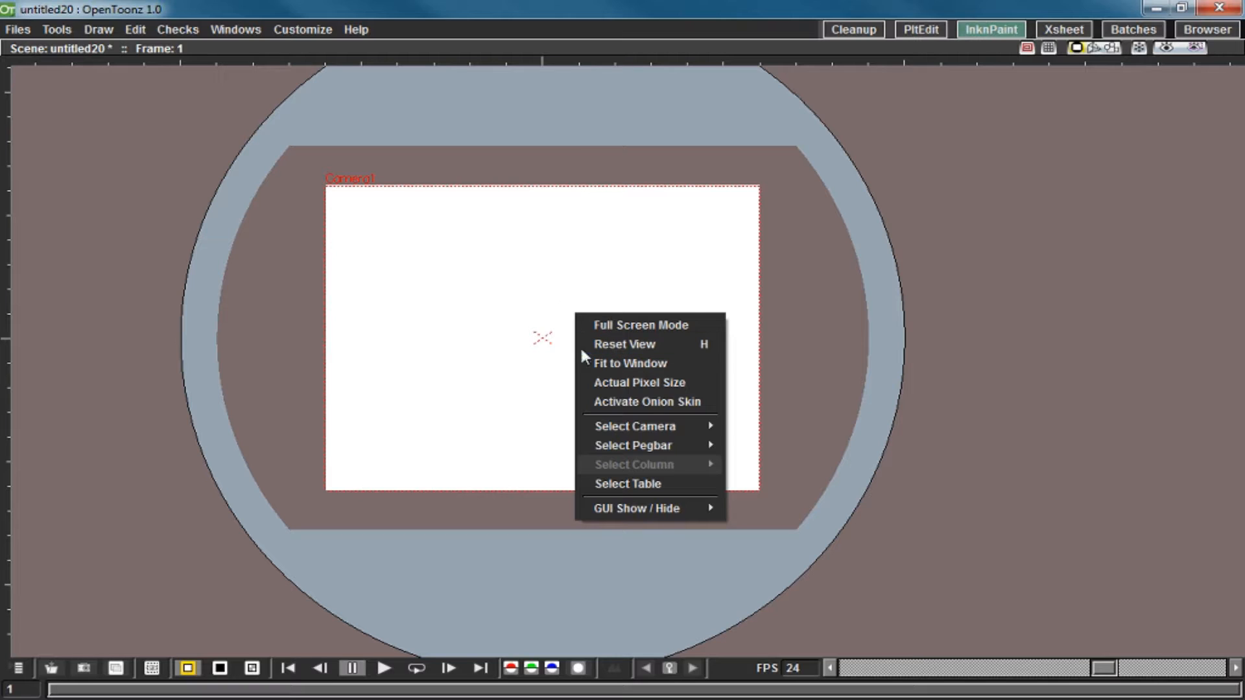
pyautogui.moveTo(643, 507)
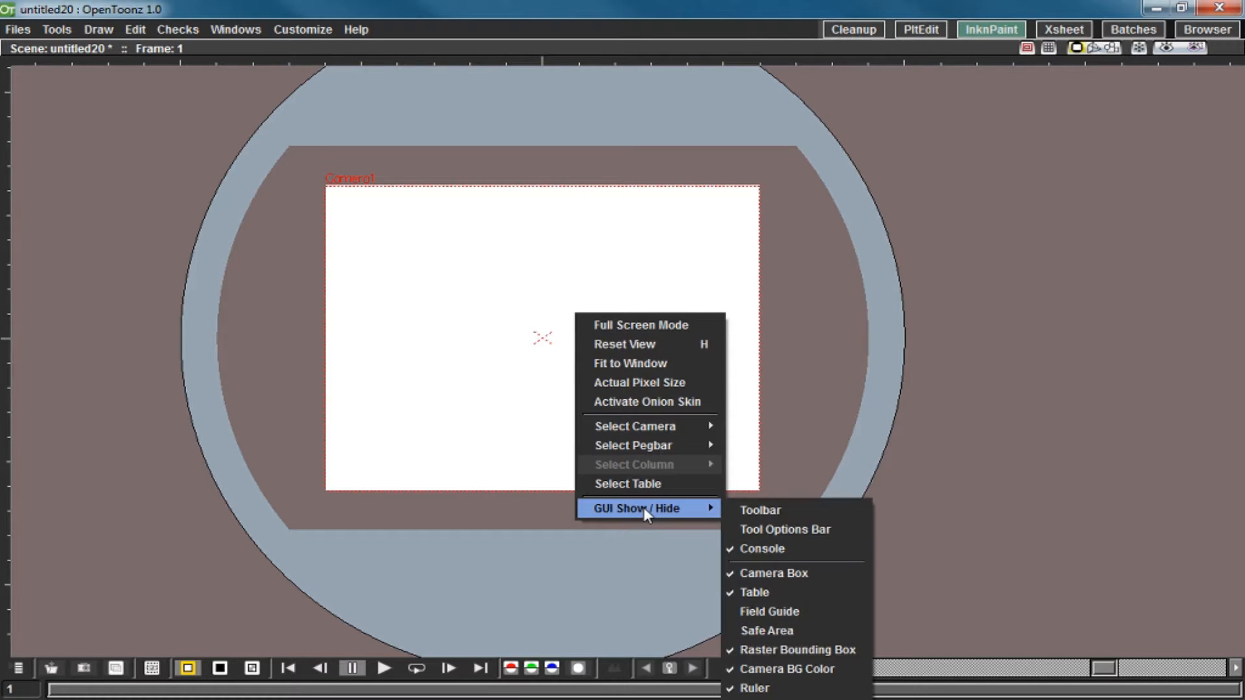
pyautogui.click(792, 512)
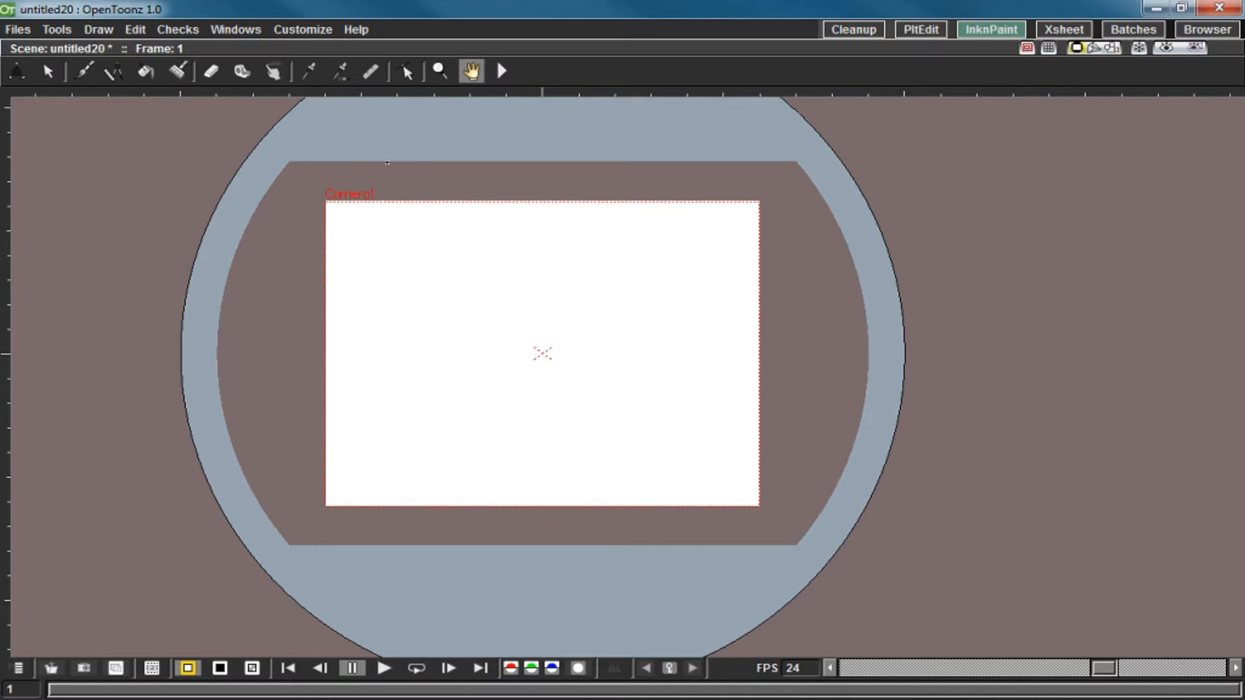
pyautogui.rightClick(694, 275)
pyautogui.moveTo(808, 468)
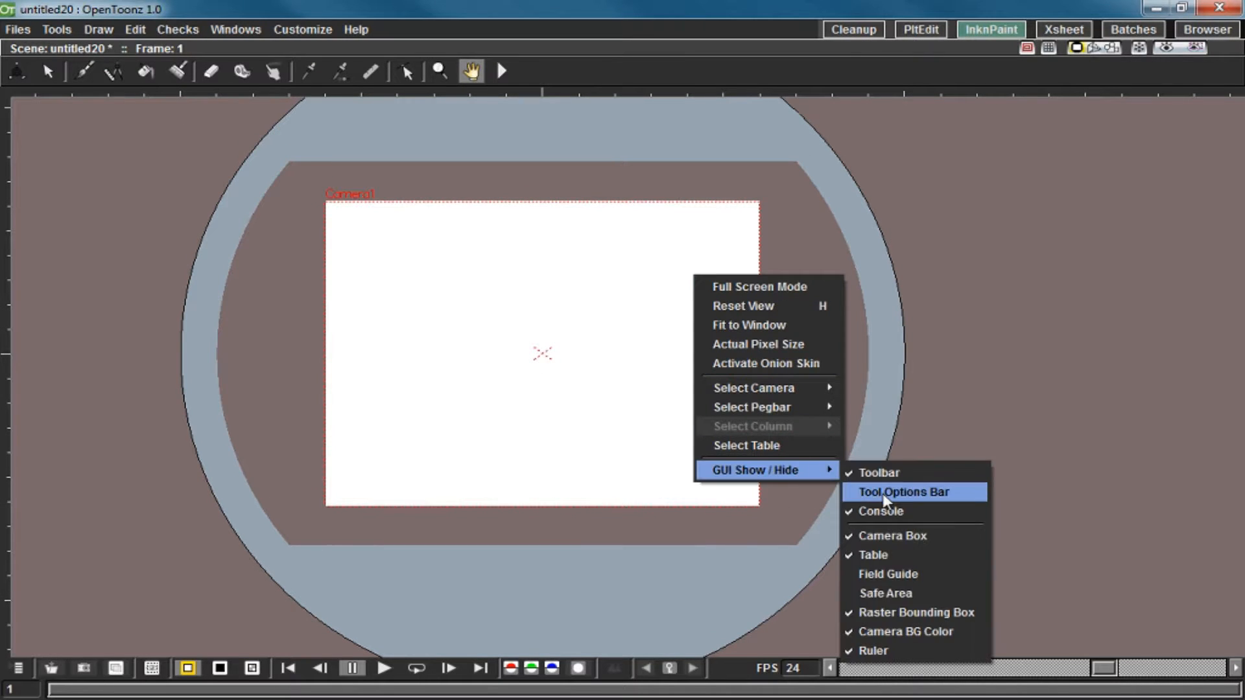
pyautogui.click(884, 497)
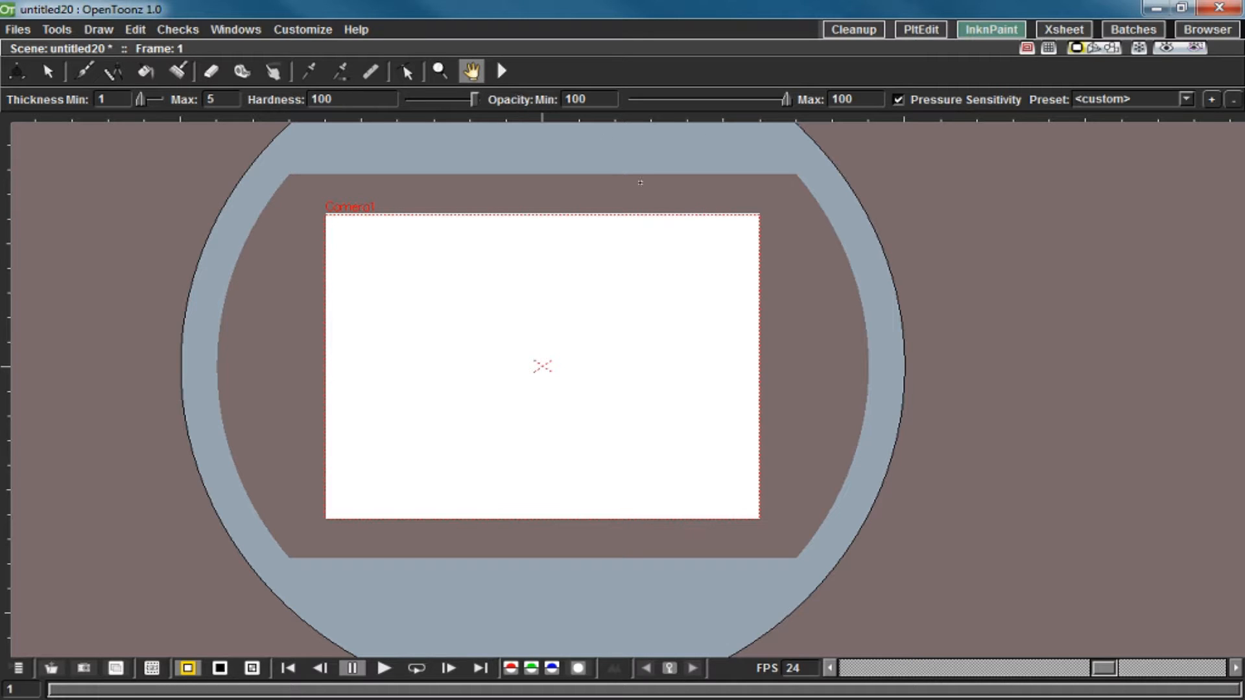
# Hide the viewer's built-in Tool Options Bar and Toolbar again.
pyautogui.rightClick(758, 162)
pyautogui.moveTo(878, 359)
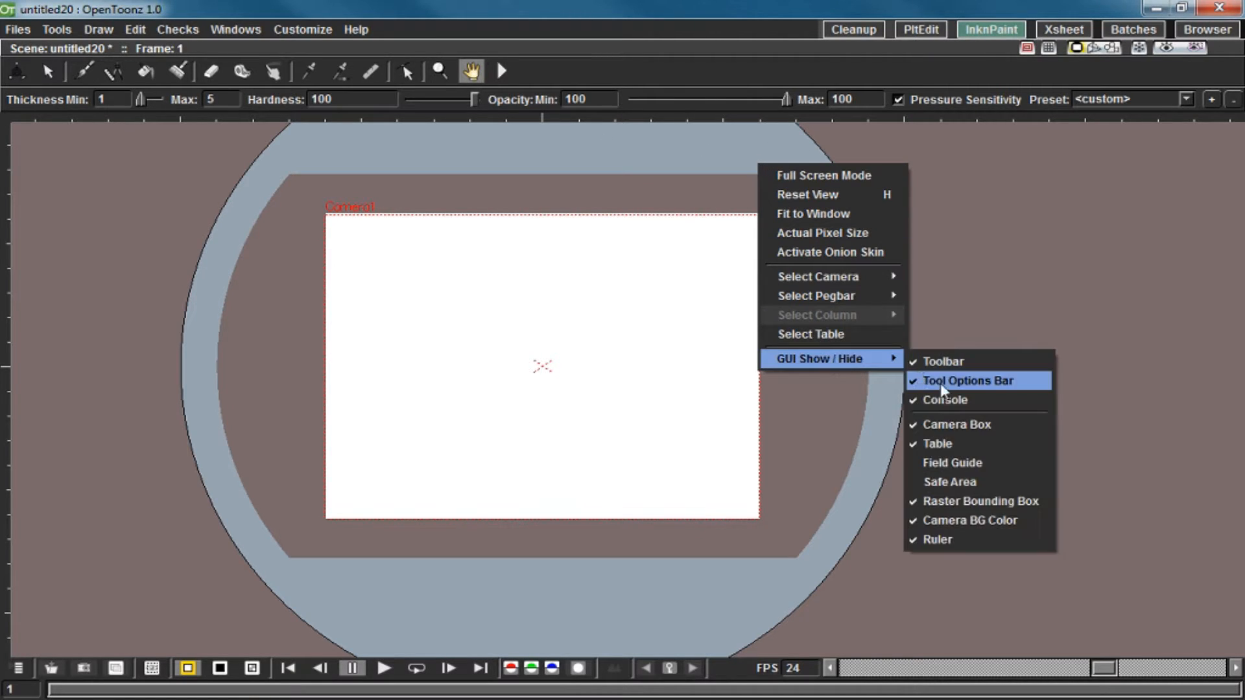
pyautogui.click(923, 379)
pyautogui.rightClick(827, 338)
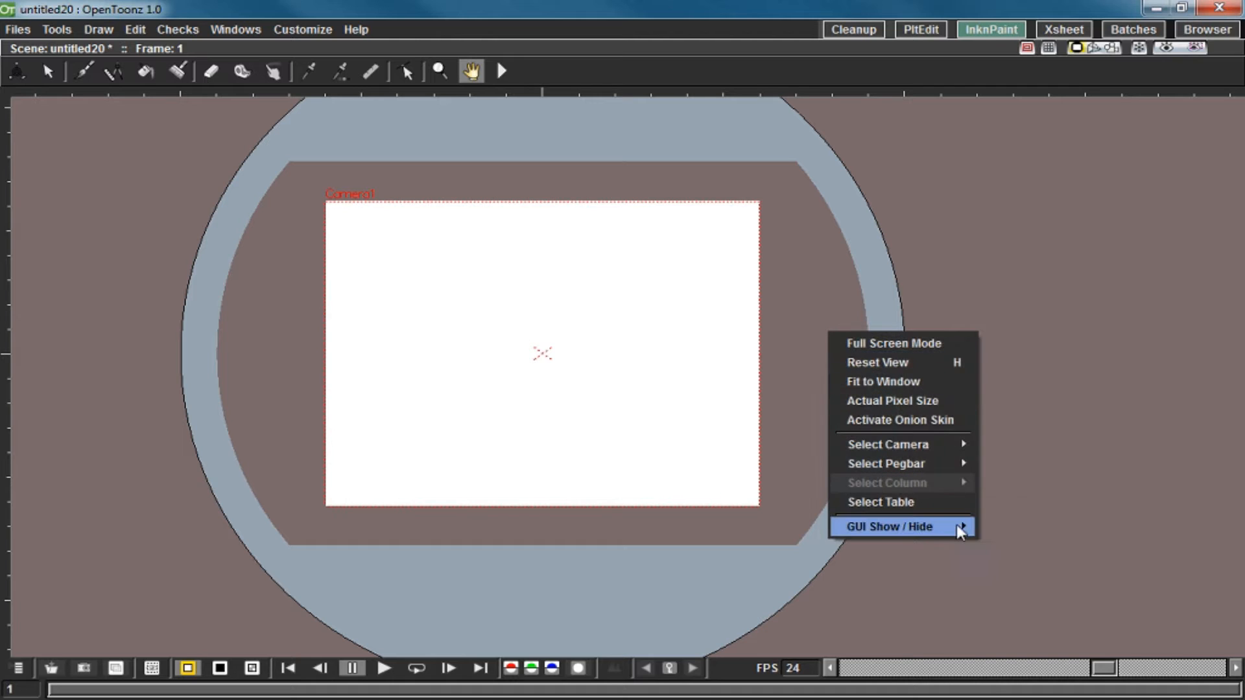
pyautogui.click(987, 518)
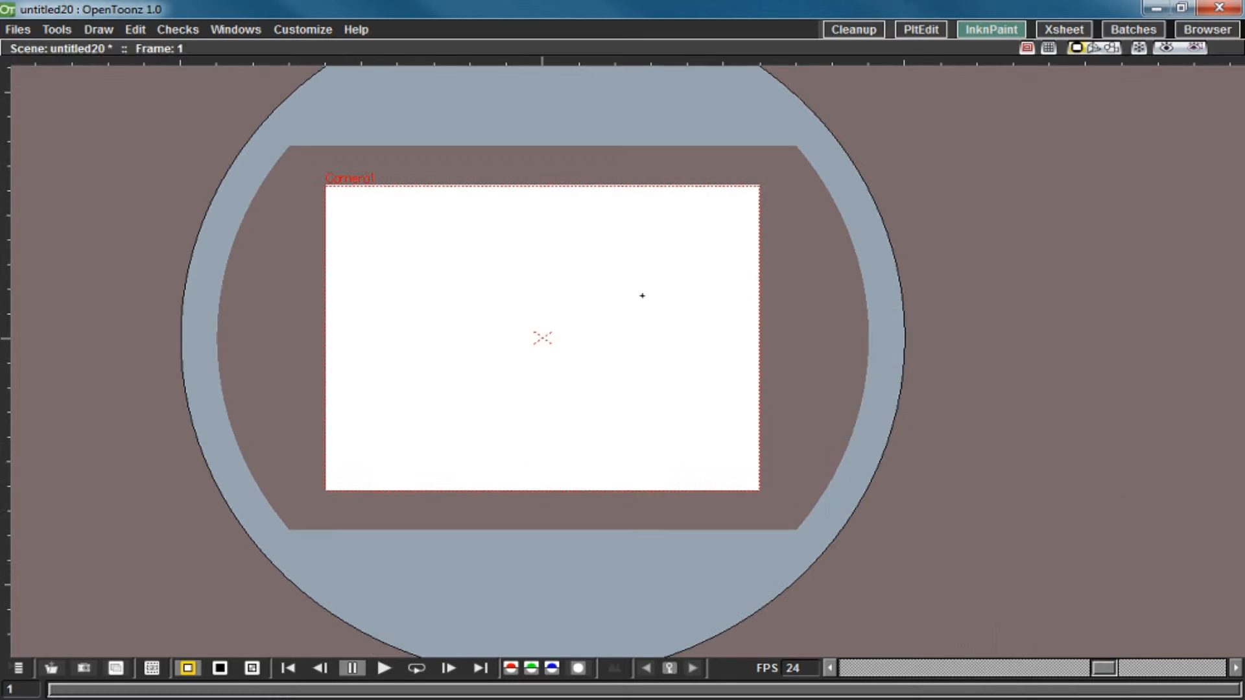
# Add a separate Toolbar panel and dock it vertically along the viewer's right edge, shrinking the program window to reach it.
pyautogui.click(227, 31)
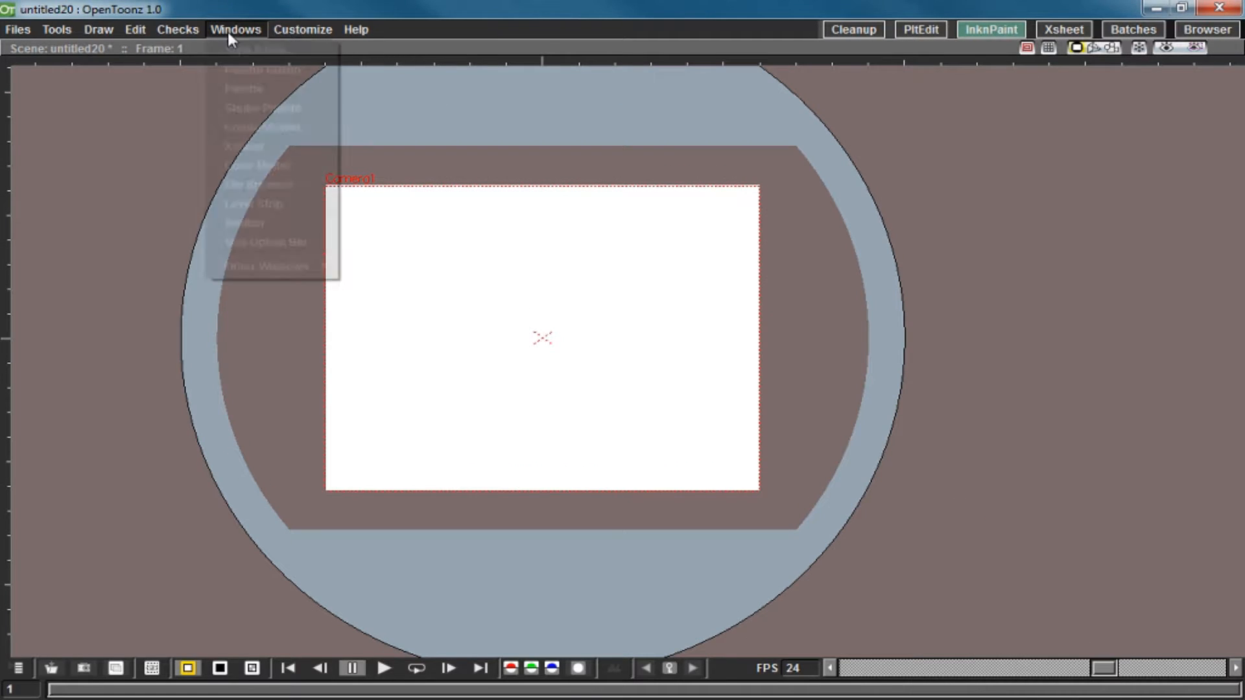
pyautogui.click(256, 225)
pyautogui.moveTo(646, 82); pyautogui.dragTo(1235, 130)
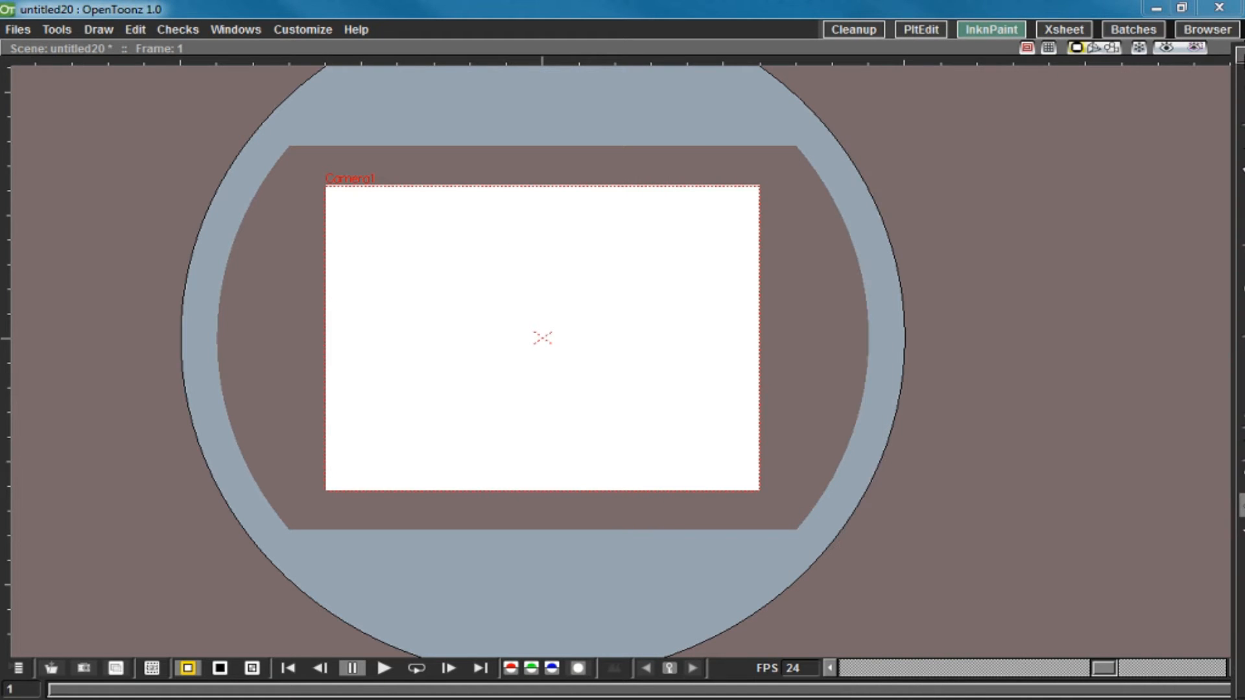
pyautogui.moveTo(1244, 59)
pyautogui.mouseDown()
pyautogui.moveTo(1222, 113)
pyautogui.moveTo(1244, 97)
pyautogui.moveTo(1244, 71)
pyautogui.mouseUp()
pyautogui.moveTo(1096, 5); pyautogui.dragTo(1064, 18)
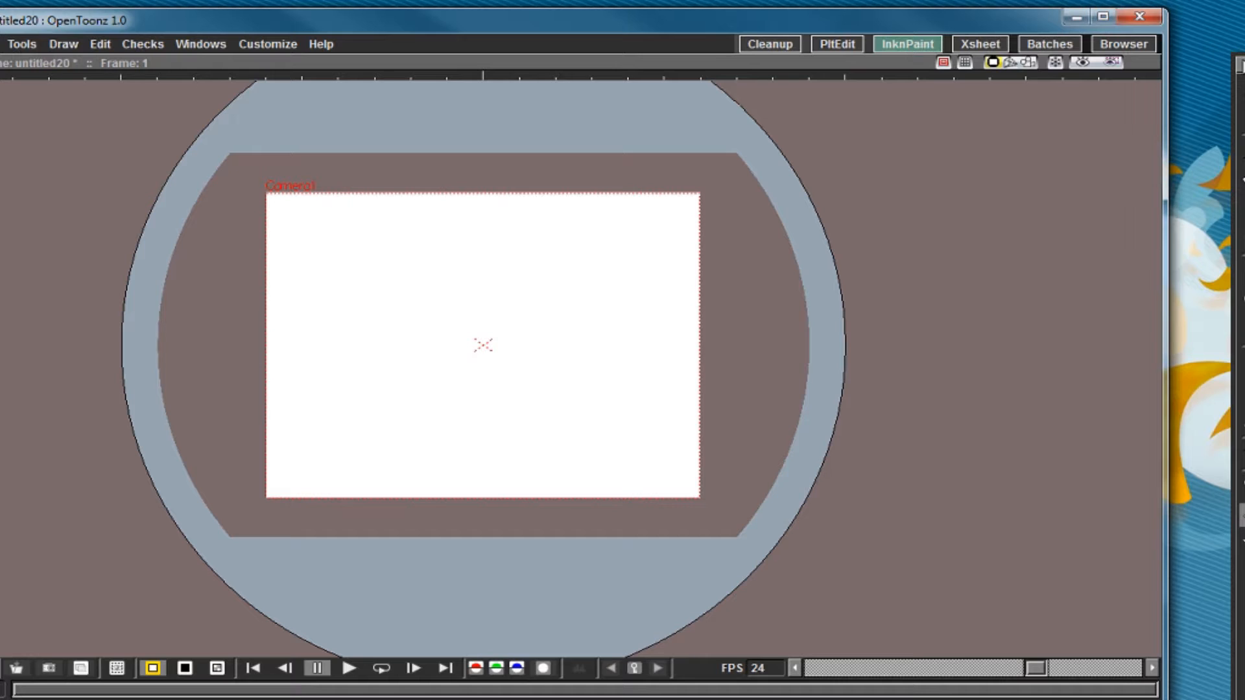
pyautogui.moveTo(1240, 68); pyautogui.dragTo(1147, 84)
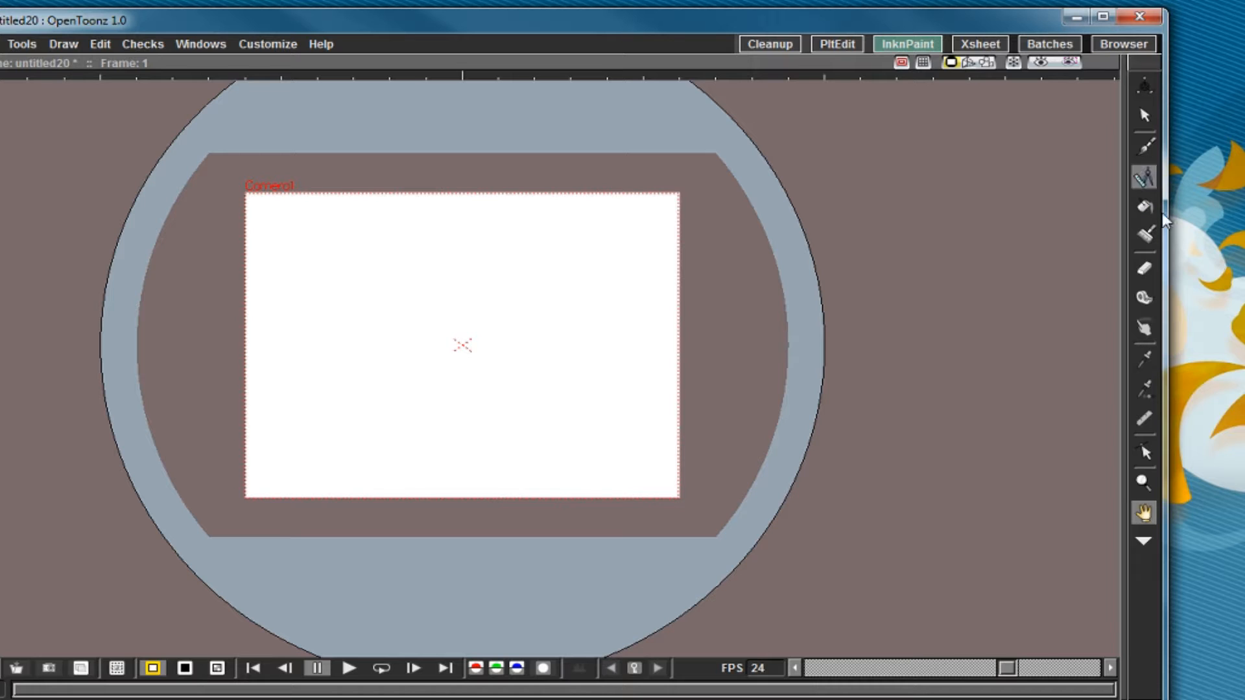
# Add a Tool Option Bar panel and dock it across the full width, above both the viewer and the toolbar.
pyautogui.click(266, 44)
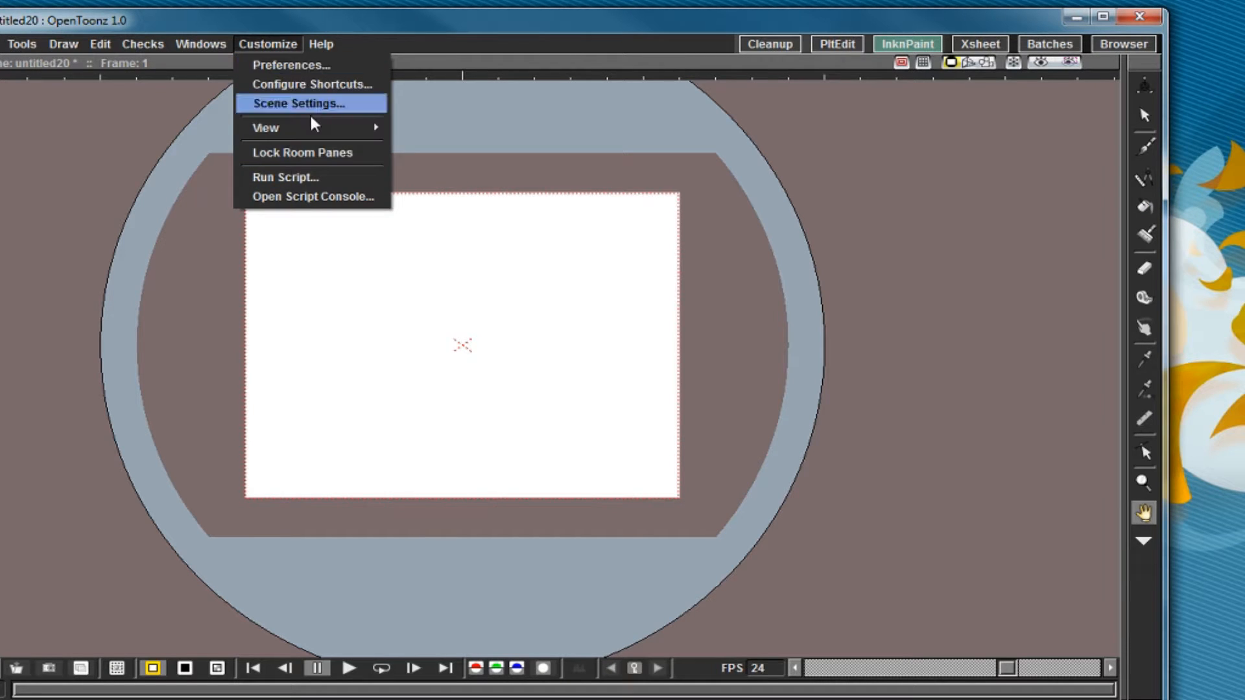
pyautogui.click(193, 44)
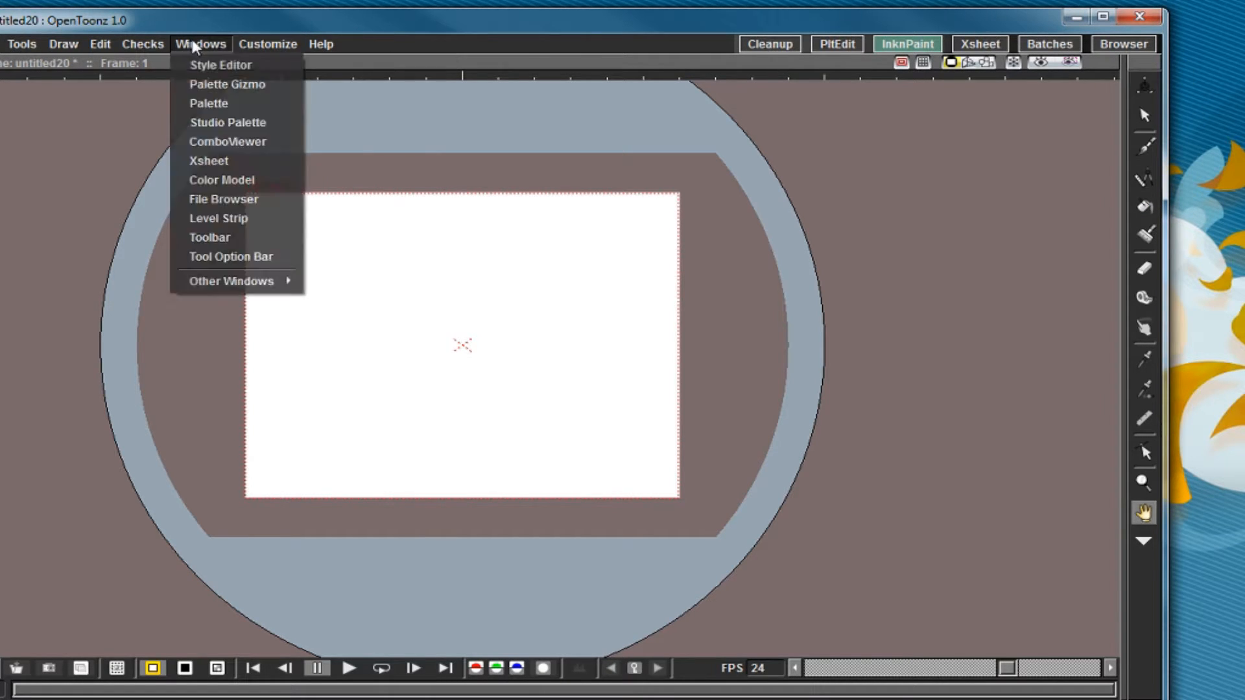
pyautogui.click(247, 257)
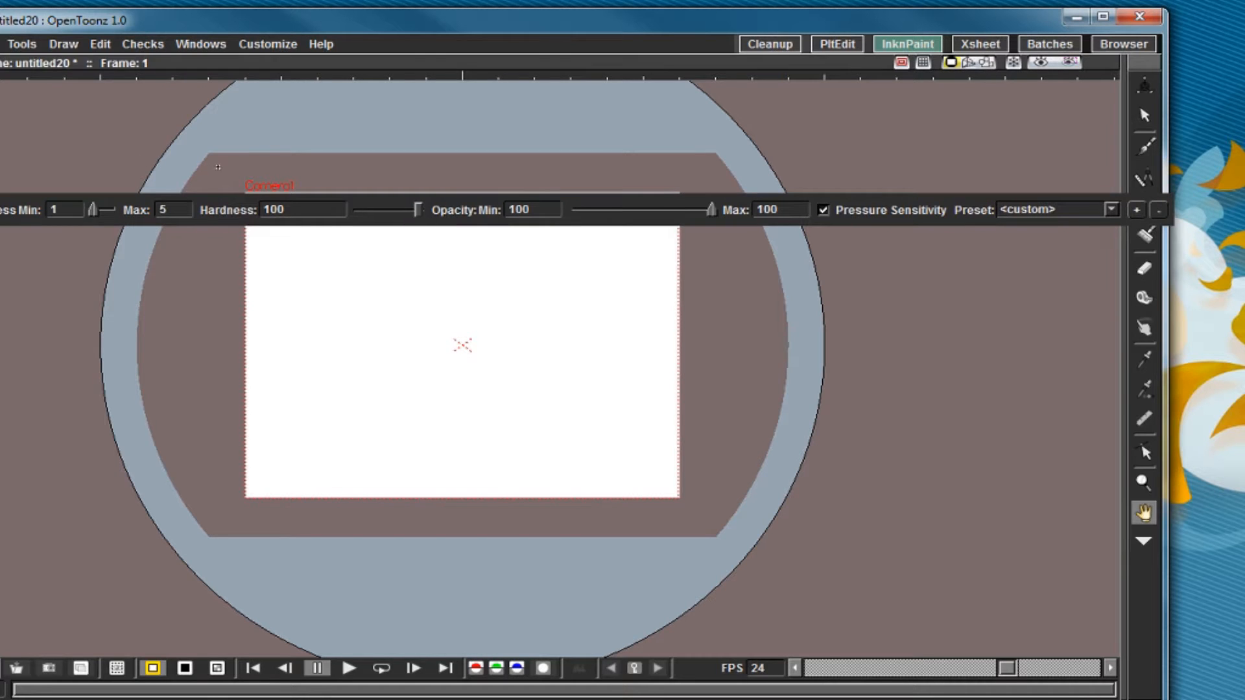
pyautogui.moveTo(236, 10); pyautogui.dragTo(435, 1)
pyautogui.moveTo(412, 10); pyautogui.dragTo(499, 0)
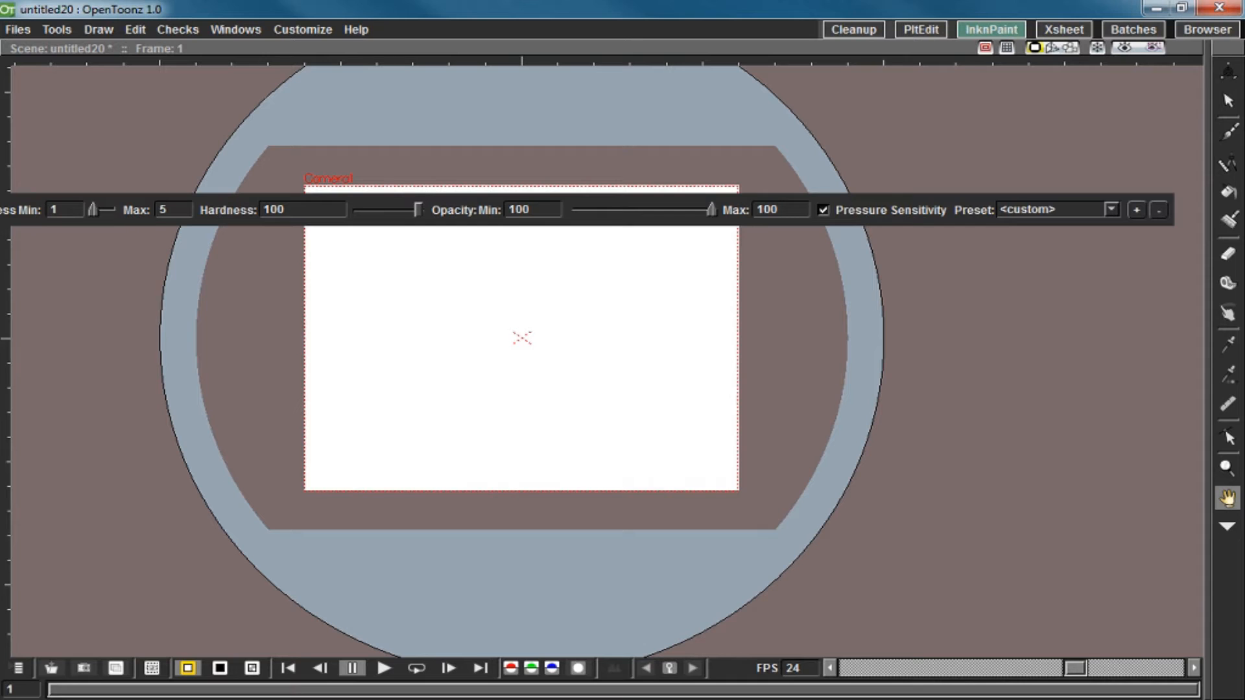
pyautogui.moveTo(1, 214); pyautogui.dragTo(111, 37)
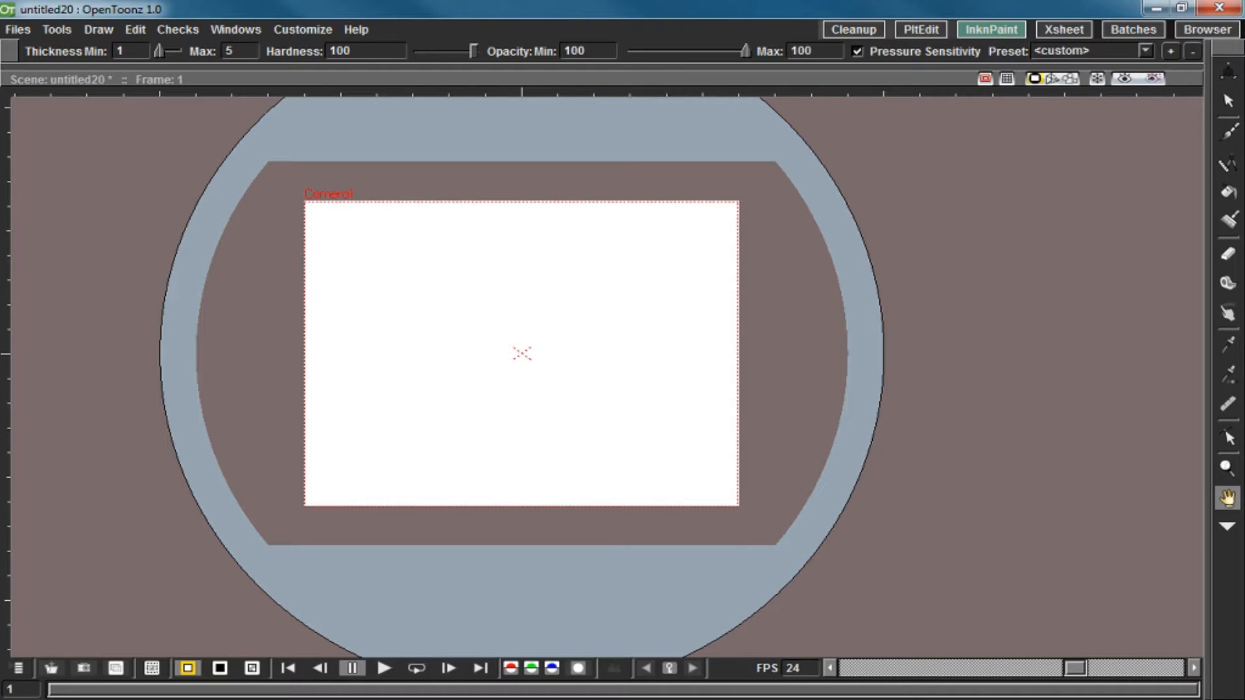
pyautogui.moveTo(9, 52)
pyautogui.mouseDown()
pyautogui.moveTo(7, 29)
pyautogui.moveTo(7, 49)
pyautogui.mouseUp()
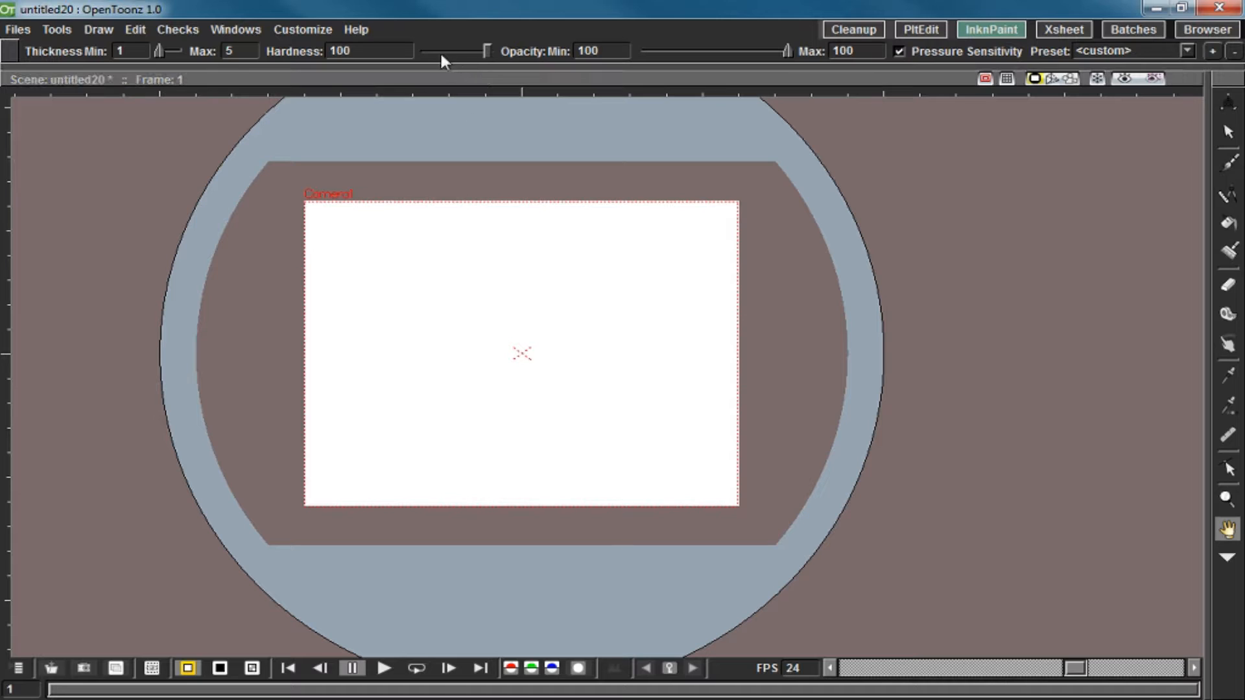
# Activate the Eraser tool with size 16 and re-dock the tool option bar above the viewer only.
pyautogui.click(418, 168)
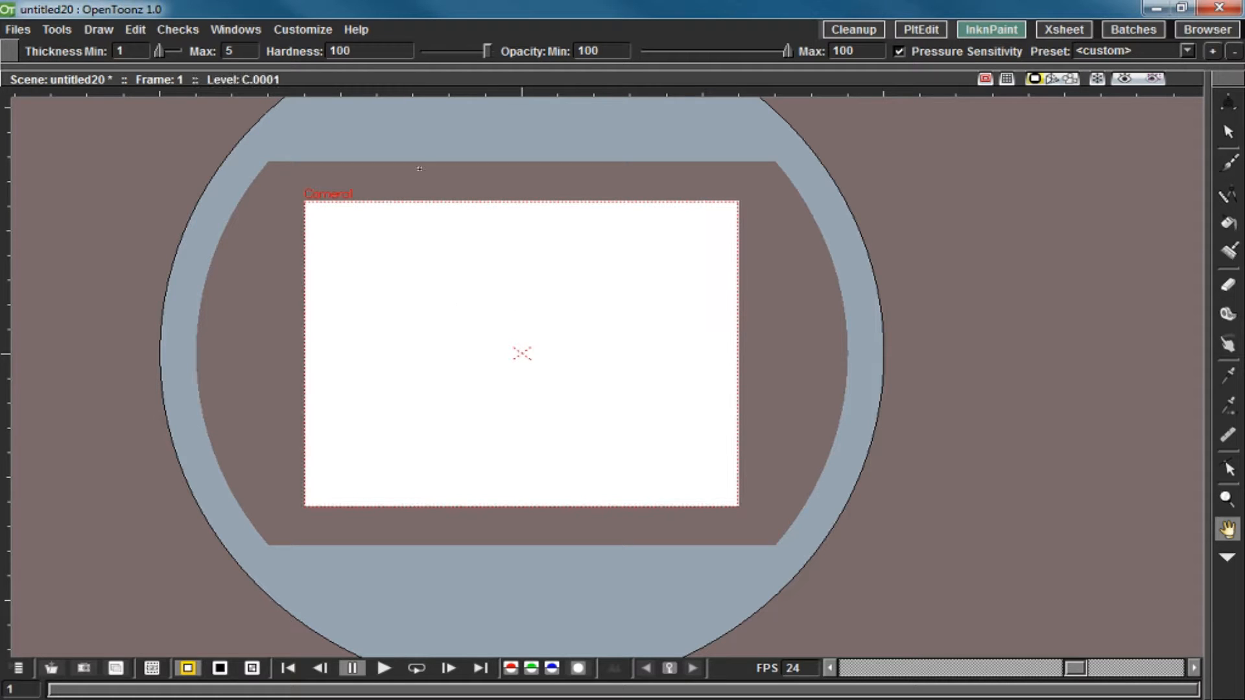
pyautogui.press('a')
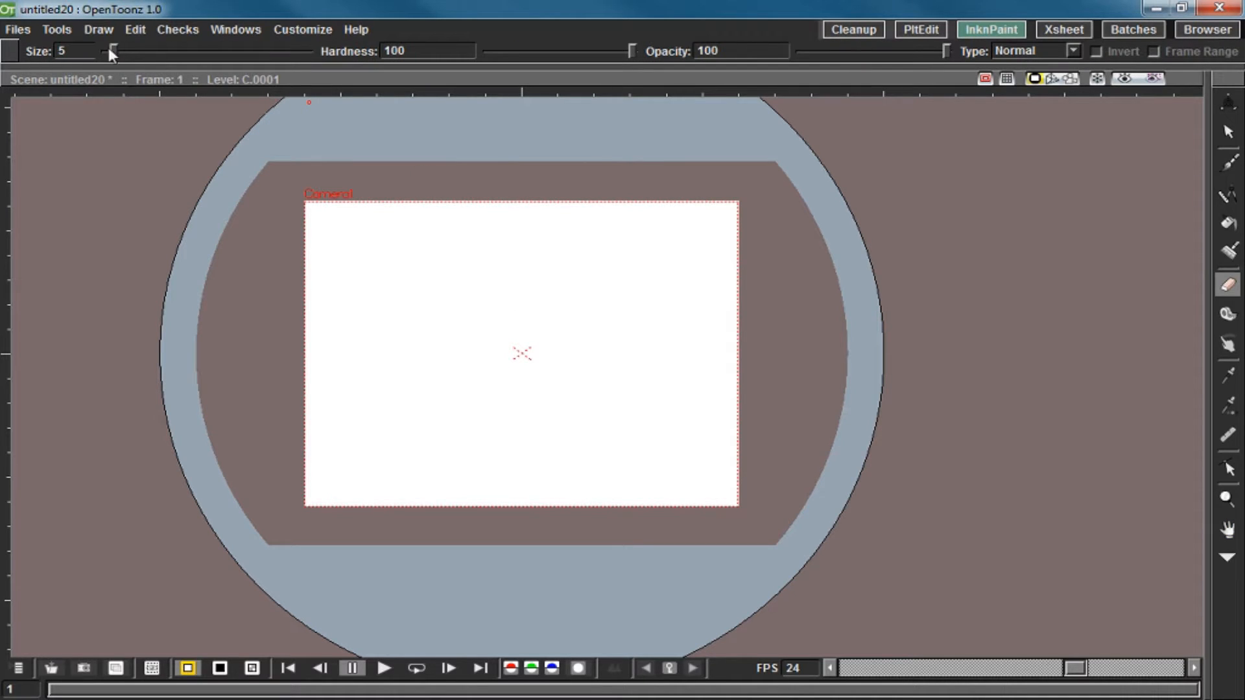
pyautogui.moveTo(108, 47); pyautogui.dragTo(135, 51)
pyautogui.moveTo(9, 51)
pyautogui.mouseDown()
pyautogui.moveTo(35, 88)
pyautogui.moveTo(30, 33)
pyautogui.moveTo(29, 51)
pyautogui.mouseUp()
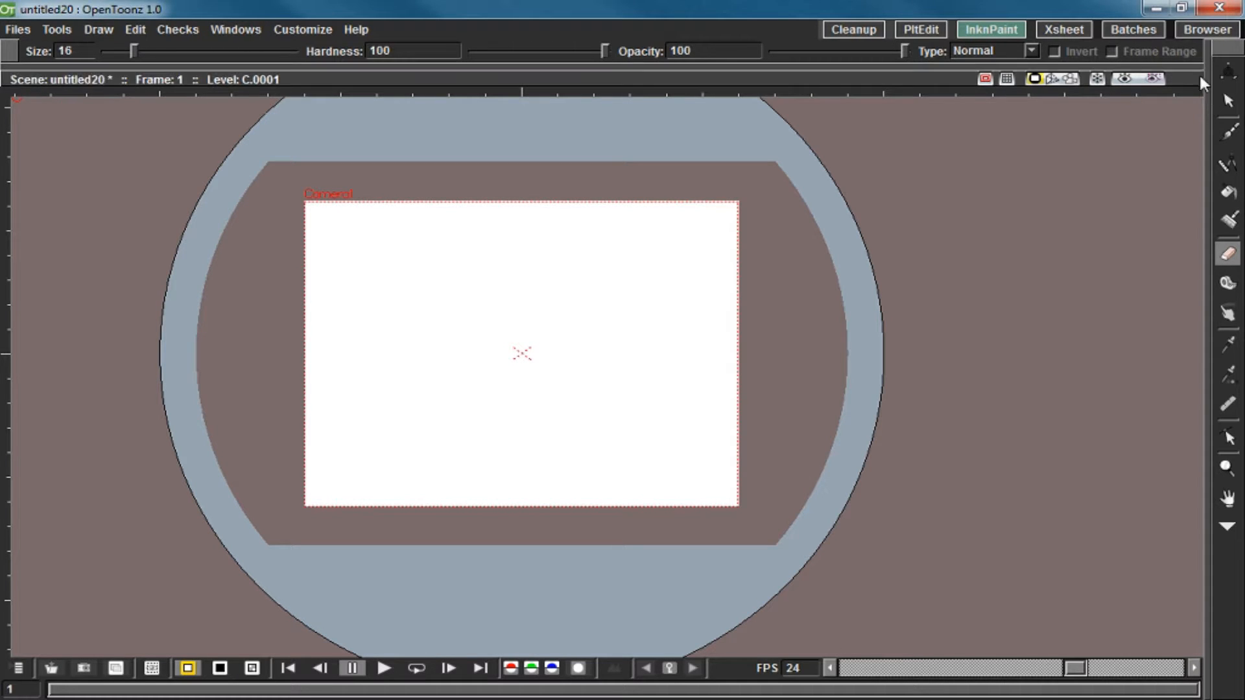
# Try docking a widened Style Editor panel along the viewer's left side.
pyautogui.click(258, 25)
pyautogui.click(264, 46)
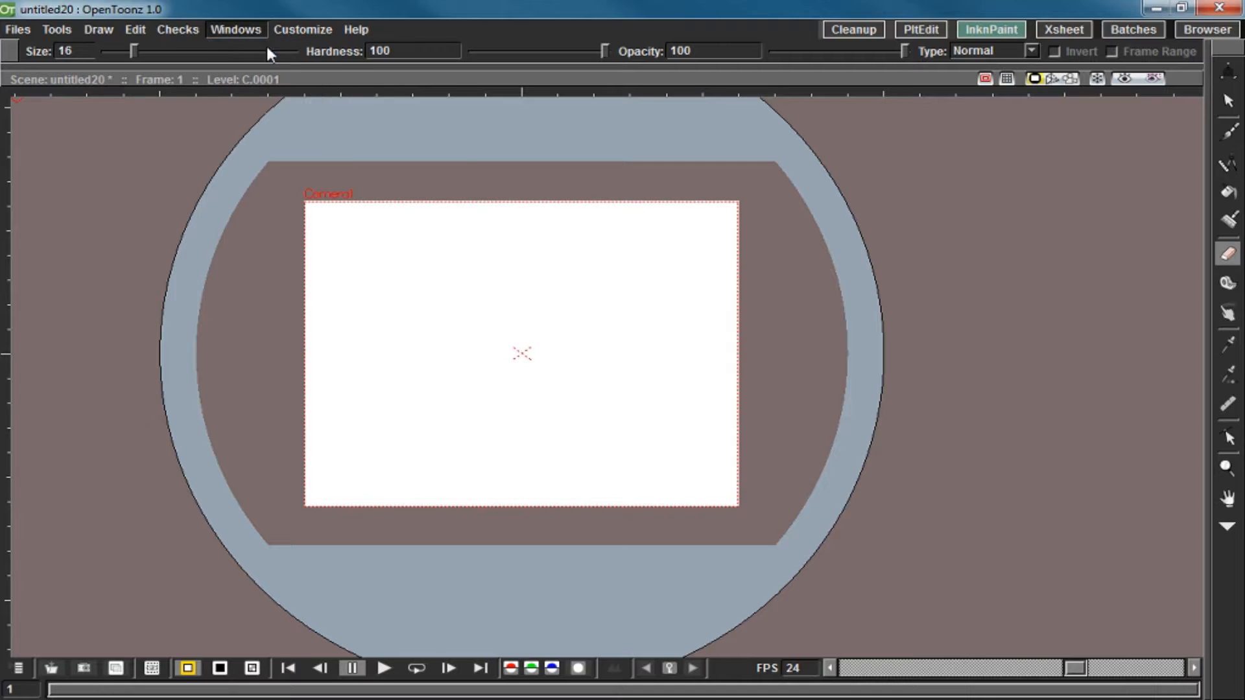
pyautogui.moveTo(637, 85); pyautogui.dragTo(2, 84)
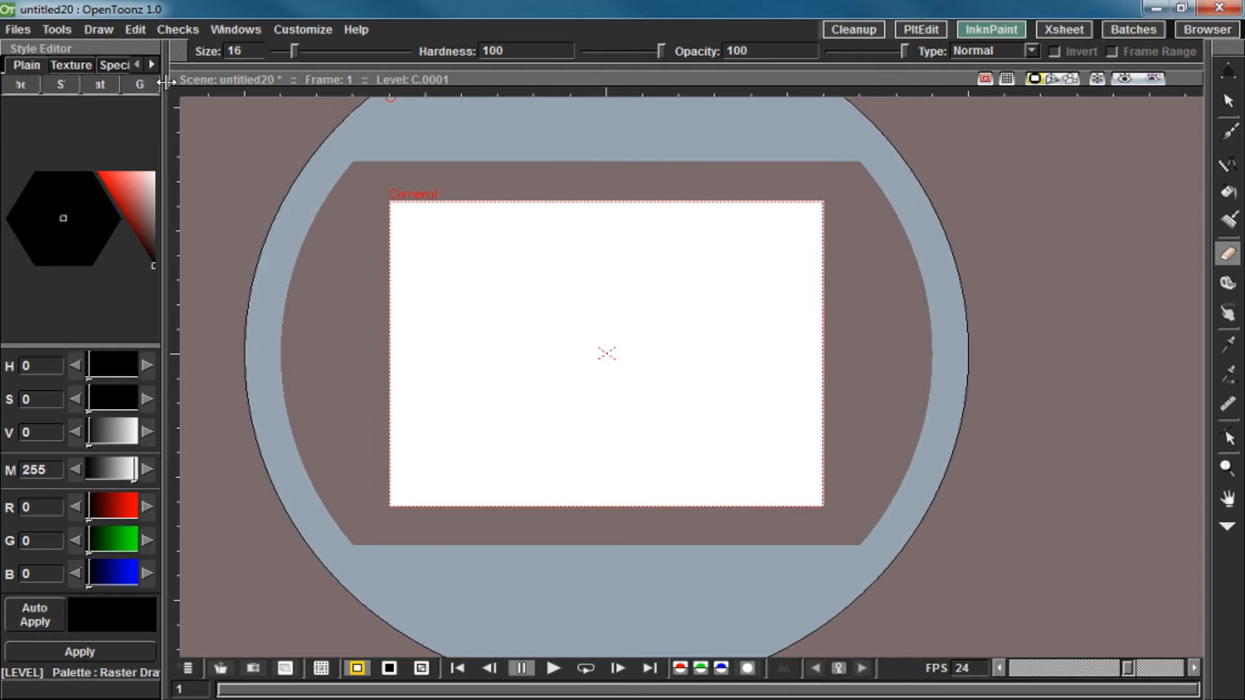
pyautogui.moveTo(166, 81); pyautogui.dragTo(661, 81)
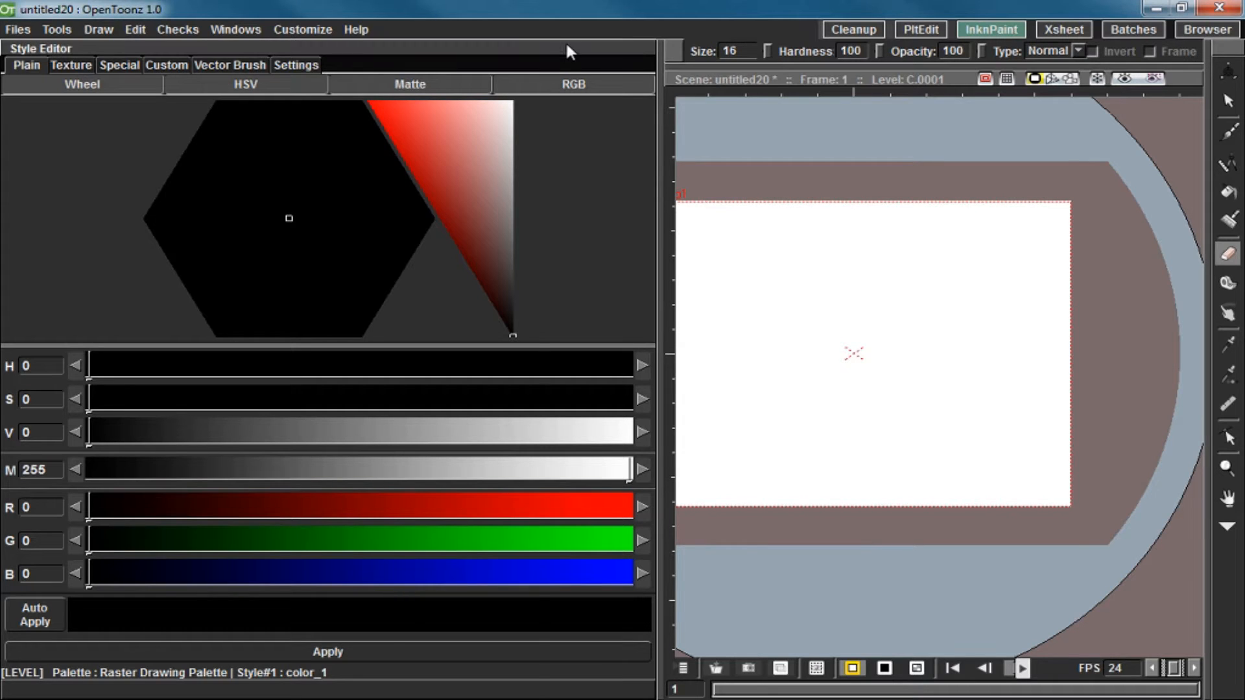
pyautogui.moveTo(564, 42); pyautogui.dragTo(519, 143)
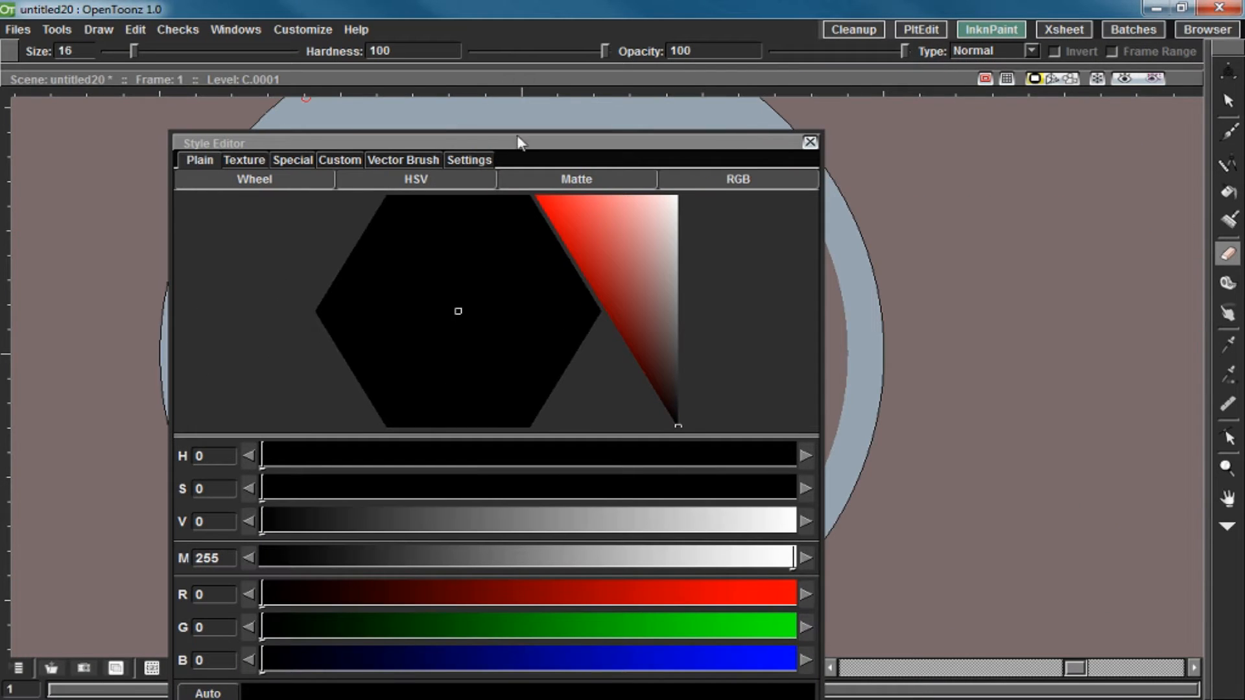
pyautogui.click(810, 143)
# Re-dock the tool option bar so it spans the viewer and the toolbar.
pyautogui.click(11, 53)
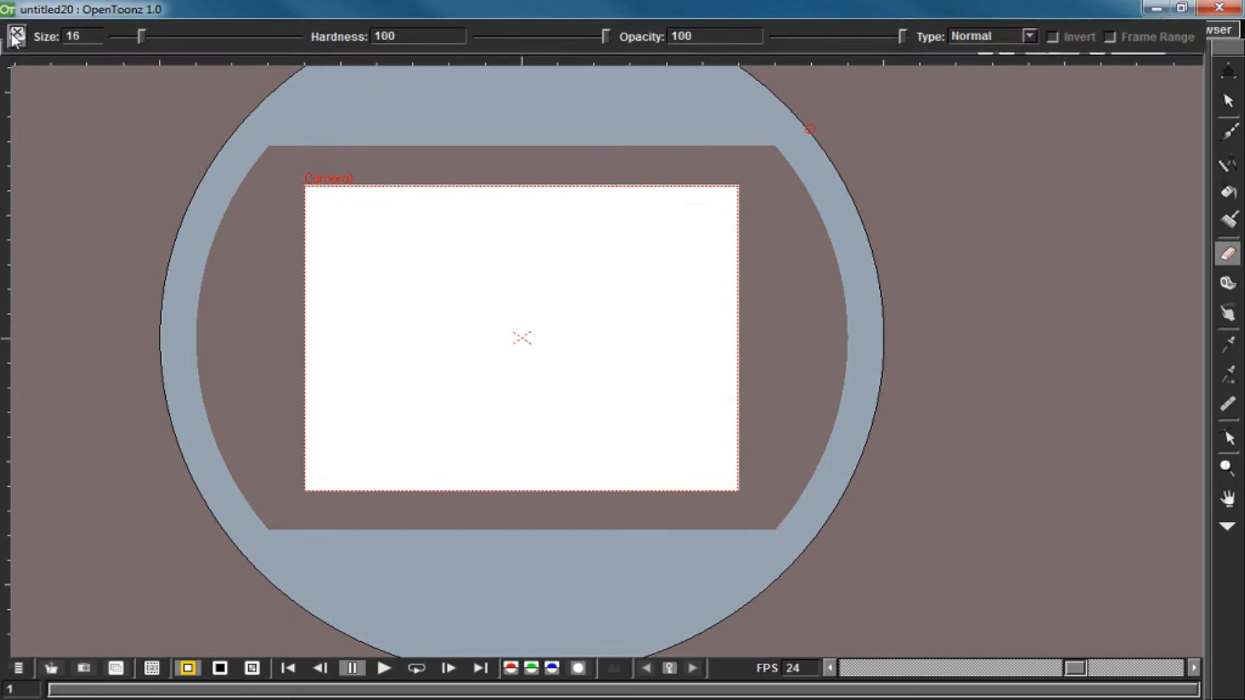
pyautogui.click(17, 36)
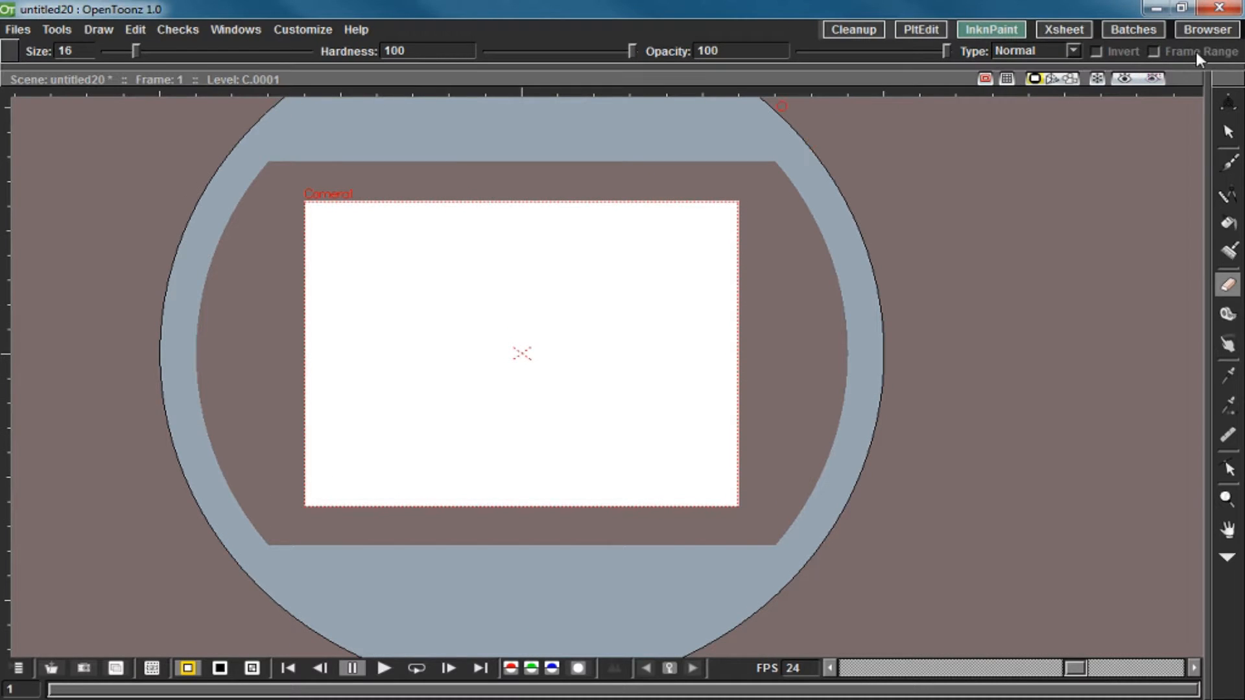
# Add an Xsheet panel, dock it along the viewer's left side and widen it until the second column starts to show.
pyautogui.click(235, 29)
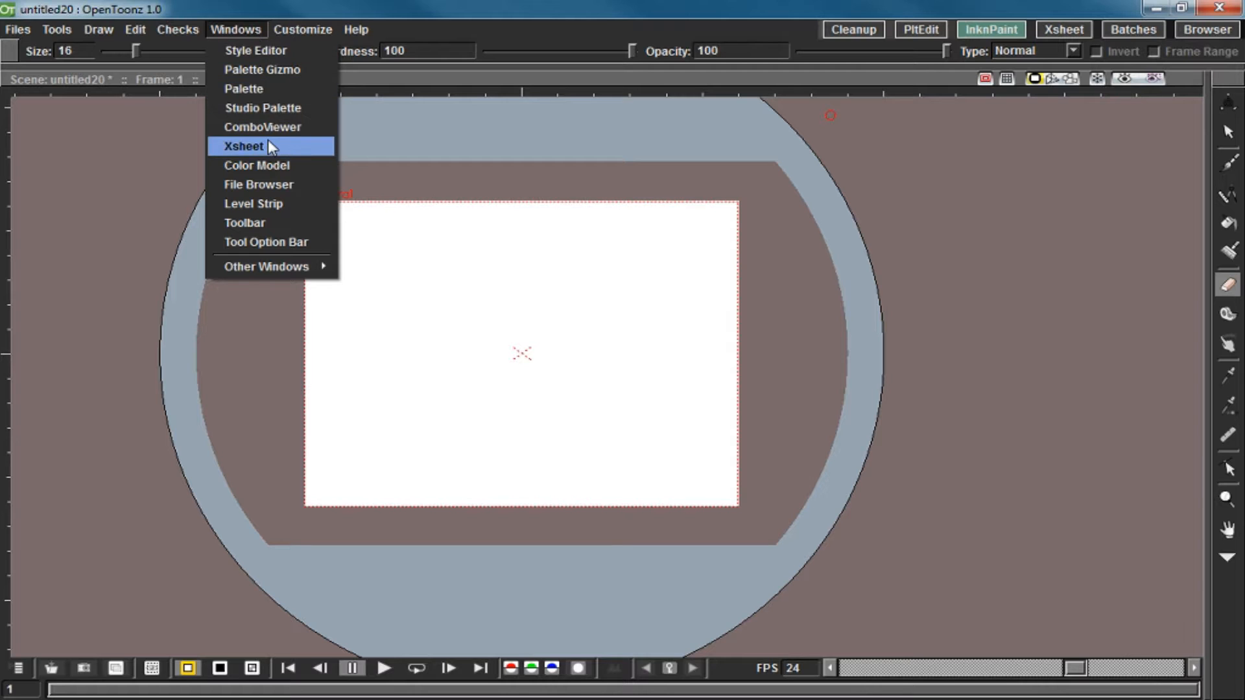
pyautogui.click(303, 146)
pyautogui.moveTo(76, 194); pyautogui.dragTo(4, 101)
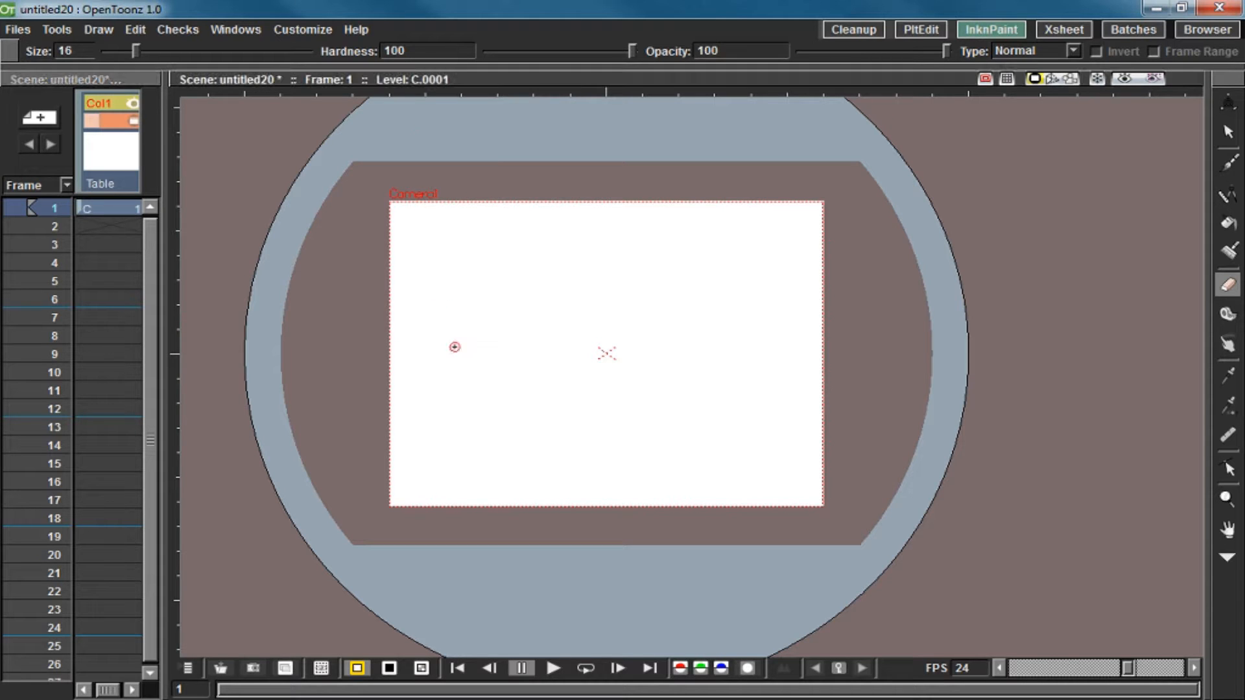
pyautogui.moveTo(83, 81); pyautogui.dragTo(204, 107)
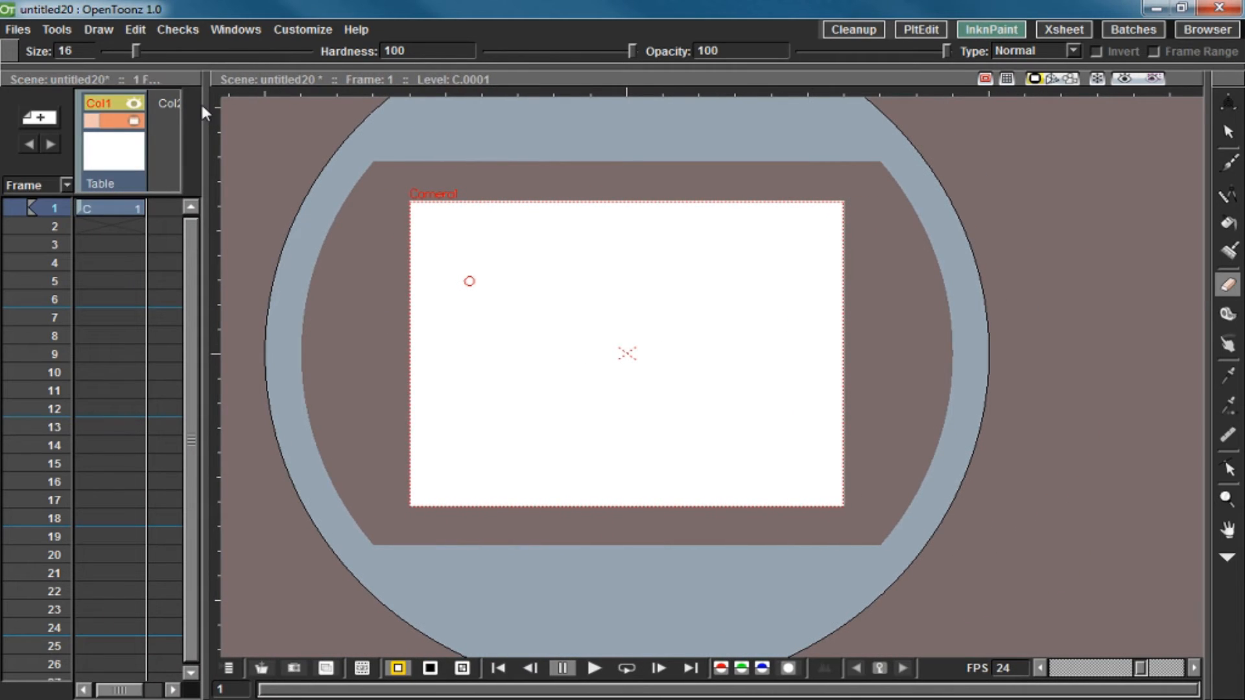
# Add a Palette panel and dock it to the right of the vertical toolbar.
pyautogui.click(240, 32)
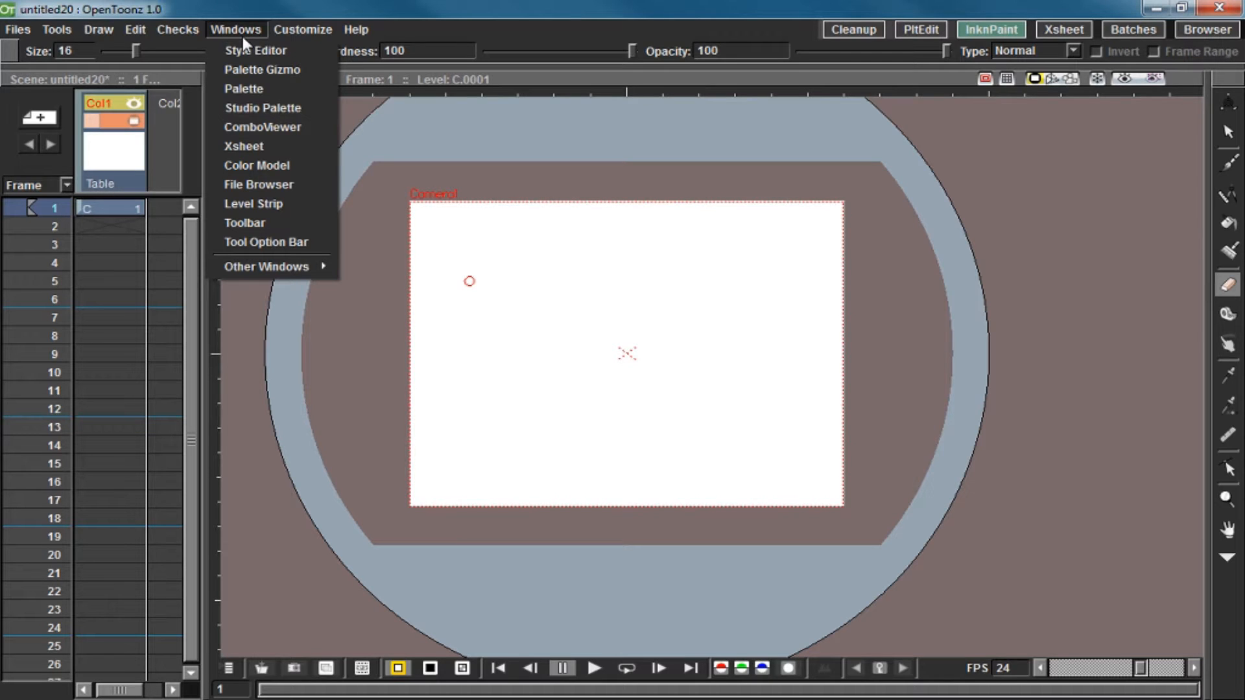
pyautogui.click(252, 96)
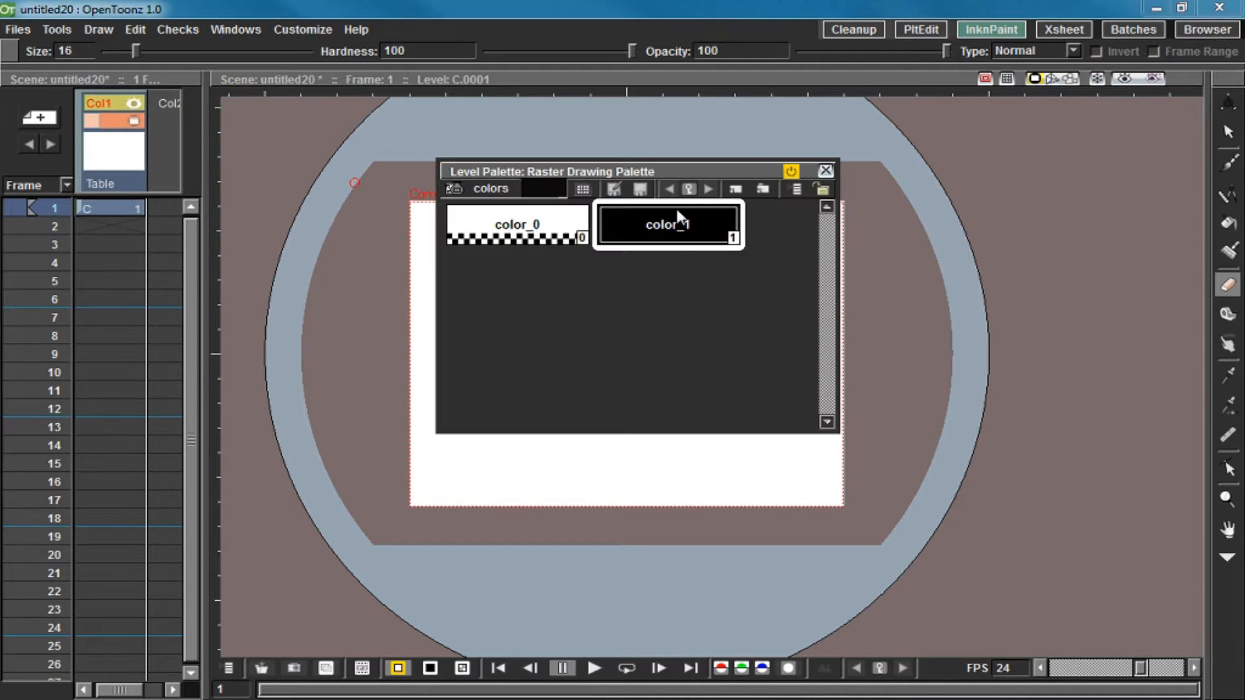
pyautogui.moveTo(645, 171); pyautogui.dragTo(1240, 92)
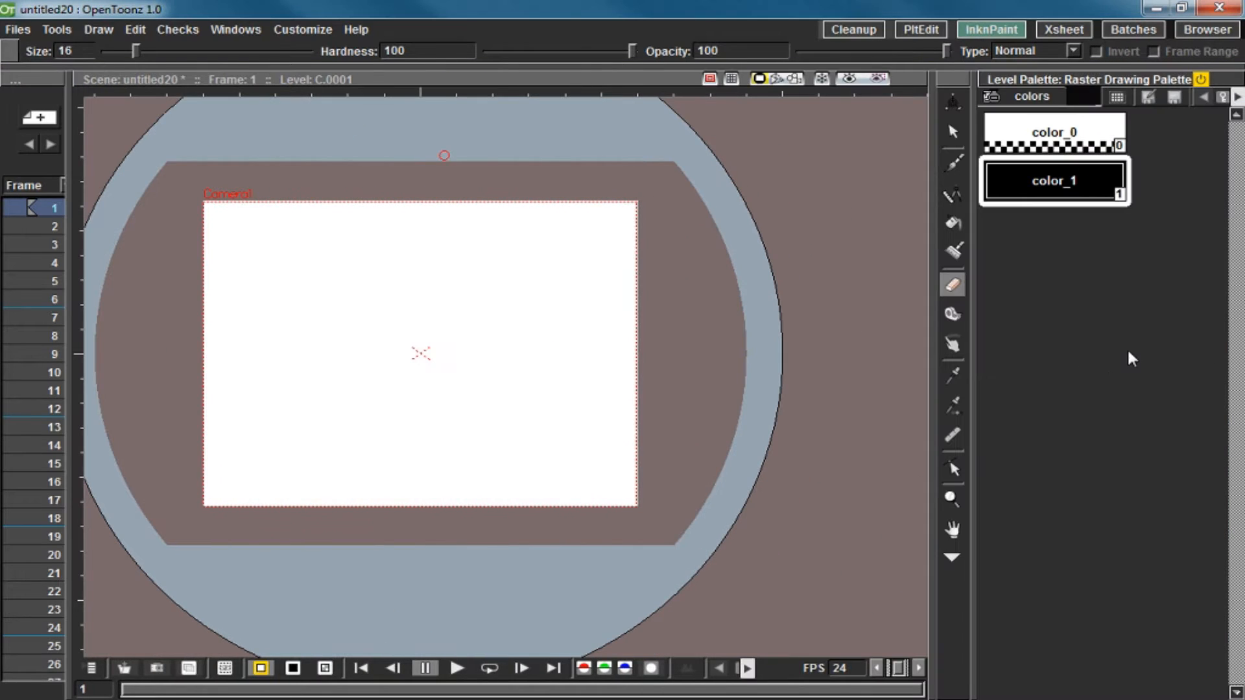
# Add a Level Strip panel and dock it directly below the level palette.
pyautogui.click(165, 32)
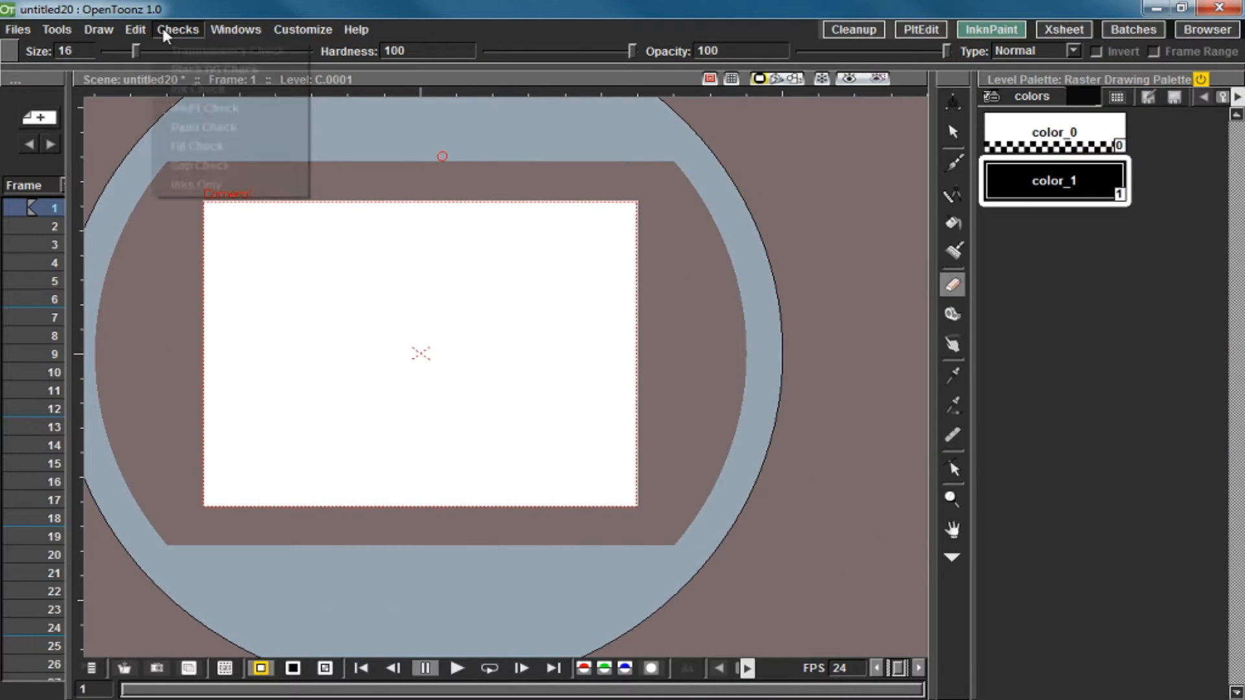
pyautogui.moveTo(223, 37)
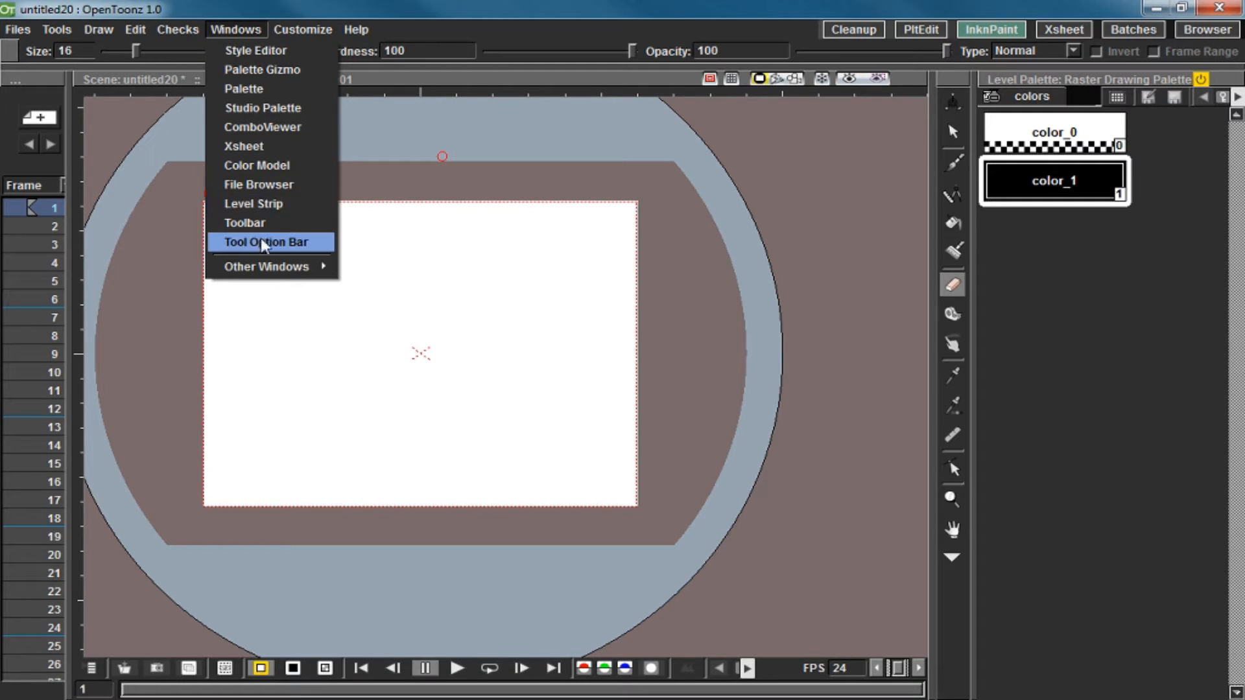
pyautogui.click(271, 208)
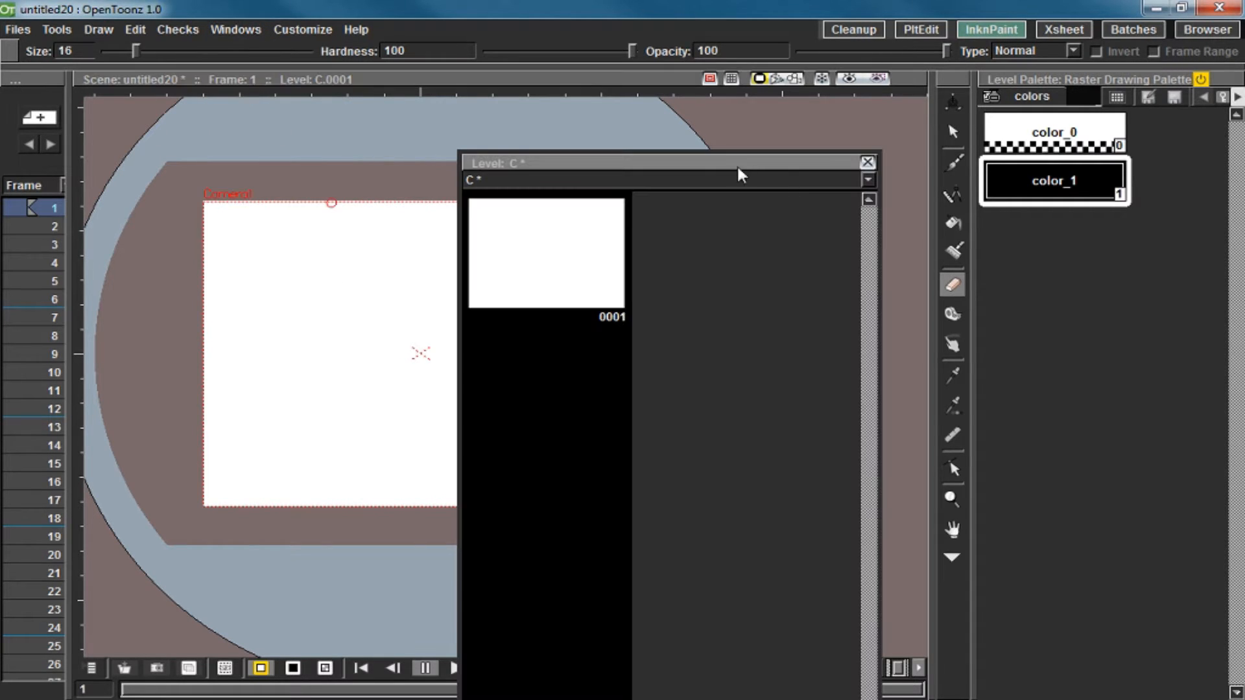
pyautogui.moveTo(739, 173); pyautogui.dragTo(1150, 350)
pyautogui.moveTo(1230, 353); pyautogui.dragTo(1190, 693)
# Select drawing 0001 of level C in the level strip.
pyautogui.click(1053, 400)
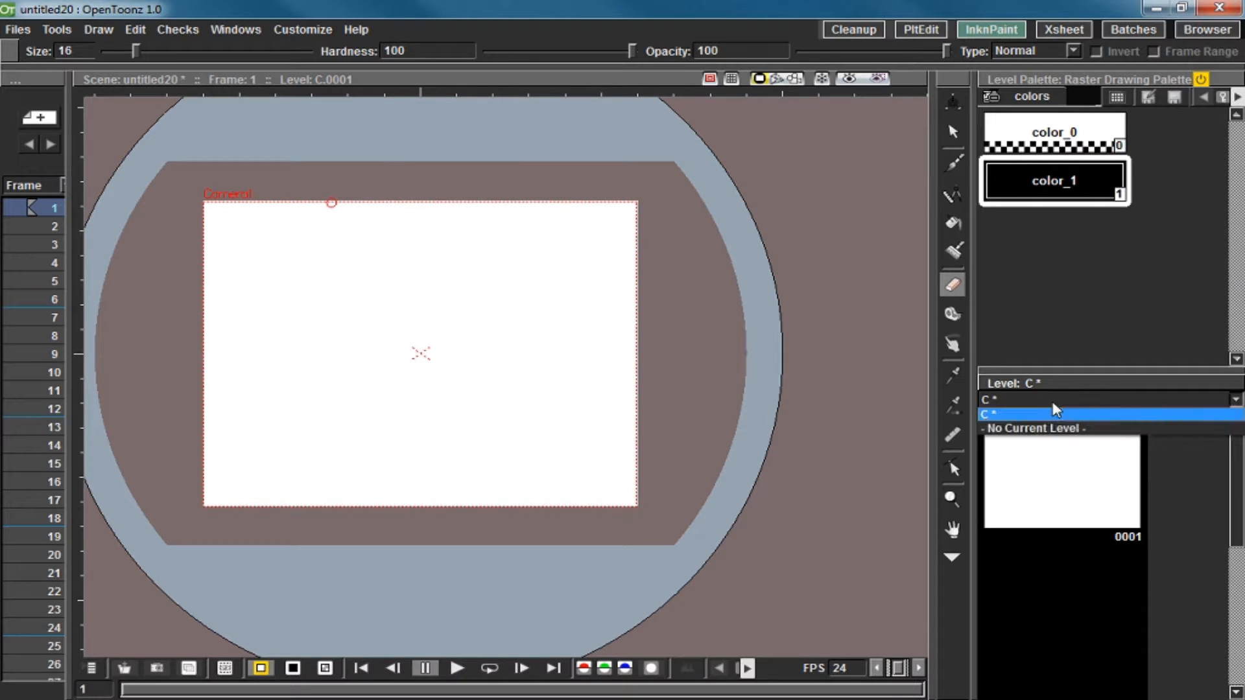
pyautogui.click(1042, 448)
pyautogui.click(1060, 483)
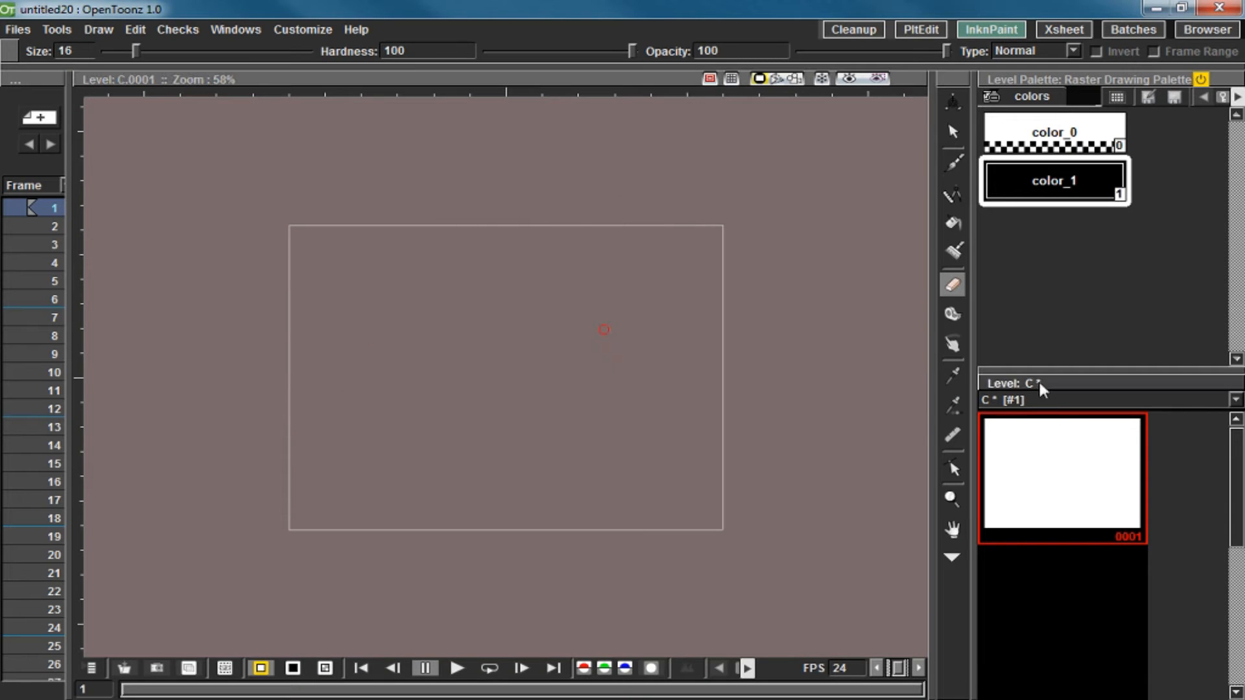
# Make the level strip taller against the palette and widen the Xsheet panel to show part of its first column.
pyautogui.moveTo(1044, 374); pyautogui.dragTo(1044, 331)
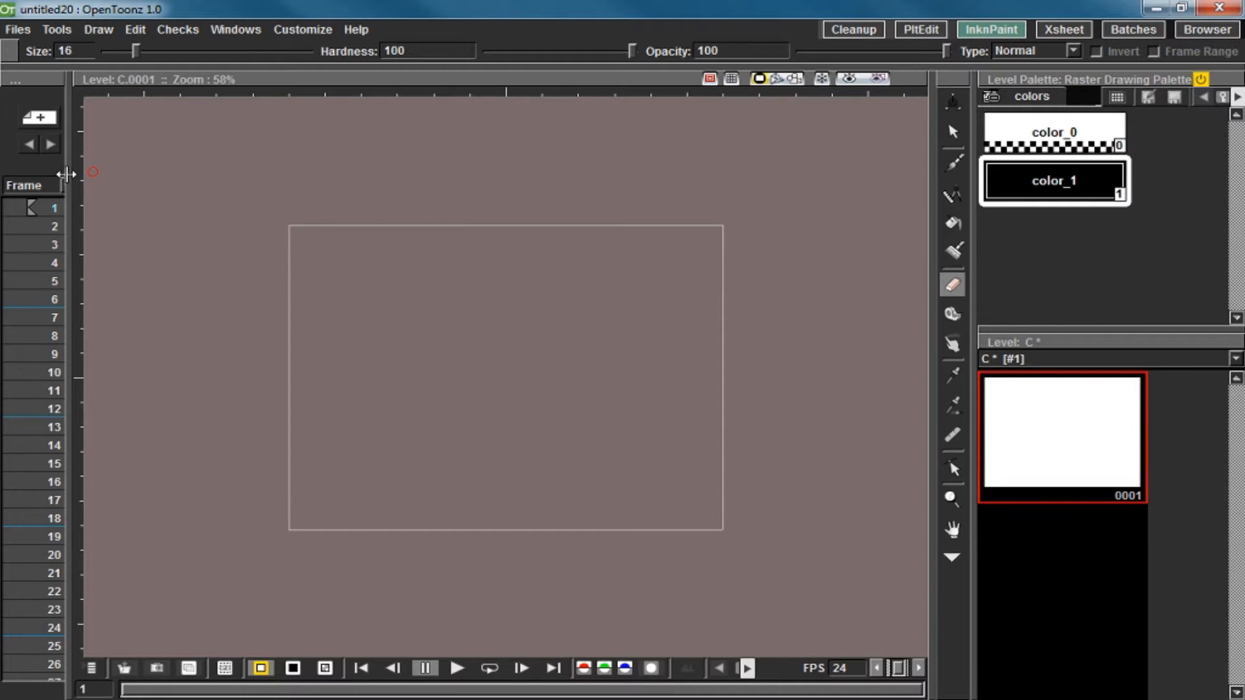
pyautogui.moveTo(70, 178); pyautogui.dragTo(128, 172)
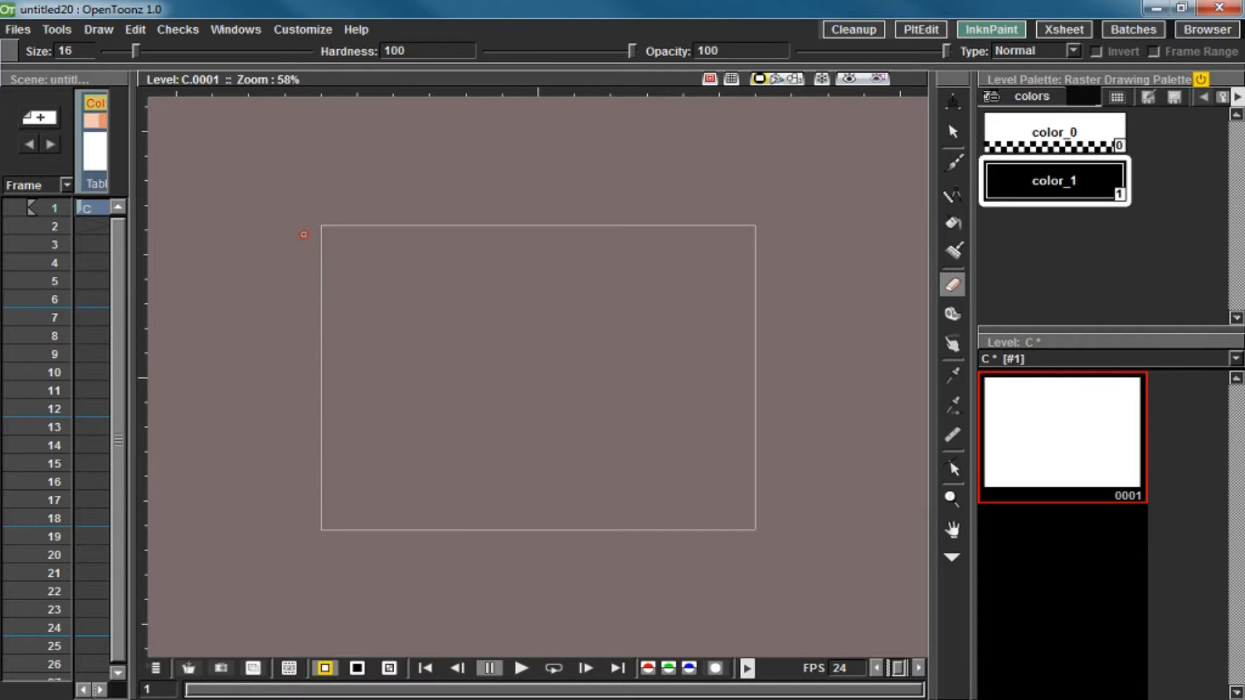
# Open a Style Editor panel and try docking it above the viewer.
pyautogui.click(232, 34)
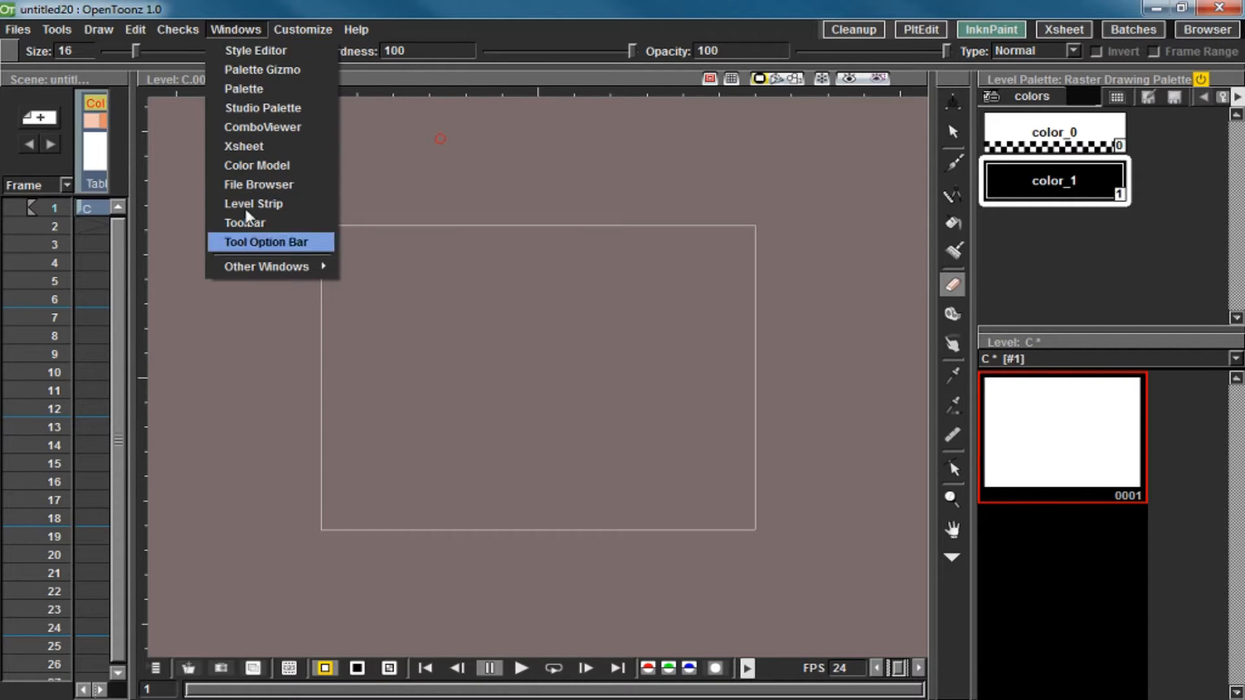
pyautogui.click(277, 52)
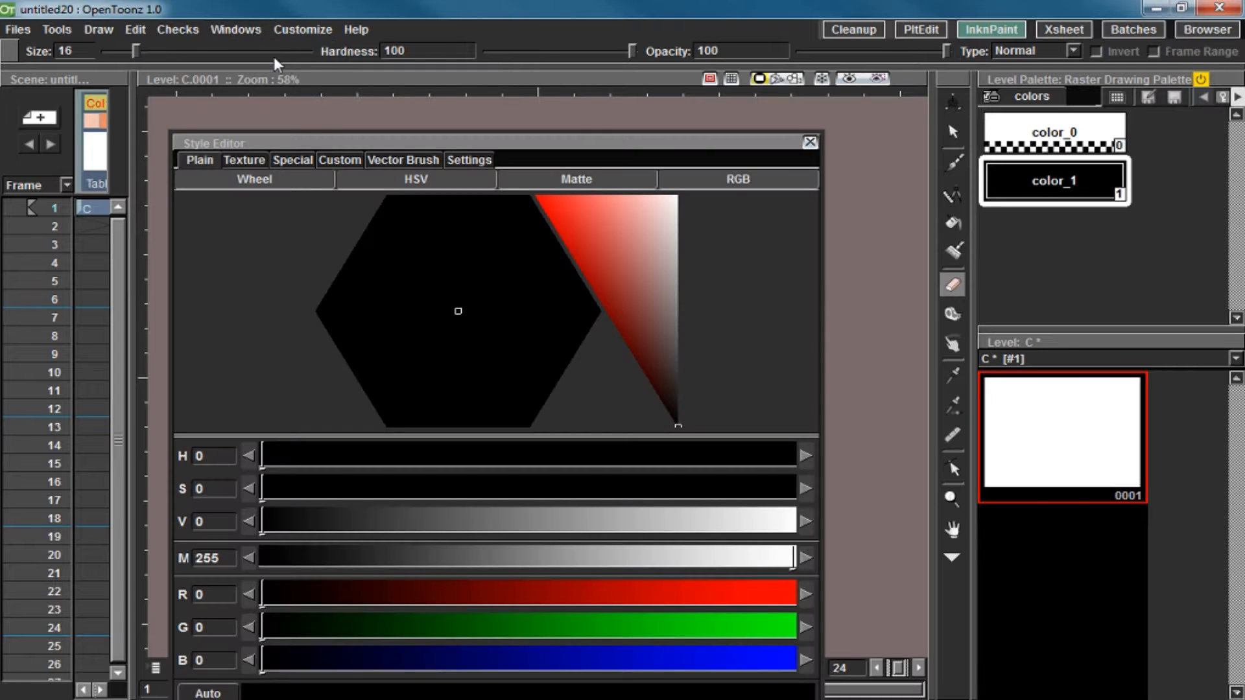
pyautogui.moveTo(277, 144); pyautogui.dragTo(869, 193)
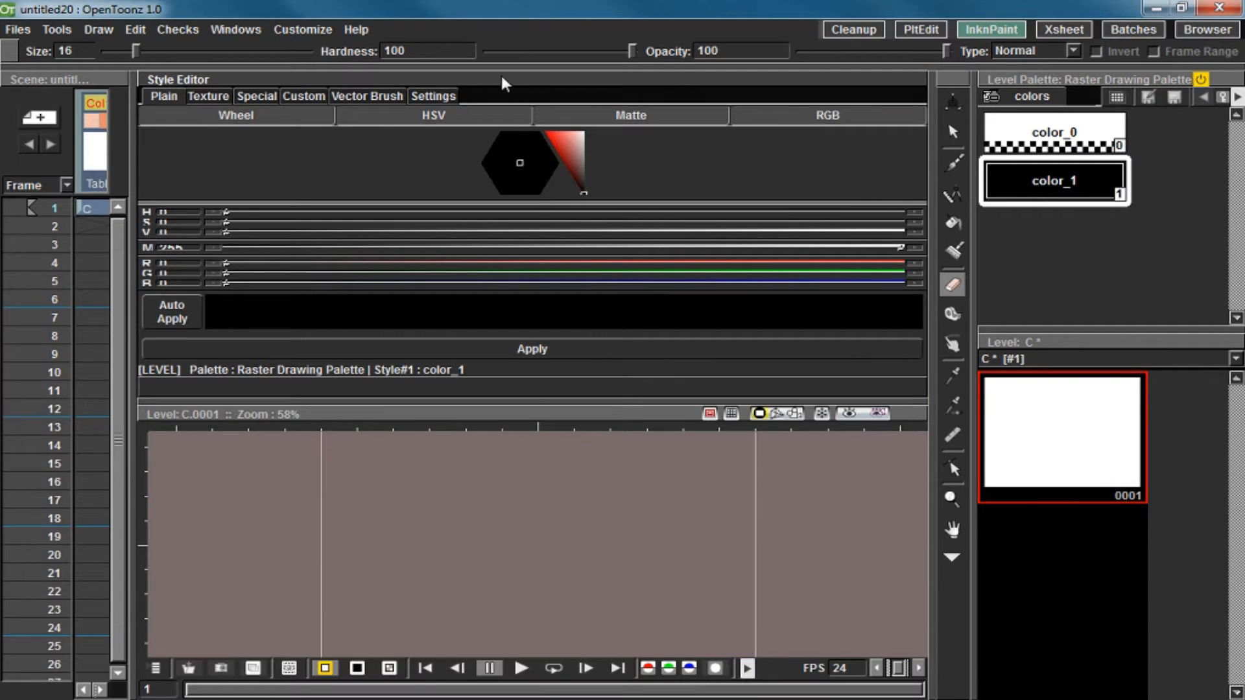
pyautogui.moveTo(298, 79); pyautogui.dragTo(300, 116)
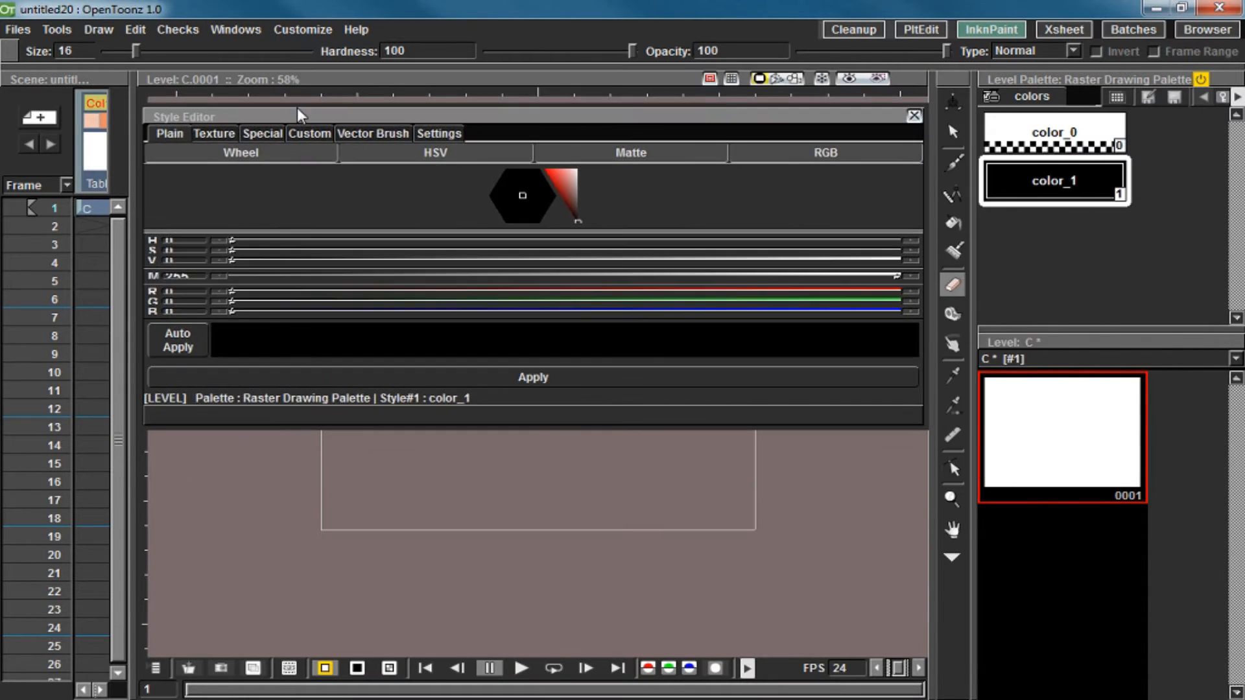
# Widen the level palette and level strip column, and reshape the floating Style Editor into a tall, narrow panel over the viewer.
pyautogui.moveTo(932, 184); pyautogui.dragTo(861, 214)
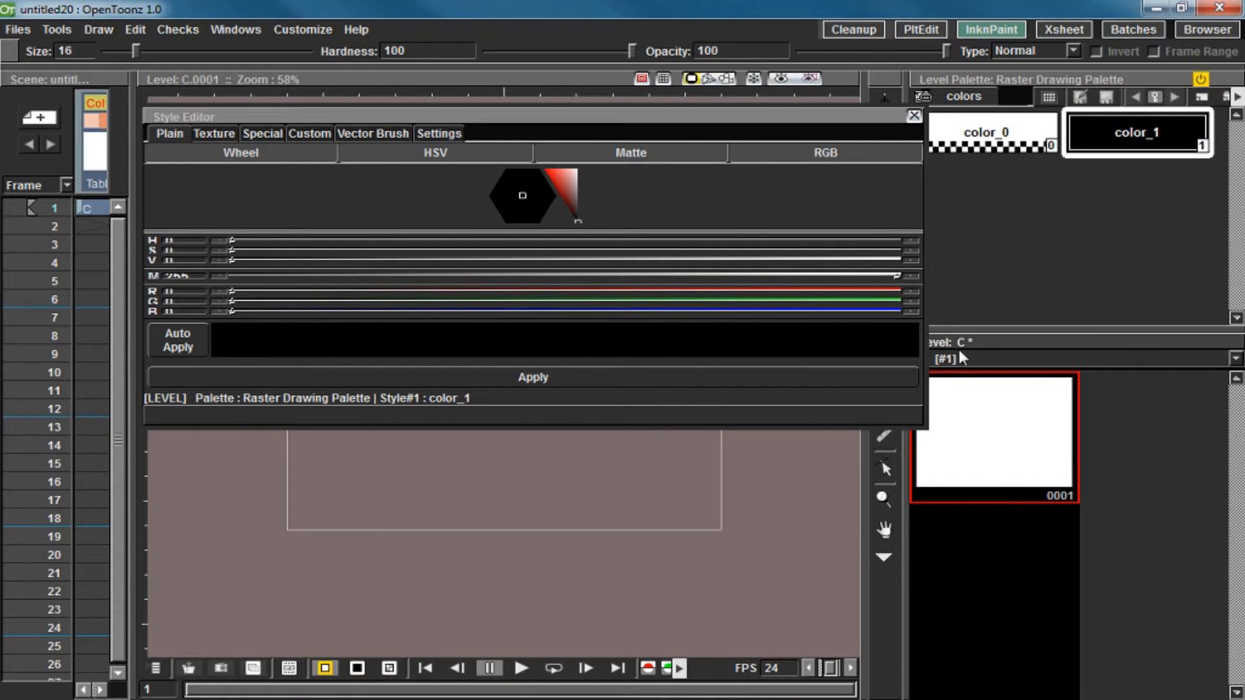
pyautogui.moveTo(926, 407); pyautogui.dragTo(398, 645)
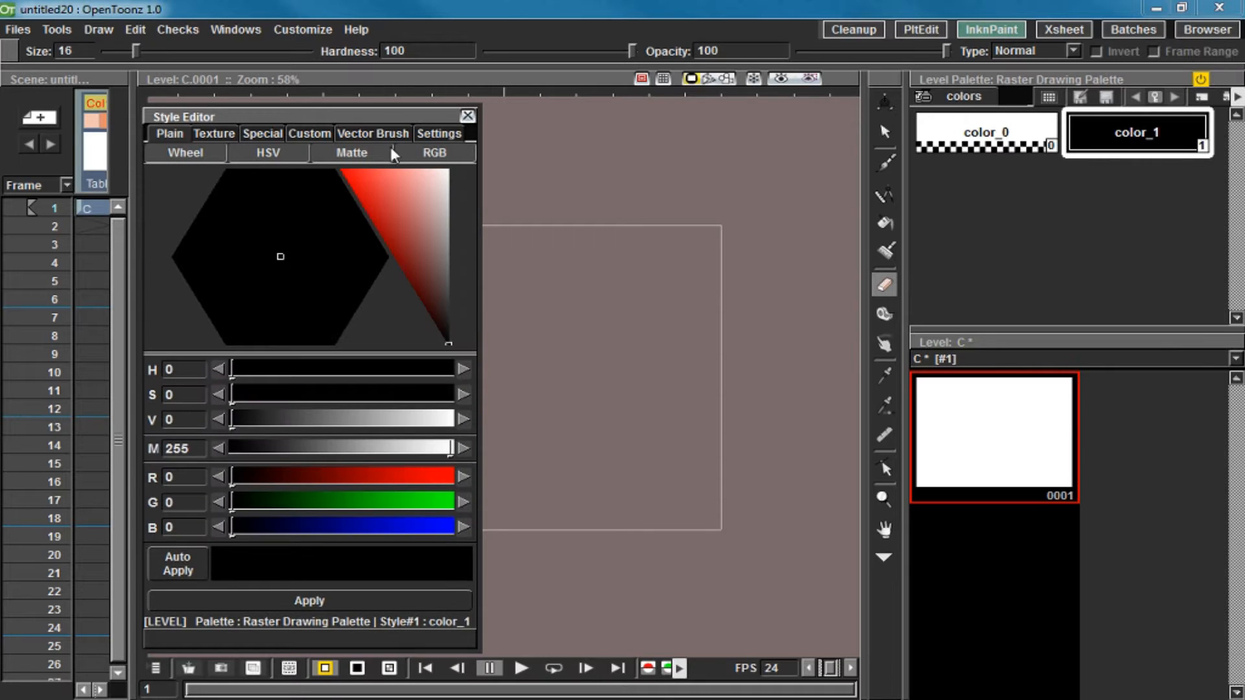
pyautogui.moveTo(319, 118); pyautogui.dragTo(343, 83)
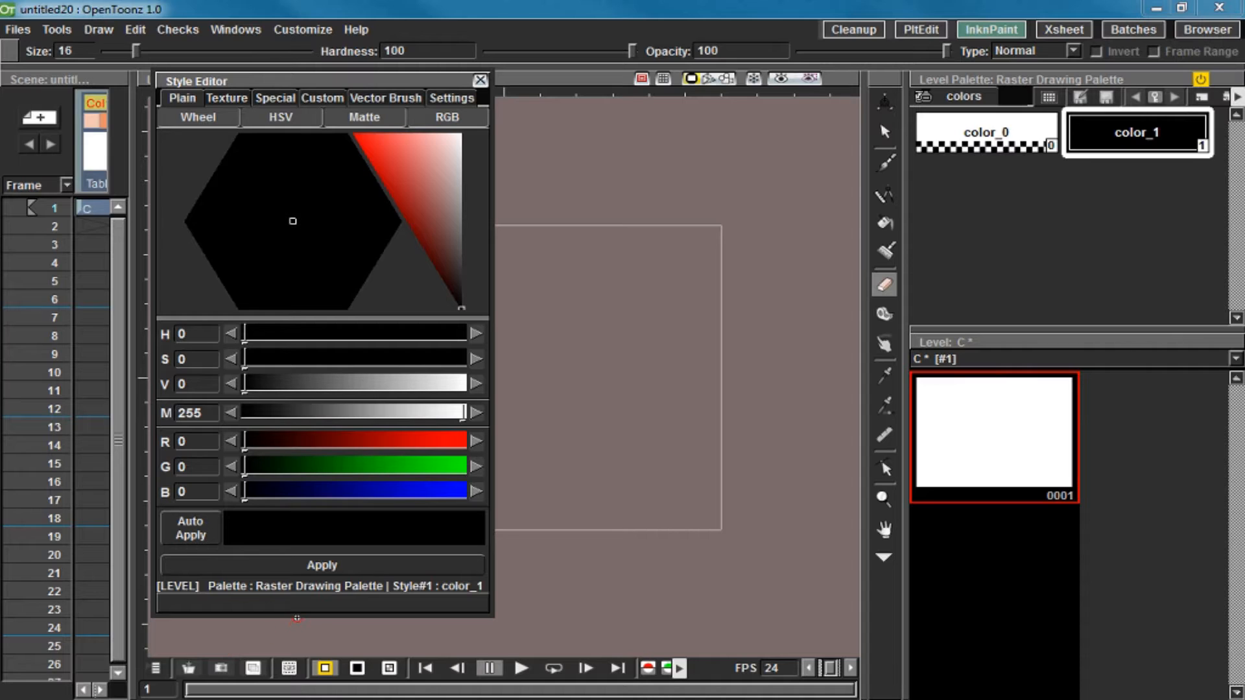
pyautogui.moveTo(295, 614); pyautogui.dragTo(295, 642)
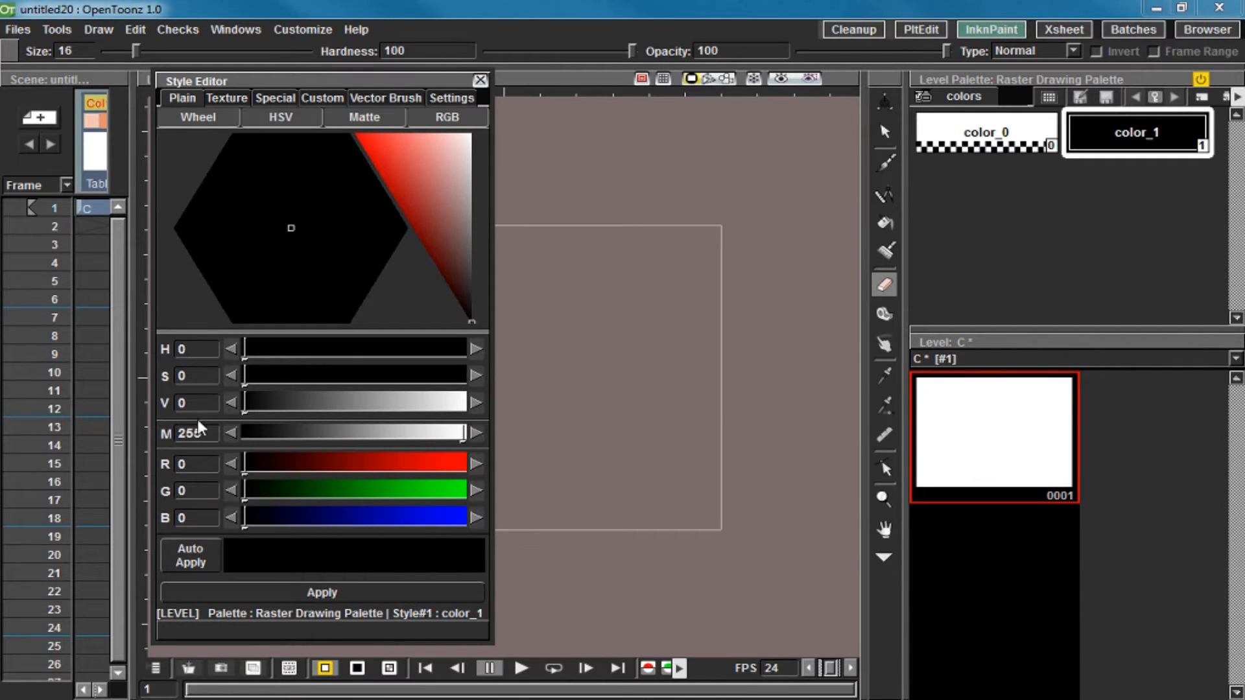
# Adjust the plain colour in the Style Editor to hue 54, saturation 100 and value 59 without applying it.
pyautogui.moveTo(265, 430); pyautogui.dragTo(603, 436)
pyautogui.moveTo(313, 403); pyautogui.dragTo(476, 385)
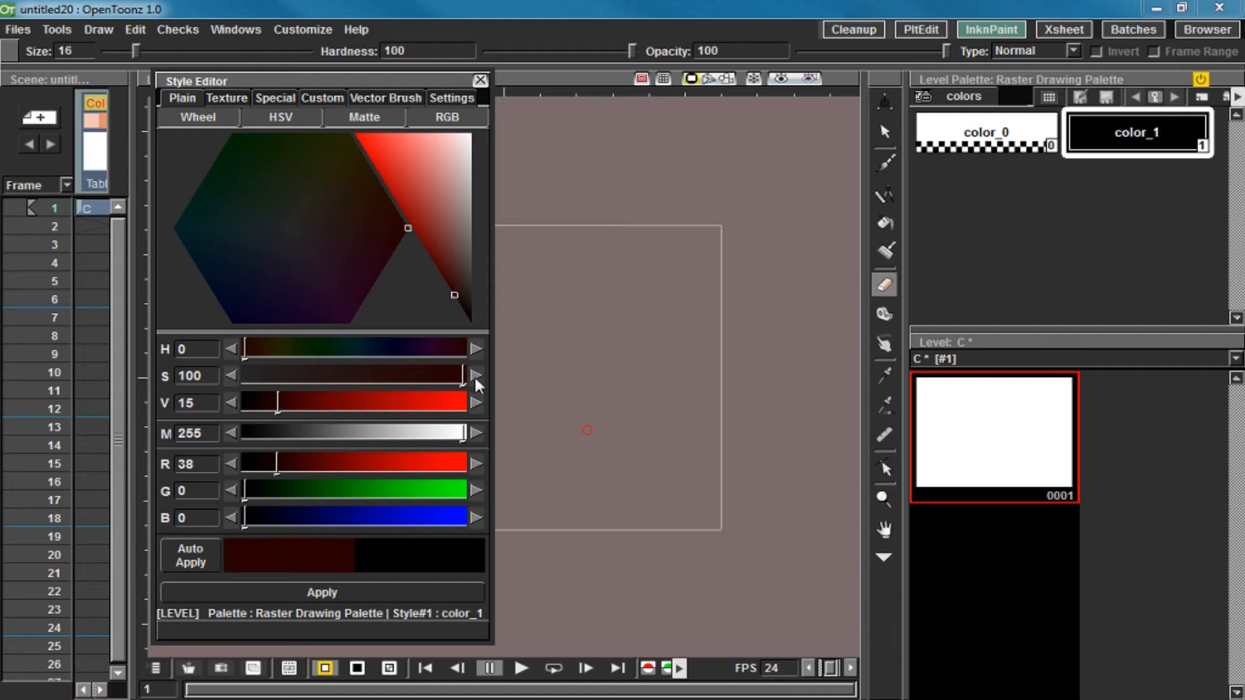
pyautogui.moveTo(369, 400)
pyautogui.mouseDown()
pyautogui.moveTo(389, 408)
pyautogui.moveTo(372, 403)
pyautogui.mouseUp()
pyautogui.moveTo(298, 350)
pyautogui.mouseDown()
pyautogui.moveTo(416, 350)
pyautogui.moveTo(284, 356)
pyautogui.mouseUp()
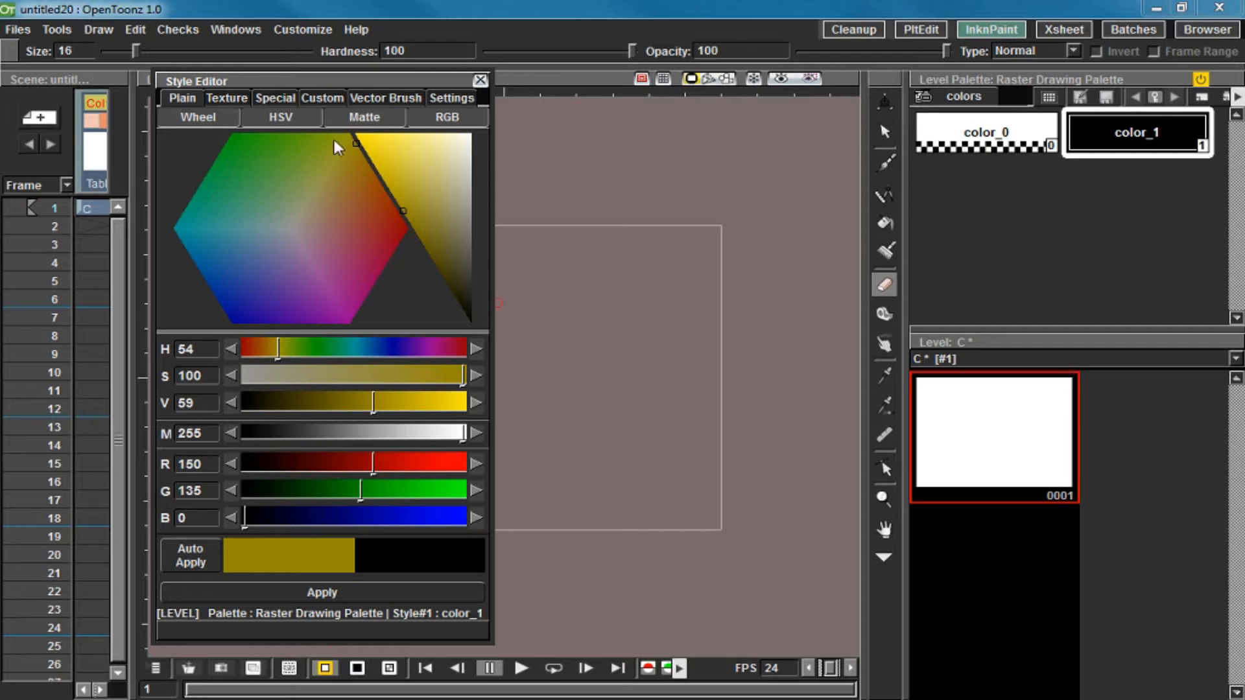
# Look through the Style Editor's texture, special, custom, vector brush and settings pages, and close the floating editor.
pyautogui.click(227, 98)
pyautogui.click(279, 99)
pyautogui.click(316, 101)
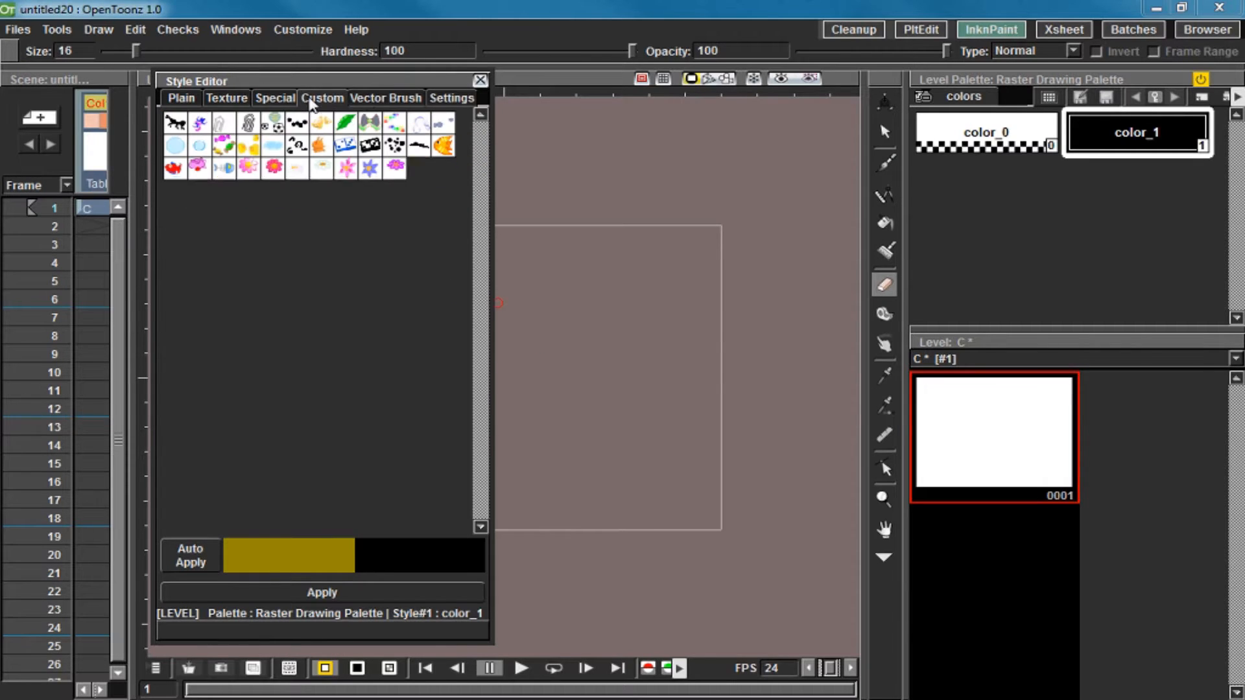
pyautogui.click(372, 102)
pyautogui.click(451, 98)
pyautogui.click(181, 97)
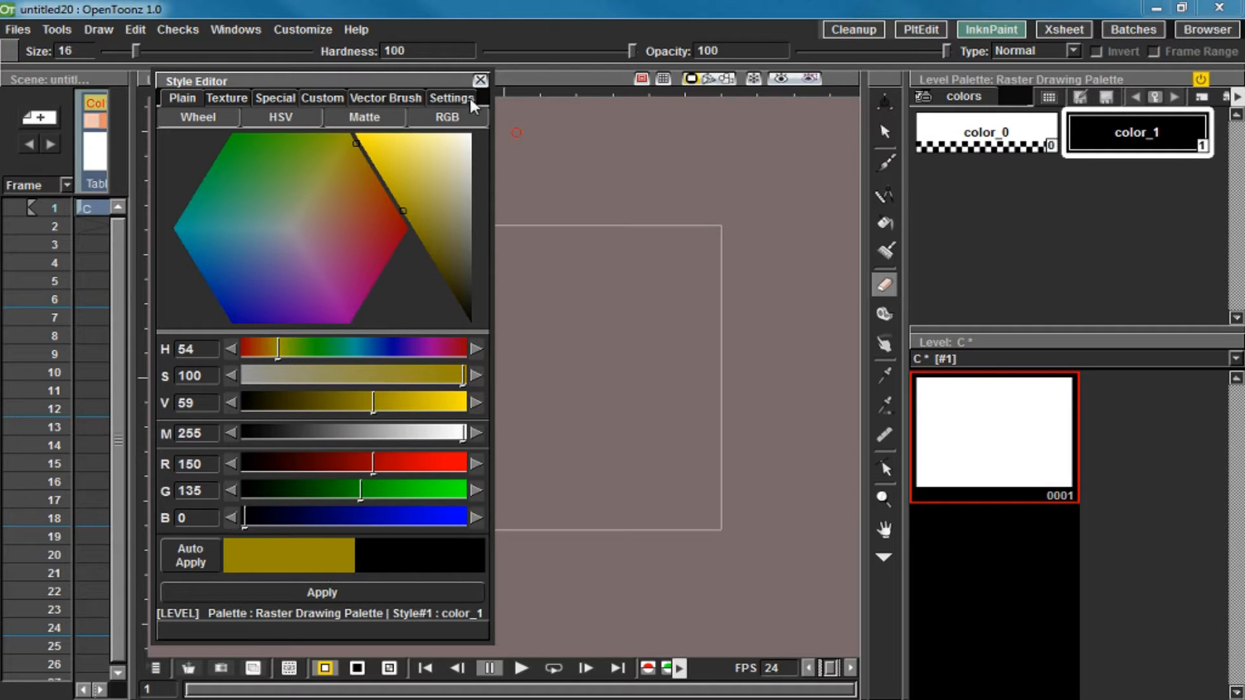
pyautogui.click(479, 80)
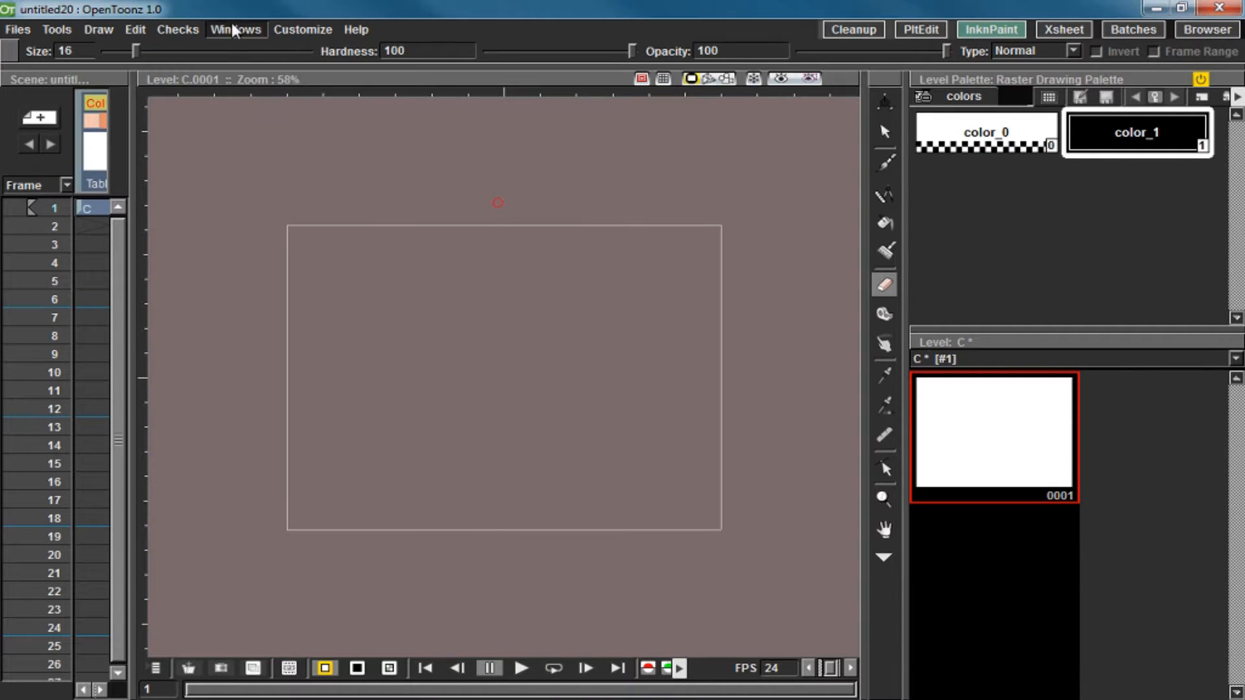
# Open the Palette Gizmo and place it over the viewer.
pyautogui.click(236, 29)
pyautogui.click(253, 70)
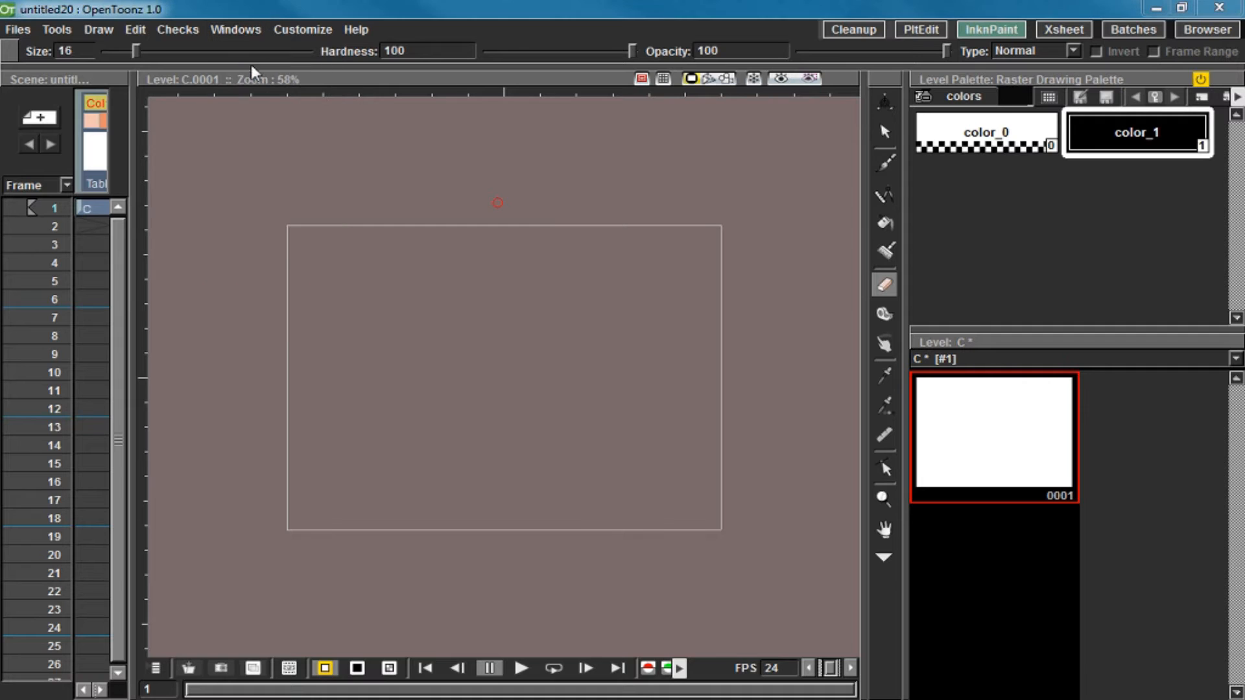
pyautogui.moveTo(330, 262); pyautogui.dragTo(538, 229)
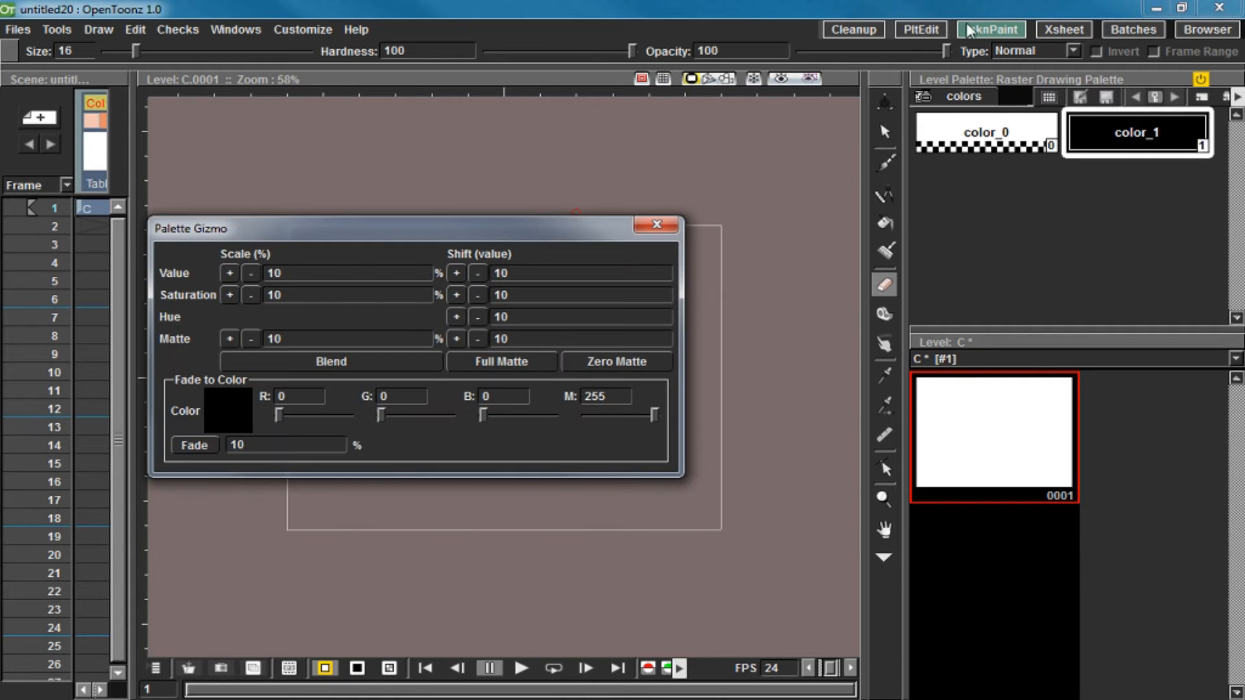
# In the PltEdit room, apply a red value of 167 to color_1 and return to the InknPaint room.
pyautogui.click(921, 30)
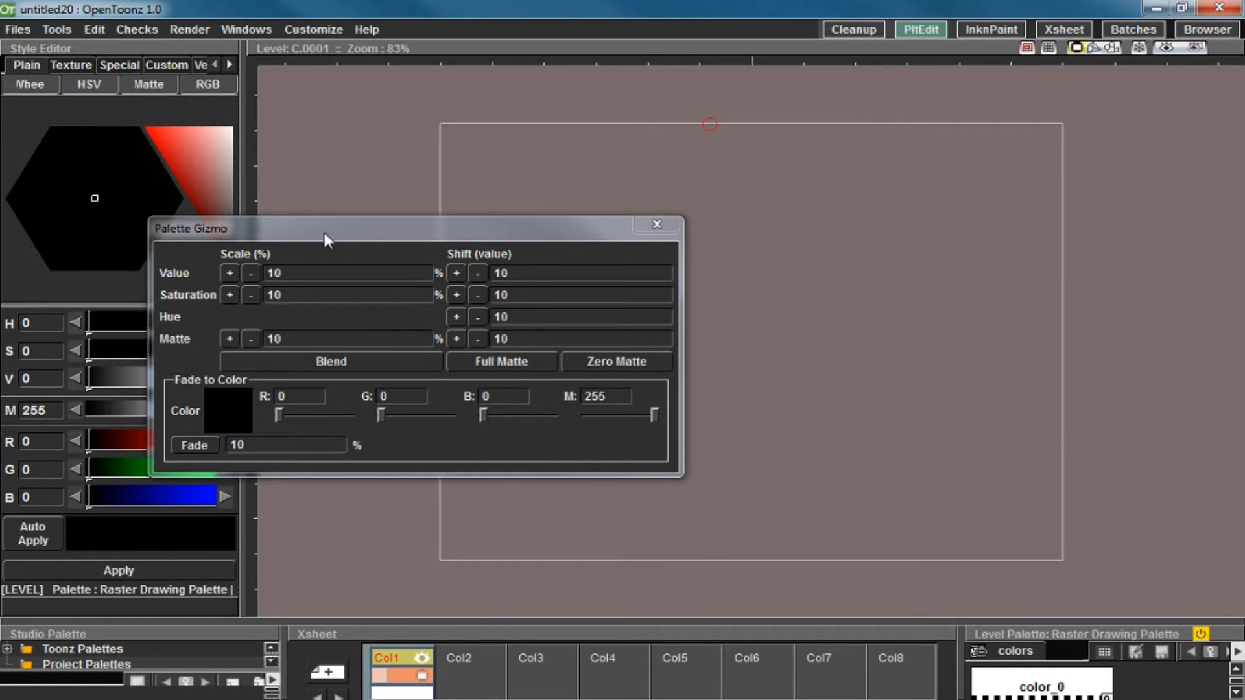
pyautogui.moveTo(327, 240); pyautogui.dragTo(722, 177)
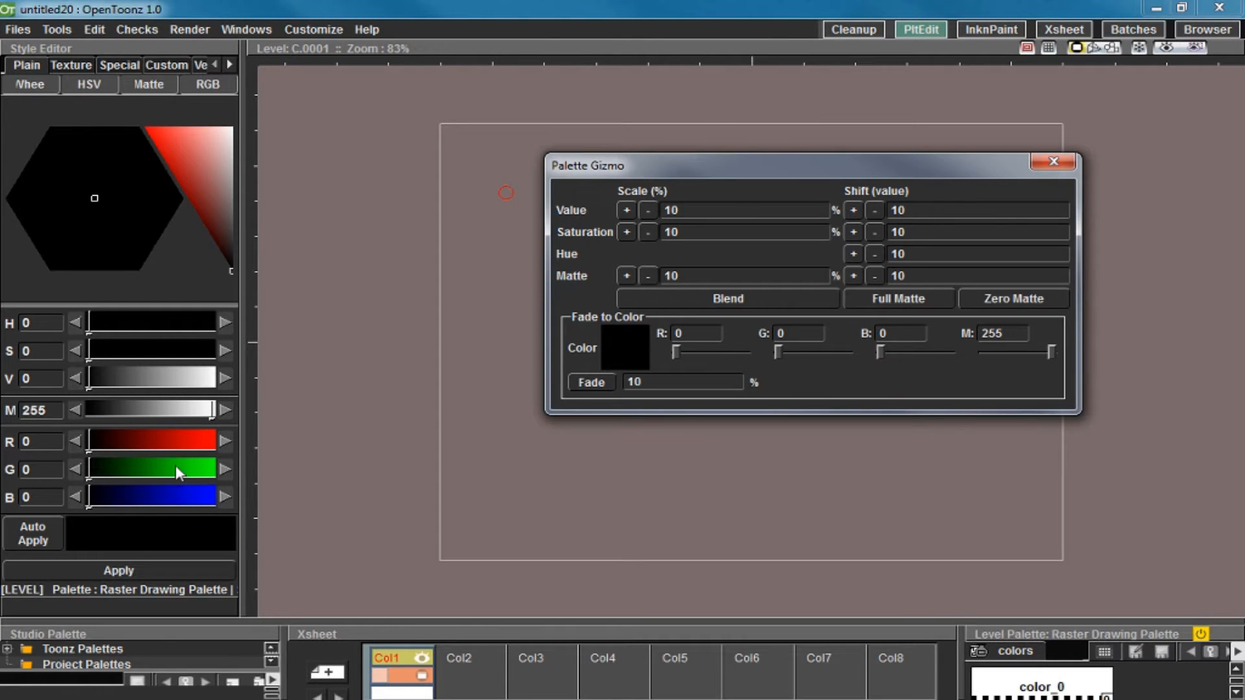
pyautogui.click(170, 440)
pyautogui.click(153, 569)
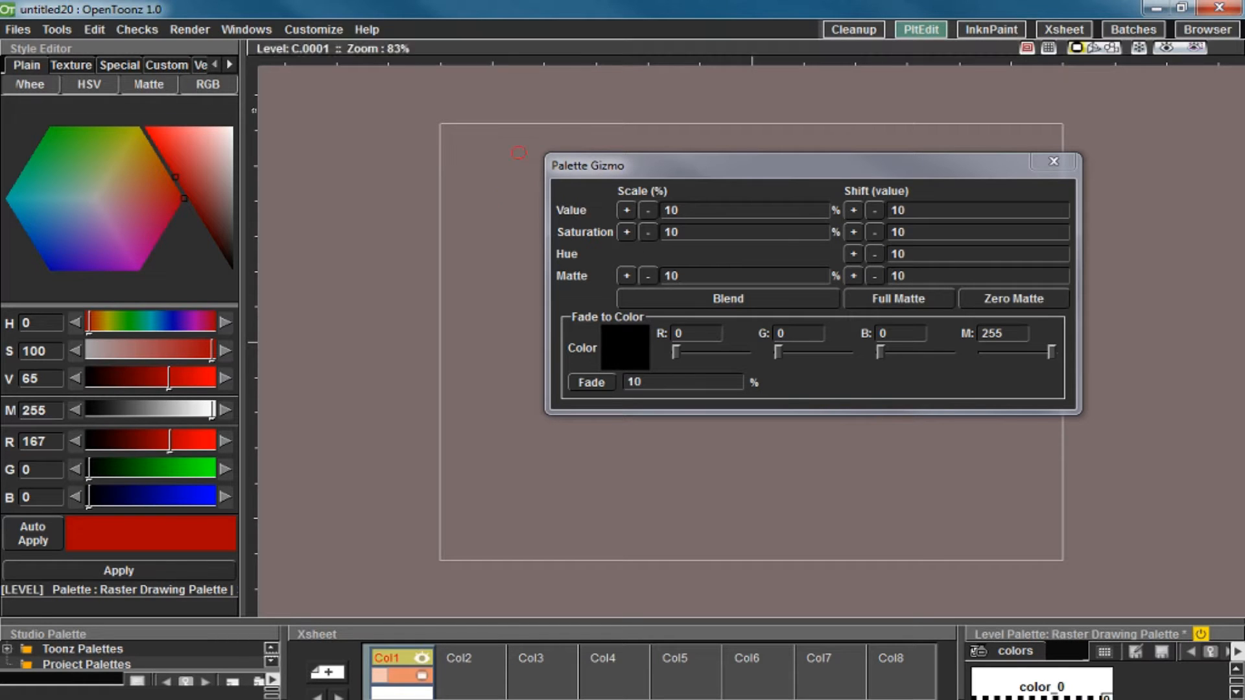
pyautogui.click(987, 31)
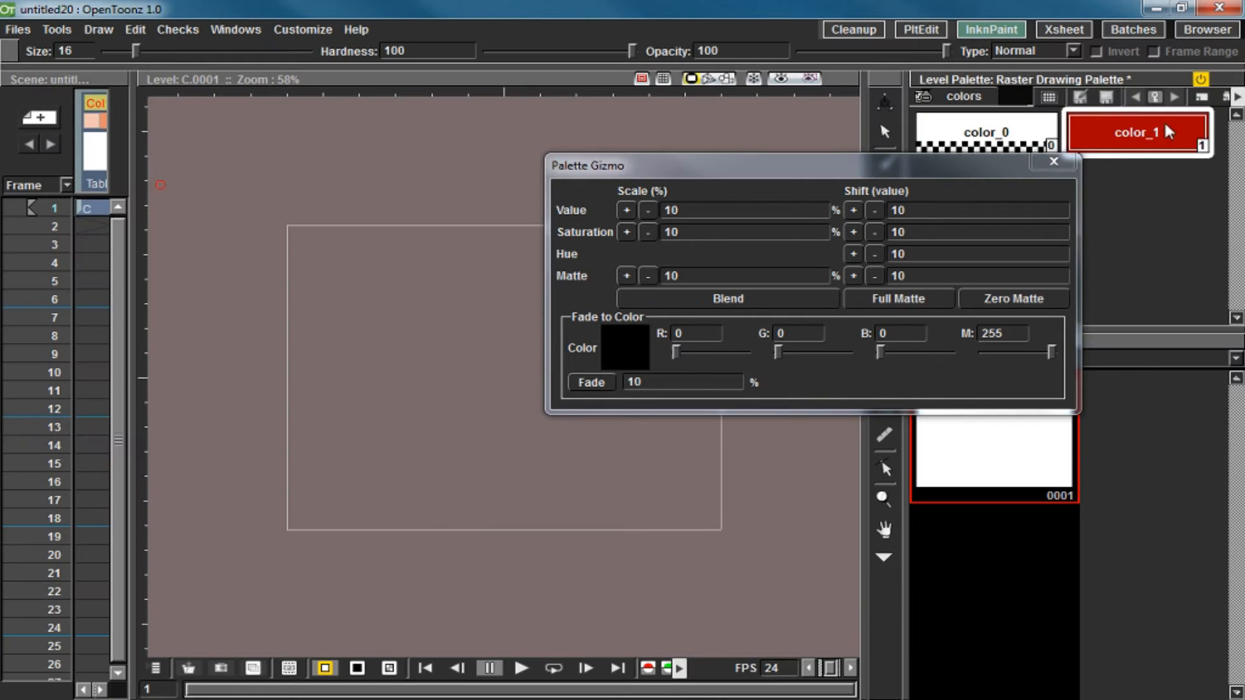
# Set the Palette Gizmo's fade colour to light blue (R 115, G 223, B 255) and fade color_1 towards it by 10% increments.
pyautogui.moveTo(893, 165); pyautogui.dragTo(560, 163)
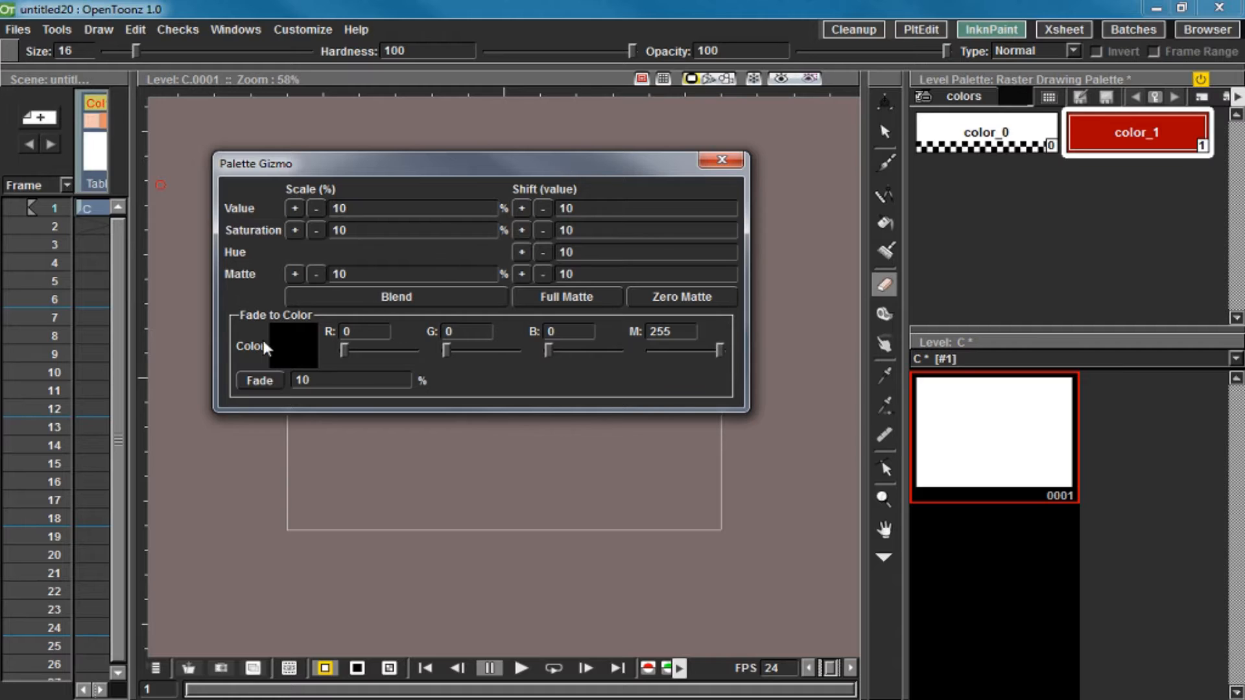
pyautogui.click(289, 355)
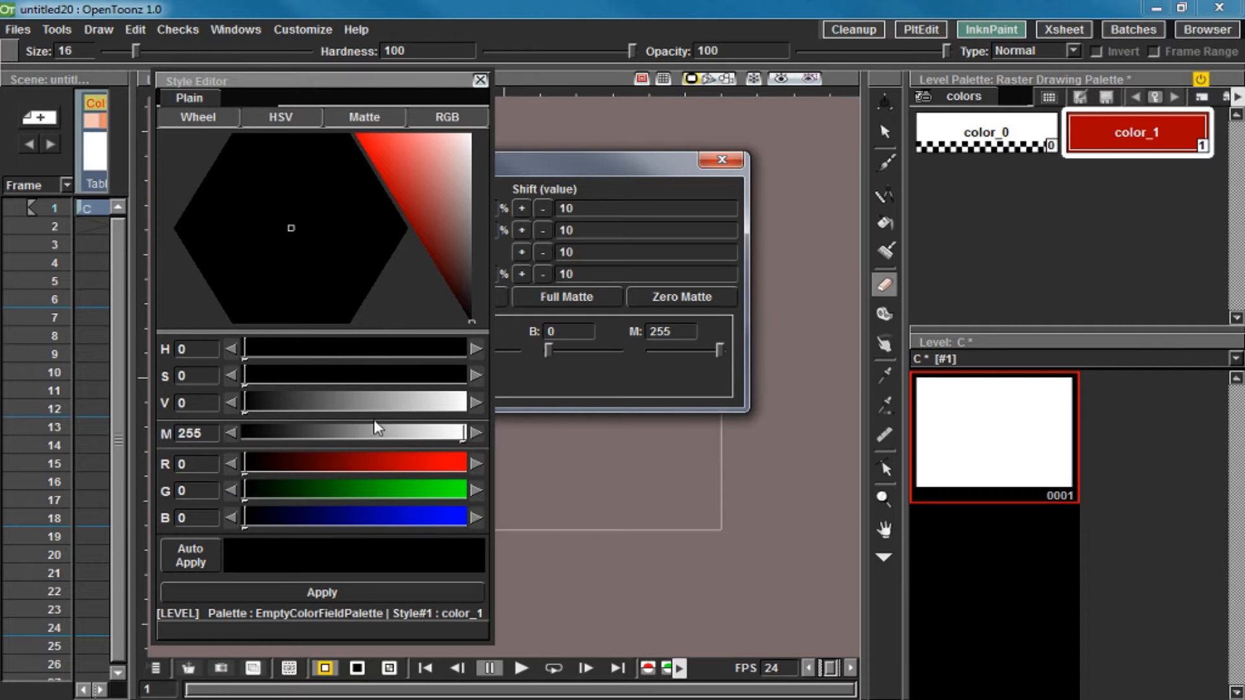
pyautogui.click(365, 377)
pyautogui.click(363, 348)
pyautogui.moveTo(390, 402); pyautogui.dragTo(466, 403)
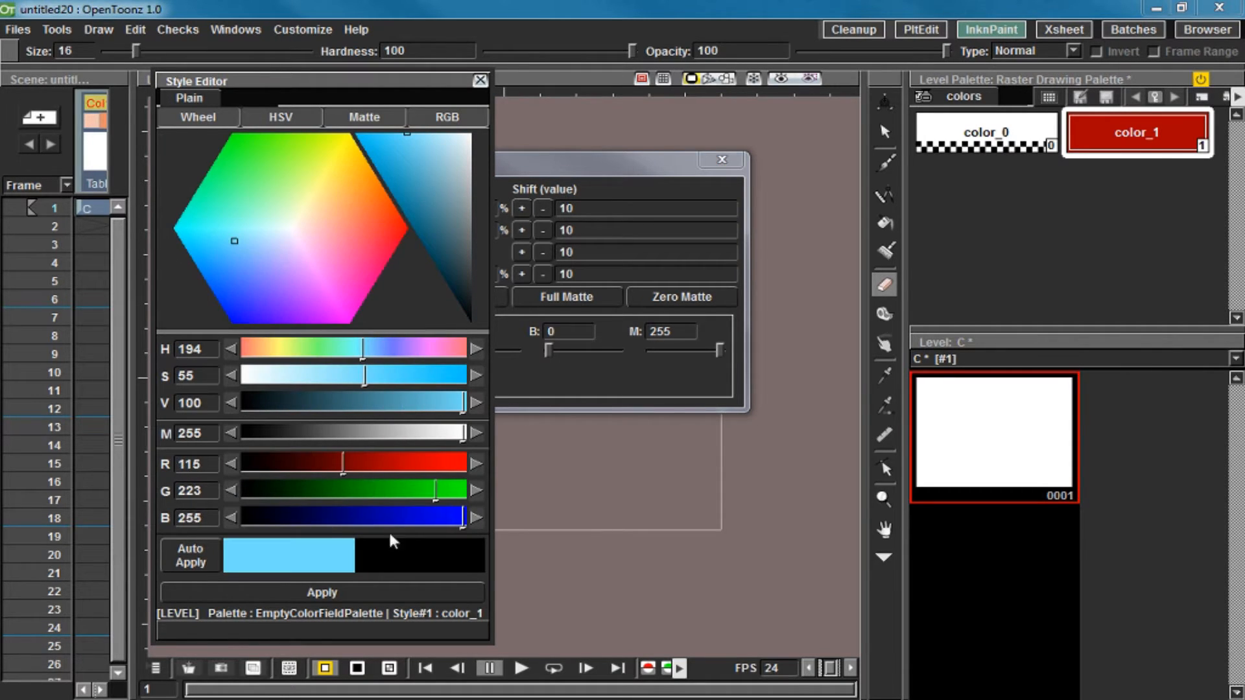
pyautogui.click(316, 596)
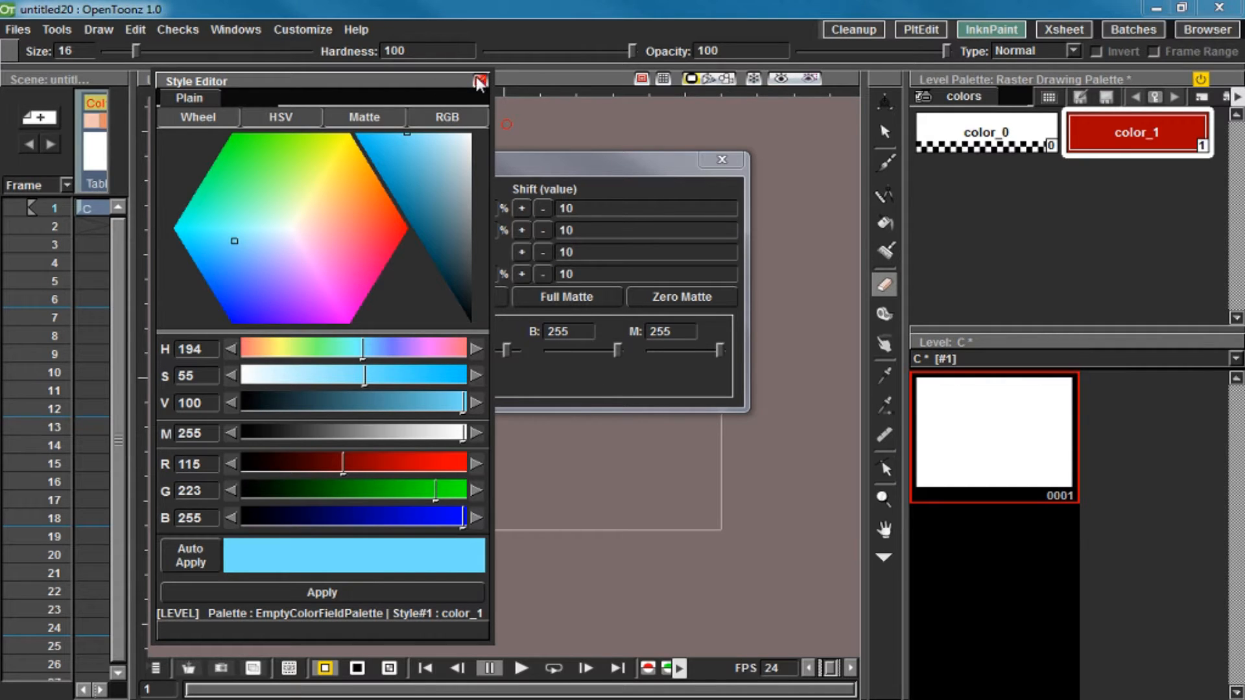
pyautogui.click(557, 163)
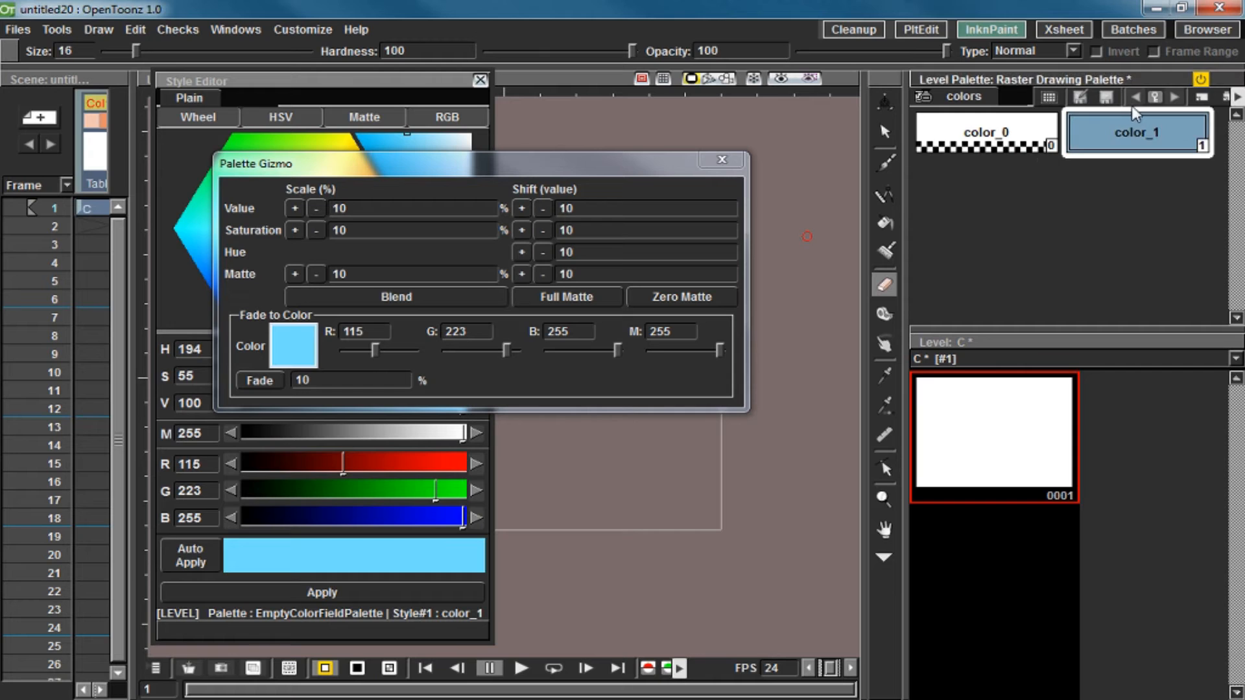
pyautogui.click(1129, 128)
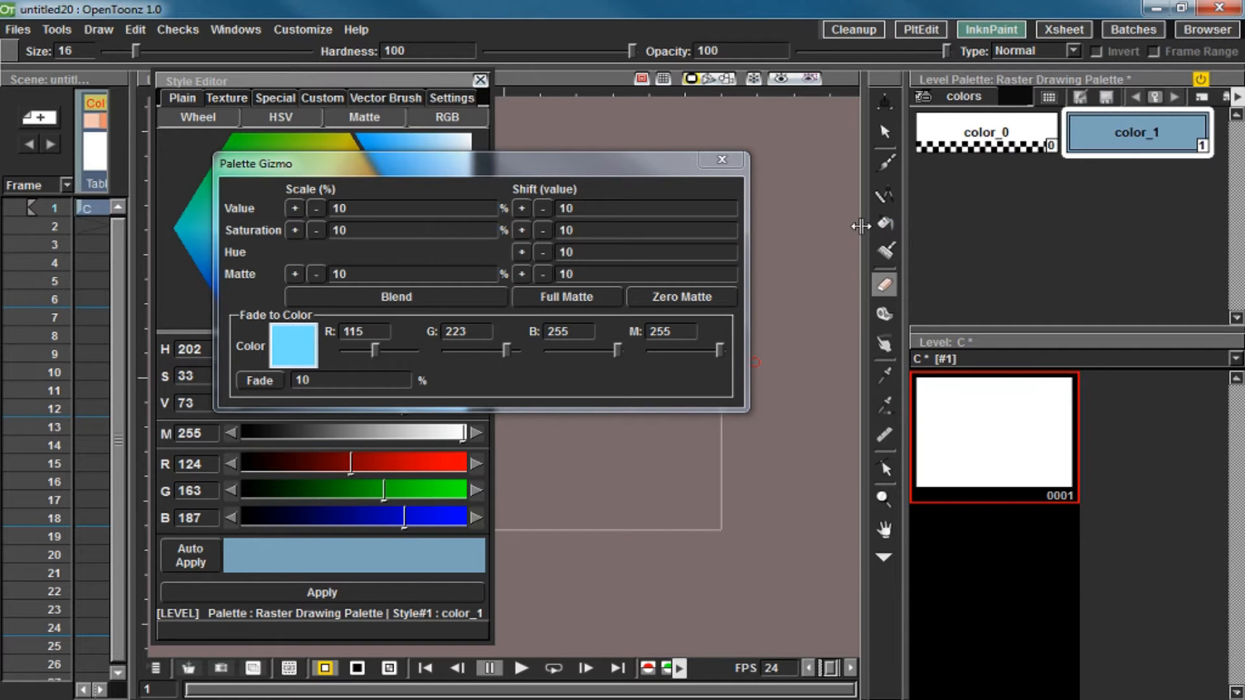
# Undo the last several fades applied to color_1, one at a time.
pyautogui.hotkey('ctrl', 'z')
pyautogui.click(616, 382)
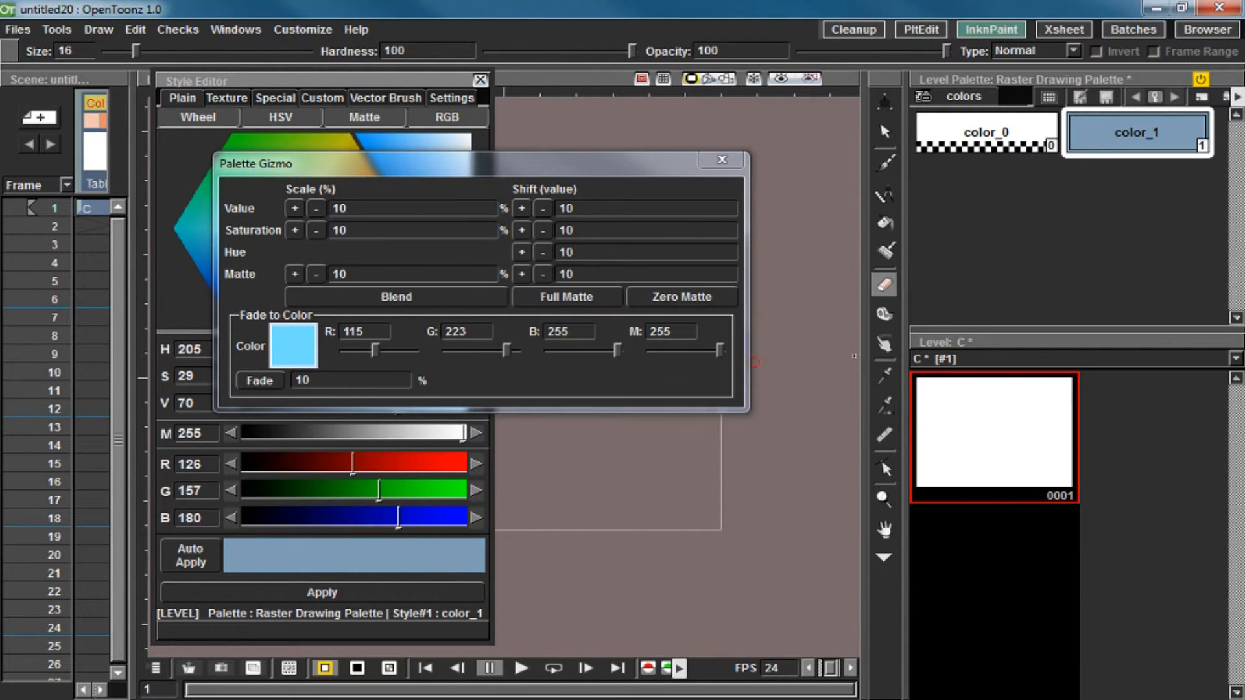
pyautogui.hotkey('ctrl', 'z')
pyautogui.hotkey('ctrl', 'z')
pyautogui.hotkey('ctrl', 'z')
pyautogui.hotkey('ctrl', 'z')
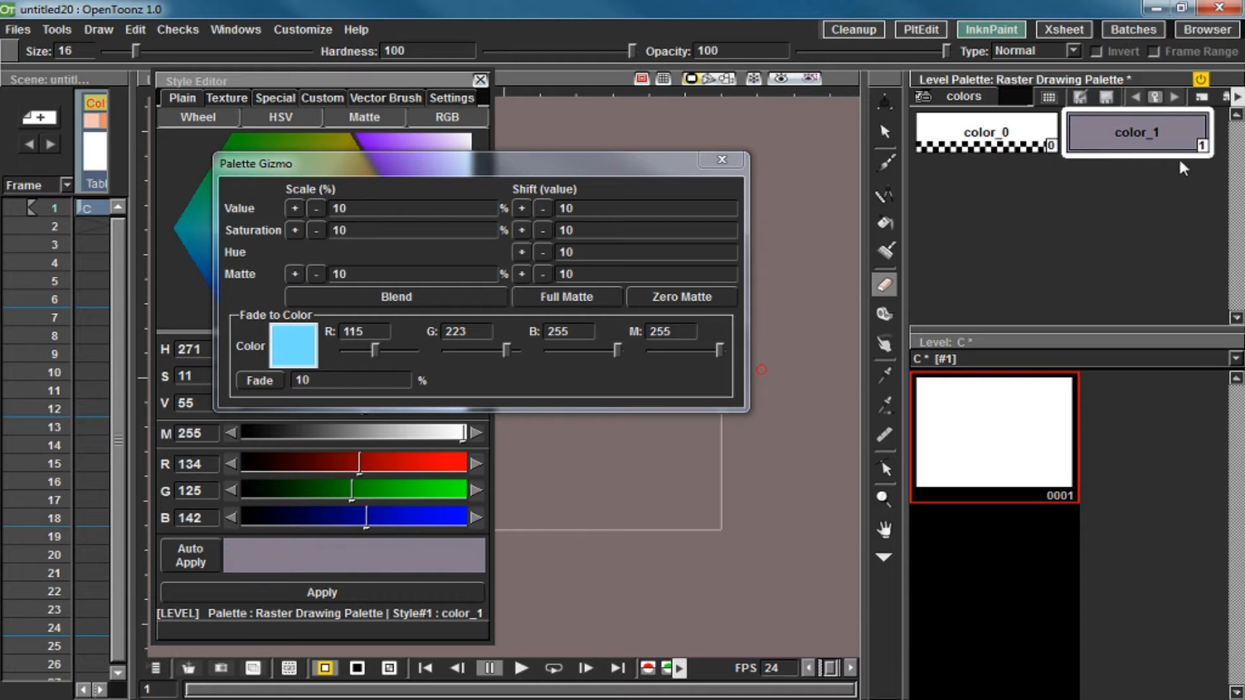
pyautogui.hotkey('ctrl', 'z')
pyautogui.hotkey('ctrl', 'z')
pyautogui.hotkey('ctrl', 'z')
pyautogui.hotkey('ctrl', 'z')
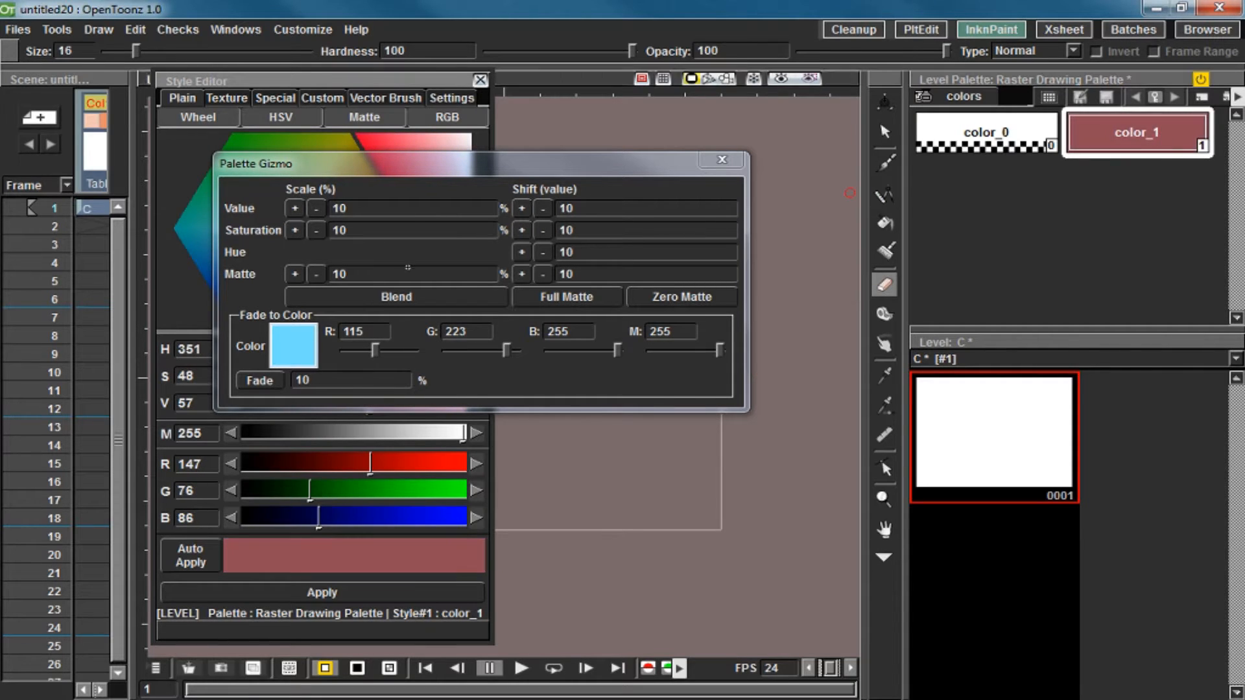
pyautogui.click(336, 379)
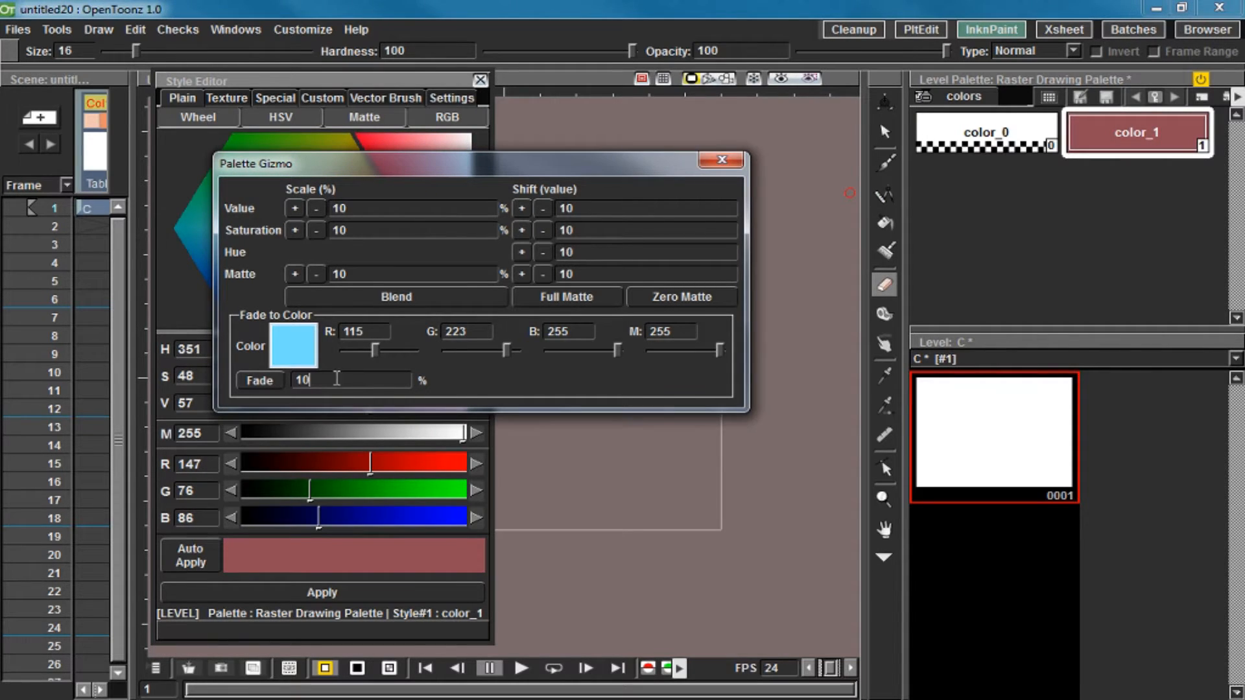
# Shift color_1's hue up and down in increments of 10 with the Palette Gizmo.
pyautogui.click(521, 252)
pyautogui.click(521, 252)
pyautogui.click(521, 252)
pyautogui.click(521, 253)
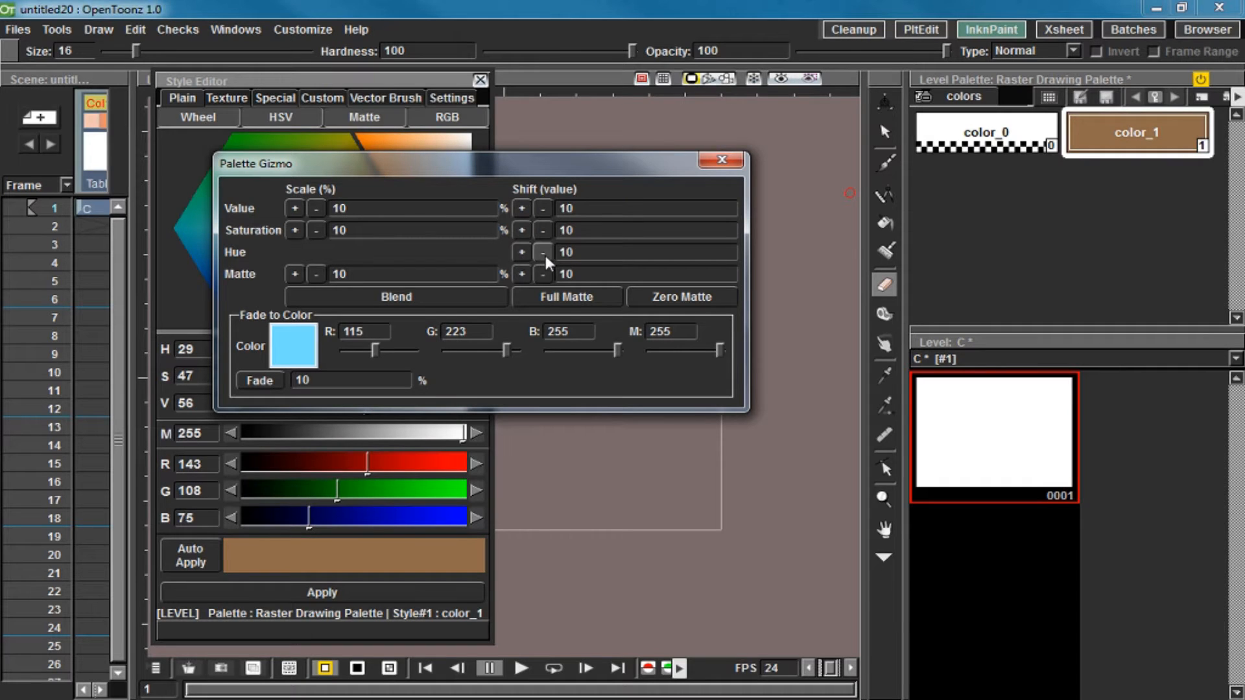
pyautogui.click(543, 252)
pyautogui.click(542, 252)
pyautogui.click(543, 252)
pyautogui.click(522, 253)
pyautogui.click(521, 253)
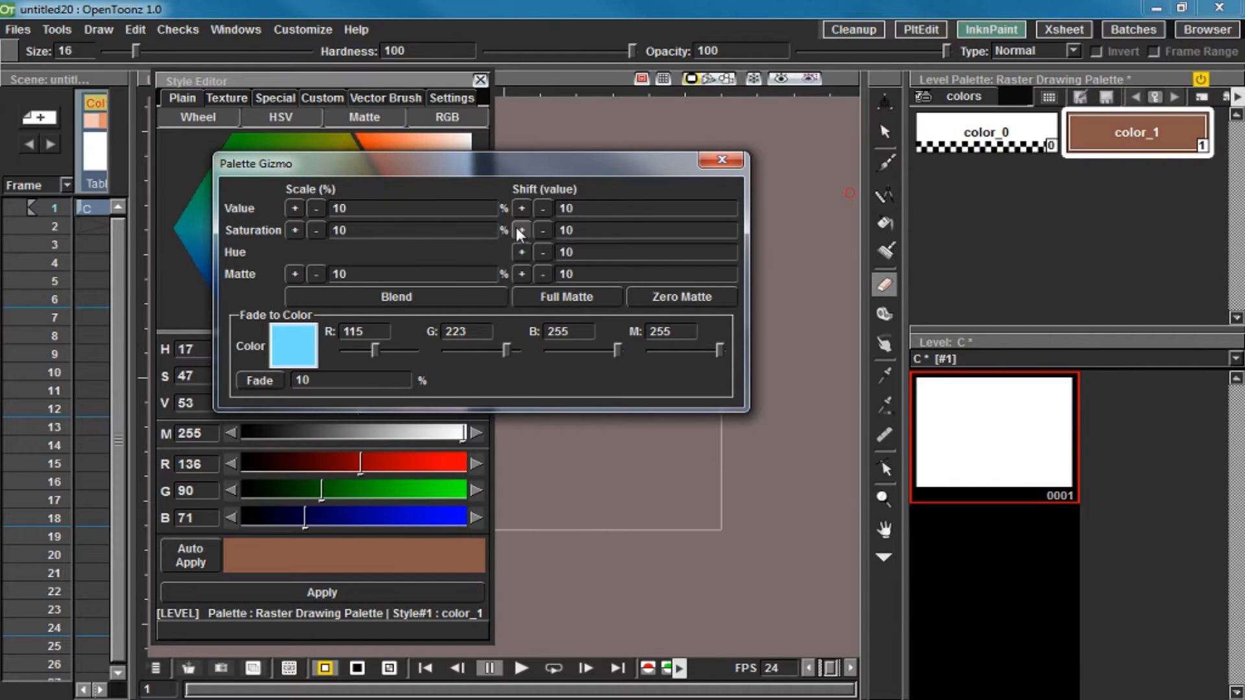
# Raise color_1's saturation with repeated shifts of 10.
pyautogui.click(522, 230)
pyautogui.click(522, 230)
pyautogui.click(521, 231)
pyautogui.click(522, 230)
pyautogui.click(522, 230)
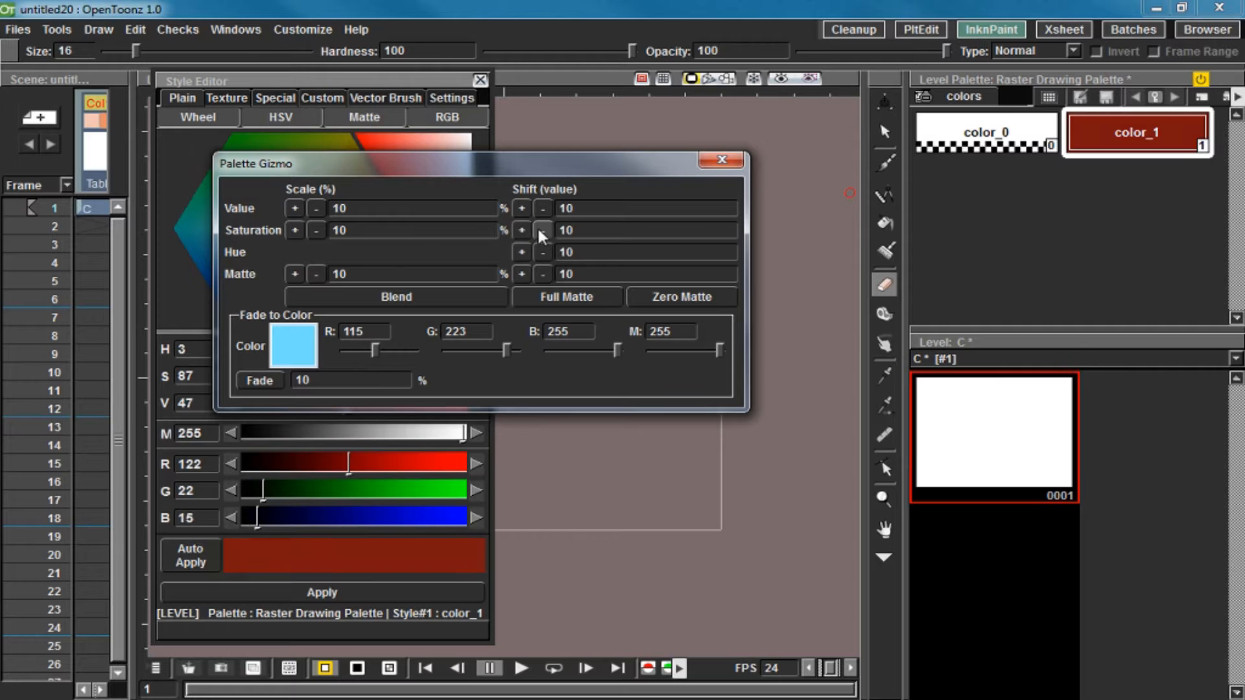
pyautogui.click(522, 230)
# Raise color_1's value to 100 with repeated shifts of 10.
pyautogui.click(522, 208)
pyautogui.click(522, 208)
pyautogui.click(522, 208)
pyautogui.click(522, 208)
pyautogui.click(522, 208)
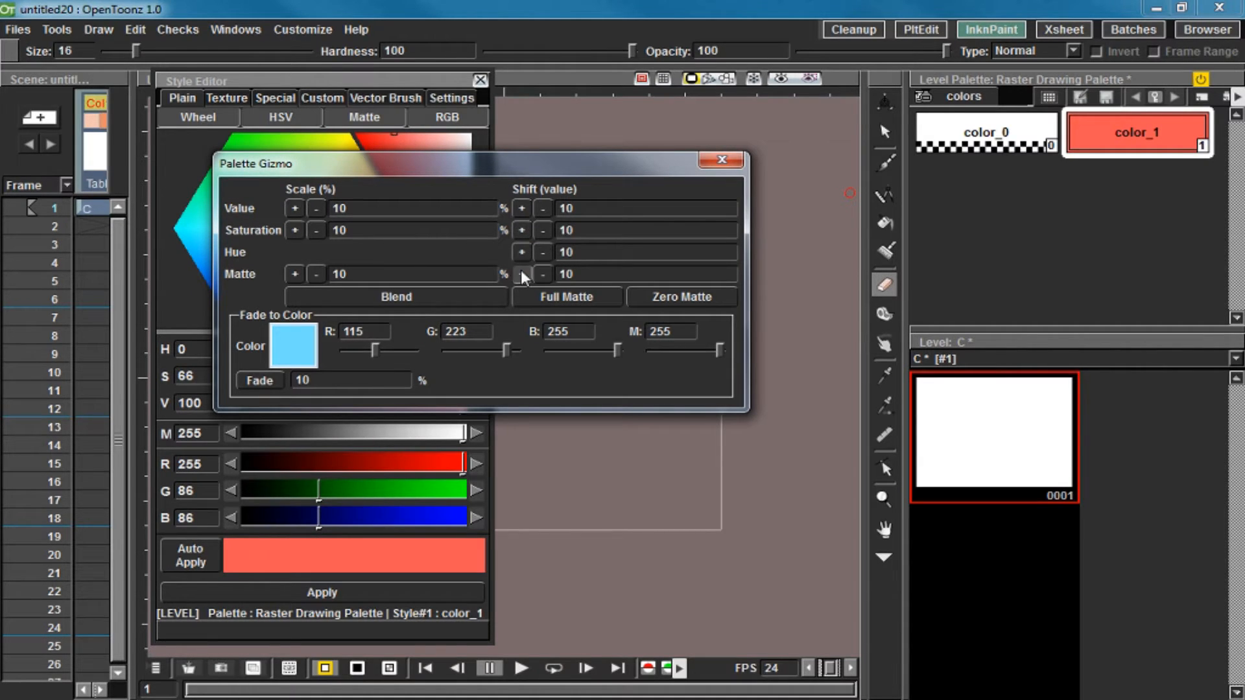
# Lower color_1's matte in shifts of 10 and raise it back to 255.
pyautogui.click(543, 275)
pyautogui.click(543, 275)
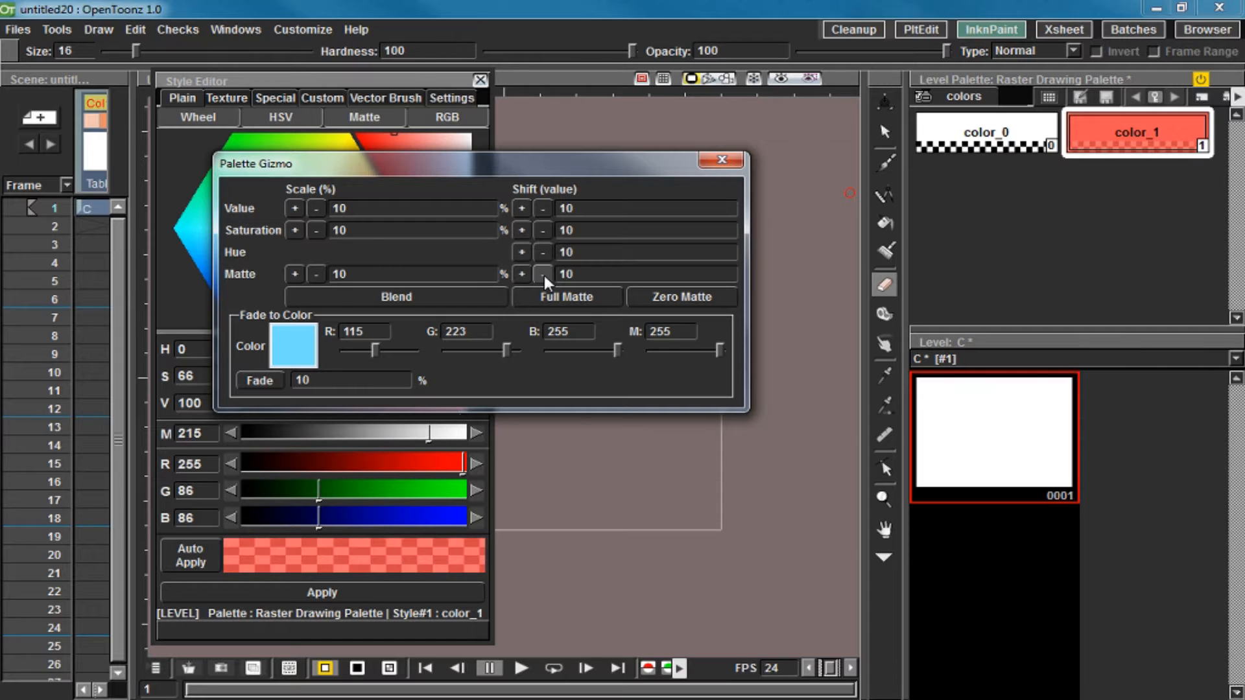
pyautogui.click(522, 274)
pyautogui.click(522, 274)
pyautogui.click(522, 275)
pyautogui.click(522, 274)
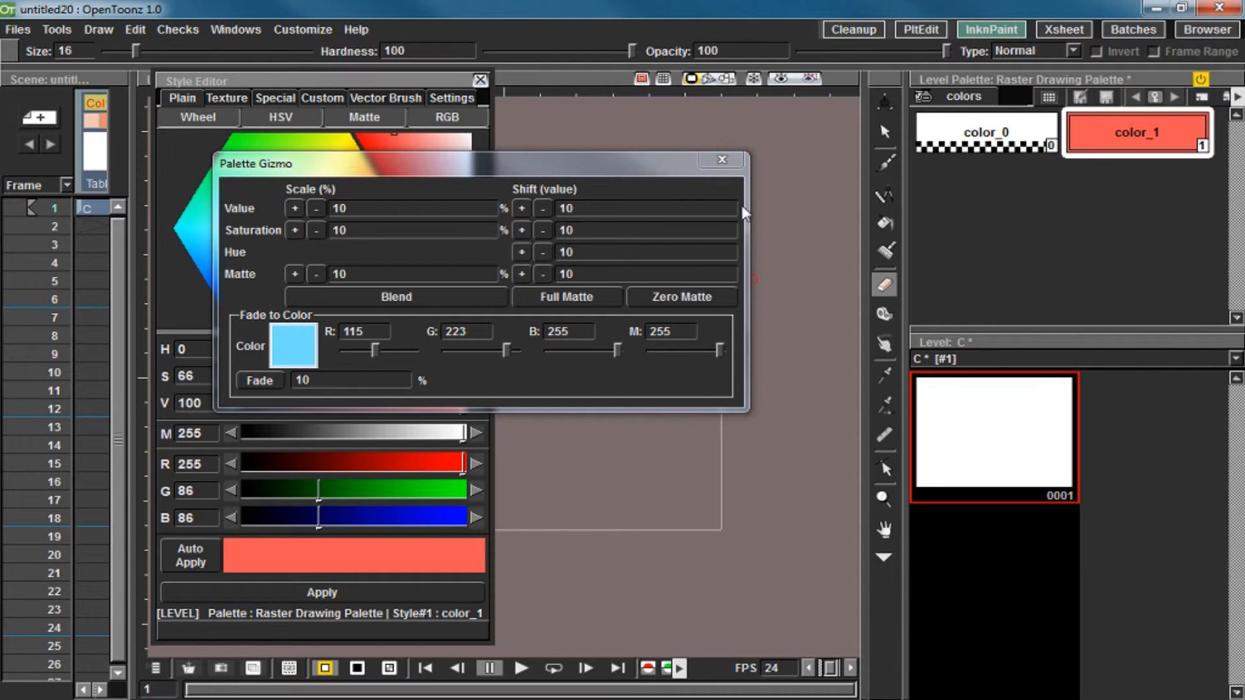
# Close the Palette Gizmo and the floating Style Editor.
pyautogui.click(721, 159)
pyautogui.click(480, 79)
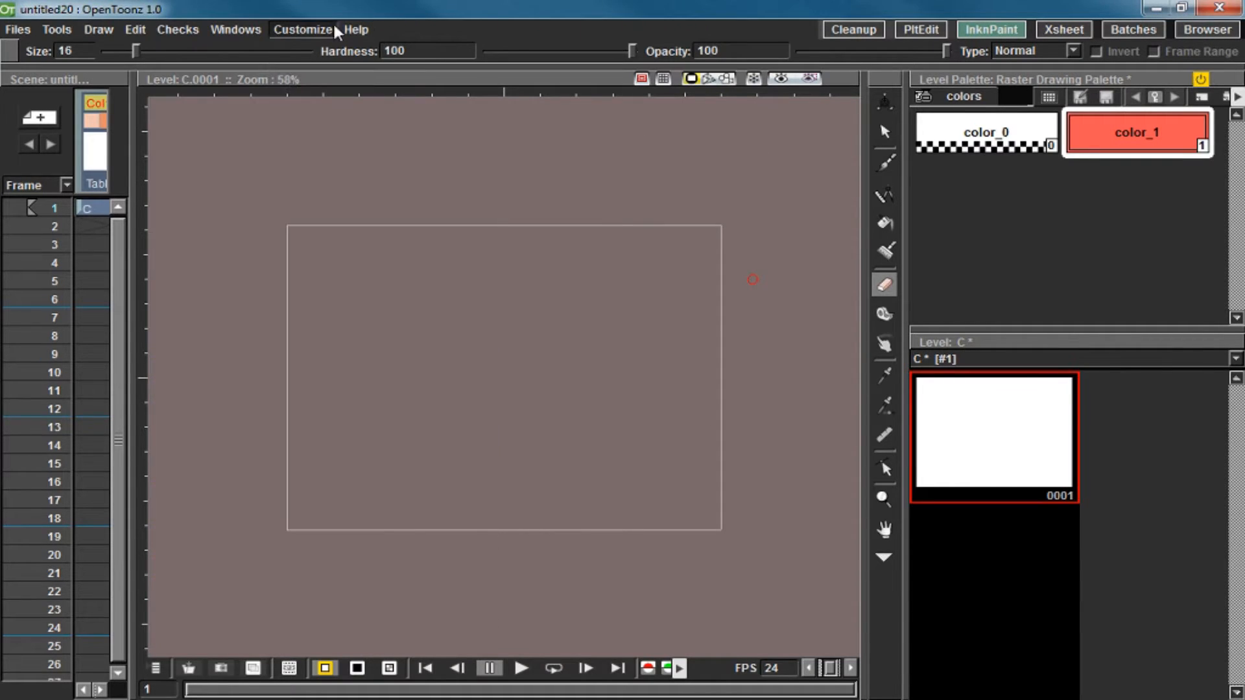
# Open a second level palette as a floating panel over the viewer and make it taller.
pyautogui.click(303, 29)
pyautogui.moveTo(235, 29)
pyautogui.click(244, 88)
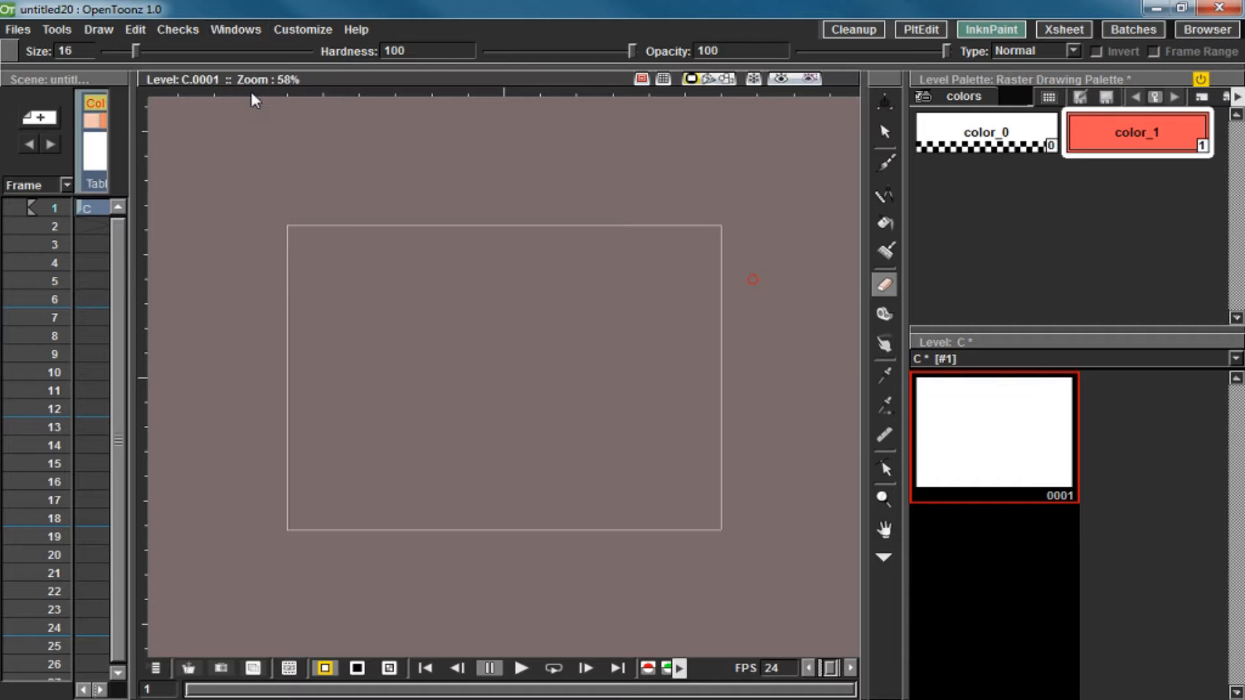
pyautogui.moveTo(759, 353); pyautogui.dragTo(579, 233)
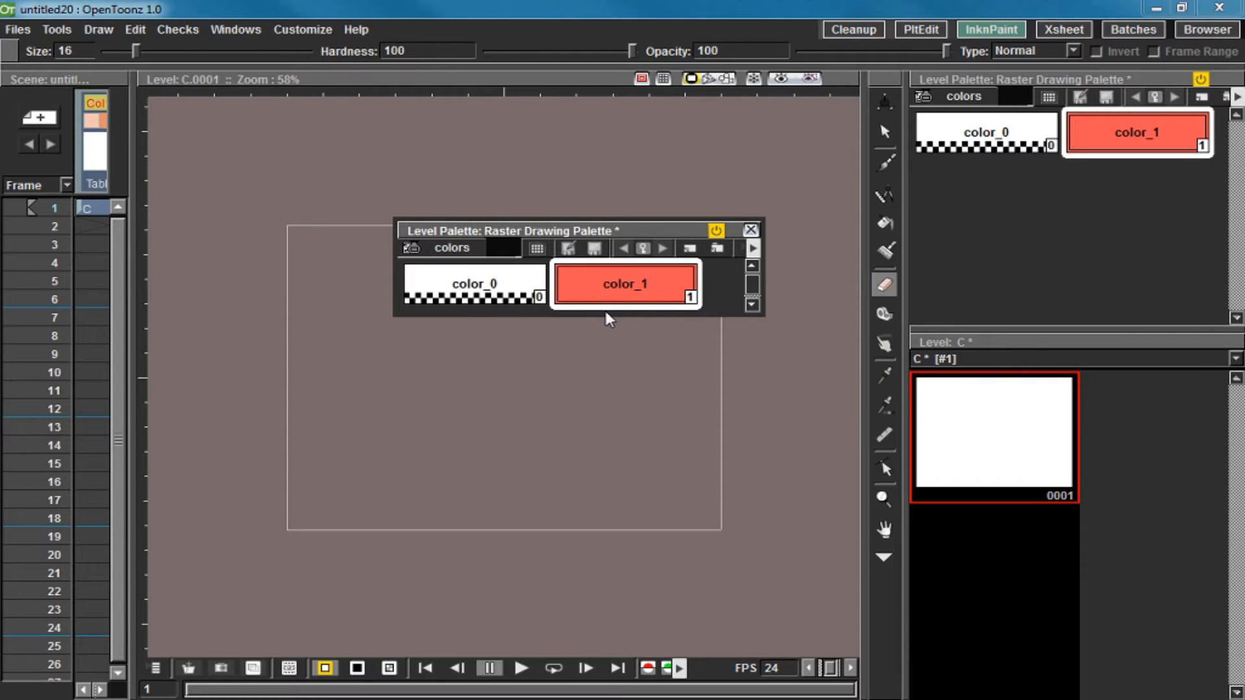
pyautogui.moveTo(693, 317); pyautogui.dragTo(695, 446)
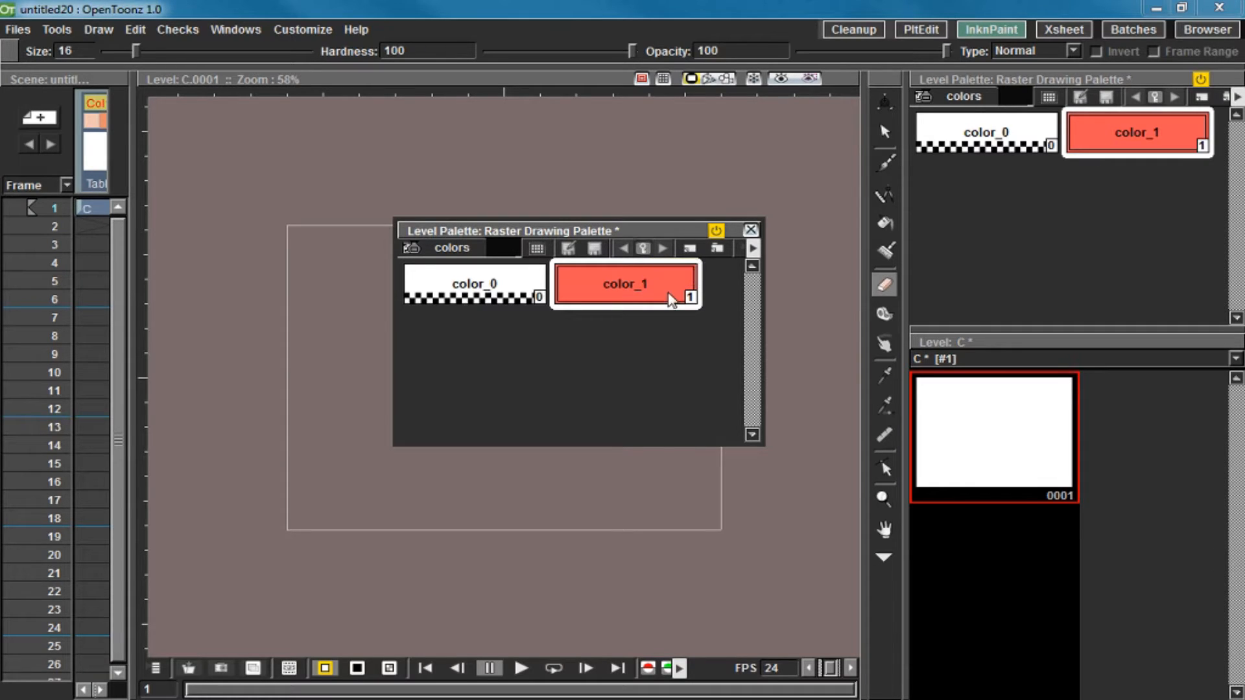
# Close the floating level palette and open the Studio Palette as a floating panel over the viewer.
pyautogui.click(751, 231)
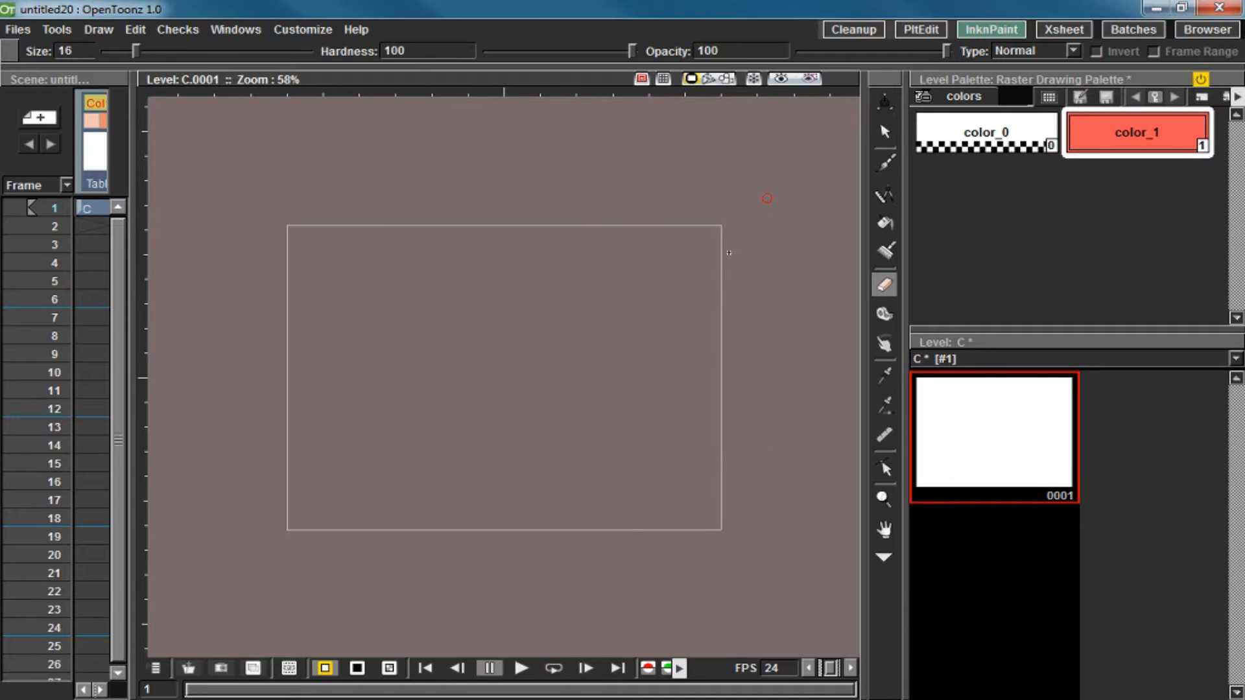
pyautogui.click(234, 30)
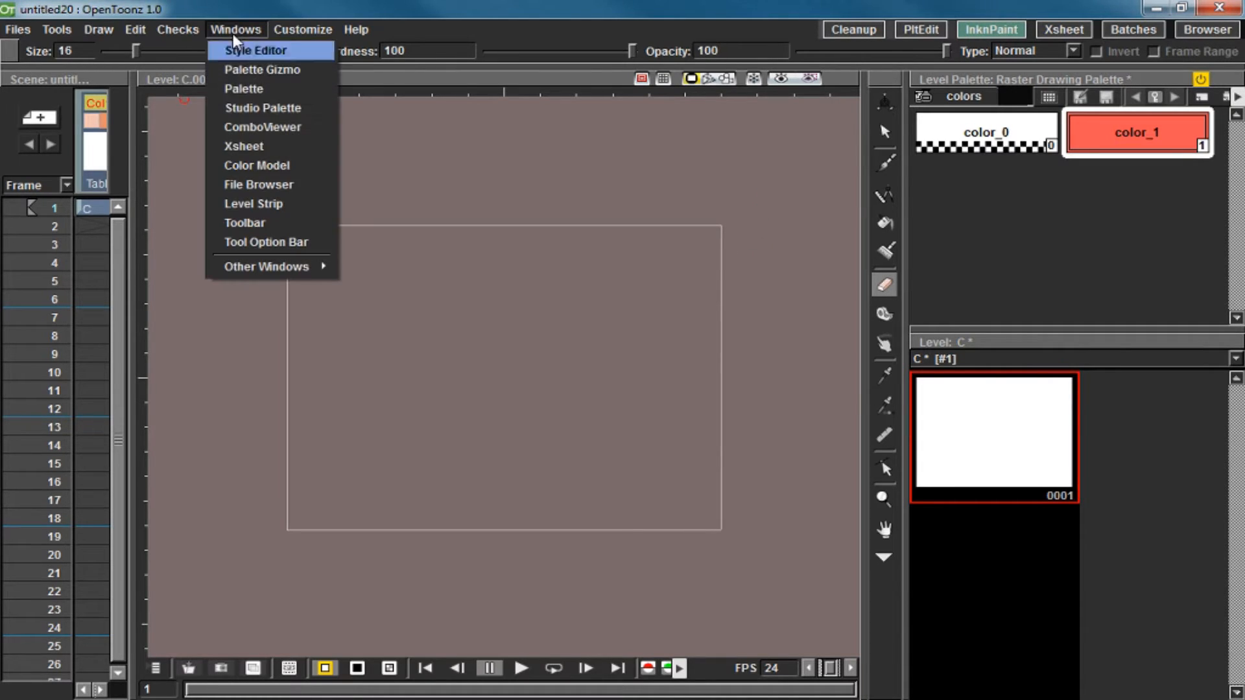
pyautogui.click(262, 107)
pyautogui.moveTo(733, 351); pyautogui.dragTo(592, 269)
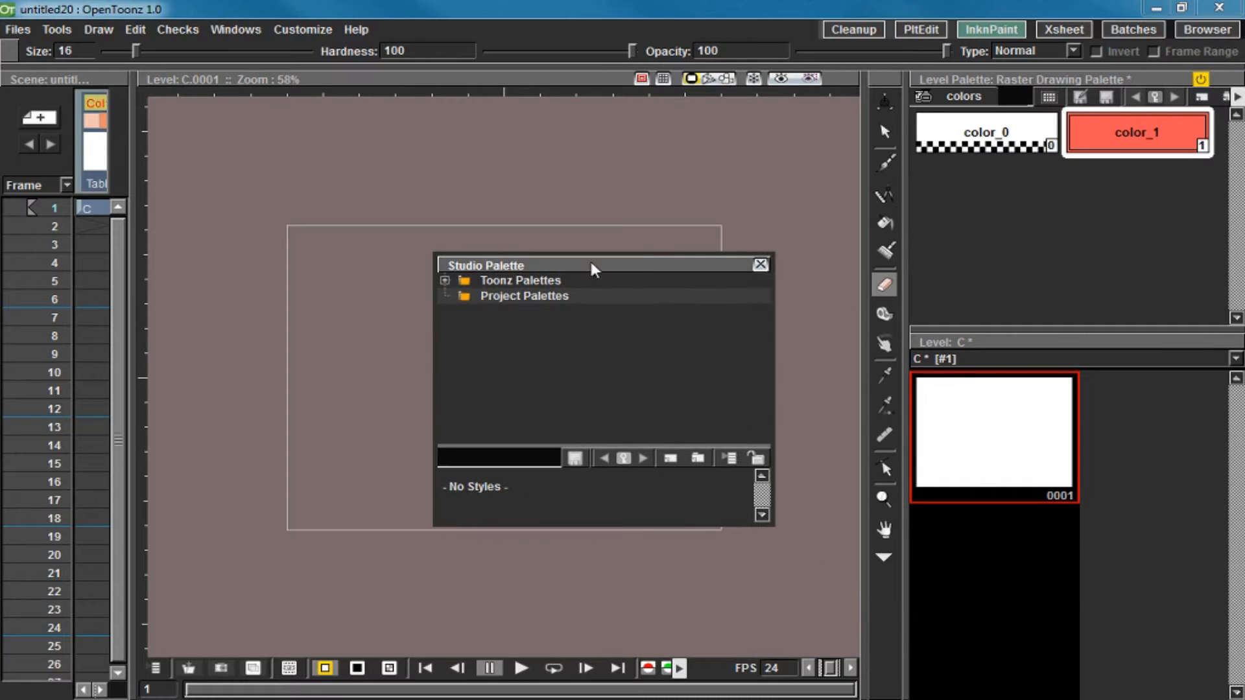
# Display the reds palette from Toonz Palettes in the Studio Palette and enlarge its styles area.
pyautogui.click(445, 281)
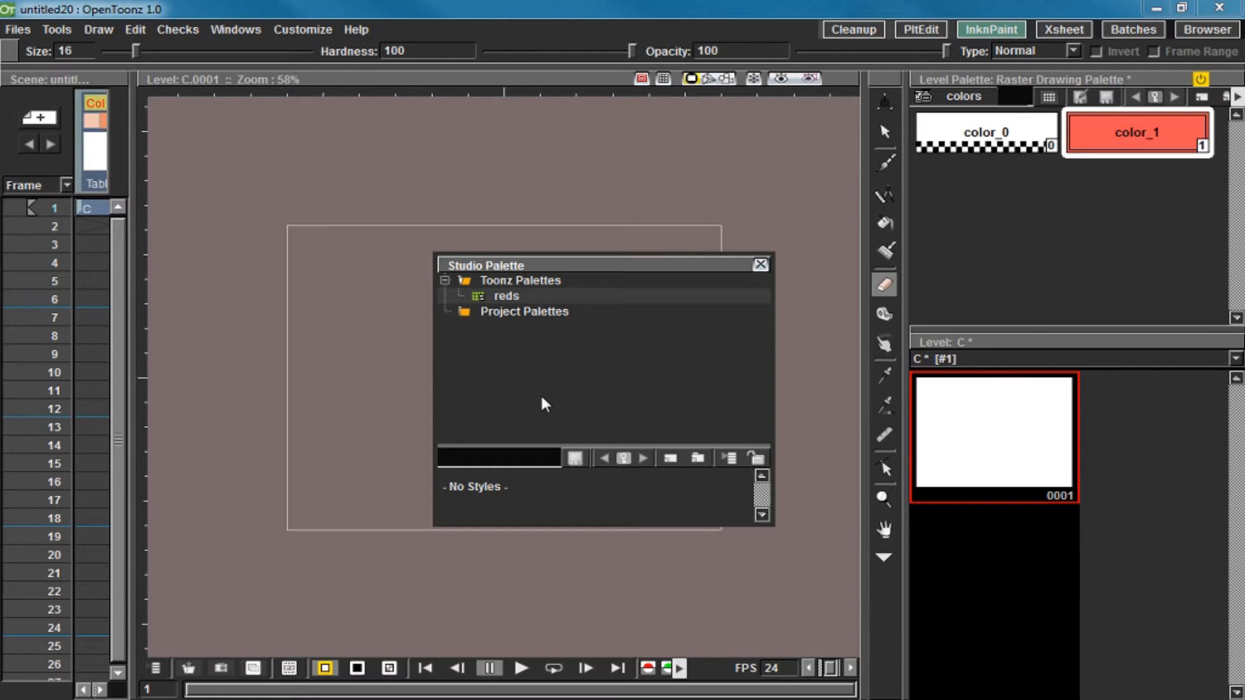
pyautogui.click(504, 297)
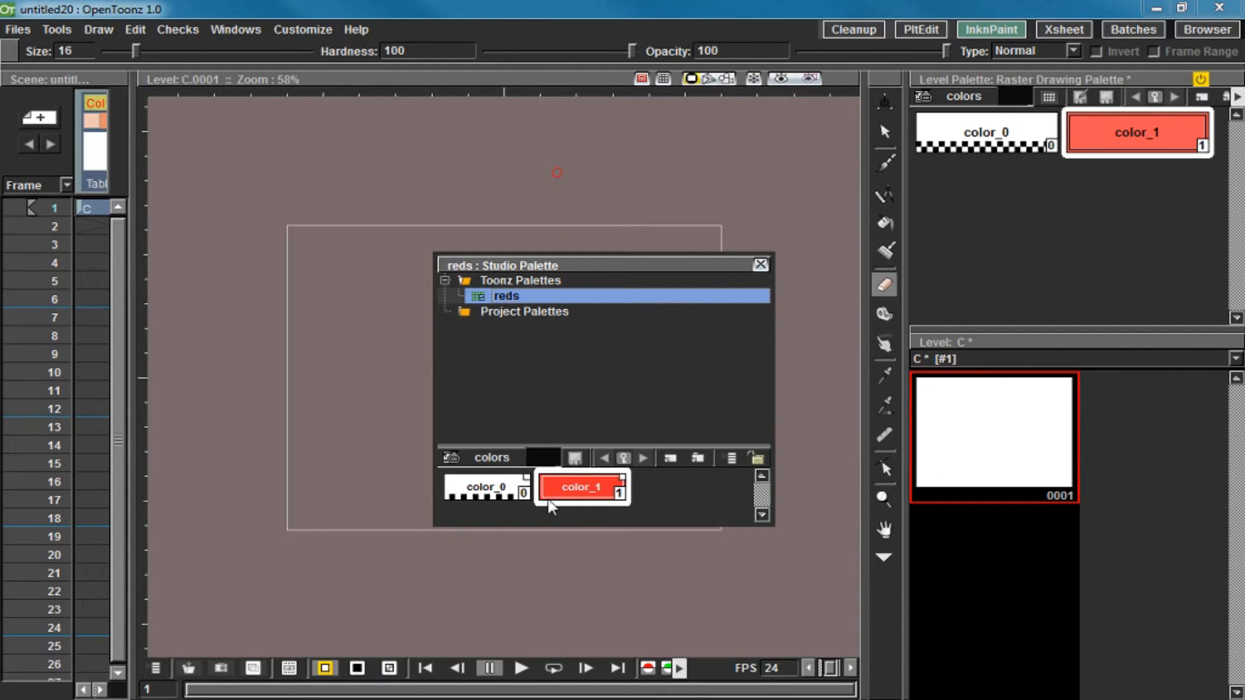
pyautogui.moveTo(597, 444); pyautogui.dragTo(597, 391)
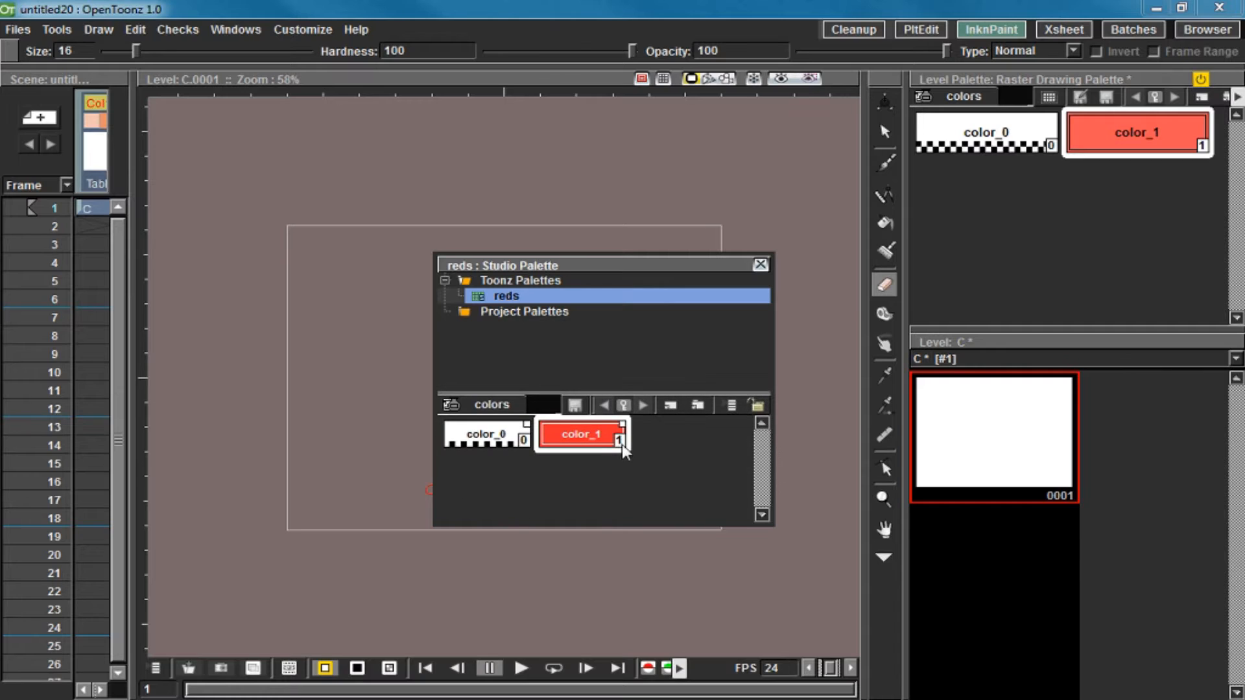
# Get the red color_1 from the Studio Palette into the level palette and show its reds page in a wider panel.
pyautogui.rightClick(688, 433)
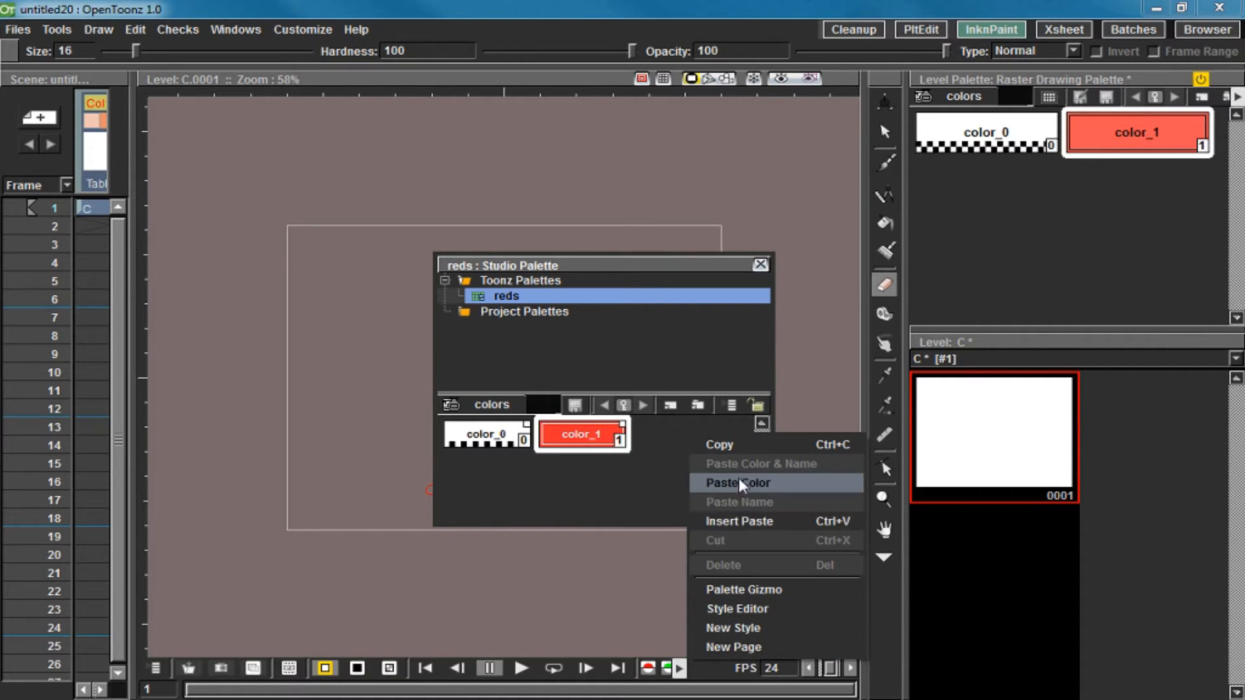
pyautogui.click(990, 242)
pyautogui.rightClick(993, 198)
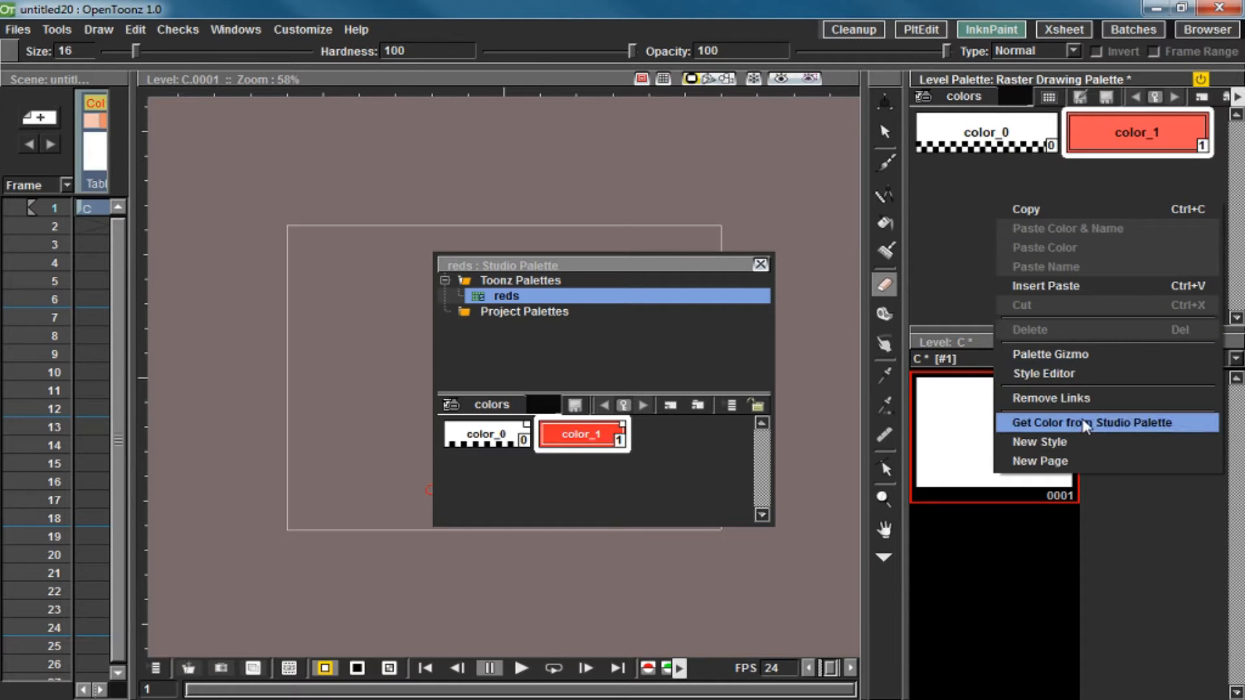
pyautogui.click(1099, 423)
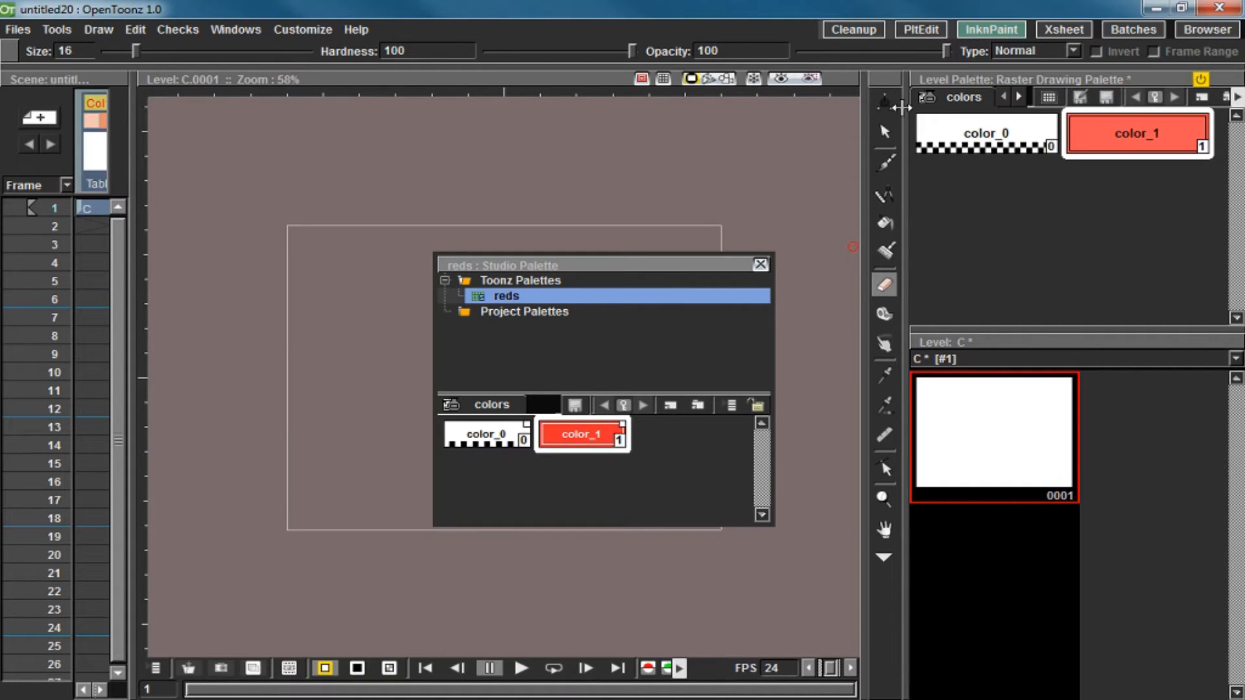
pyautogui.moveTo(902, 108); pyautogui.dragTo(790, 132)
pyautogui.click(899, 101)
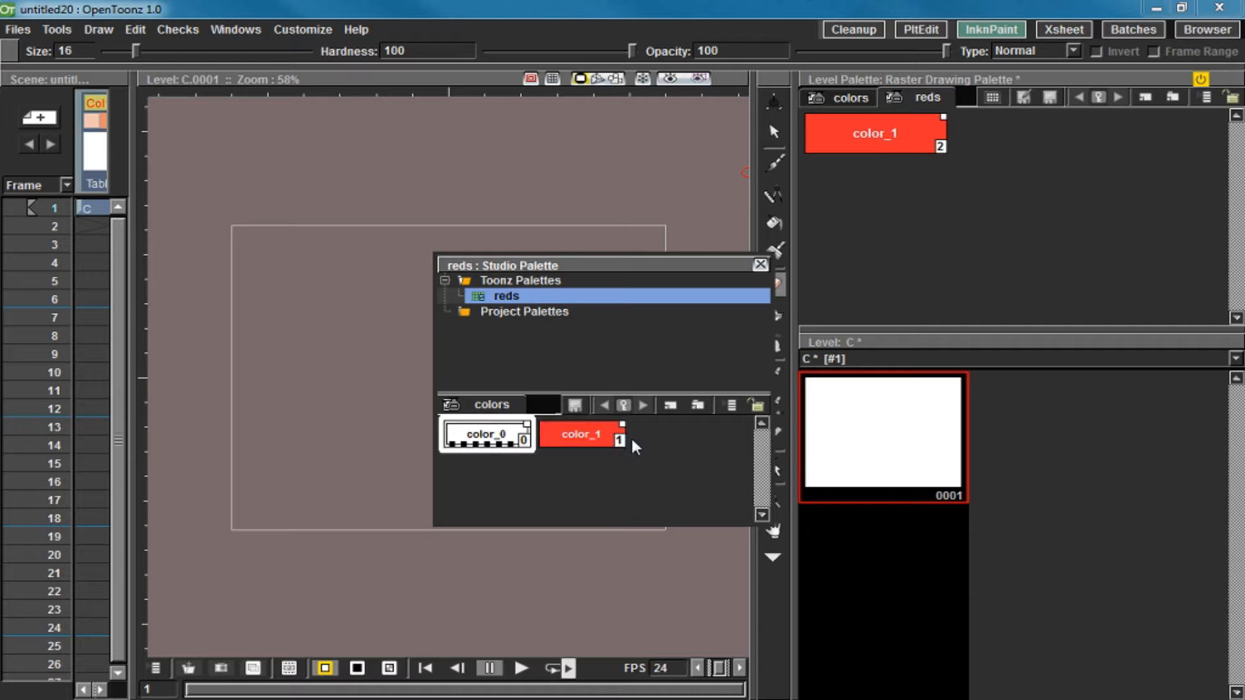
# Move the Studio Palette aside and close it, and return the level palette to a narrow width.
pyautogui.moveTo(669, 273); pyautogui.dragTo(462, 243)
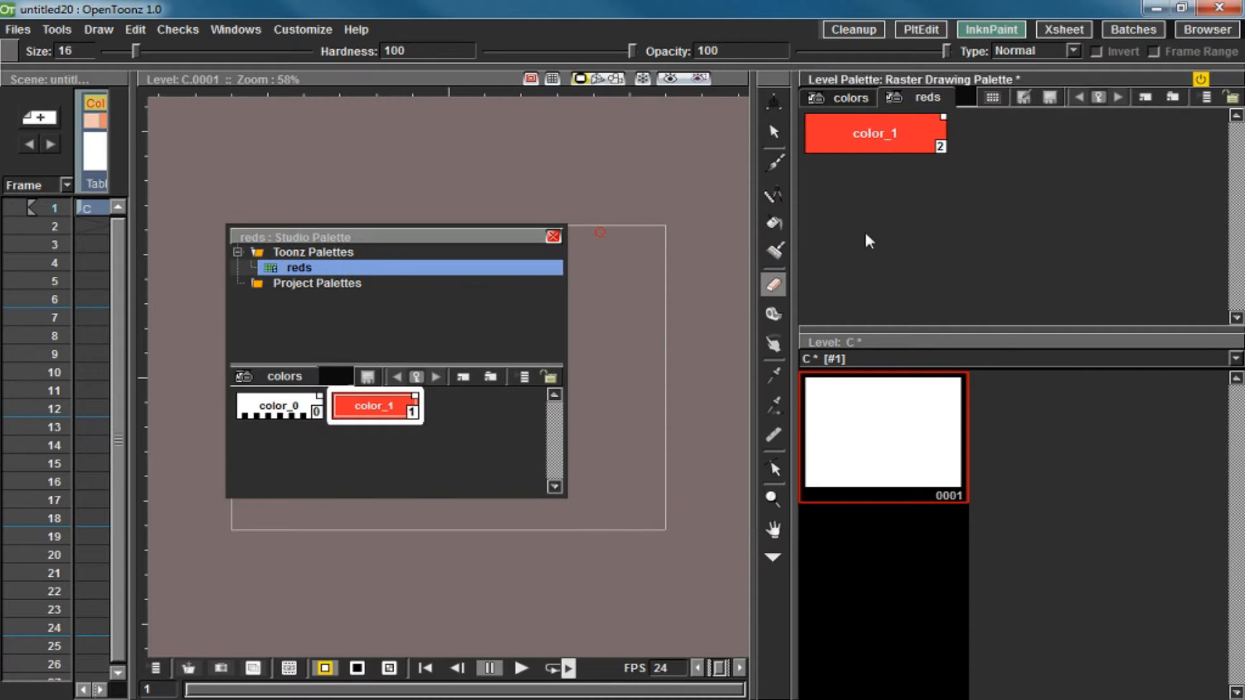
pyautogui.moveTo(796, 246); pyautogui.dragTo(694, 247)
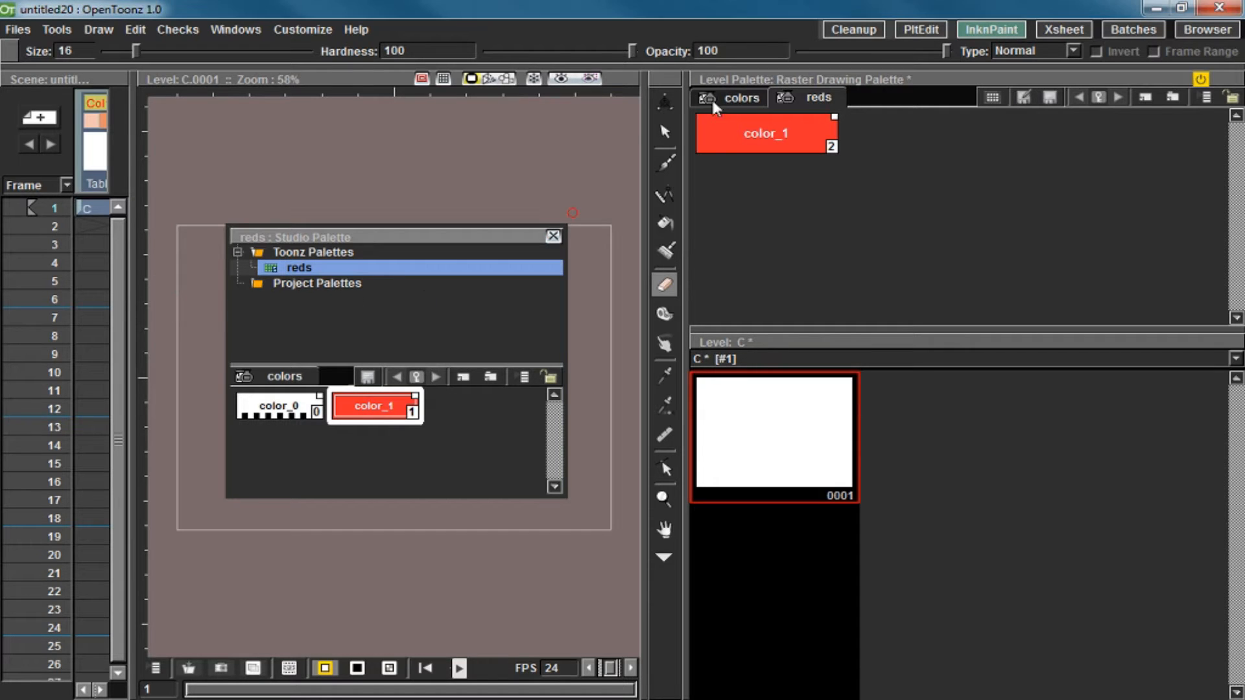
pyautogui.click(553, 236)
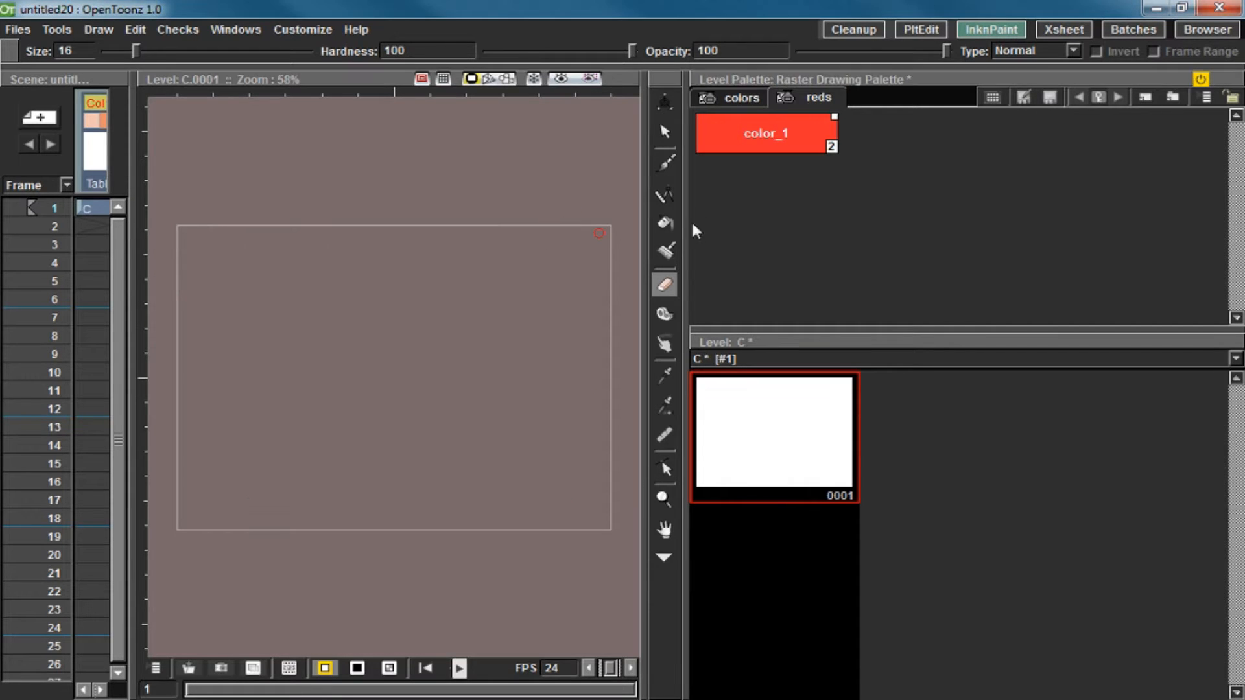
pyautogui.moveTo(687, 227); pyautogui.dragTo(921, 220)
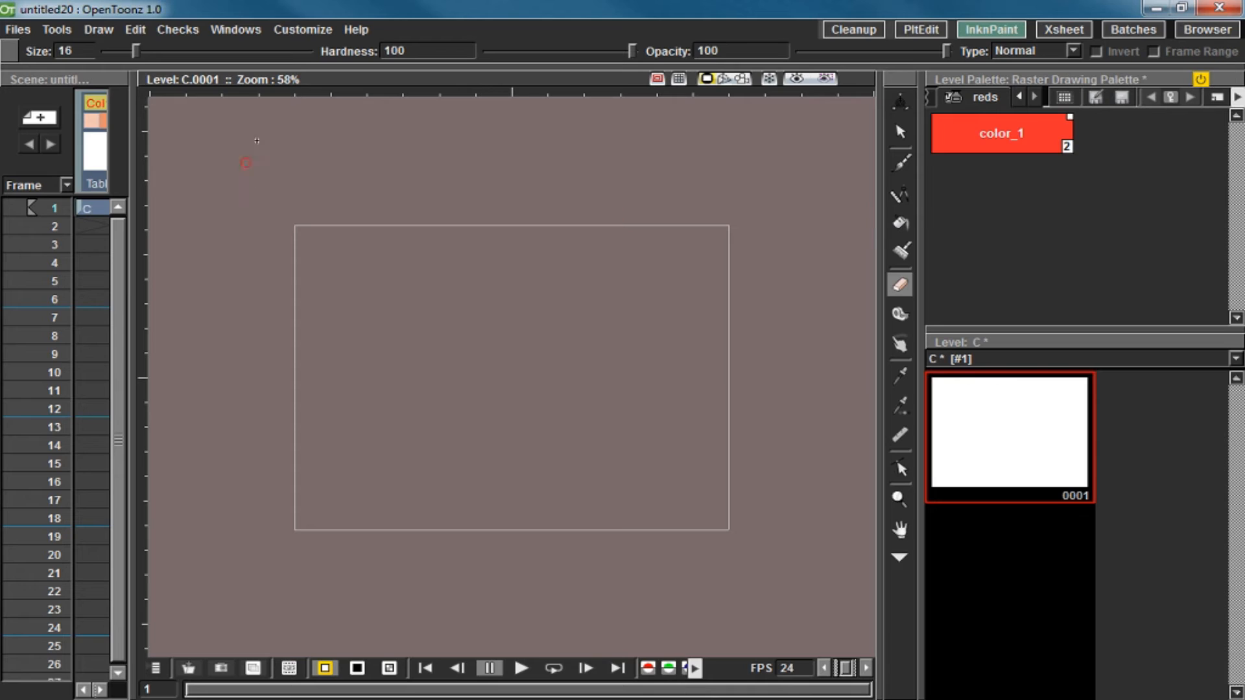
# Open a floating ComboViewer, frame the whole drawing area in it and activate the Brush tool.
pyautogui.click(288, 31)
pyautogui.moveTo(236, 29)
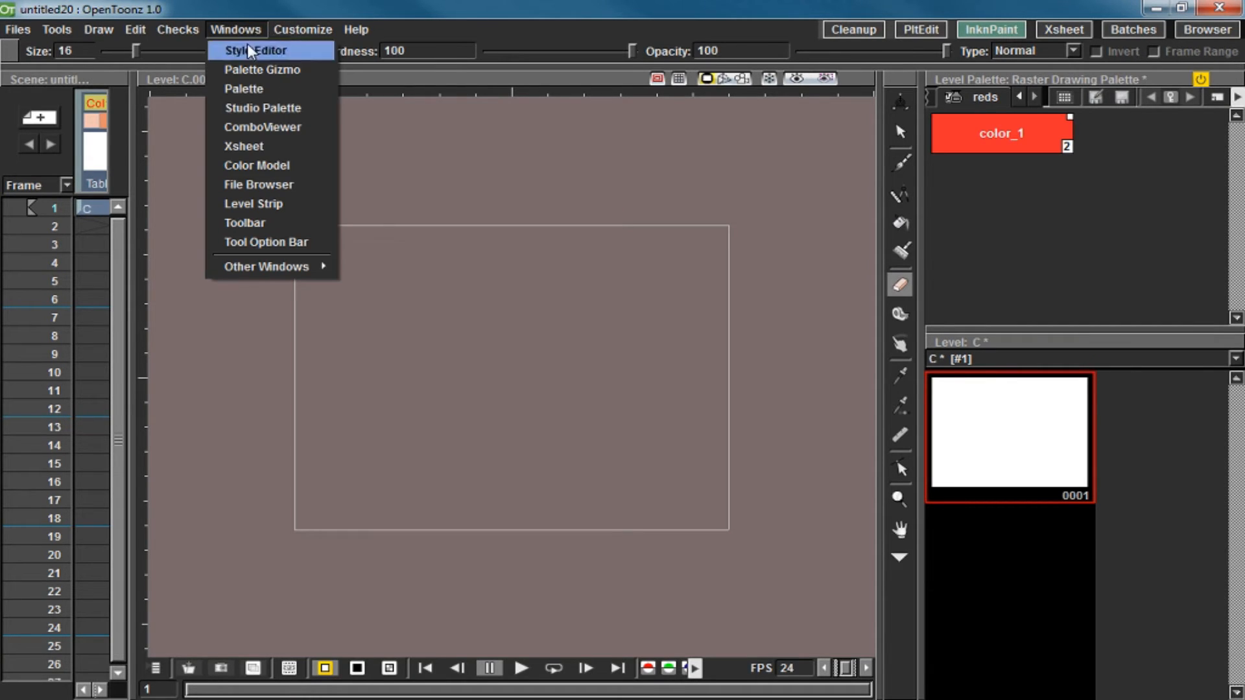
pyautogui.click(278, 128)
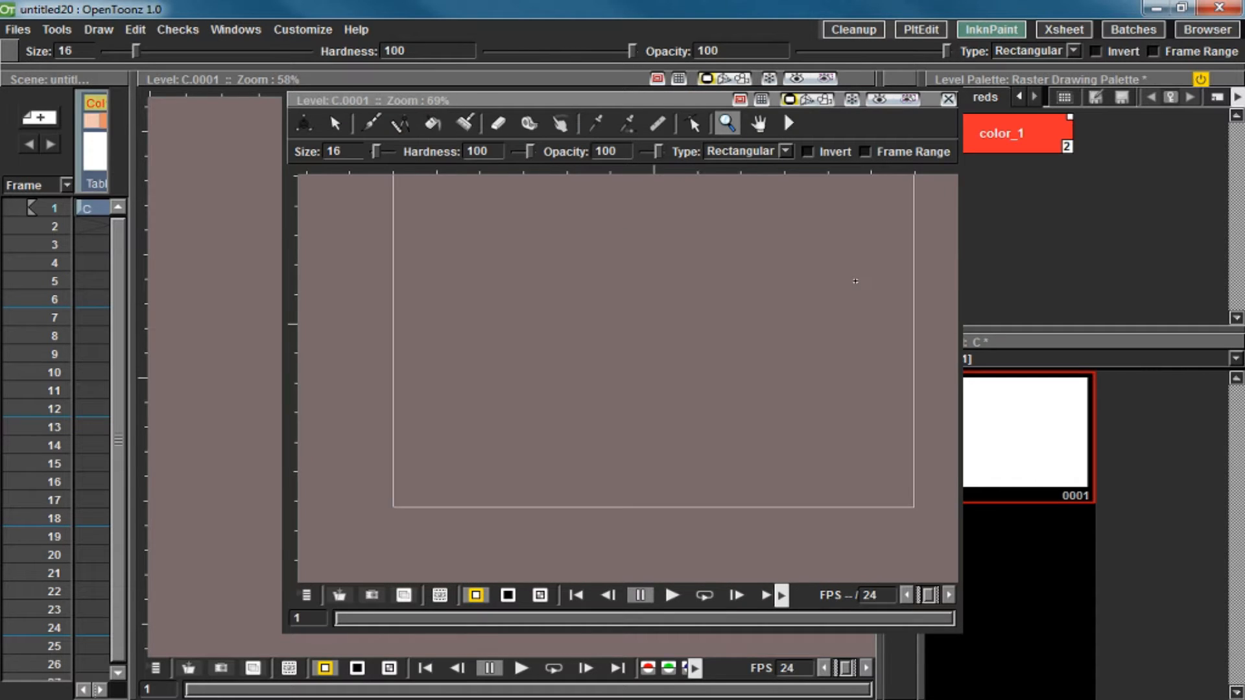
pyautogui.scroll(-3, 855, 281)
pyautogui.scroll(3, 855, 281)
pyautogui.scroll(-3, 855, 280)
pyautogui.press('space')
pyautogui.moveTo(777, 272)
pyautogui.mouseDown()
pyautogui.moveTo(698, 398)
pyautogui.moveTo(668, 412)
pyautogui.moveTo(694, 311)
pyautogui.mouseUp()
pyautogui.press('b')
# Show the field guide in the ComboViewer.
pyautogui.rightClick(664, 239)
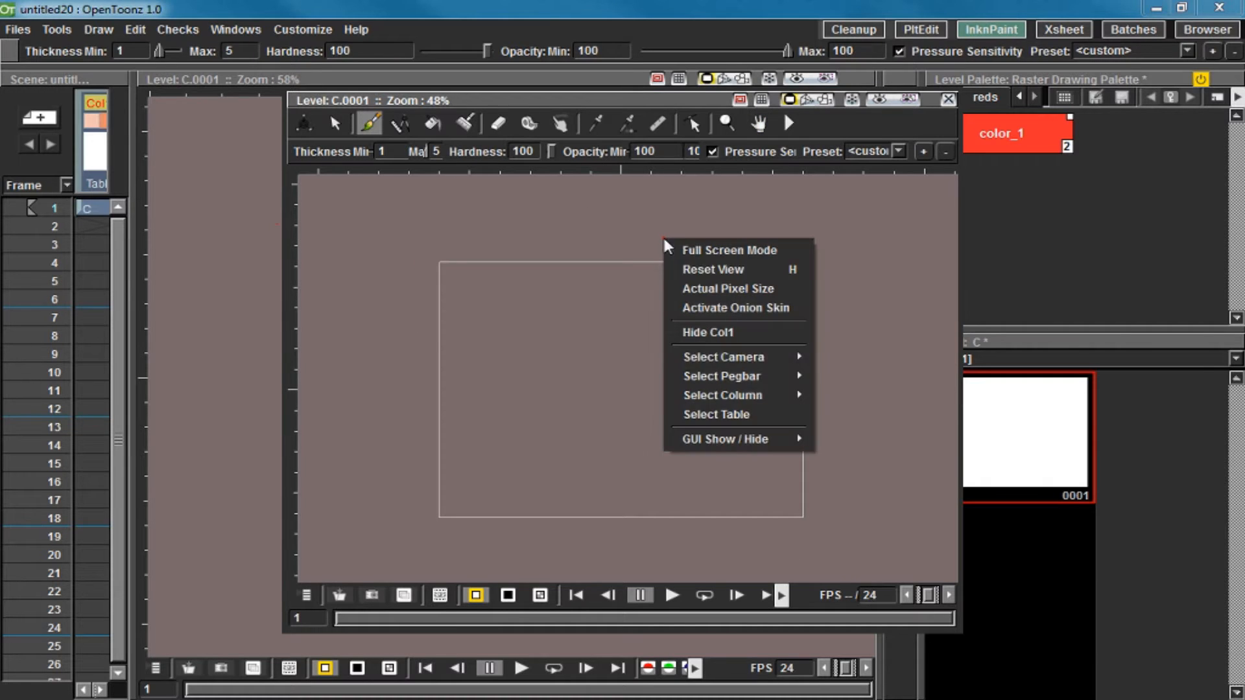
pyautogui.moveTo(774, 444)
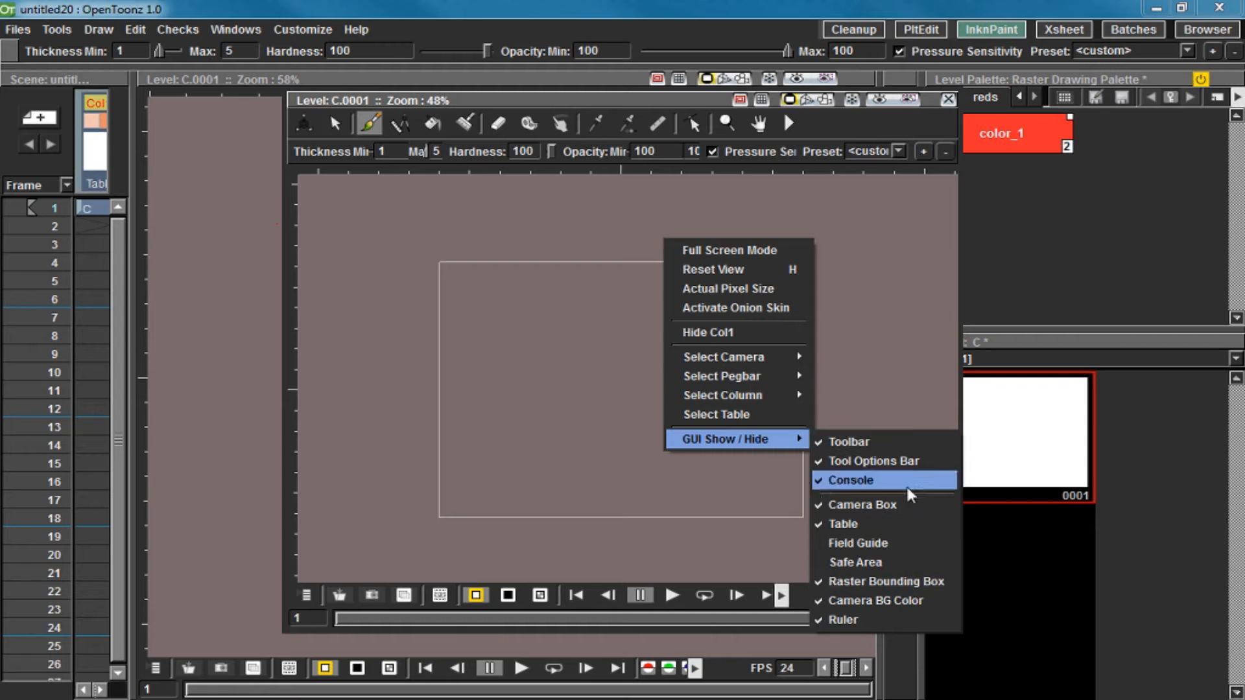
pyautogui.click(877, 545)
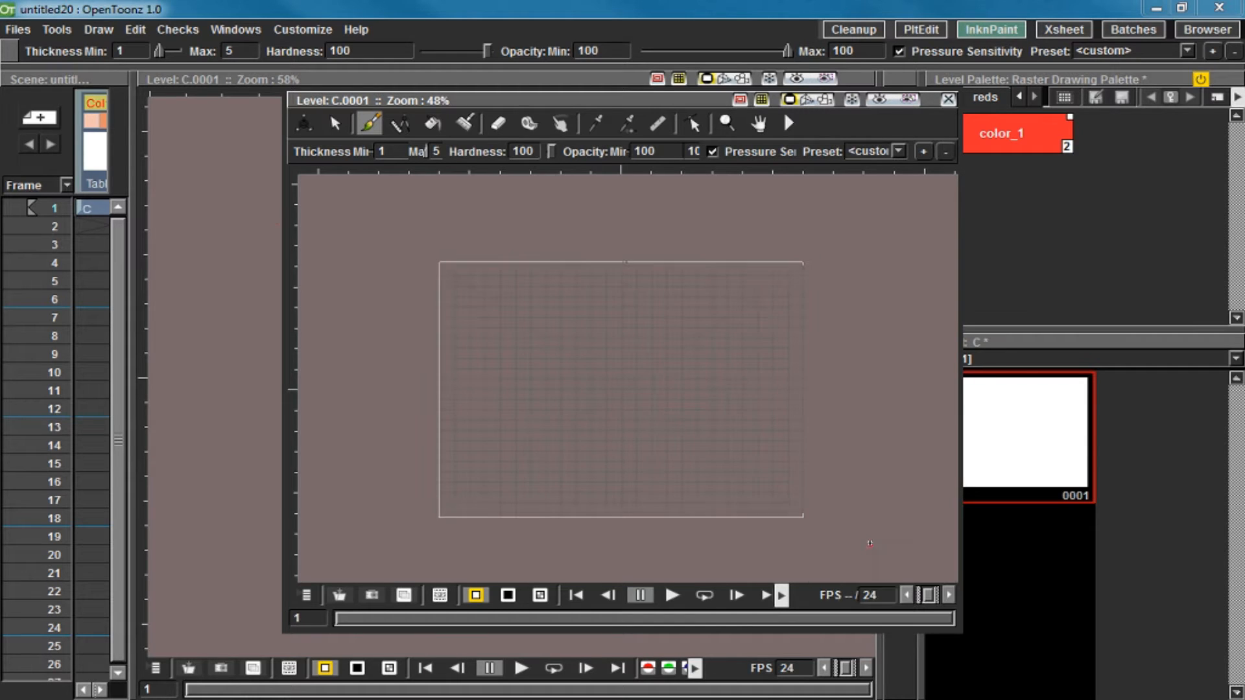
pyautogui.scroll(2, 638, 468)
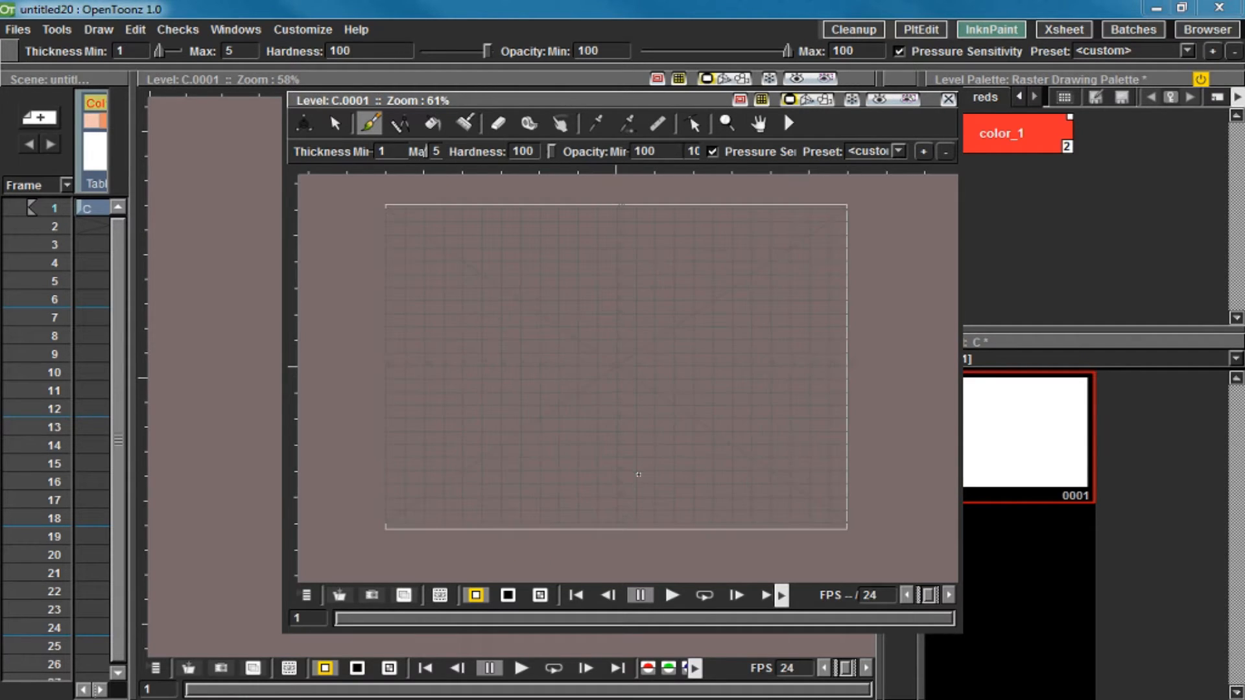
pyautogui.scroll(-1, 638, 467)
pyautogui.press('space')
pyautogui.moveTo(628, 429); pyautogui.dragTo(627, 448)
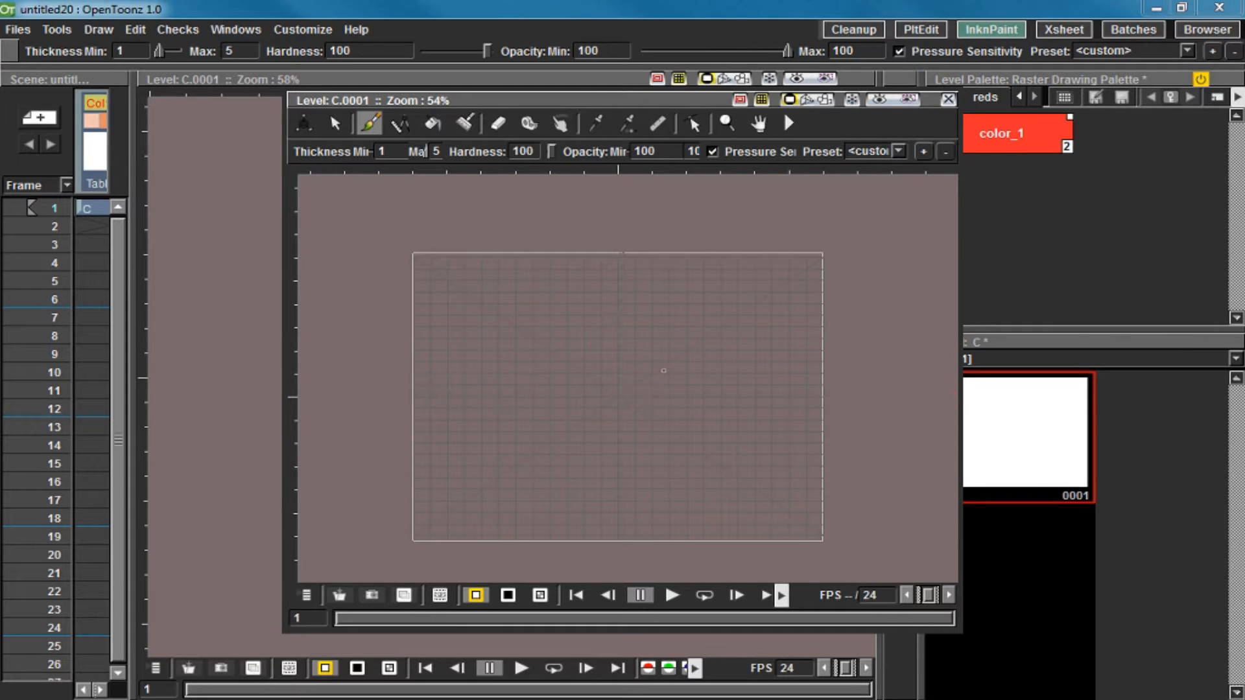
# Show the safe area in the ComboViewer and select Col1's frame 1 cell to display the scene.
pyautogui.rightClick(645, 323)
pyautogui.moveTo(713, 524)
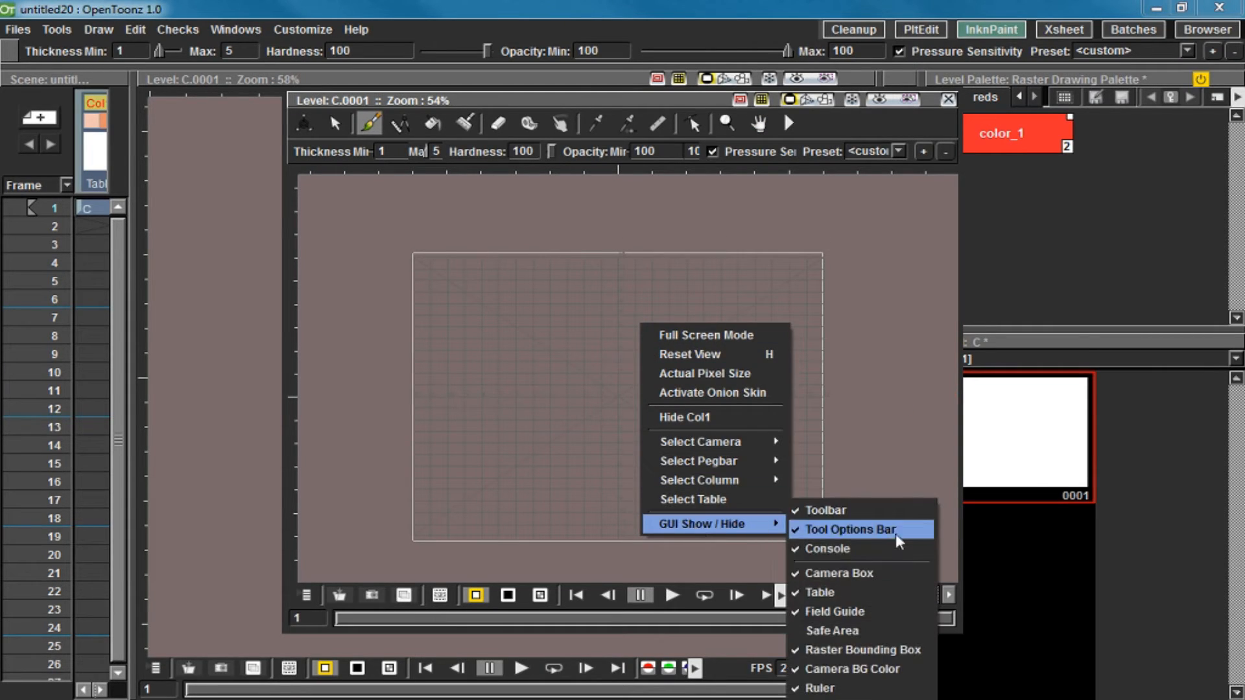
pyautogui.click(891, 631)
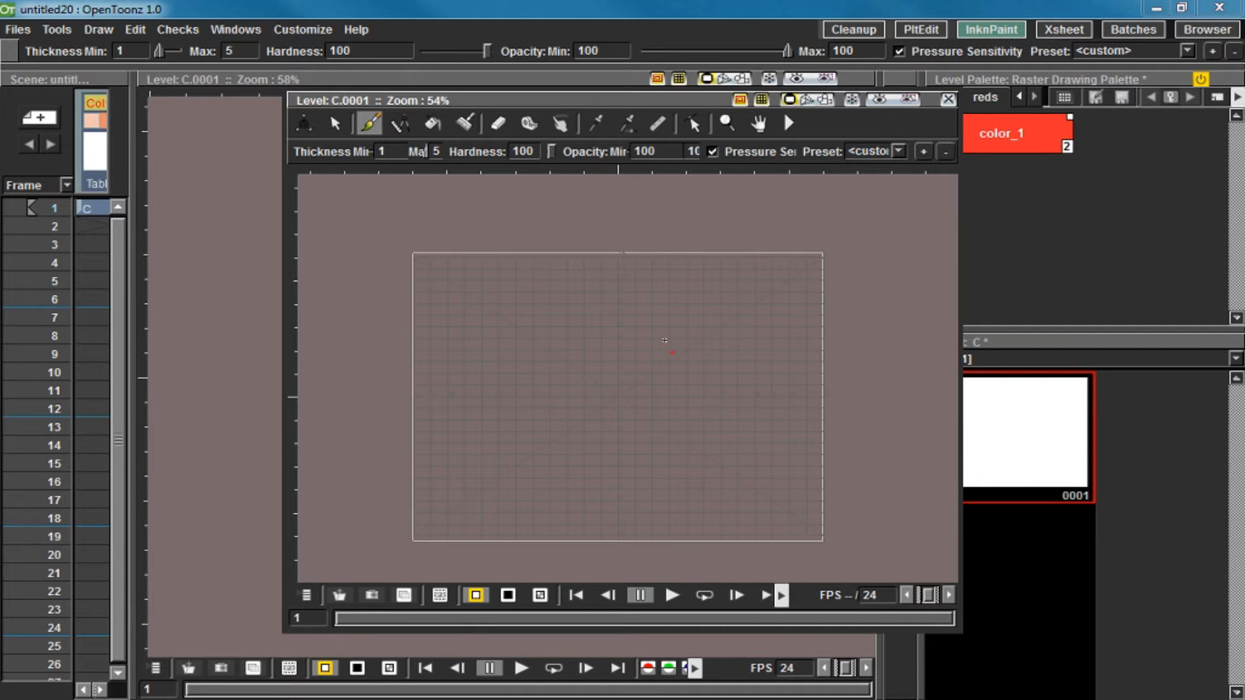
pyautogui.click(98, 209)
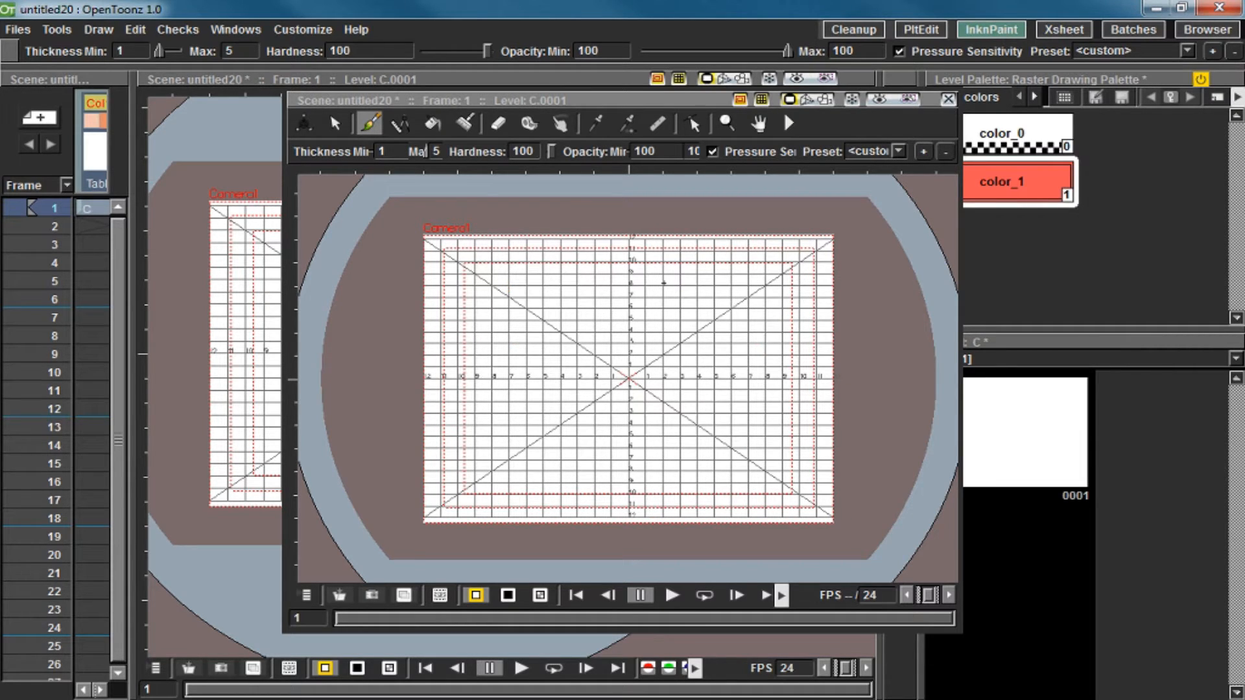
# Hide the safe area and the field guide in the ComboViewer.
pyautogui.scroll(-1, 833, 199)
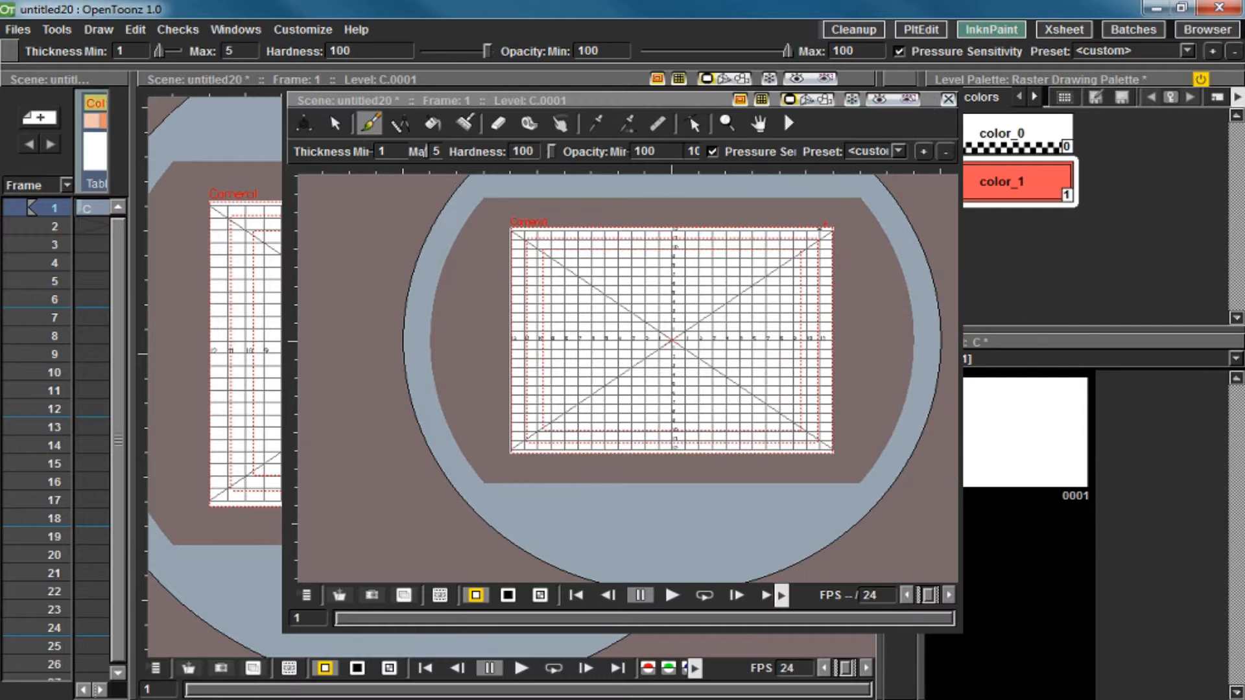
pyautogui.rightClick(771, 283)
pyautogui.moveTo(849, 508)
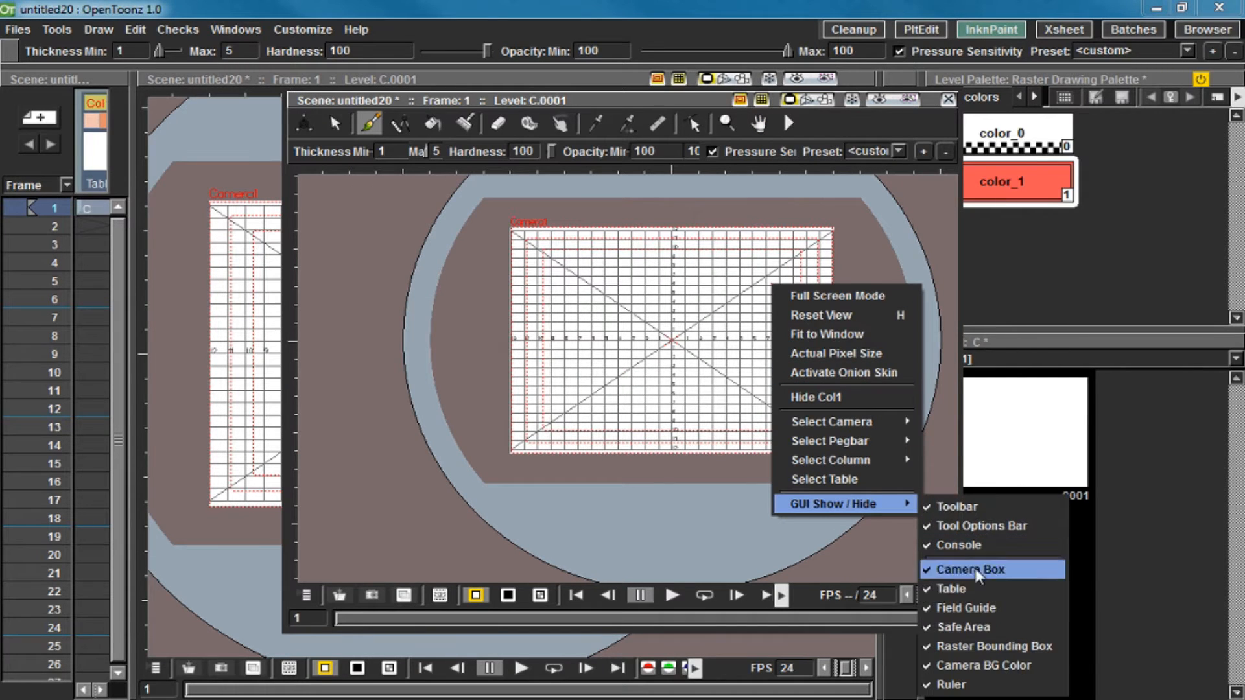
pyautogui.click(959, 627)
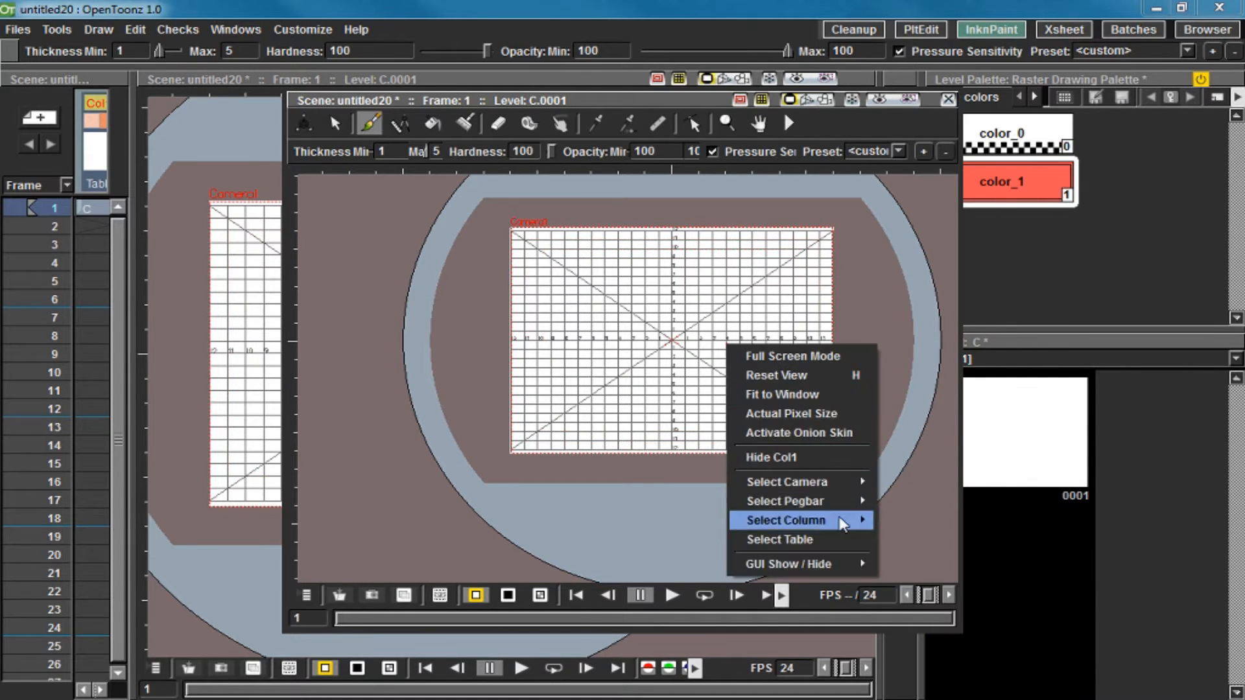
pyautogui.moveTo(836, 565)
pyautogui.click(932, 612)
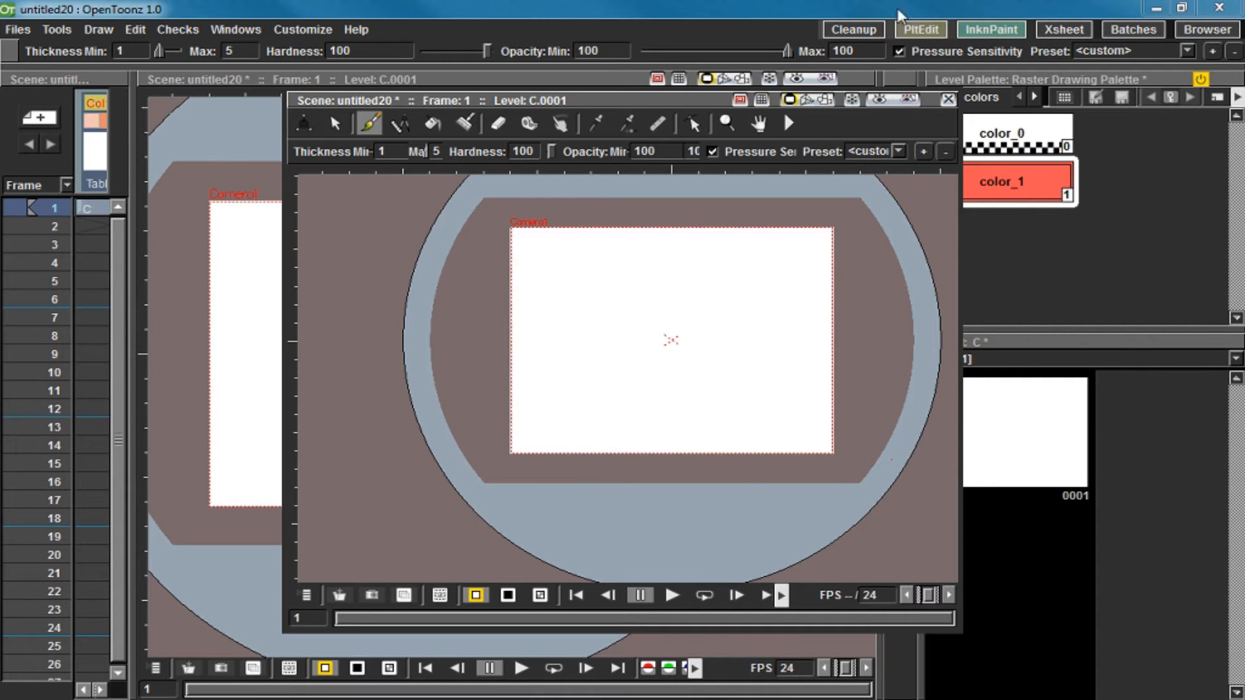
# Close the ComboViewer and open a floating Xsheet, made taller and placed over the viewer.
pyautogui.click(948, 100)
pyautogui.click(249, 29)
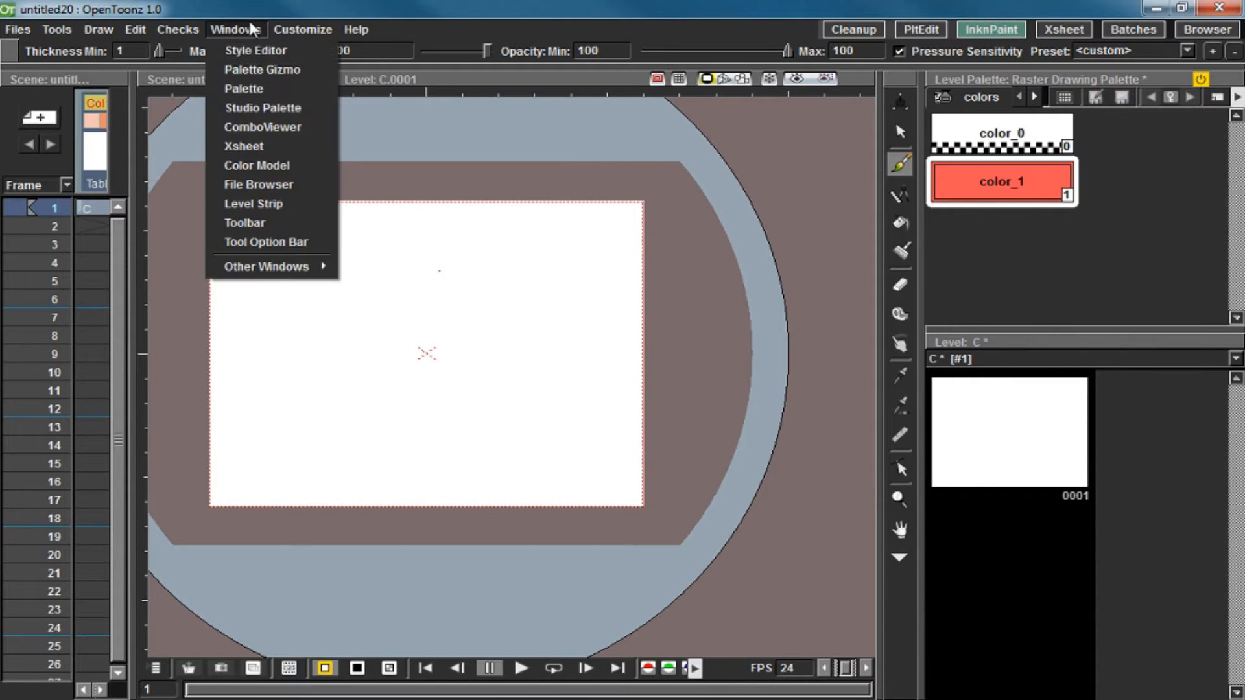
pyautogui.click(273, 149)
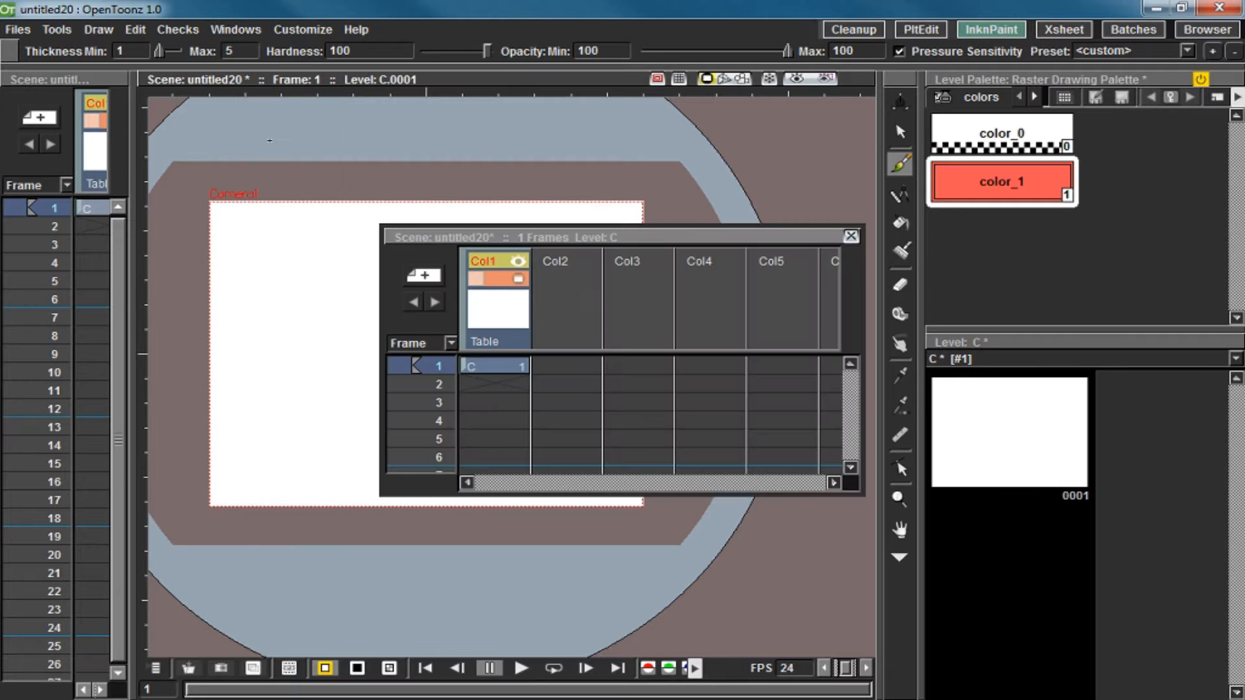
pyautogui.moveTo(496, 234); pyautogui.dragTo(496, 31)
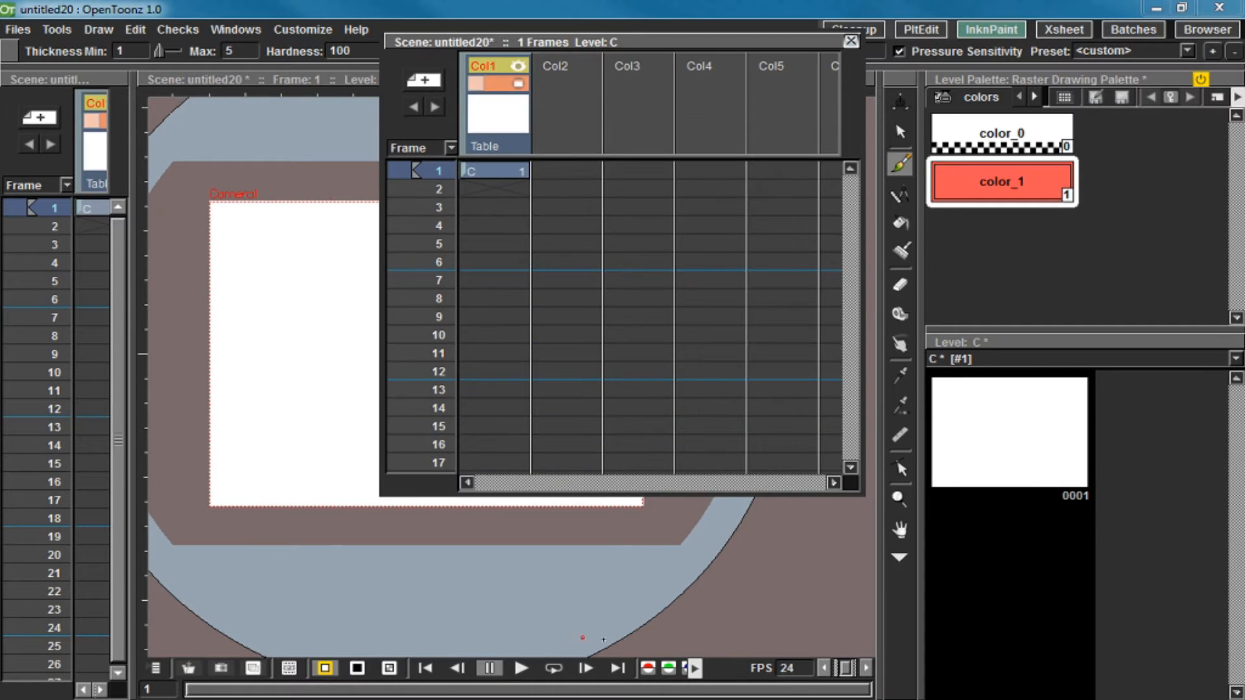
pyautogui.moveTo(623, 496); pyautogui.dragTo(595, 586)
pyautogui.click(596, 31)
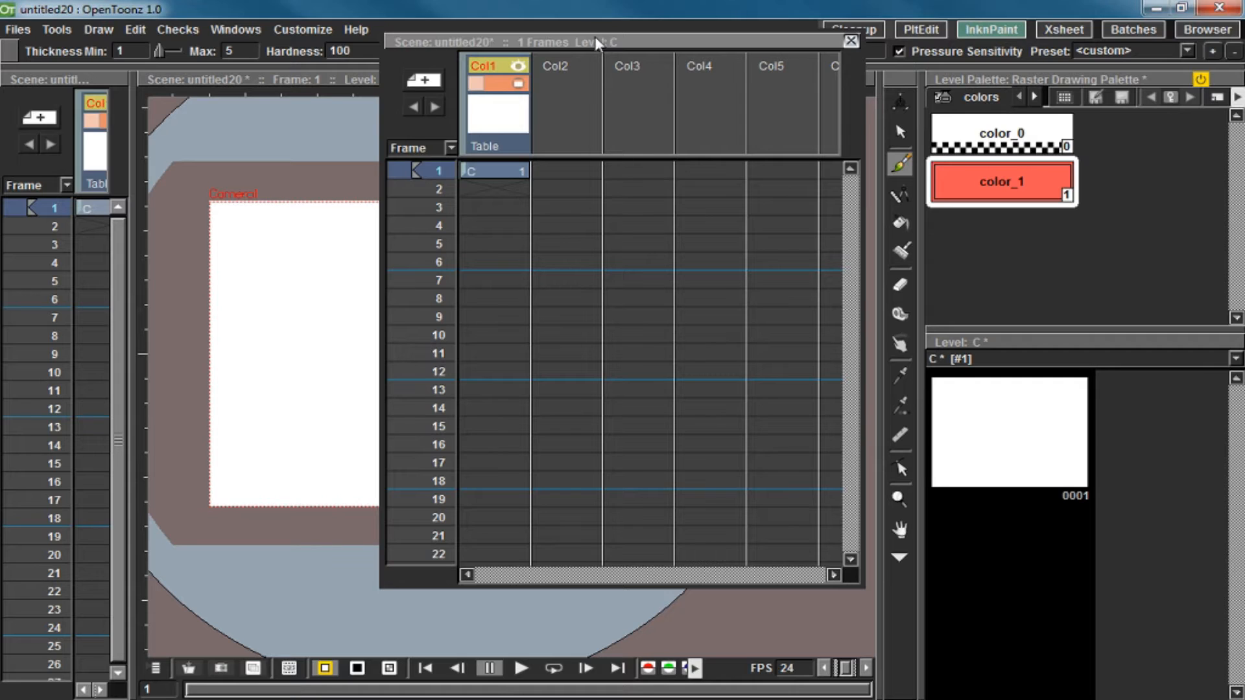
pyautogui.moveTo(595, 43); pyautogui.dragTo(446, 110)
# Try out cell selection in Col1 of the floating Xsheet, ending with a 19-frame range starting at frame 10.
pyautogui.click(399, 292)
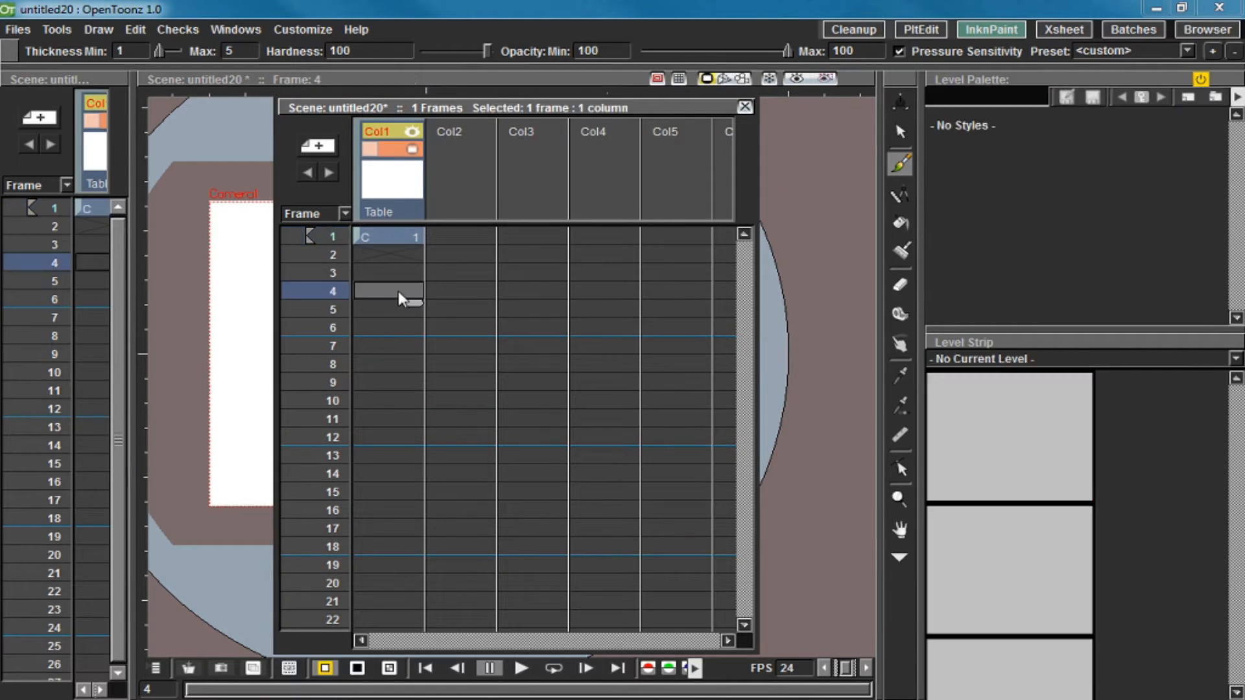
pyautogui.click(413, 237)
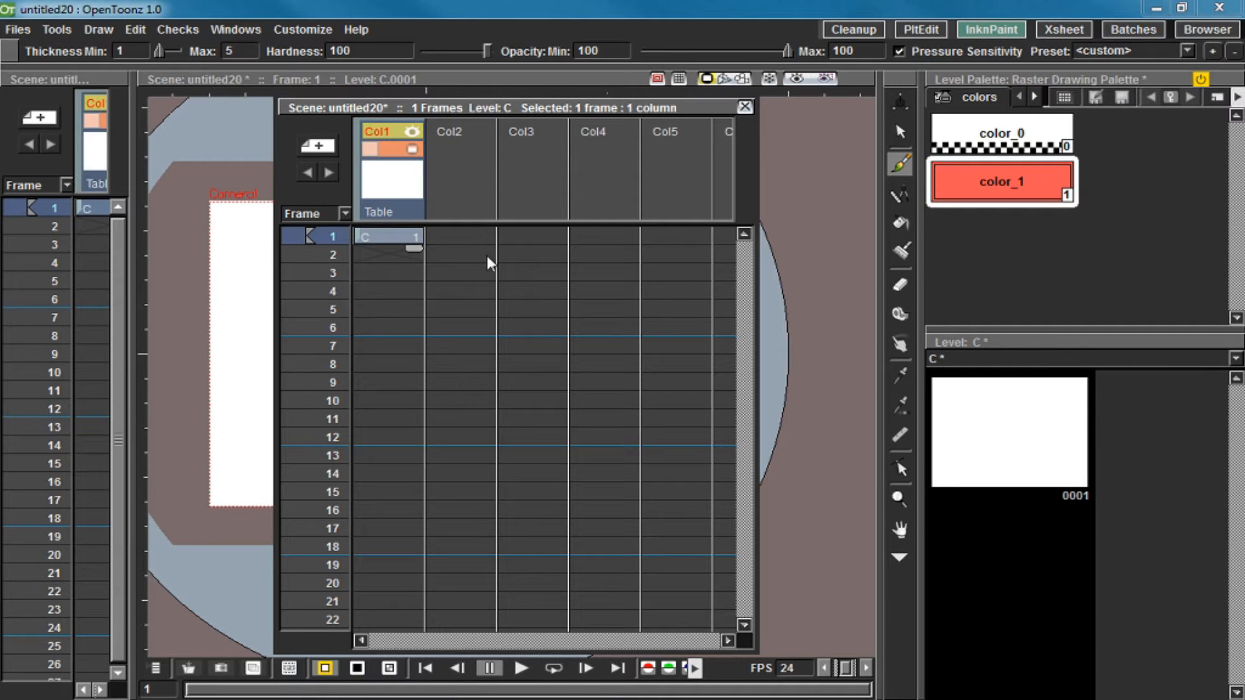
pyautogui.moveTo(396, 401); pyautogui.dragTo(392, 655)
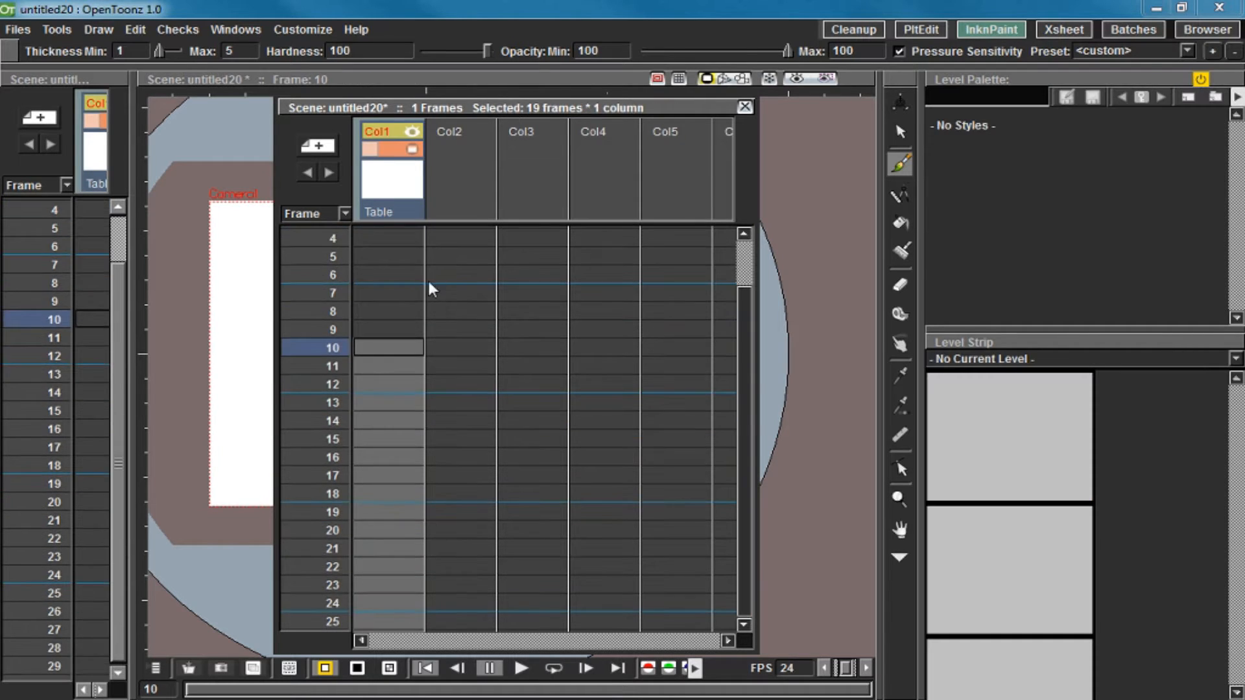
# Go to frame 1 in the floating Xsheet, try out column selection through Col5 and browse to the last columns and back.
pyautogui.click(409, 275)
pyautogui.scroll(1, 389, 282)
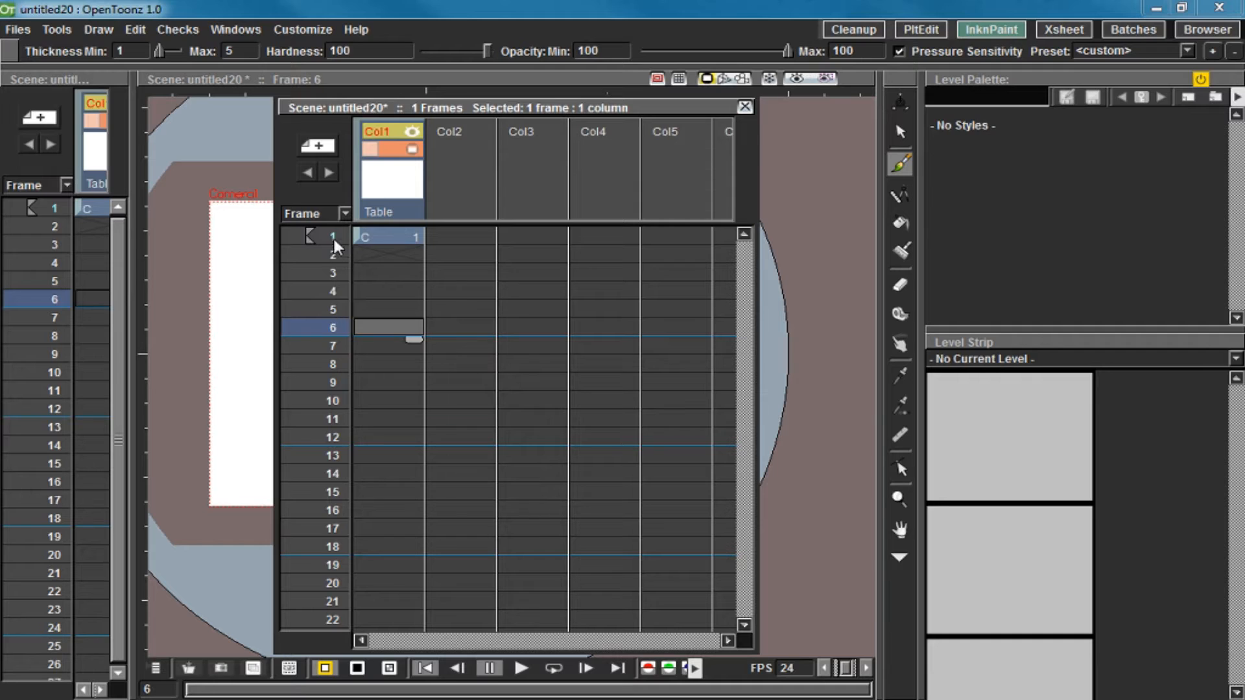
pyautogui.click(334, 239)
pyautogui.click(455, 189)
pyautogui.click(547, 173)
pyautogui.click(653, 177)
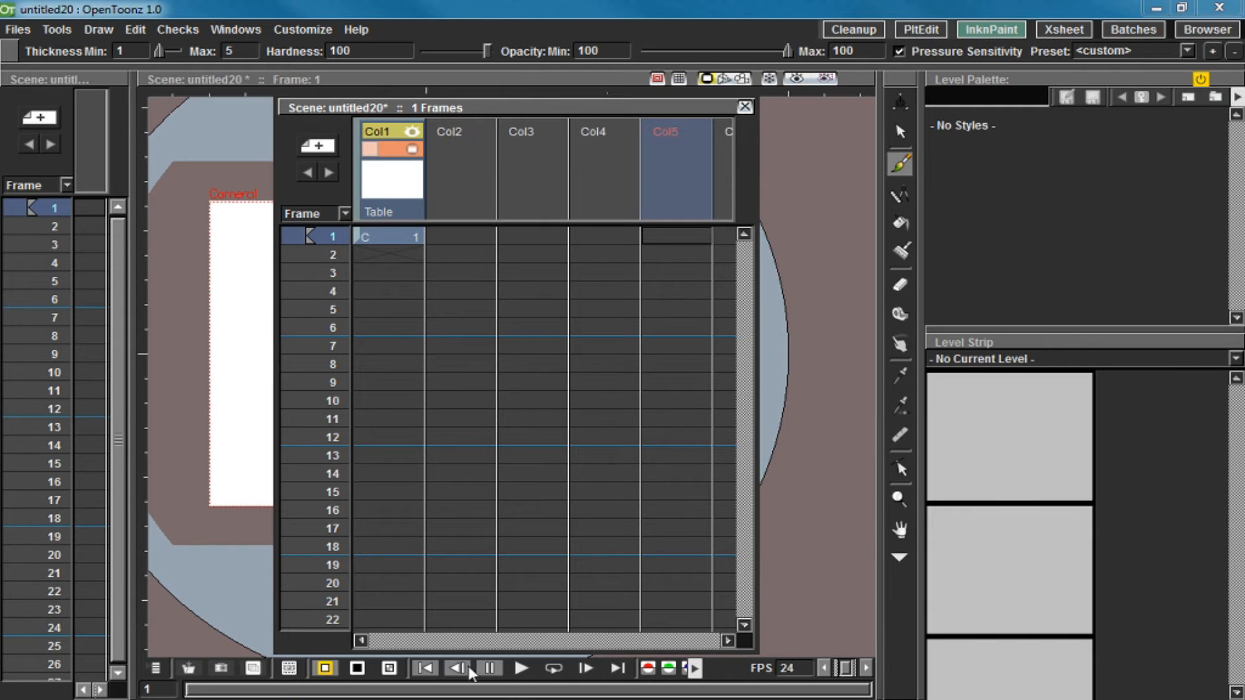
pyautogui.moveTo(667, 172); pyautogui.dragTo(85, 227)
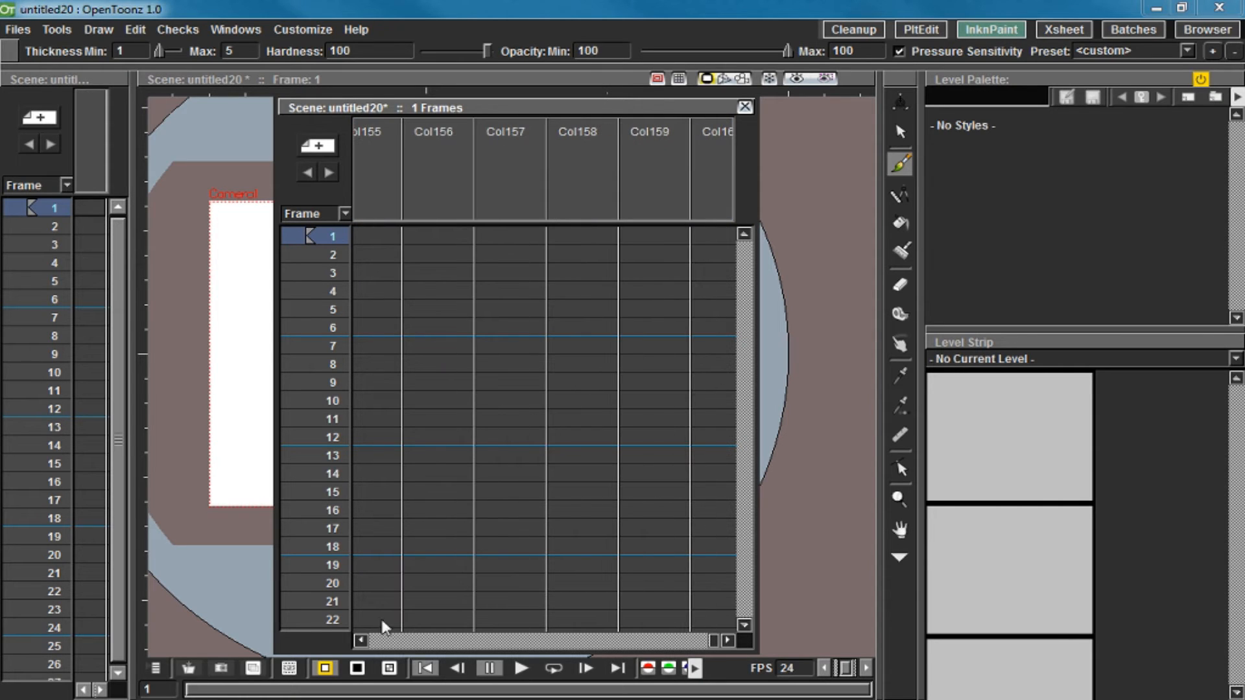
pyautogui.moveTo(716, 644); pyautogui.dragTo(312, 633)
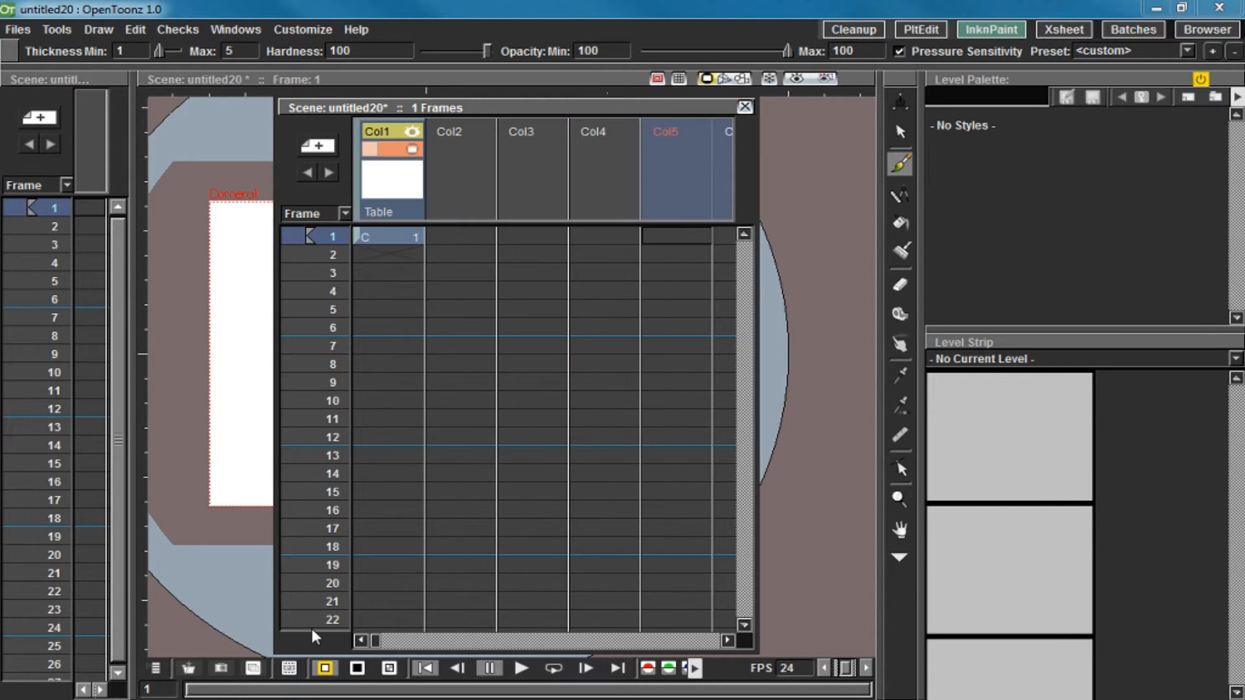
# Select Col1's frame 2 cell in the floating Xsheet and try out the column headers from Col1 through Col5.
pyautogui.click(381, 419)
pyautogui.click(396, 258)
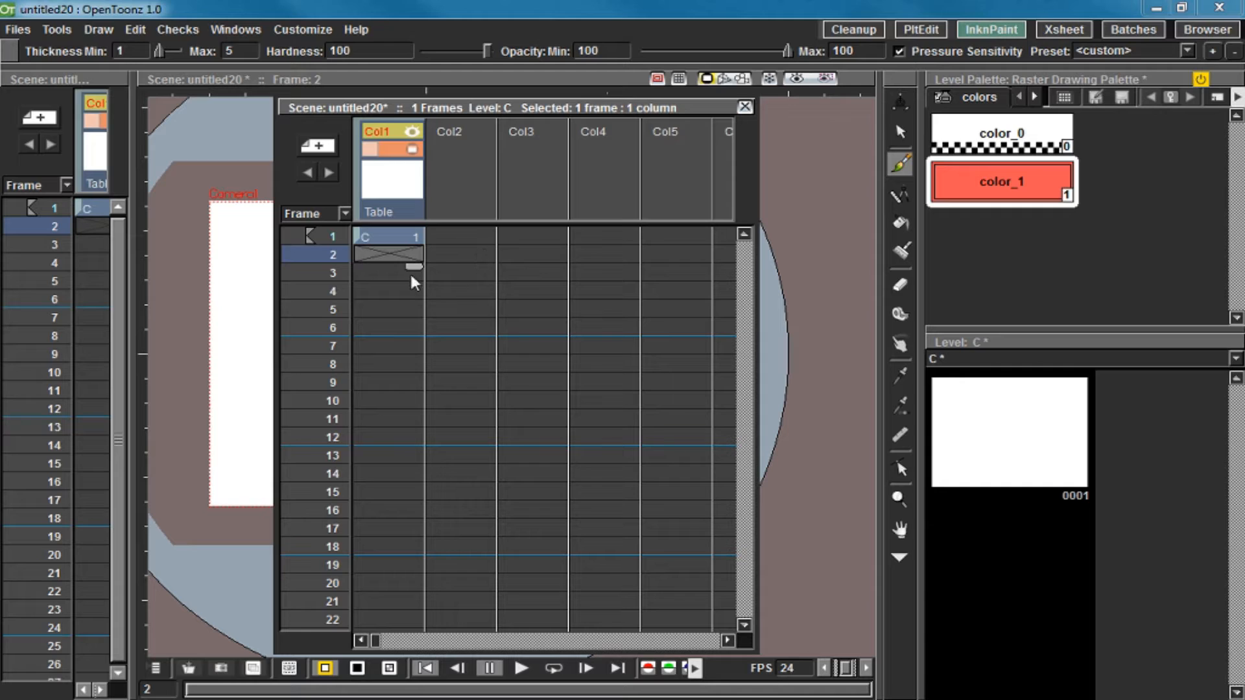
pyautogui.click(457, 198)
pyautogui.click(391, 204)
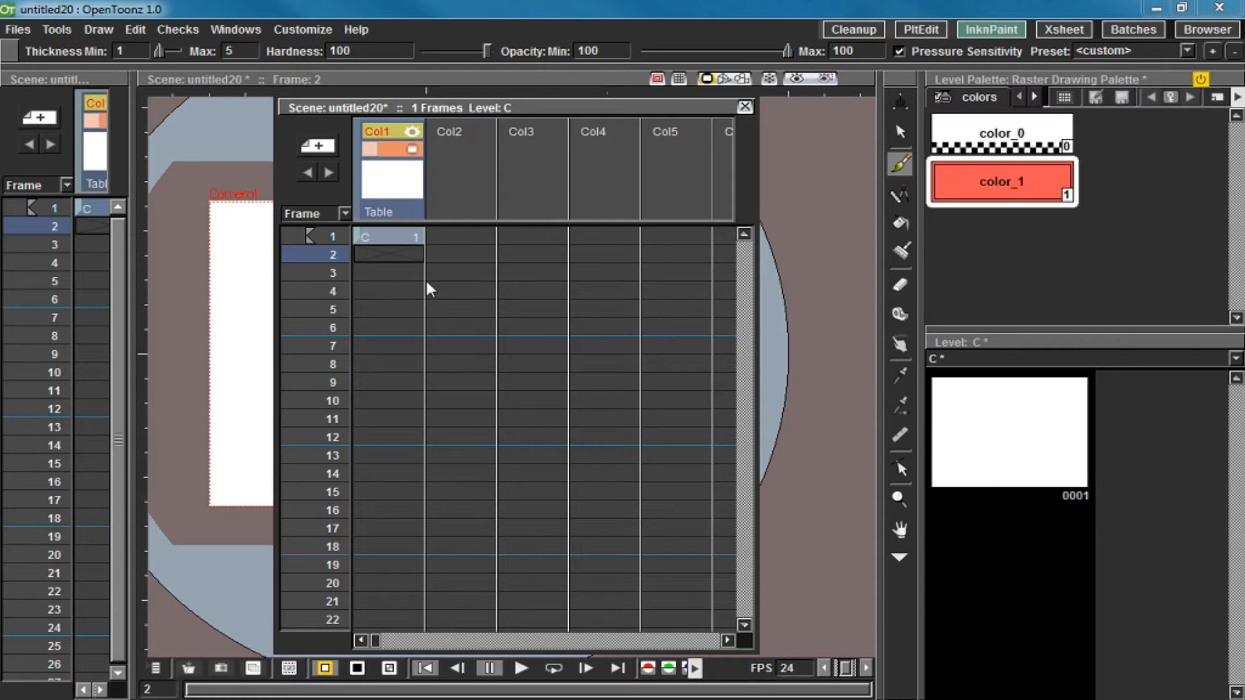
pyautogui.click(467, 191)
pyautogui.click(561, 186)
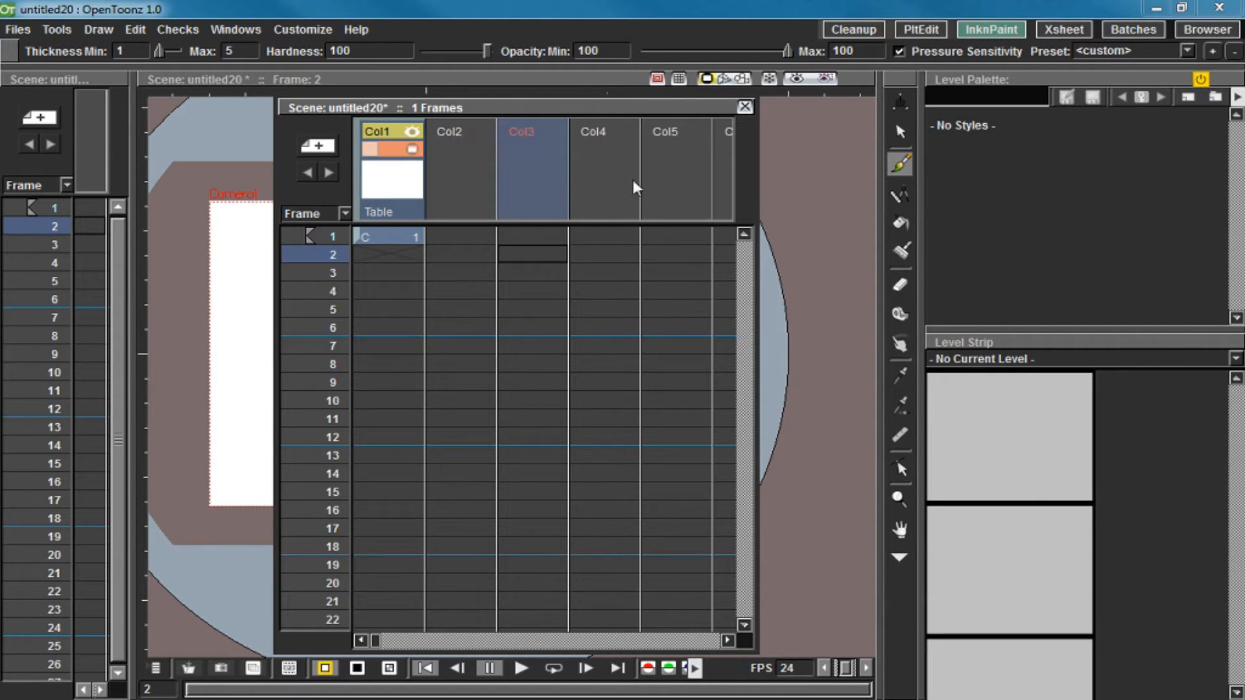
pyautogui.click(645, 188)
# Try out single-cell selection in Col1 of the floating Xsheet, ending with the frame 1 cell.
pyautogui.click(370, 239)
pyautogui.click(390, 273)
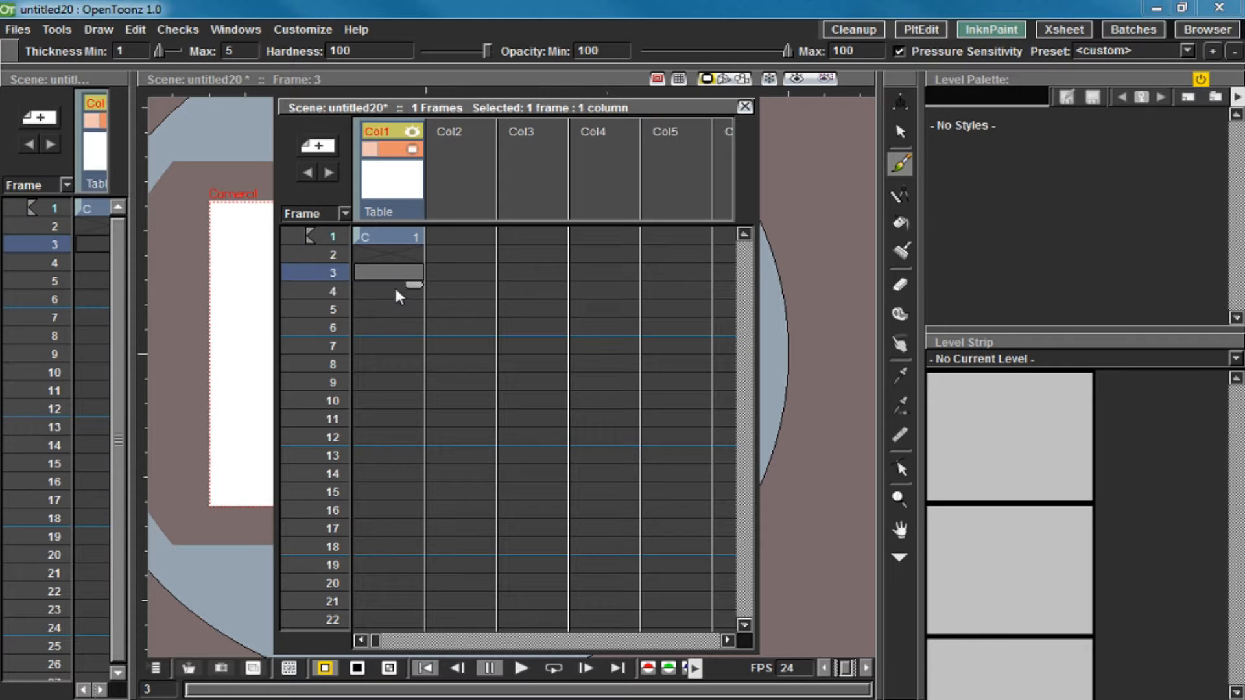
pyautogui.click(397, 291)
pyautogui.click(410, 381)
pyautogui.click(397, 255)
pyautogui.click(389, 240)
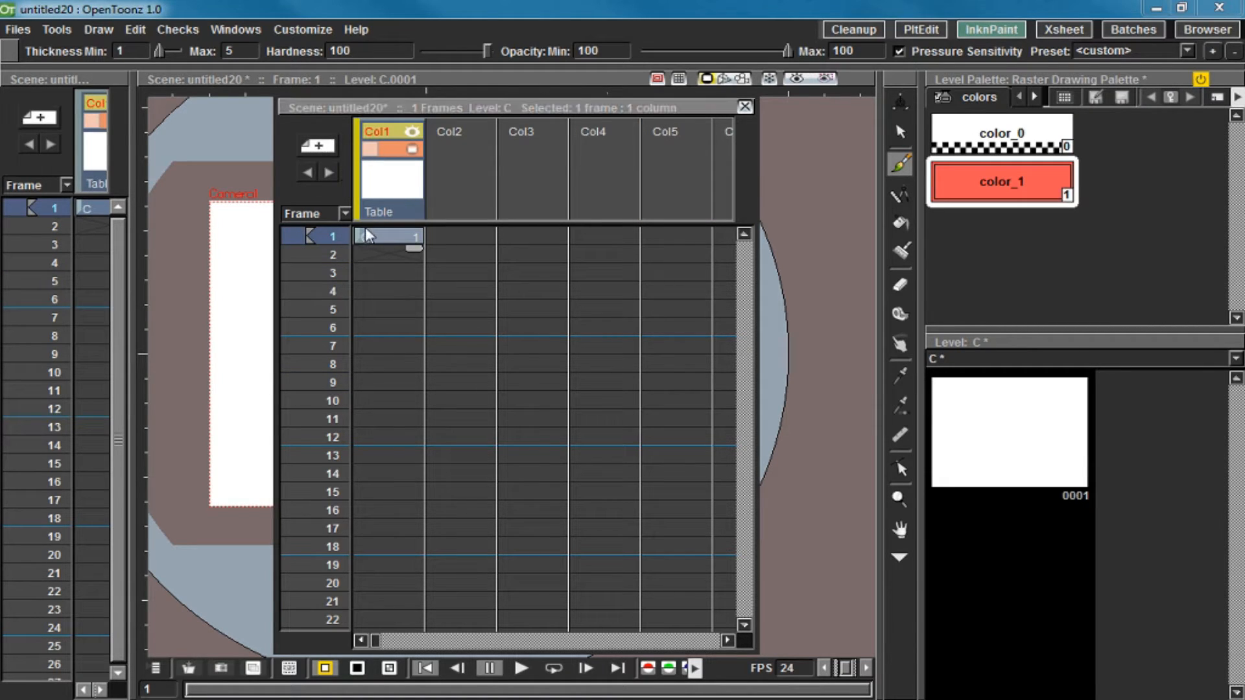
# Post a yellow memo reading "note" and align it over Col1's frame 1 cell in the floating Xsheet.
pyautogui.click(317, 145)
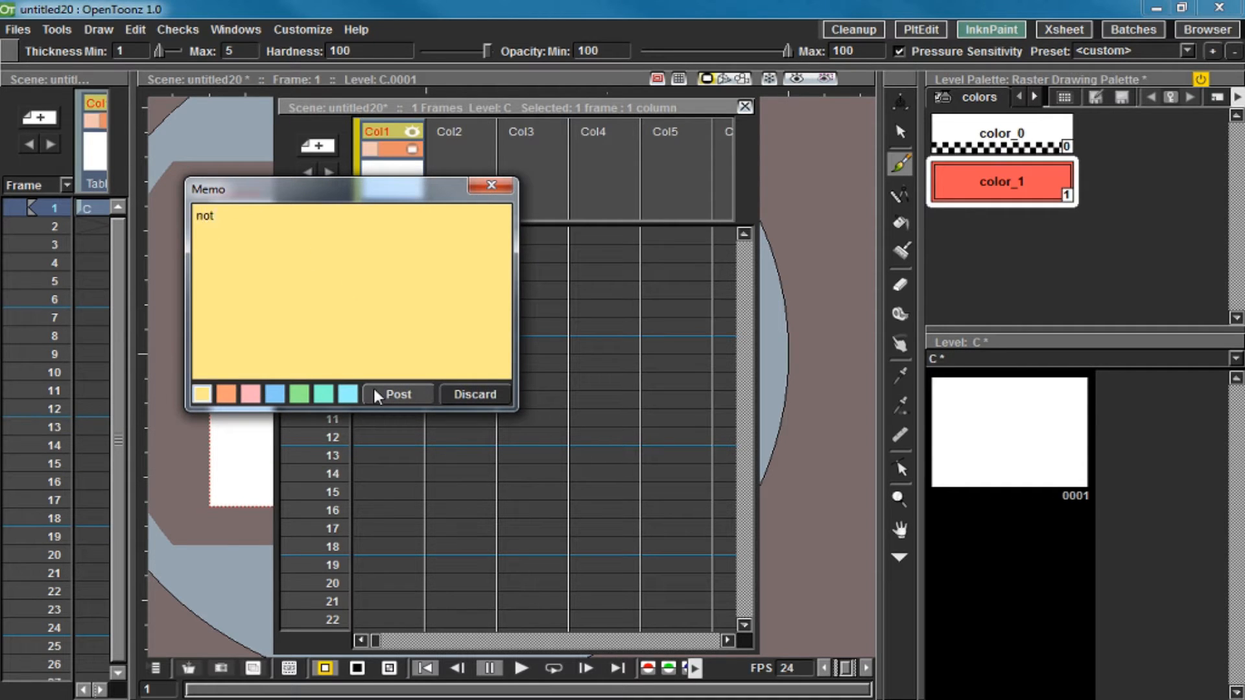
pyautogui.click(398, 394)
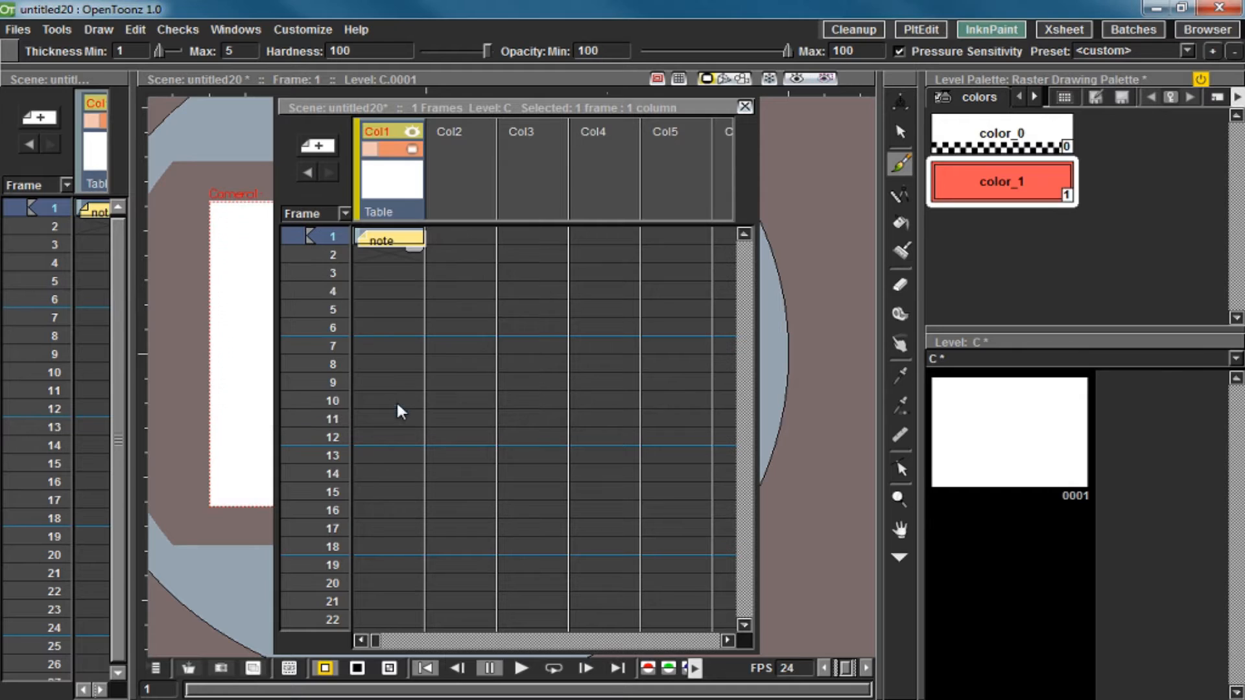
pyautogui.moveTo(368, 236)
pyautogui.mouseDown()
pyautogui.moveTo(477, 267)
pyautogui.moveTo(362, 231)
pyautogui.moveTo(366, 245)
pyautogui.moveTo(490, 250)
pyautogui.moveTo(379, 231)
pyautogui.mouseUp()
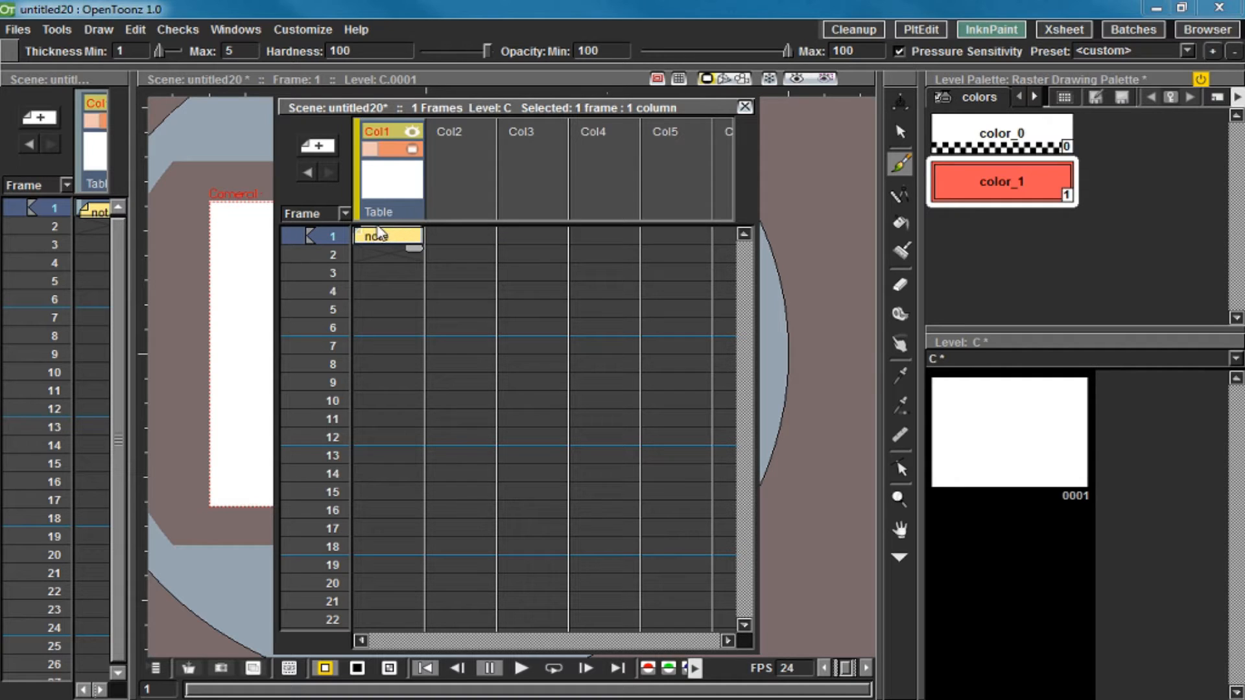
# Move the memo off Col1's frame 1 cell toward Col2 and delete it.
pyautogui.moveTo(389, 237); pyautogui.dragTo(500, 253)
pyautogui.click(393, 260)
pyautogui.click(406, 274)
pyautogui.rightClick(501, 253)
pyautogui.click(550, 278)
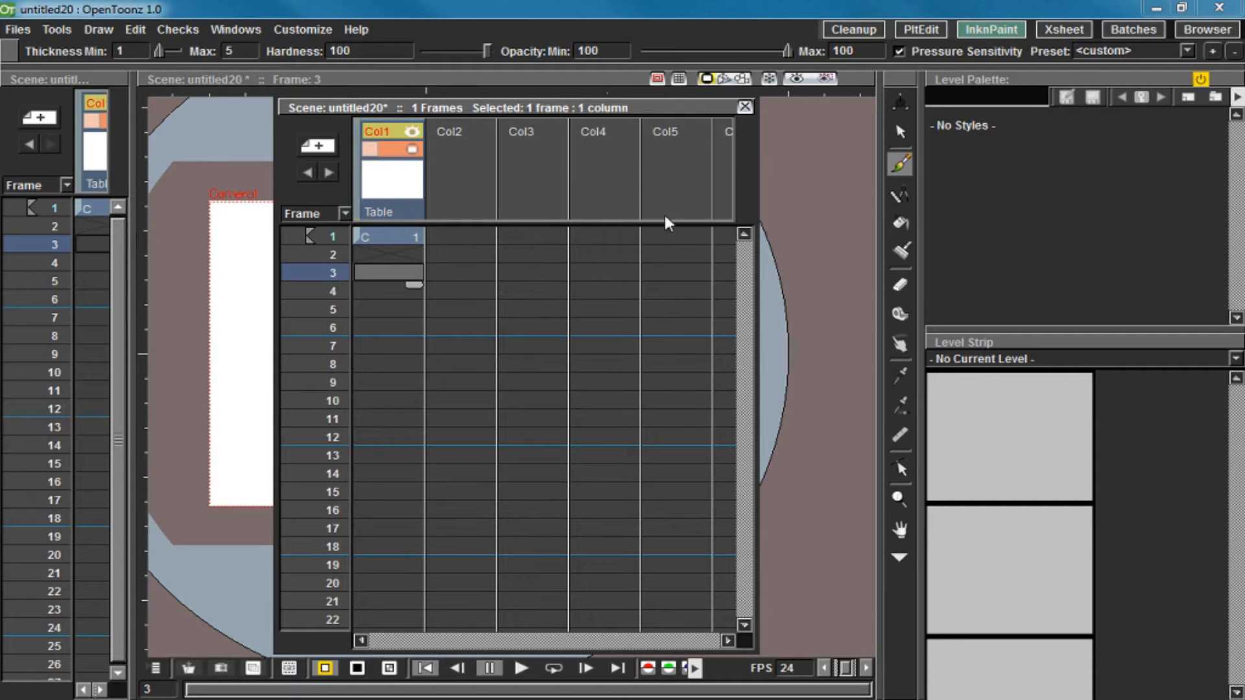
# Close the floating Xsheet with Col1's frame 1 cell selected and open the Color Model panel.
pyautogui.click(397, 235)
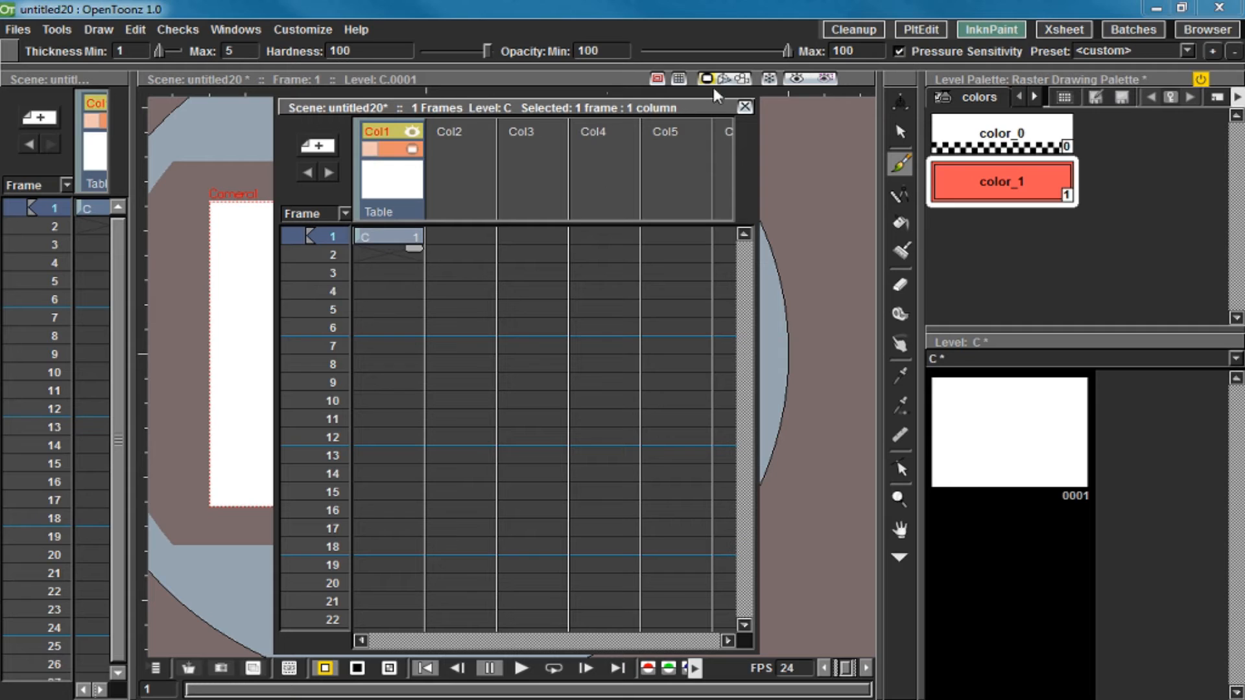
pyautogui.click(744, 107)
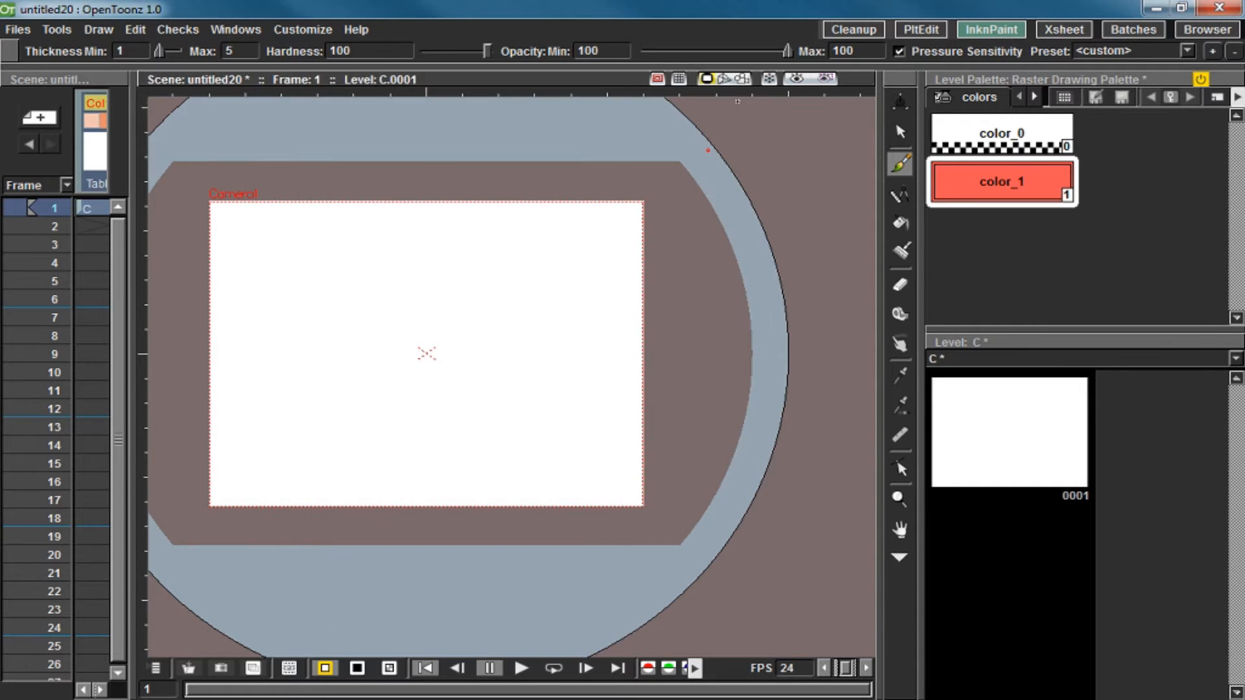
pyautogui.click(235, 29)
pyautogui.click(288, 168)
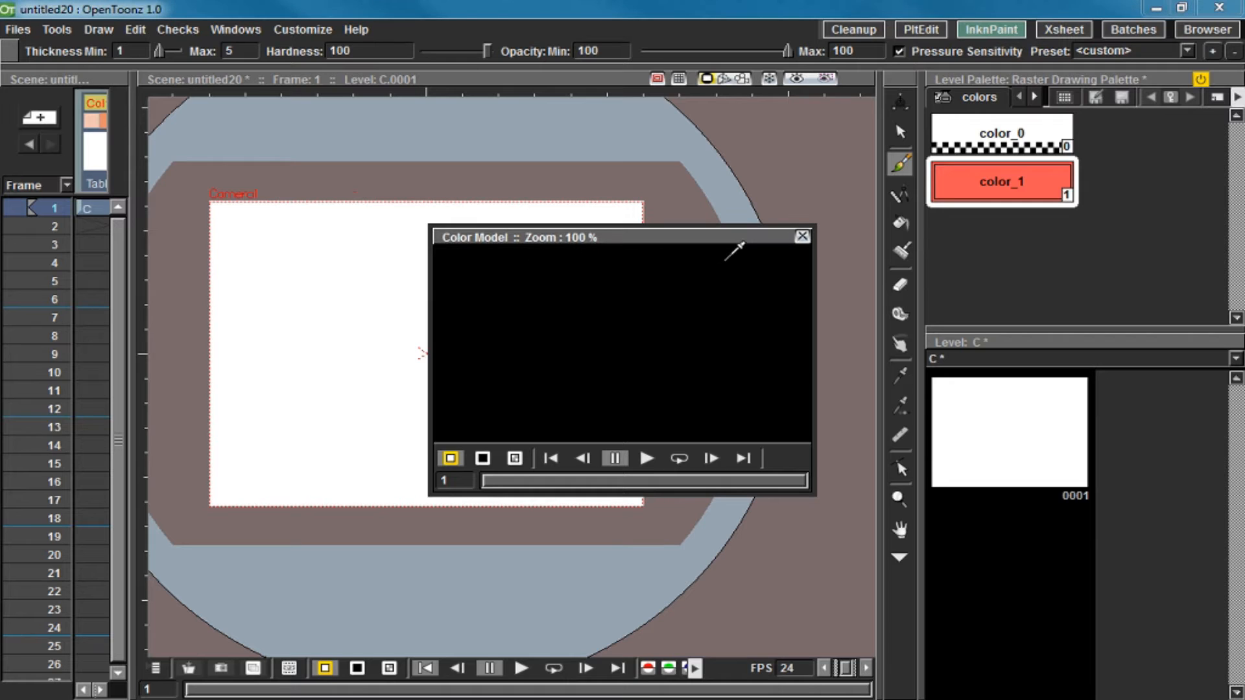
pyautogui.scroll(2, 633, 380)
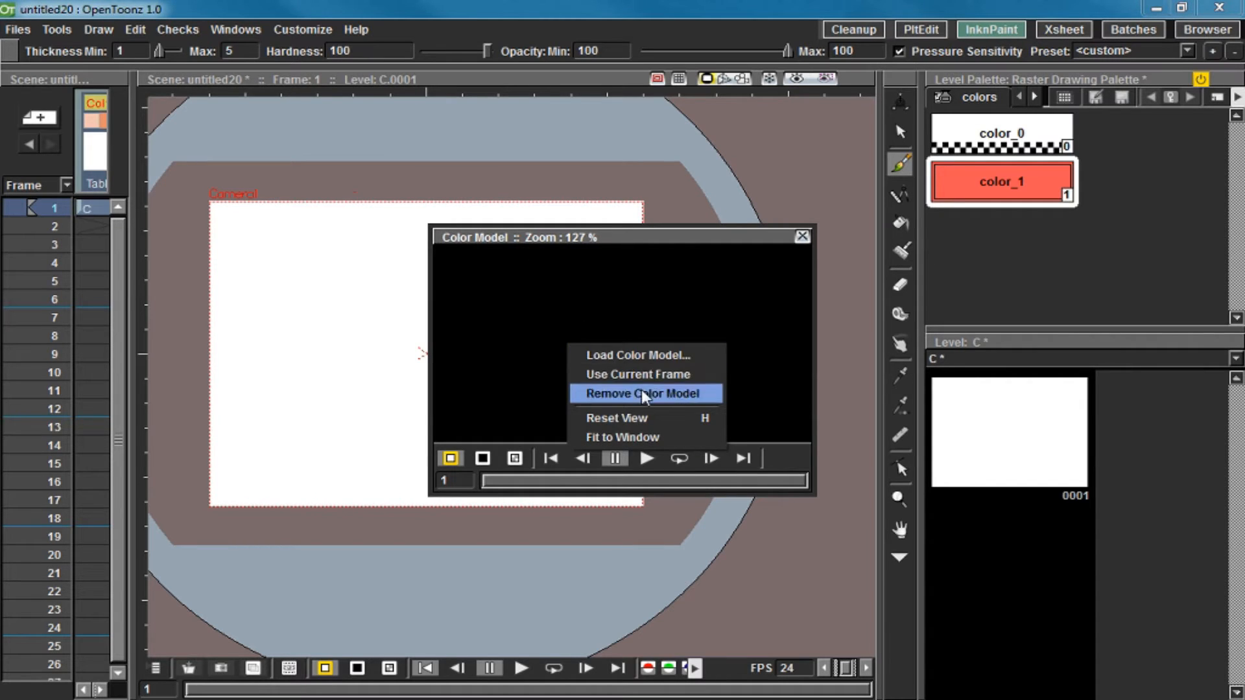
# Start loading a color model and look through My Documents and Program Files (x86) for an image.
pyautogui.click(643, 356)
pyautogui.click(311, 213)
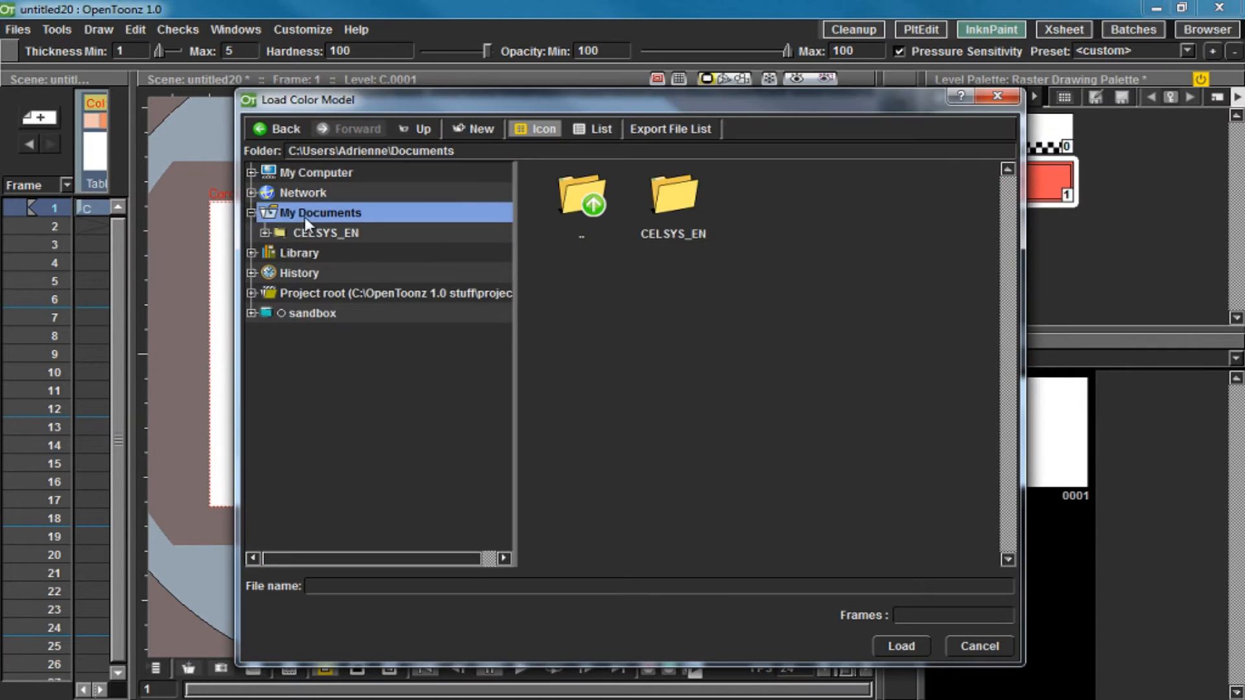
pyautogui.doubleClick(665, 229)
pyautogui.click(353, 253)
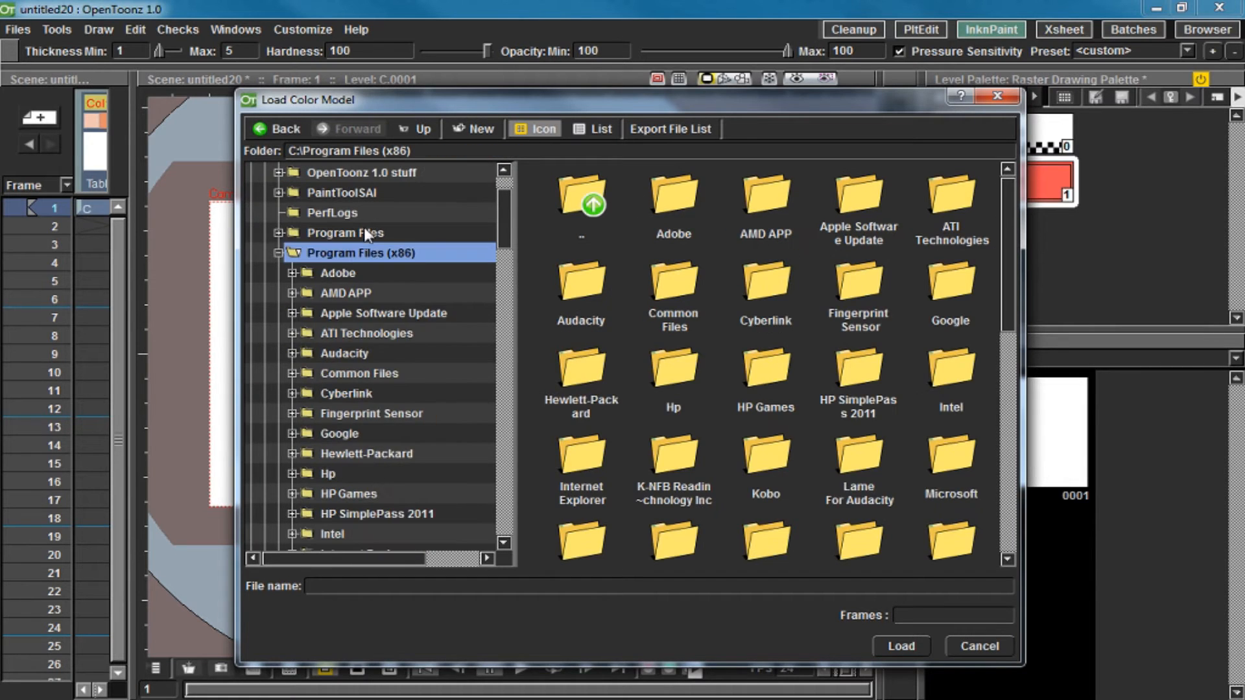
pyautogui.scroll(3, 363, 227)
pyautogui.click(302, 173)
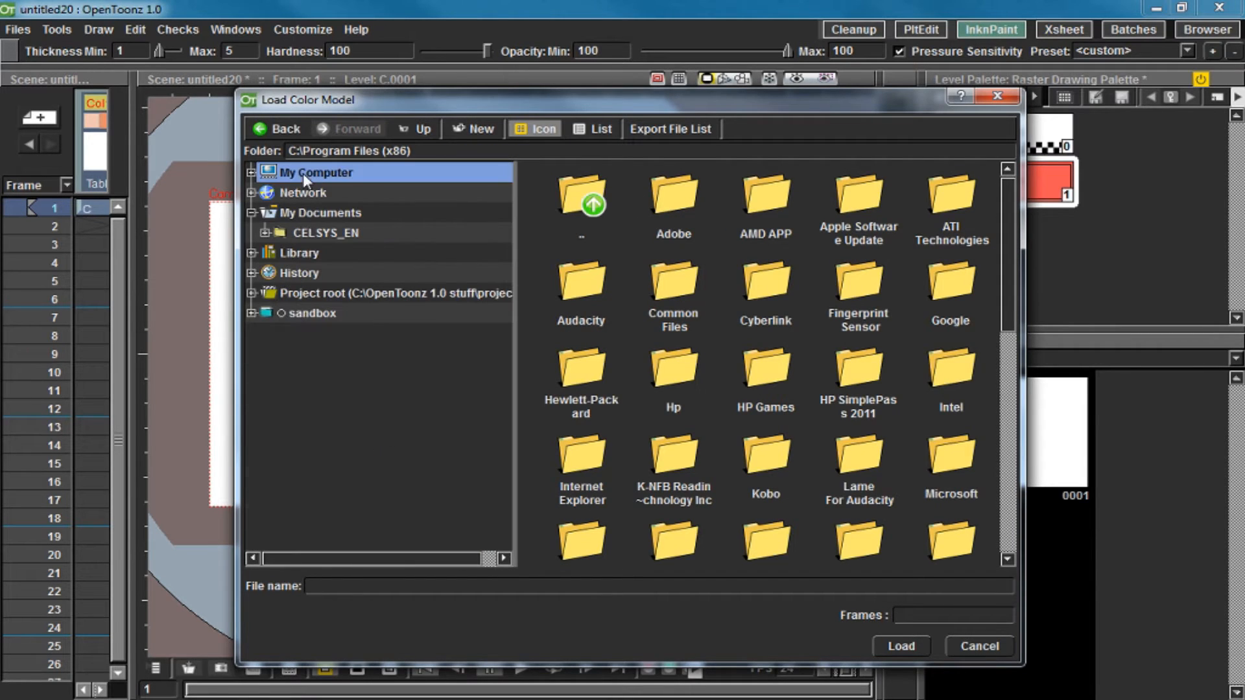
pyautogui.click(316, 212)
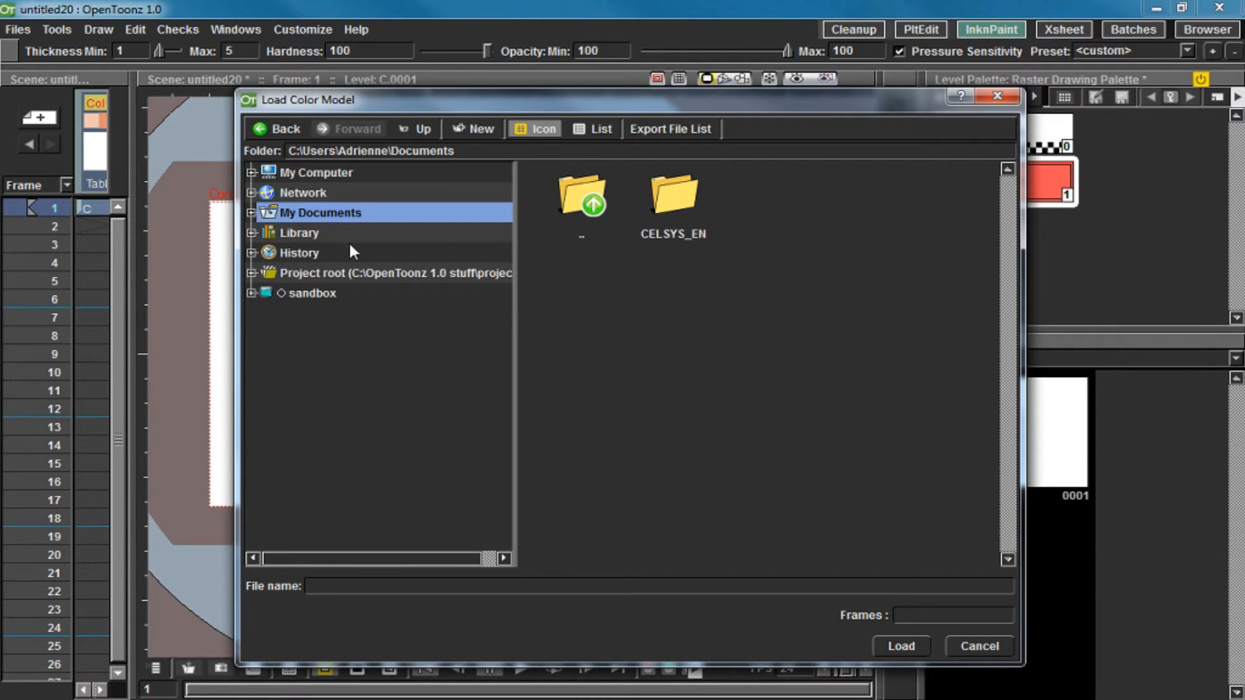
# Browse the My Computer folder tree to the user's Desktop folder in the Load Color Model dialog.
pyautogui.click(250, 212)
pyautogui.click(250, 213)
pyautogui.click(252, 173)
pyautogui.scroll(-3, 363, 318)
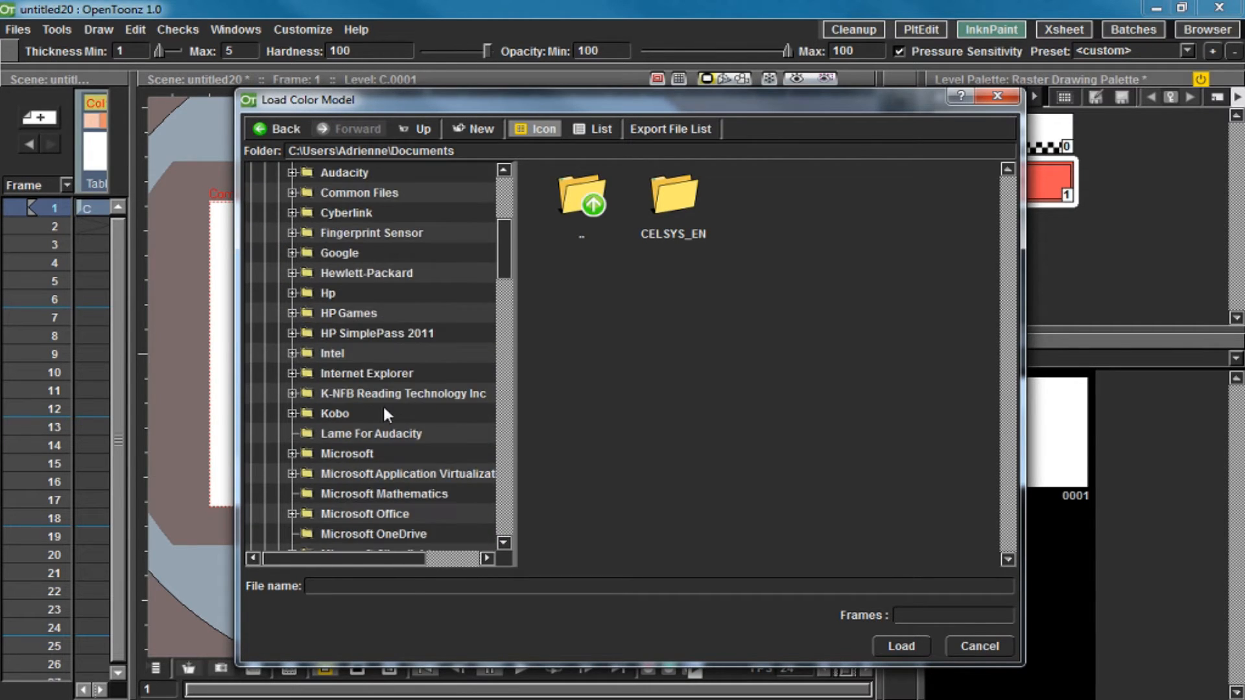
pyautogui.scroll(-11, 381, 408)
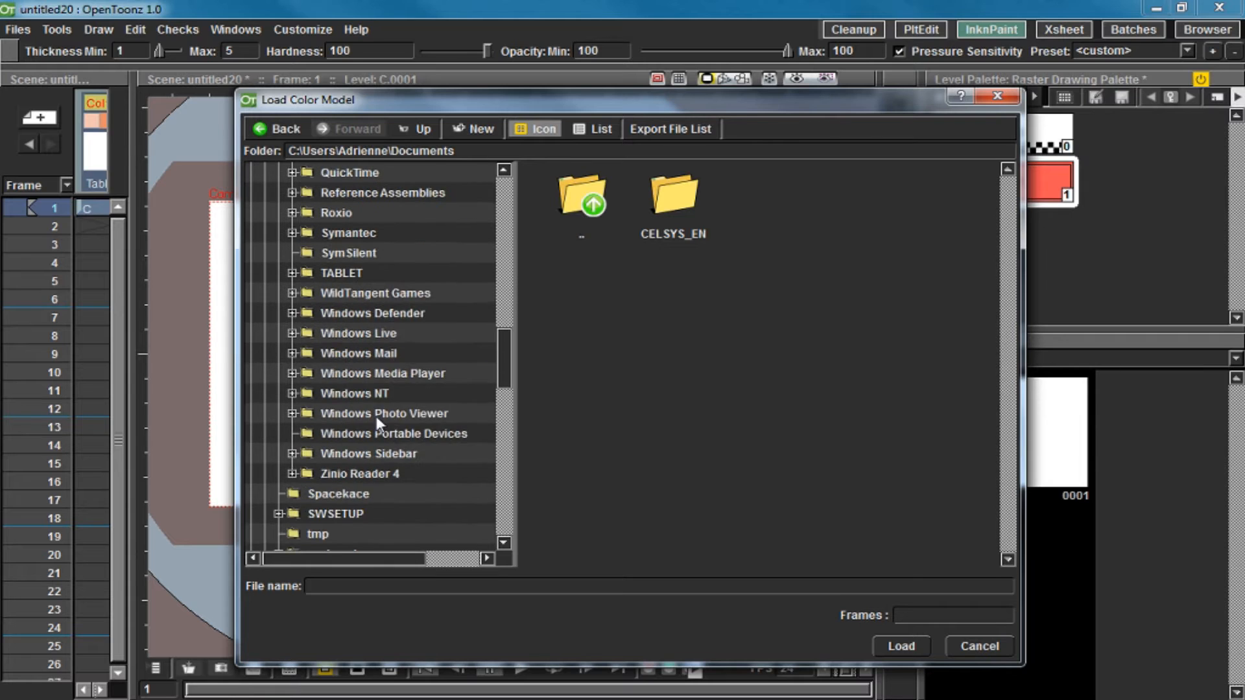
pyautogui.scroll(-4, 377, 422)
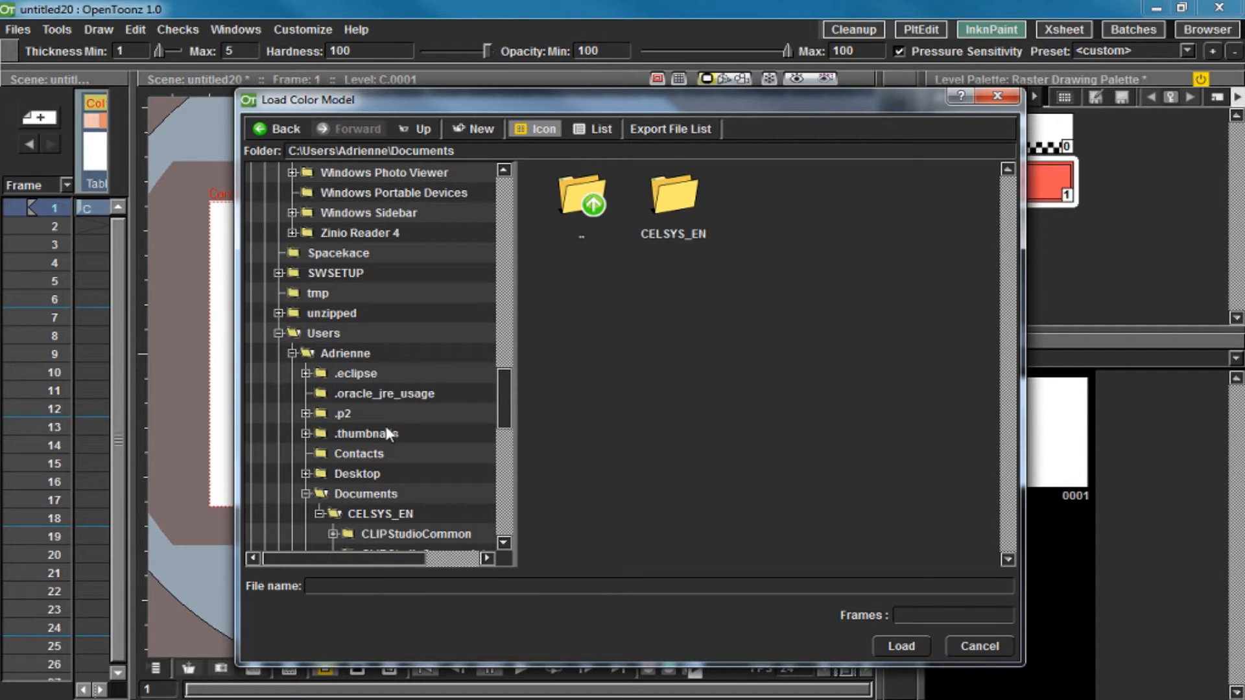
pyautogui.click(357, 474)
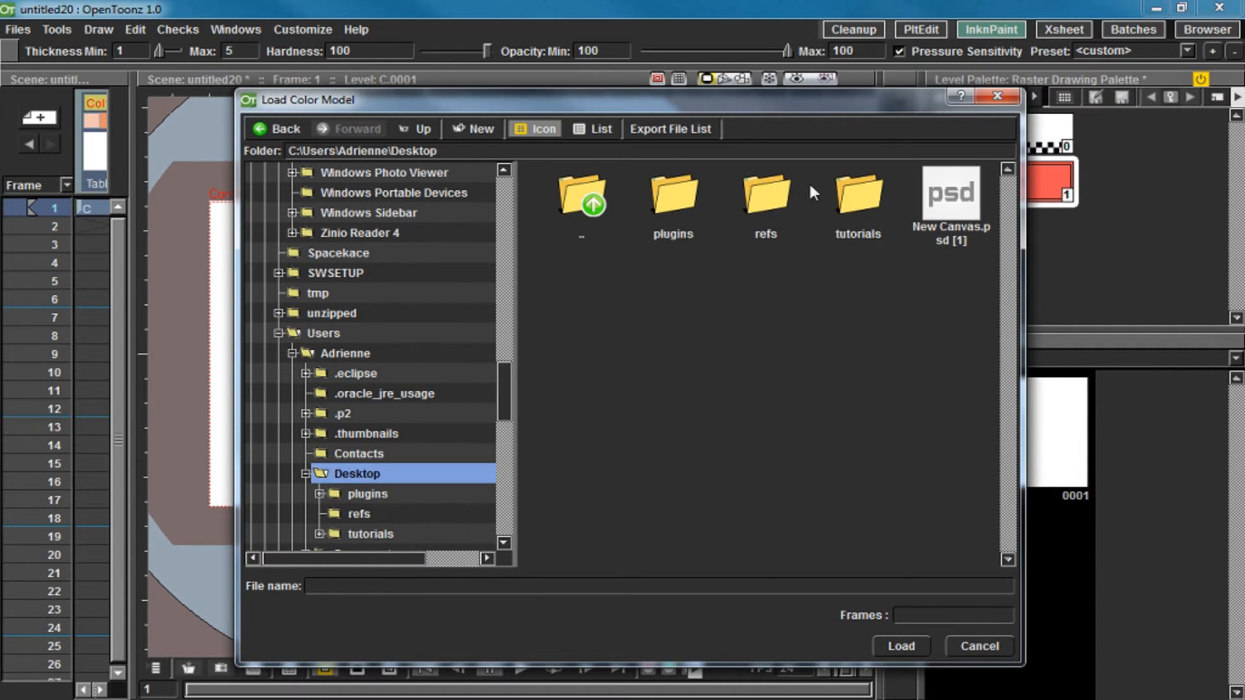
# Load the scan..PNG sequence from tutorials\New folder as the color model, overwriting the destination palette.
pyautogui.doubleClick(859, 195)
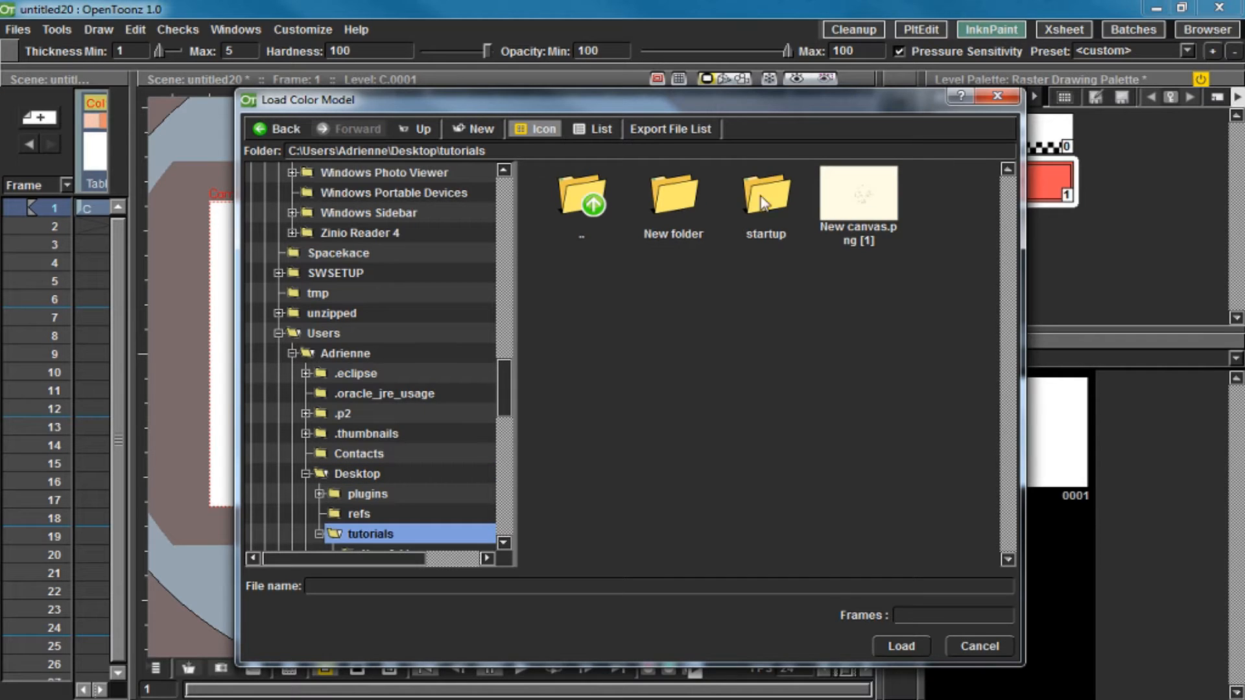
pyautogui.doubleClick(677, 201)
pyautogui.click(689, 206)
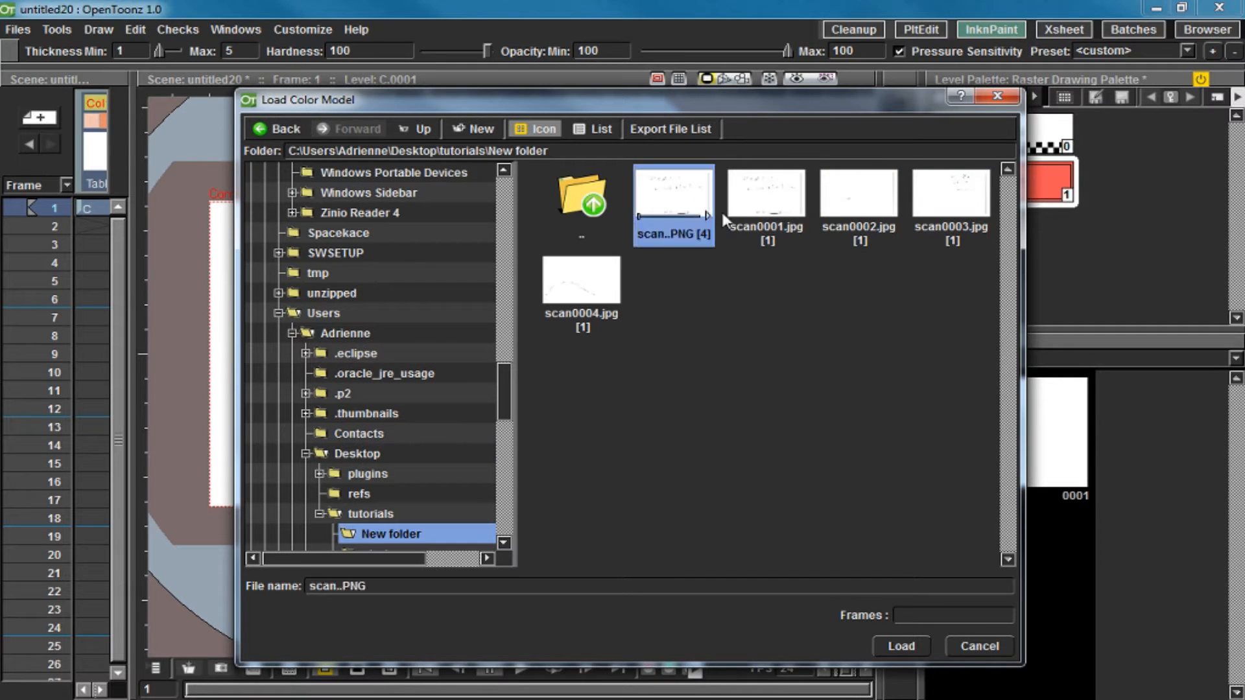
pyautogui.click(901, 646)
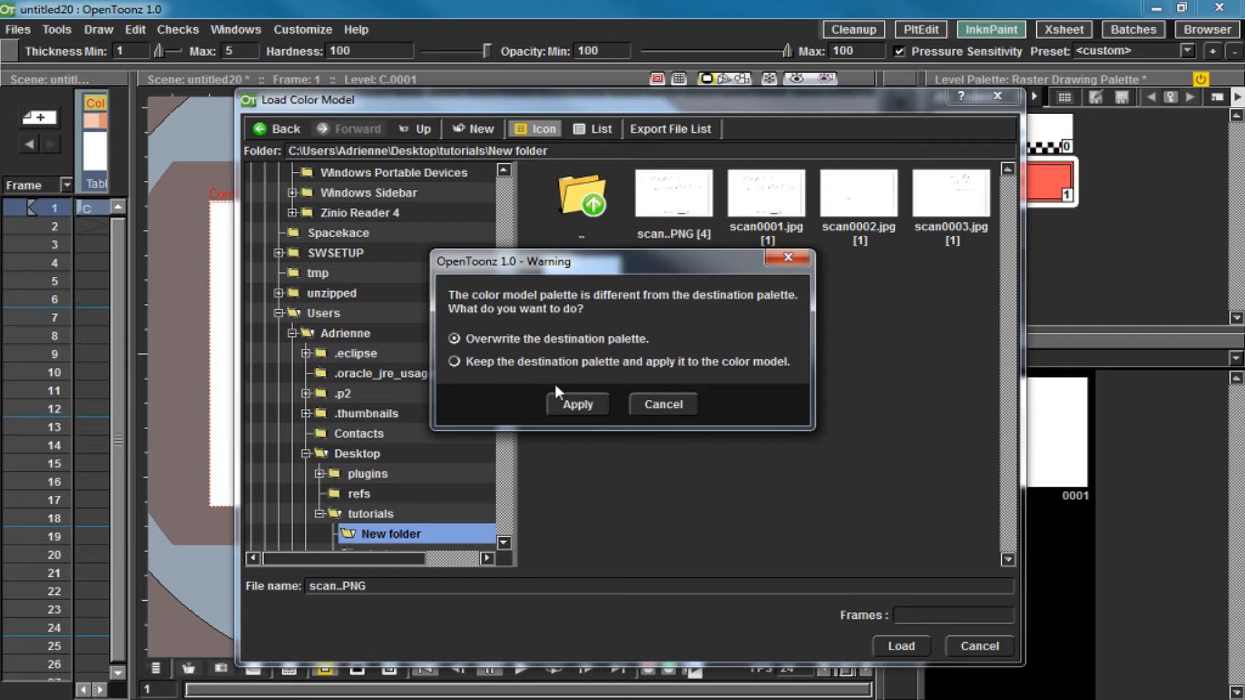
pyautogui.click(579, 403)
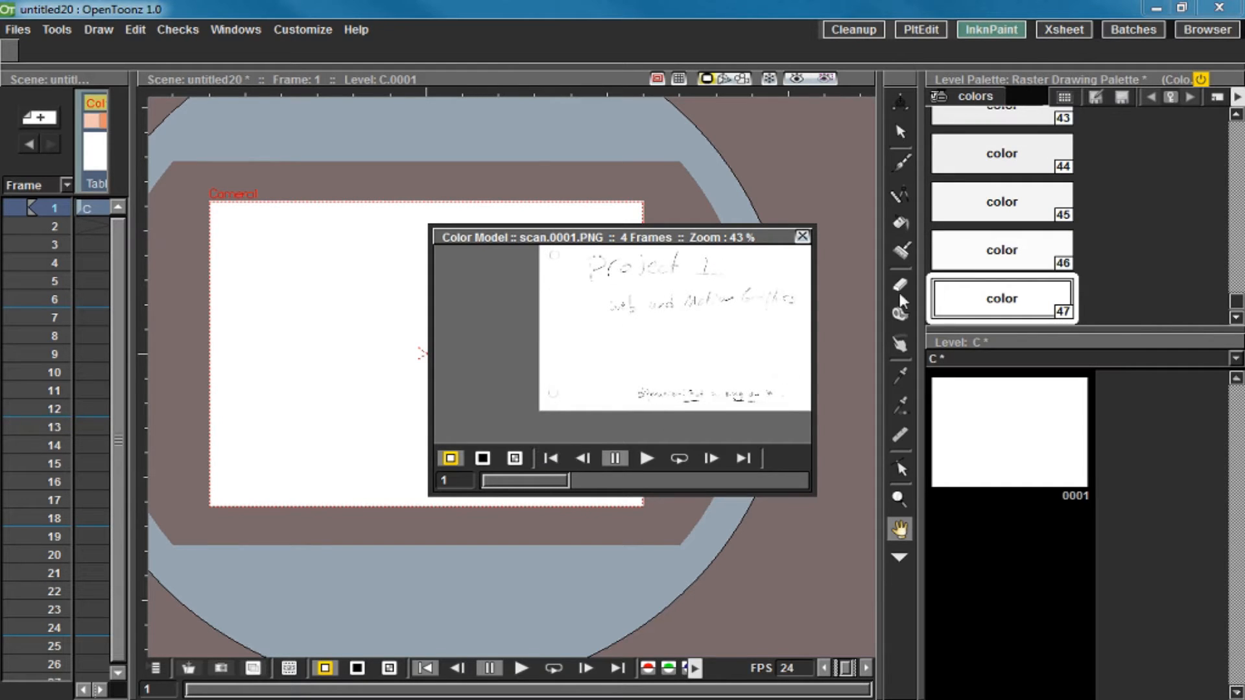
# Examine the color styles that the color model brought into the Level Palette.
pyautogui.scroll(10, 1090, 226)
pyautogui.scroll(-10, 1114, 210)
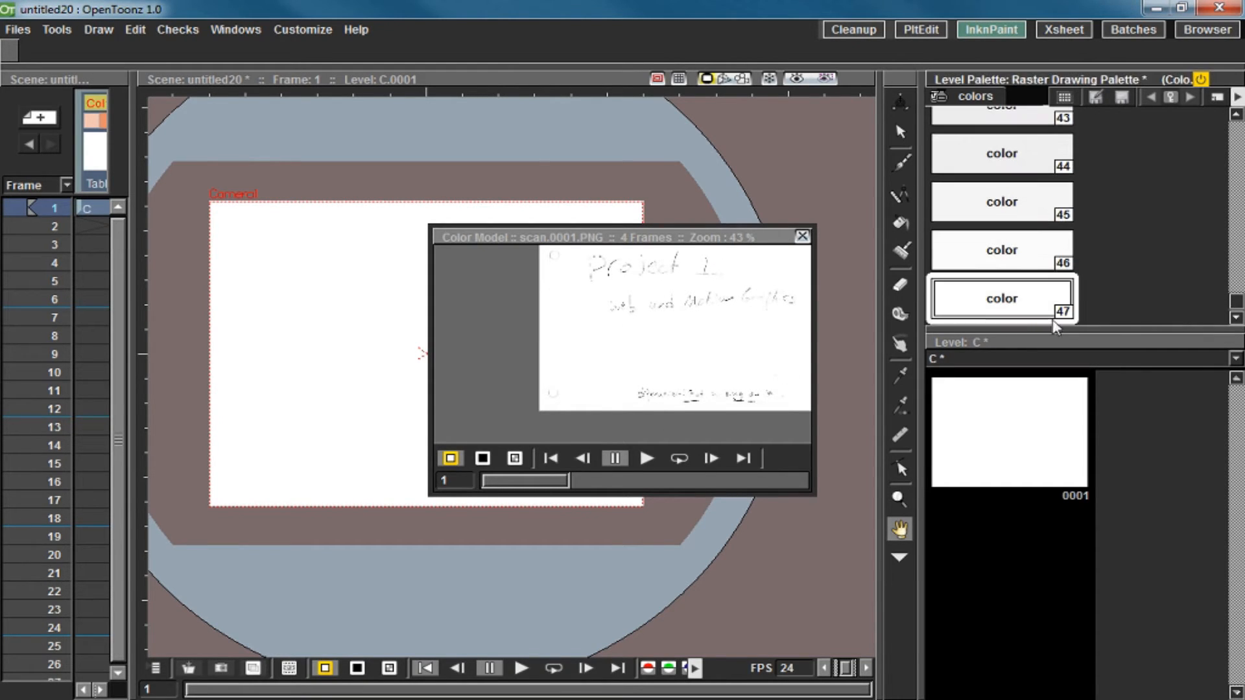
pyautogui.scroll(15, 1103, 247)
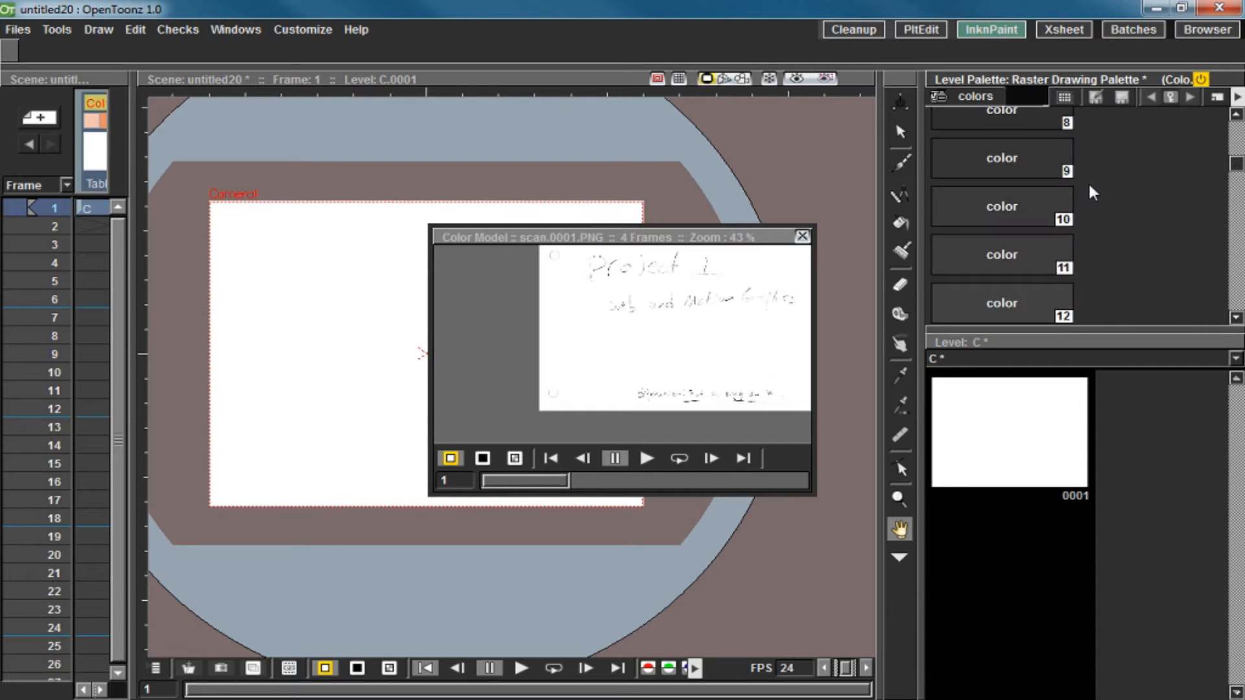
pyautogui.scroll(4, 1088, 181)
pyautogui.scroll(-9, 1088, 181)
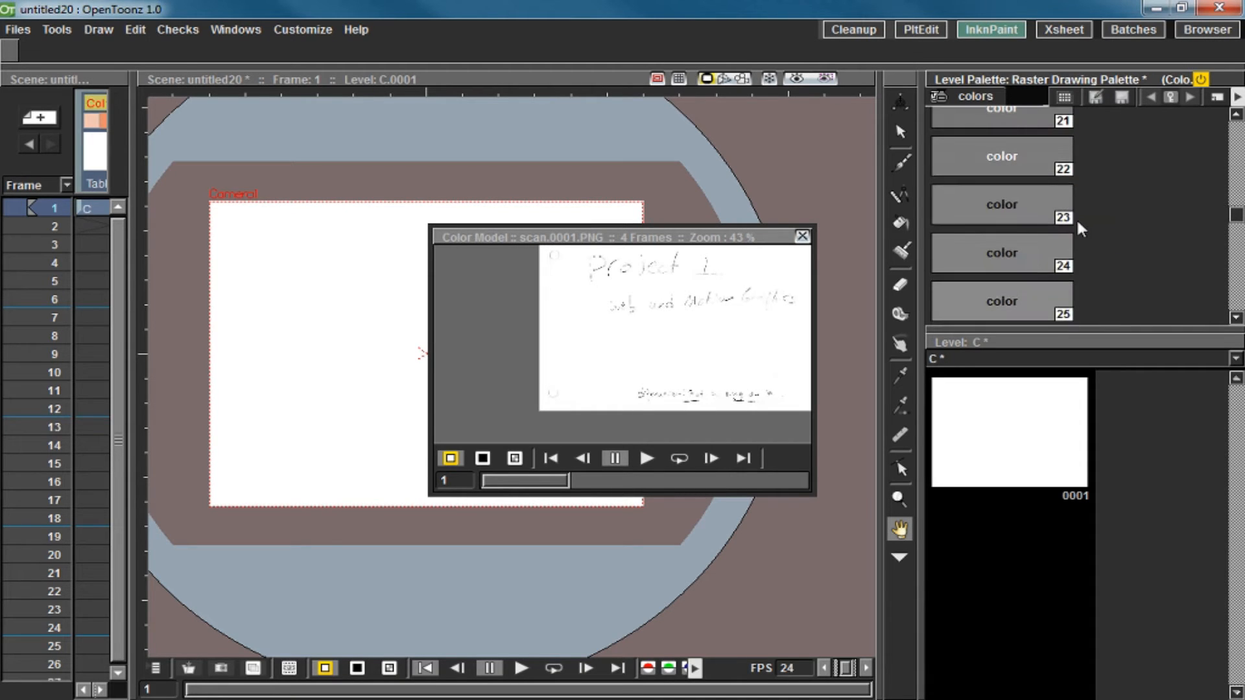
pyautogui.scroll(-1, 615, 388)
# Sample a color from the scanned title in the Color Model and inspect the image at different magnifications.
pyautogui.click(595, 279)
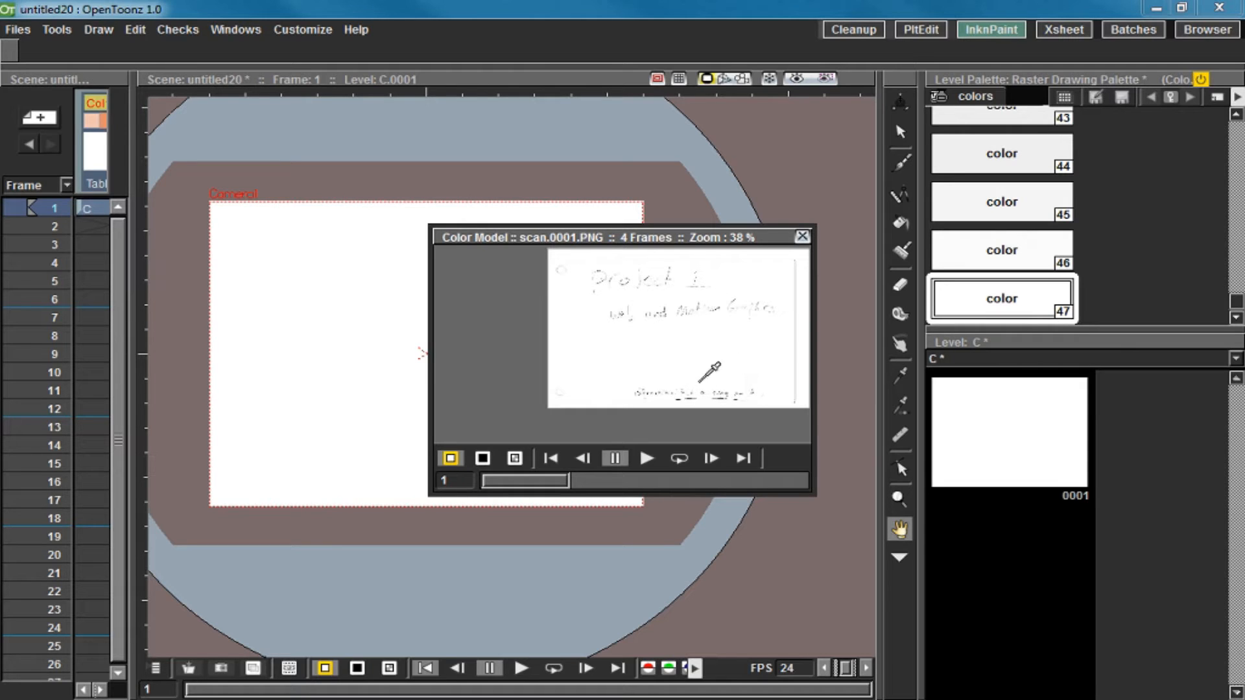
pyautogui.scroll(-3, 668, 370)
pyautogui.scroll(5, 667, 370)
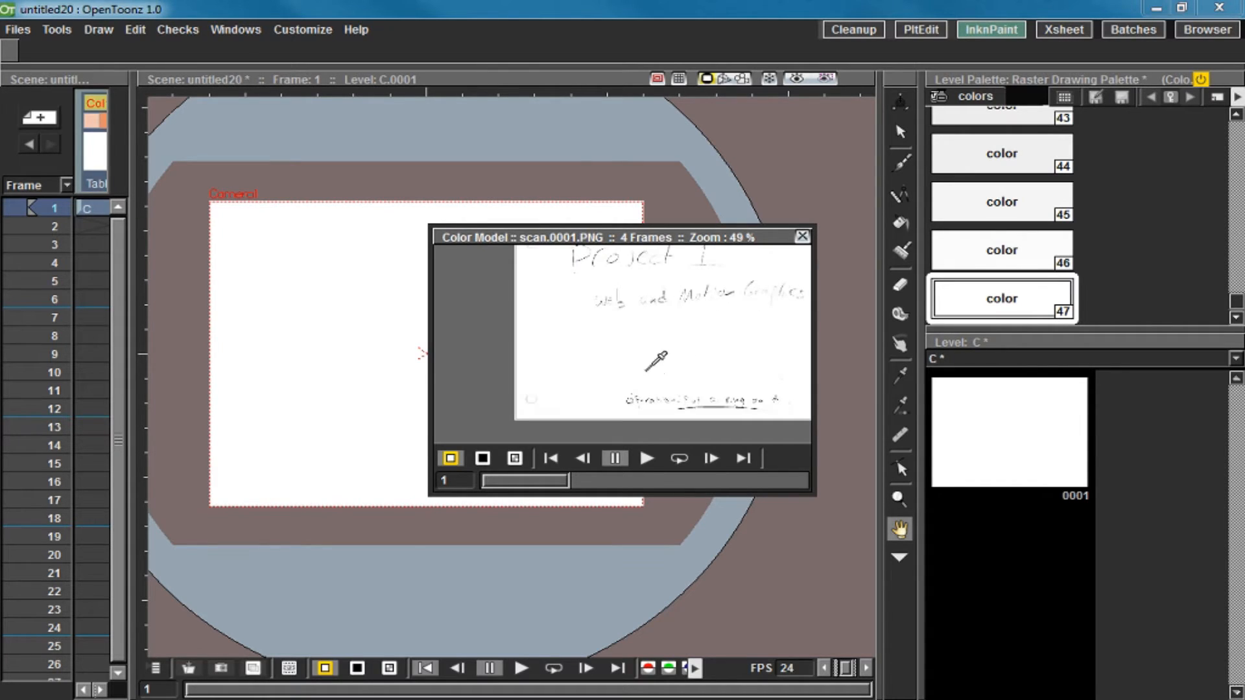
pyautogui.scroll(2, 665, 340)
pyautogui.scroll(-5, 713, 311)
pyautogui.scroll(4, 752, 263)
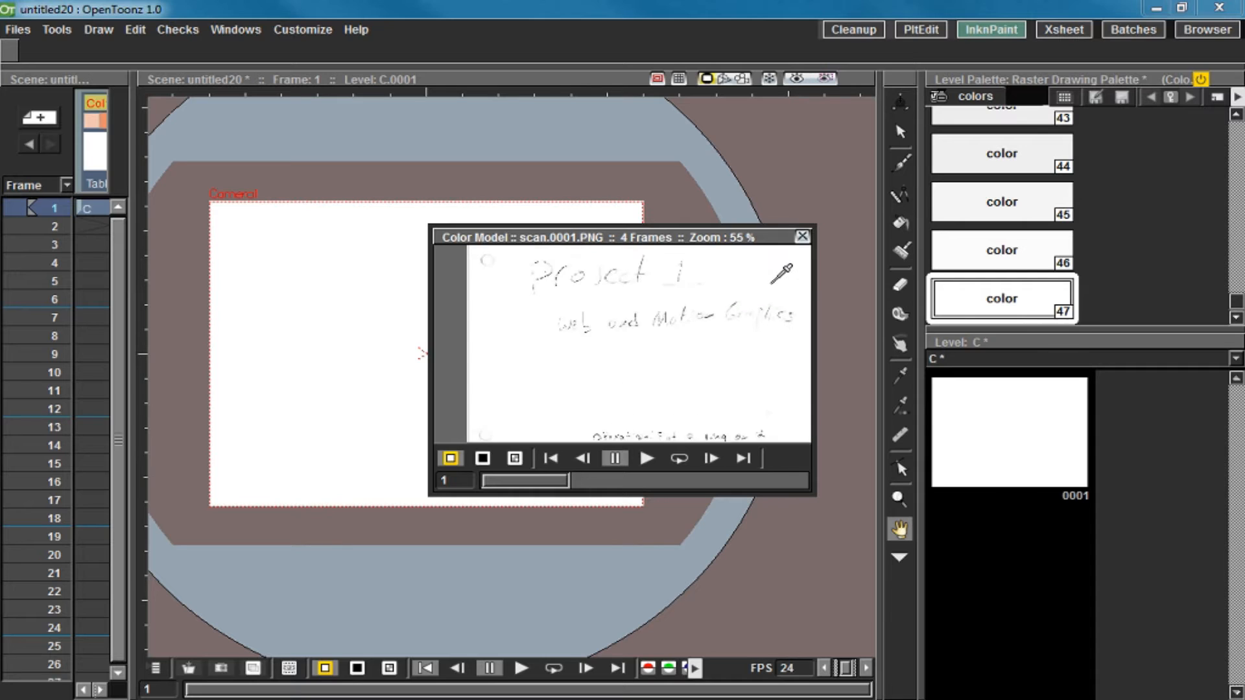
# Inspect the scanned image in the Color Model at different magnifications and close the Color Model.
pyautogui.scroll(-2, 781, 272)
pyautogui.scroll(2, 784, 272)
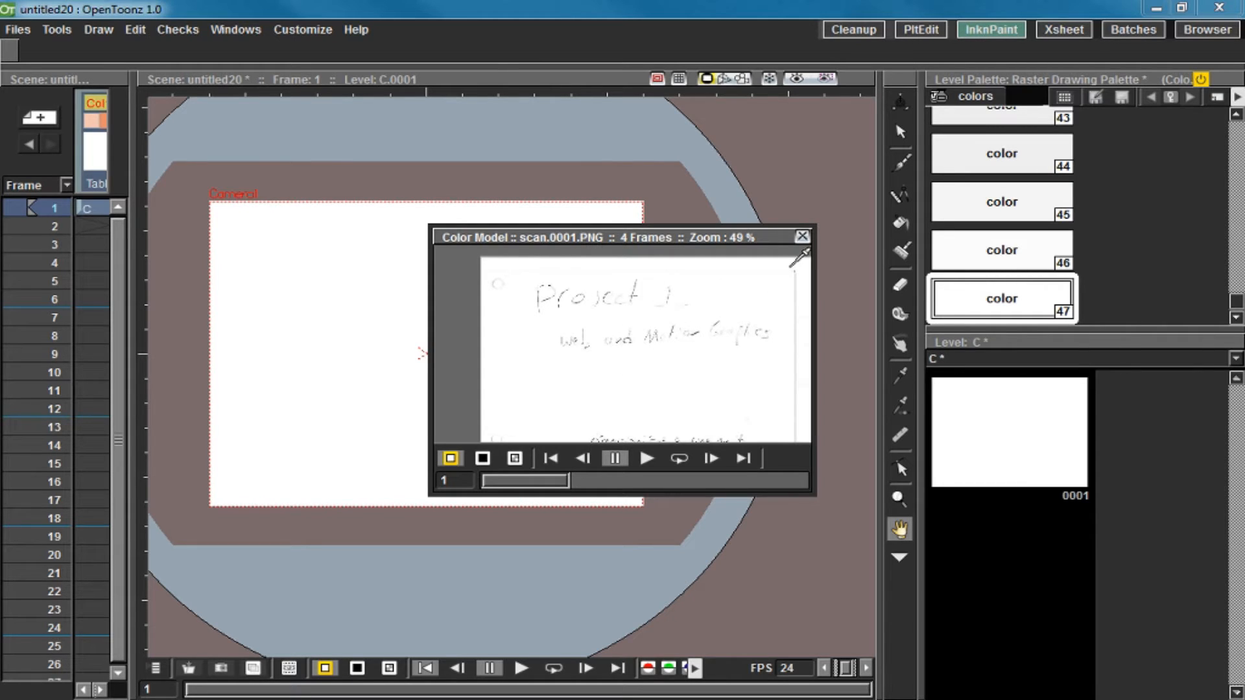
pyautogui.scroll(1, 778, 256)
pyautogui.scroll(-2, 756, 311)
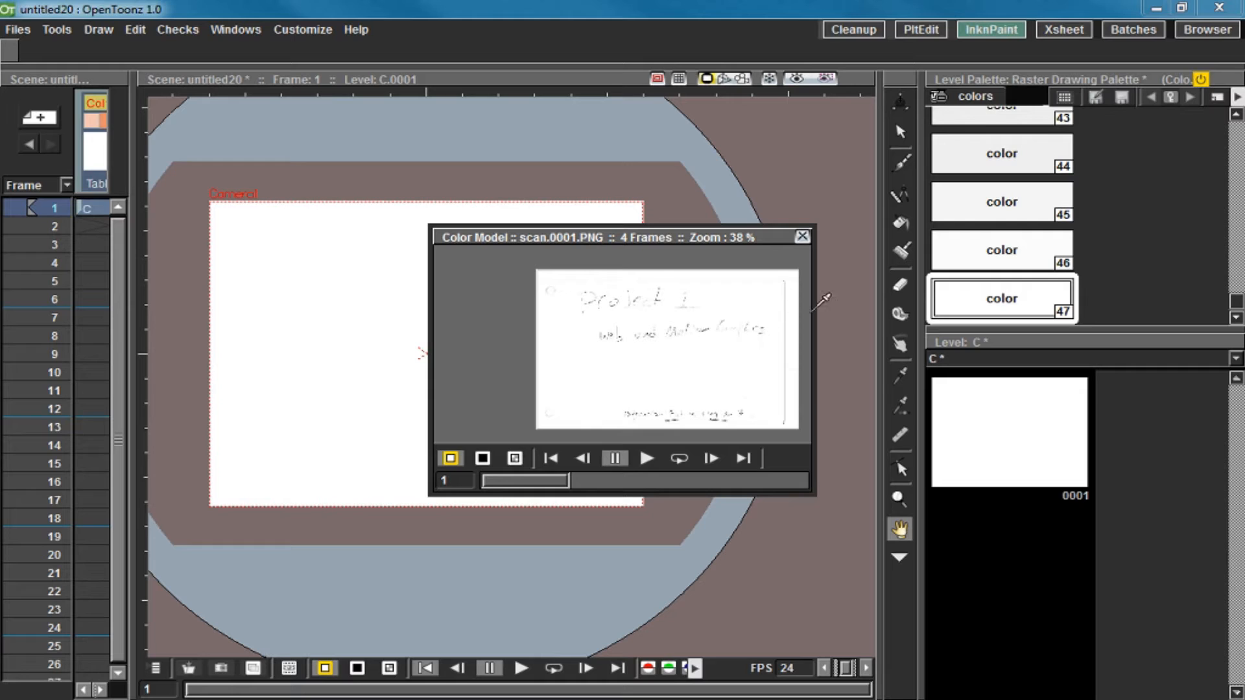
pyautogui.scroll(4, 798, 317)
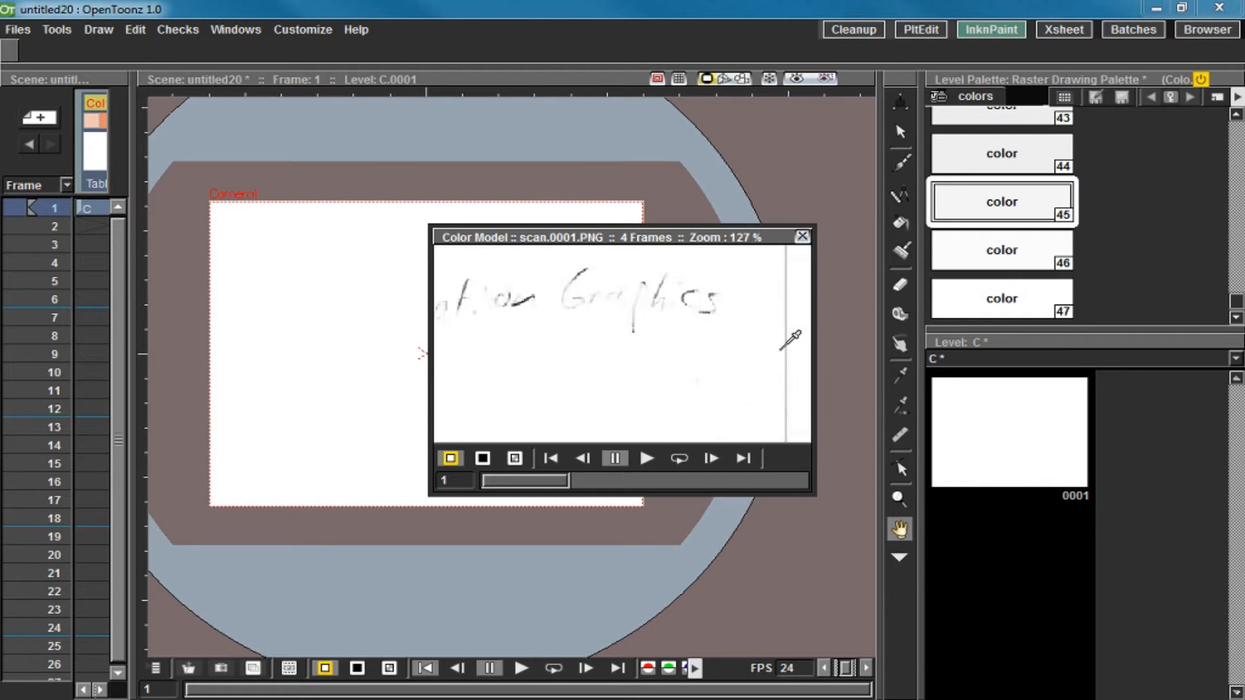
pyautogui.click(802, 236)
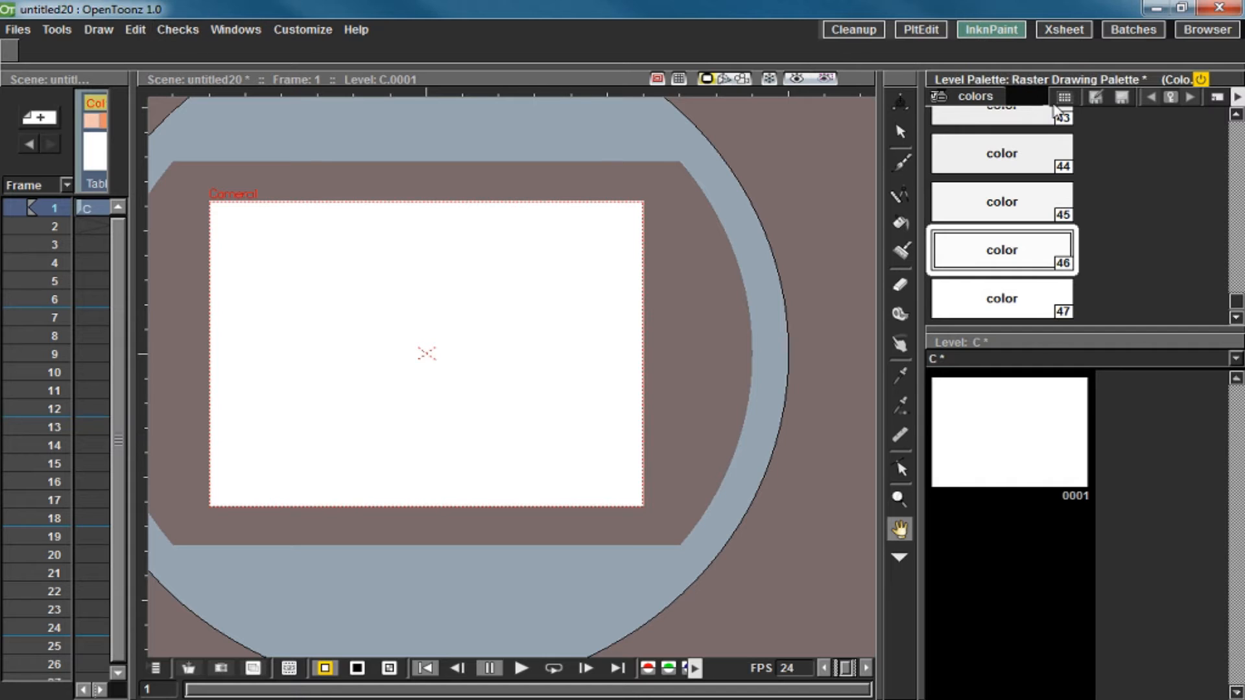
# Enlarge the lower row of panels in the PltEdit room and return to the InknPaint room.
pyautogui.click(936, 30)
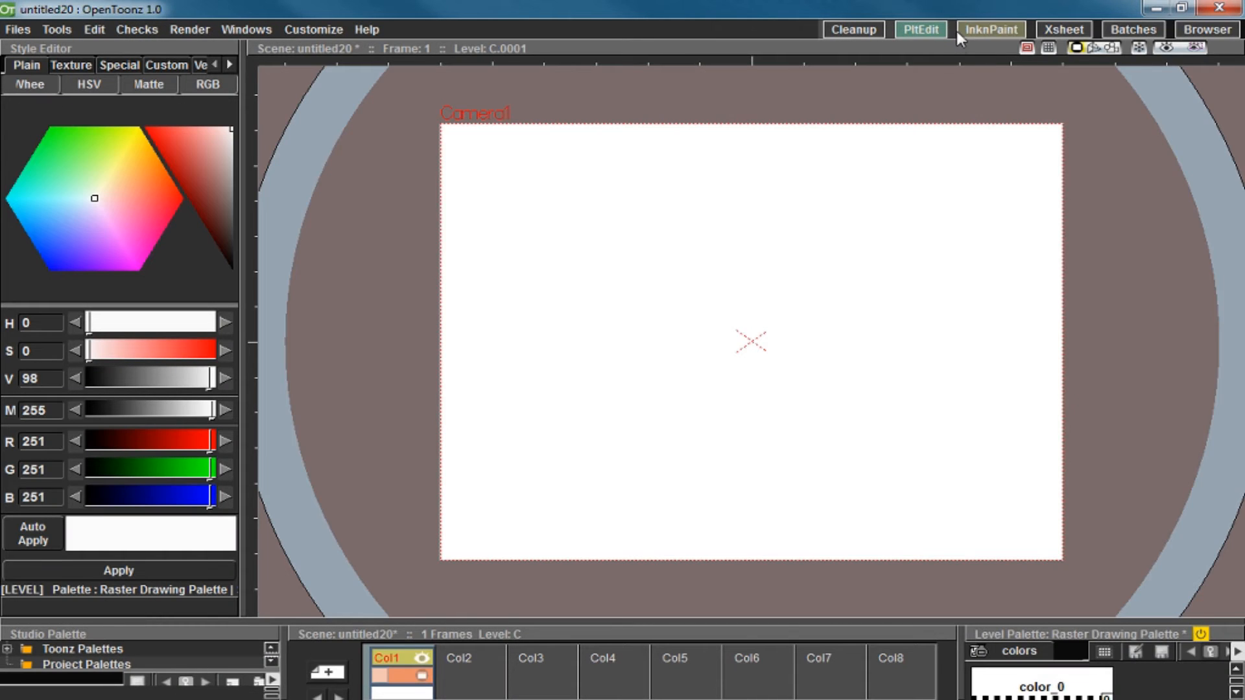
pyautogui.scroll(-2, 939, 166)
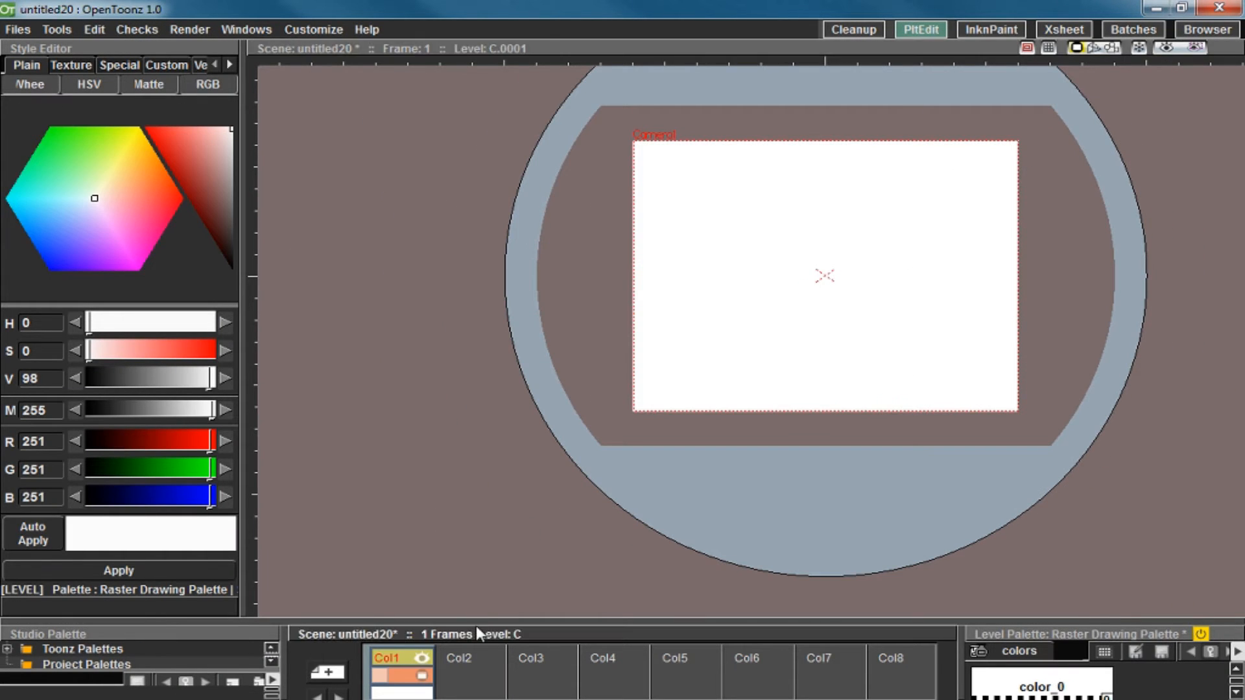
pyautogui.moveTo(473, 618); pyautogui.dragTo(456, 443)
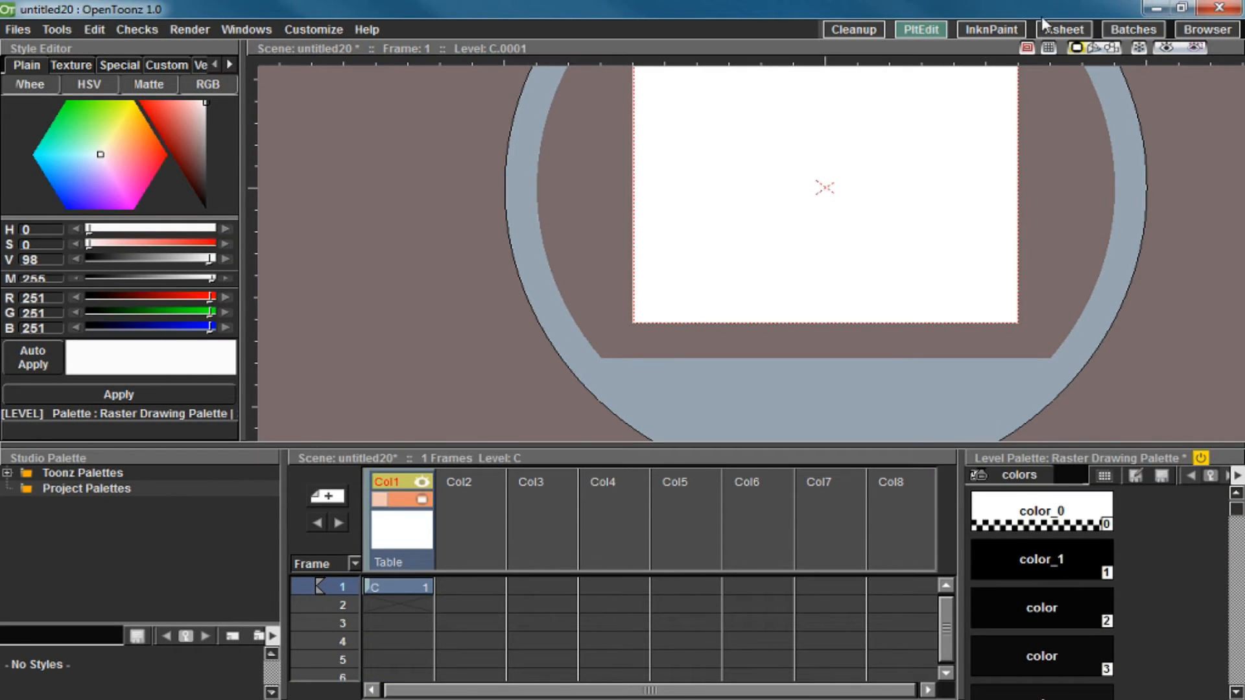
pyautogui.click(992, 29)
pyautogui.click(619, 368)
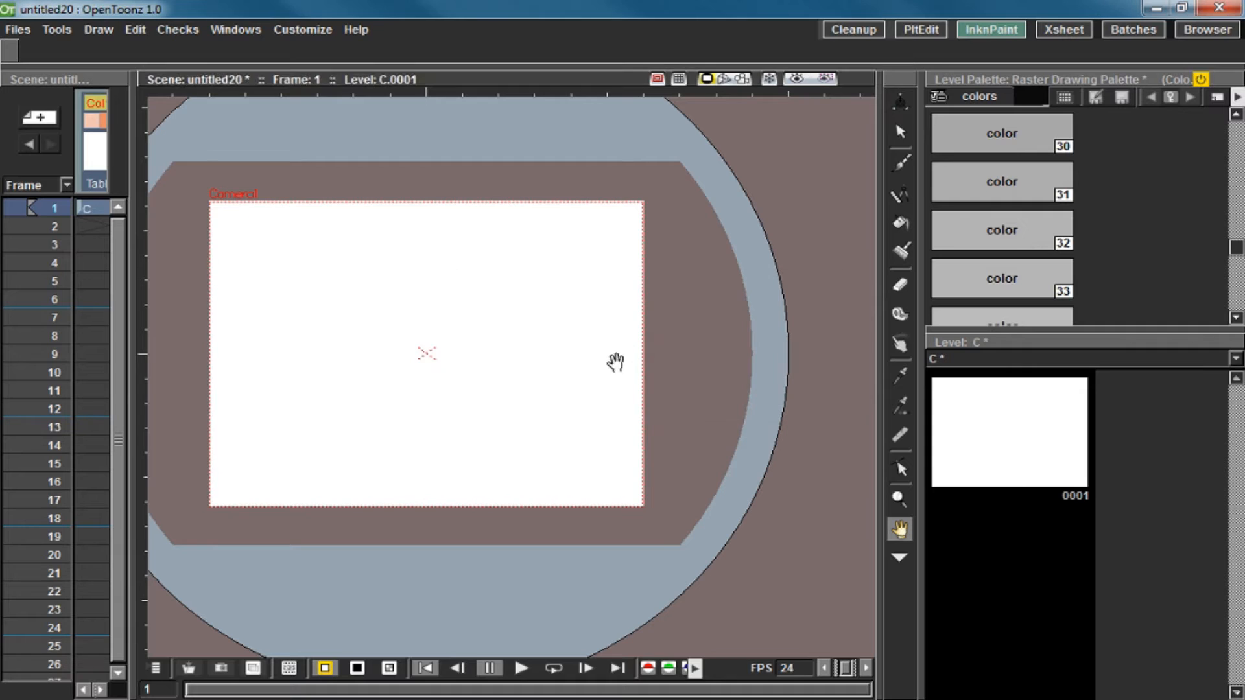
# Open a floating File Browser, move it to the upper part of the workspace and enlarge it to show its folders.
pyautogui.click(235, 29)
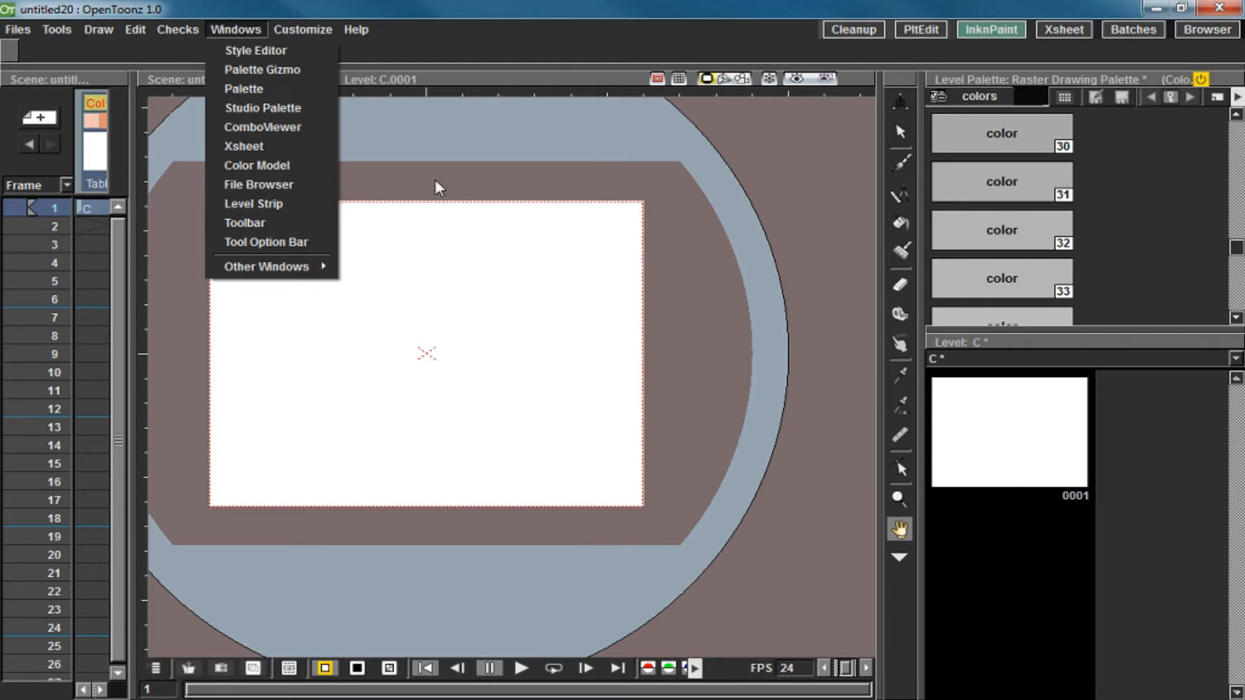
pyautogui.click(811, 170)
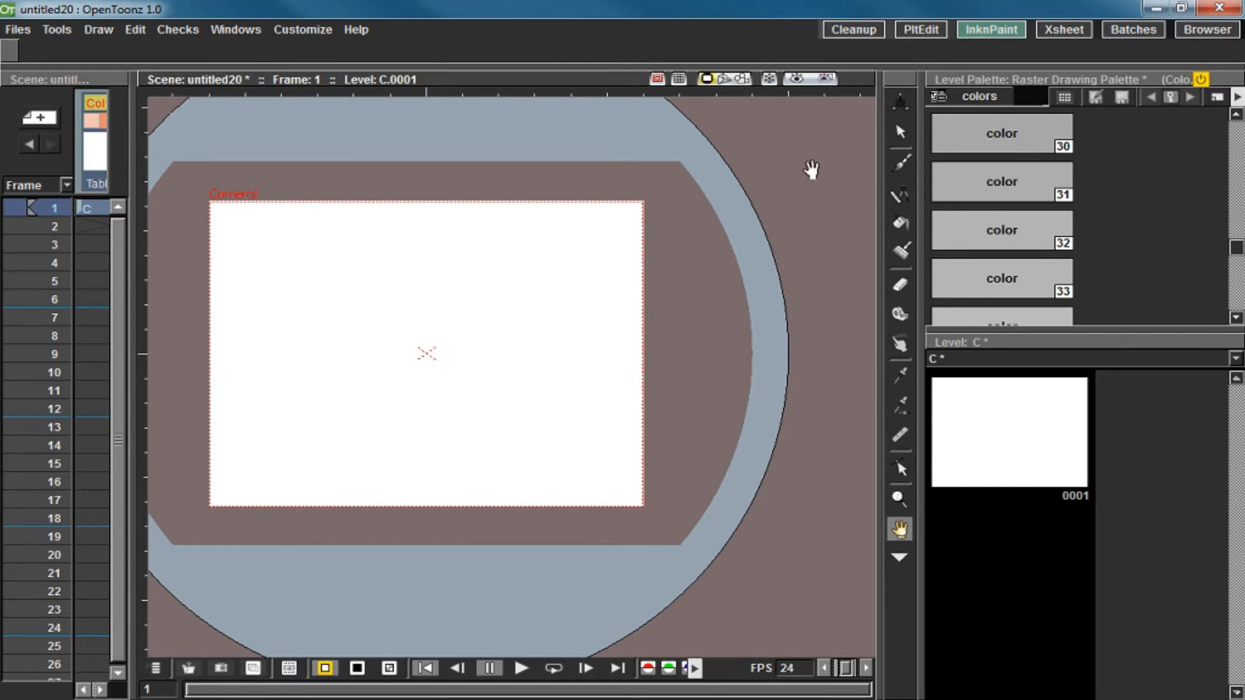
pyautogui.click(236, 29)
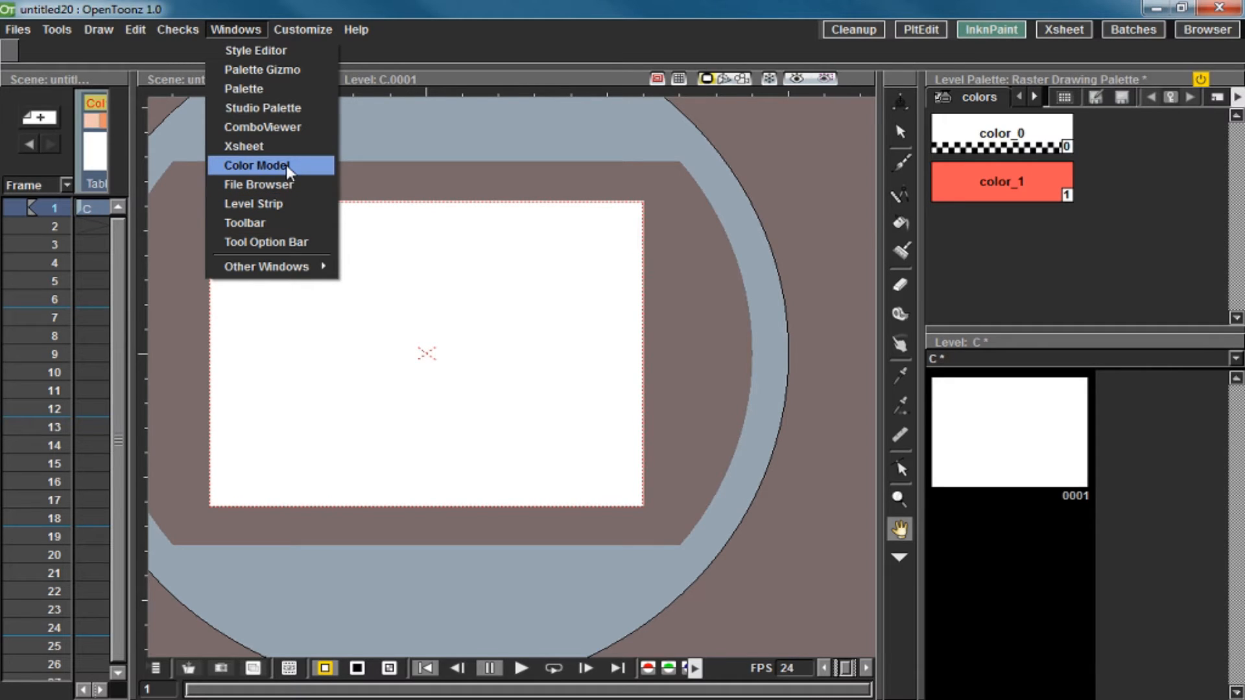
pyautogui.click(284, 183)
pyautogui.moveTo(809, 351); pyautogui.dragTo(356, 65)
pyautogui.moveTo(502, 150); pyautogui.dragTo(533, 591)
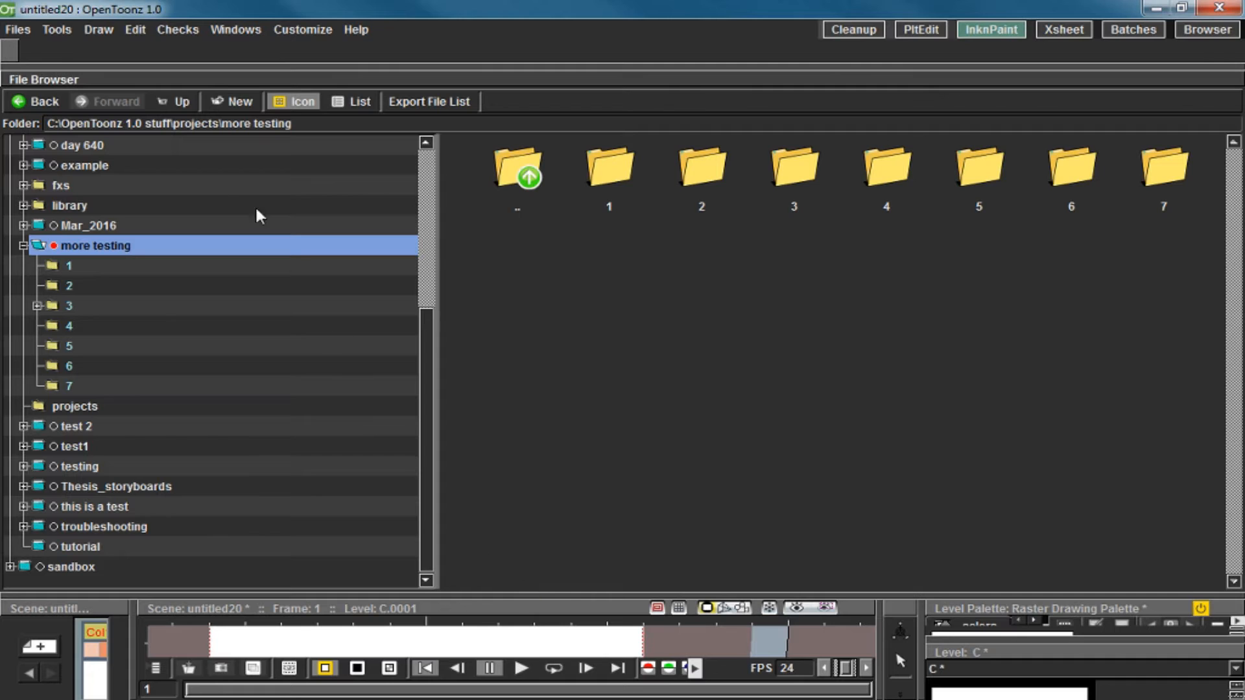
# Go up to the projects folder in the File Browser and create a new folder named "name".
pyautogui.scroll(4, 103, 205)
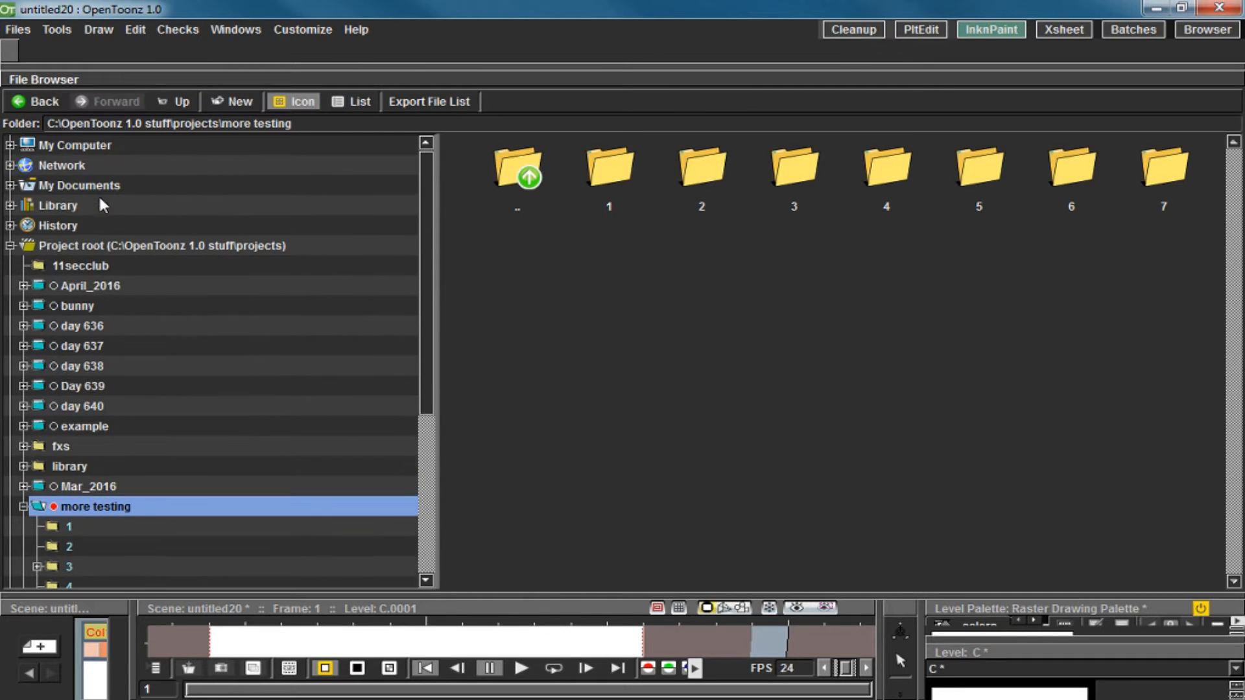
pyautogui.click(176, 103)
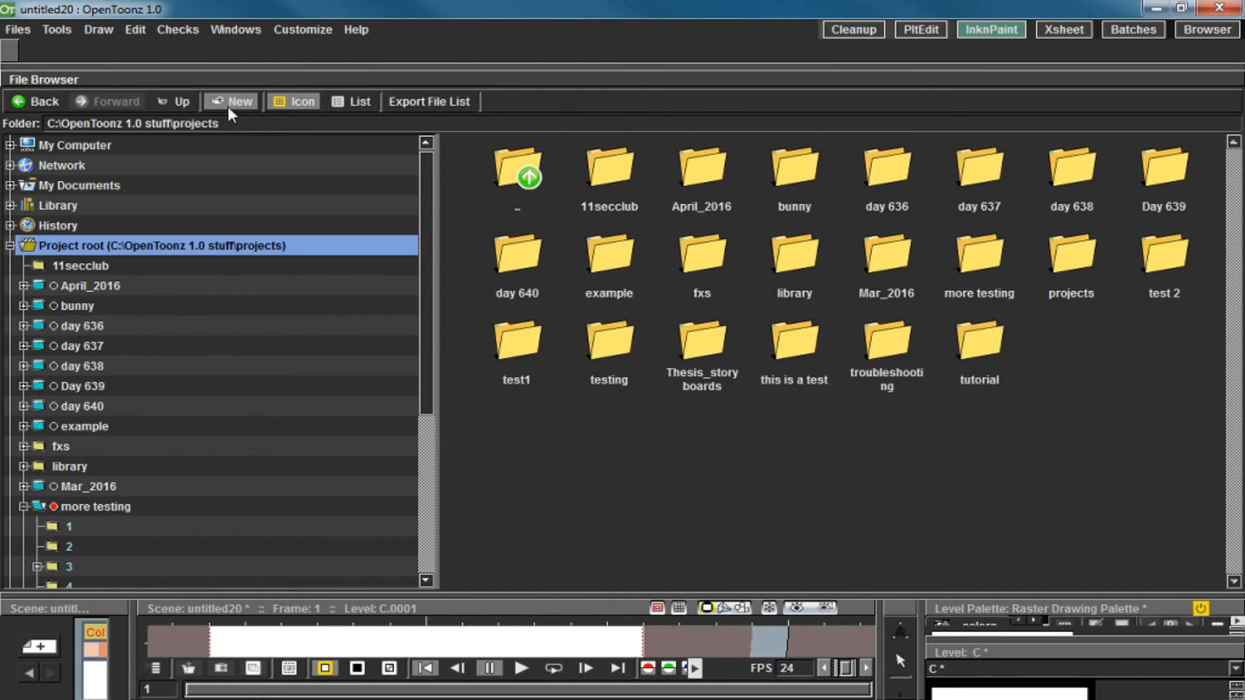
pyautogui.click(234, 103)
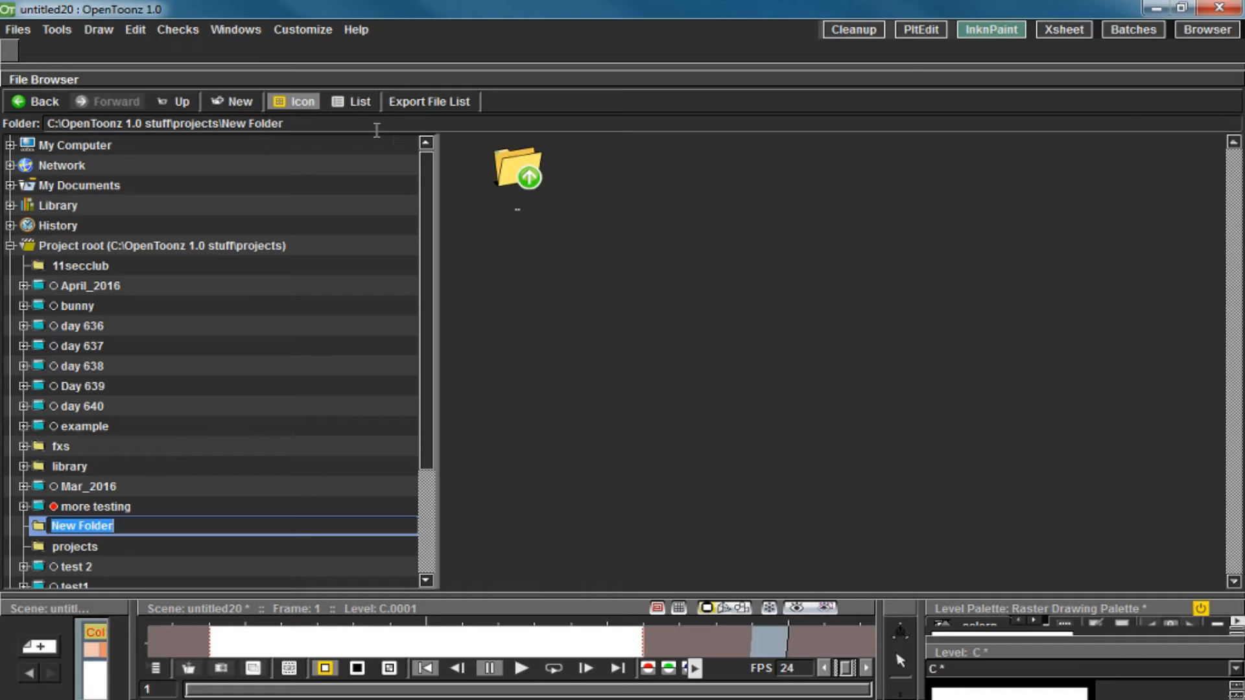
pyautogui.write('t')
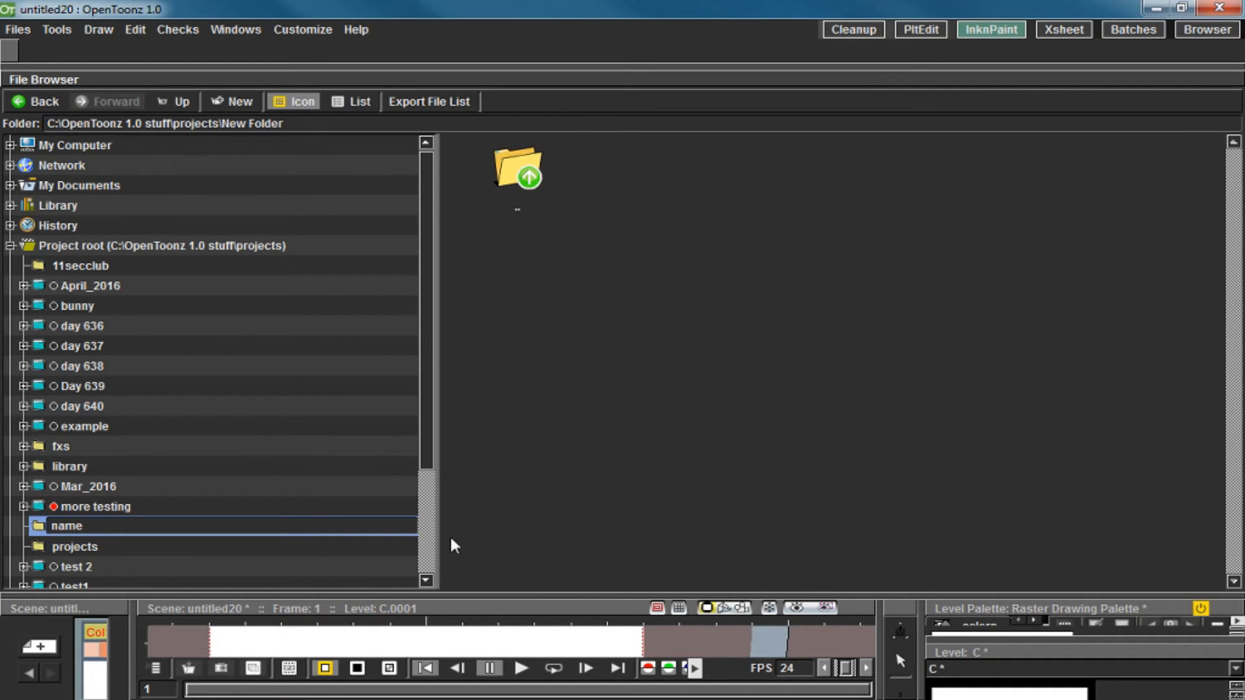
pyautogui.click(433, 507)
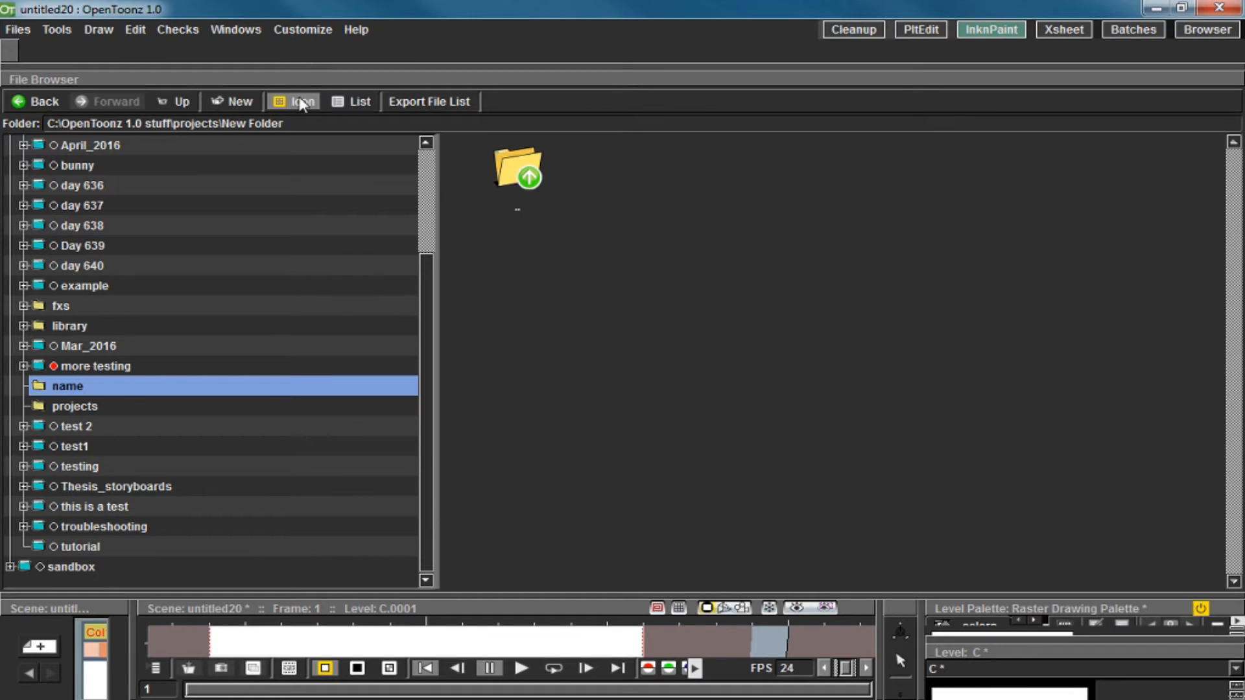
# Compare the File Browser's icon and list views, ending in list view, and open the file list export dialog without saving.
pyautogui.click(350, 103)
pyautogui.click(297, 102)
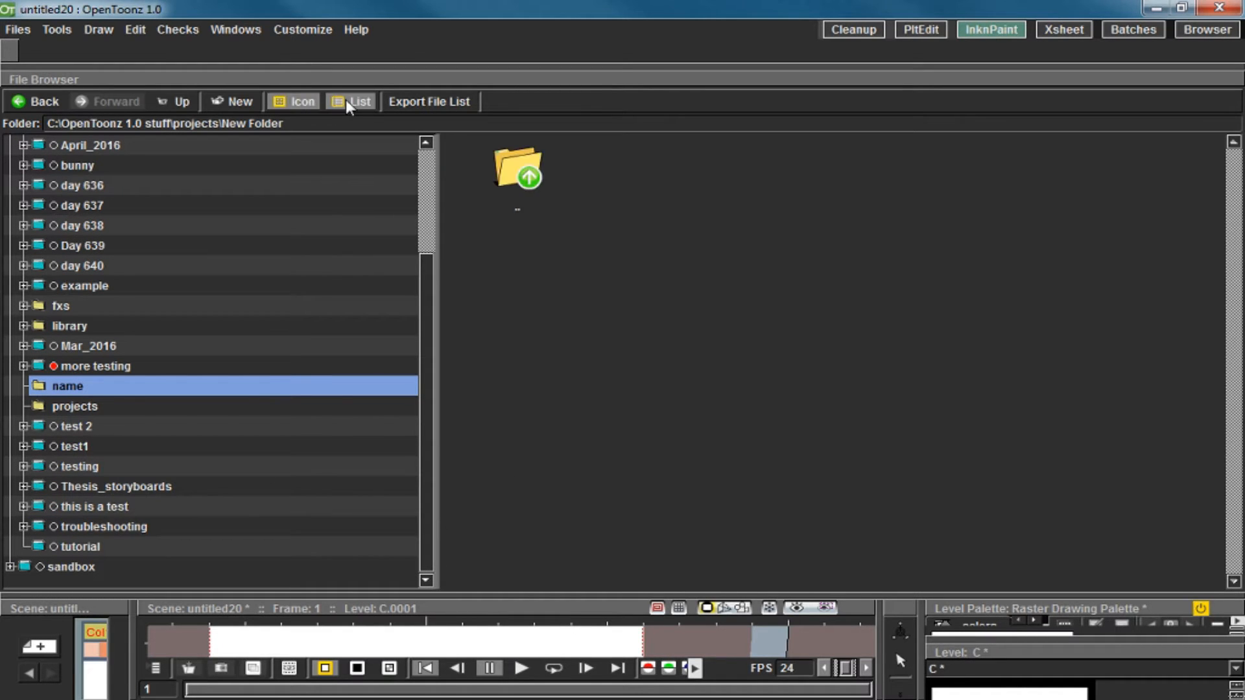
pyautogui.click(350, 104)
pyautogui.click(301, 102)
pyautogui.click(337, 104)
pyautogui.click(292, 102)
pyautogui.click(339, 103)
pyautogui.click(449, 104)
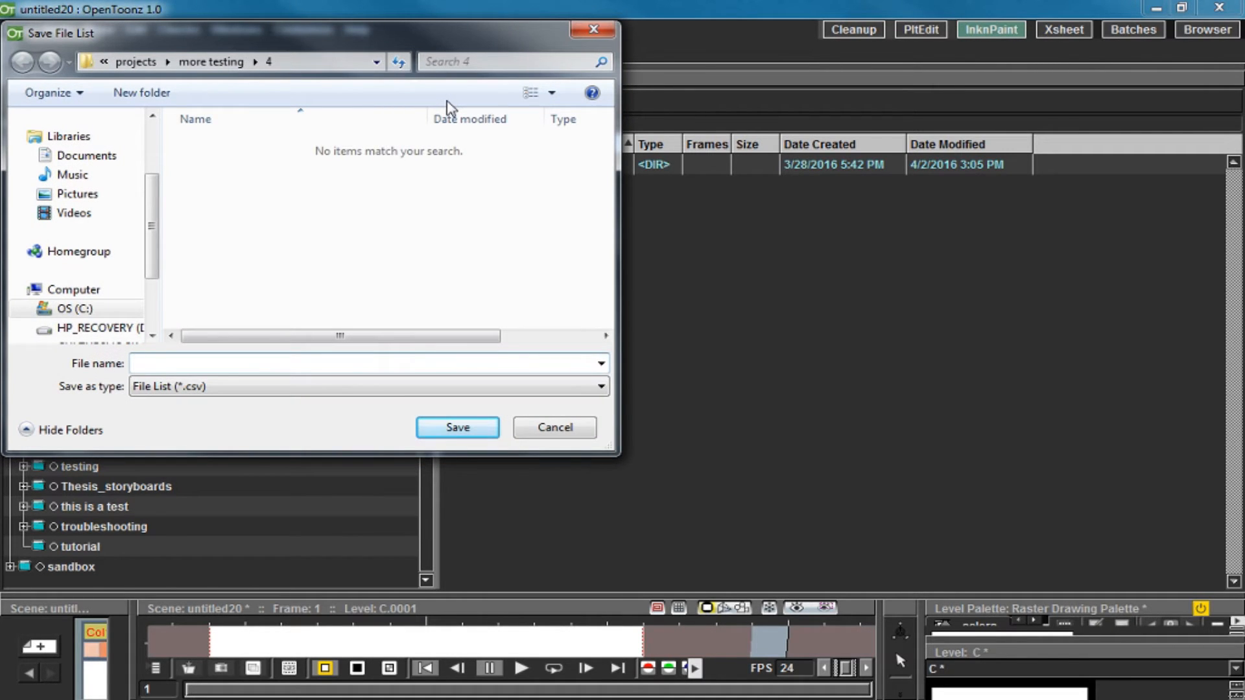
pyautogui.click(576, 436)
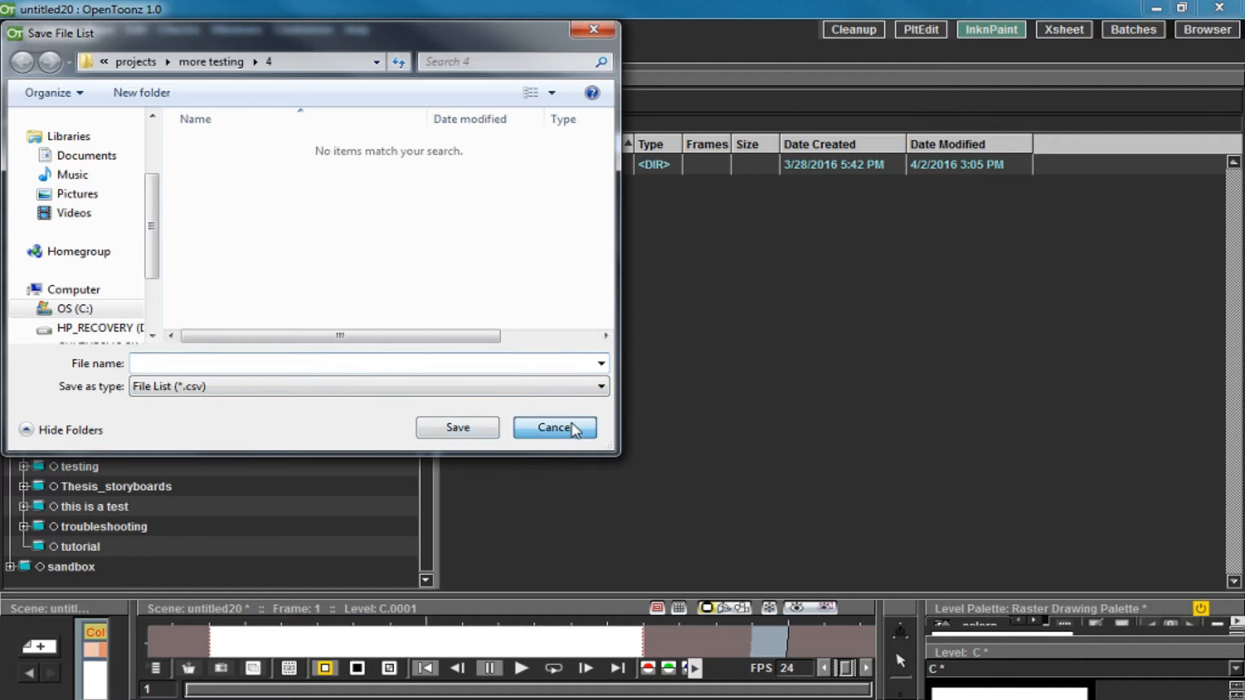
# Look over the project folder tree, move the floating File Browser until its title bar controls are reachable, and close it.
pyautogui.scroll(3, 147, 312)
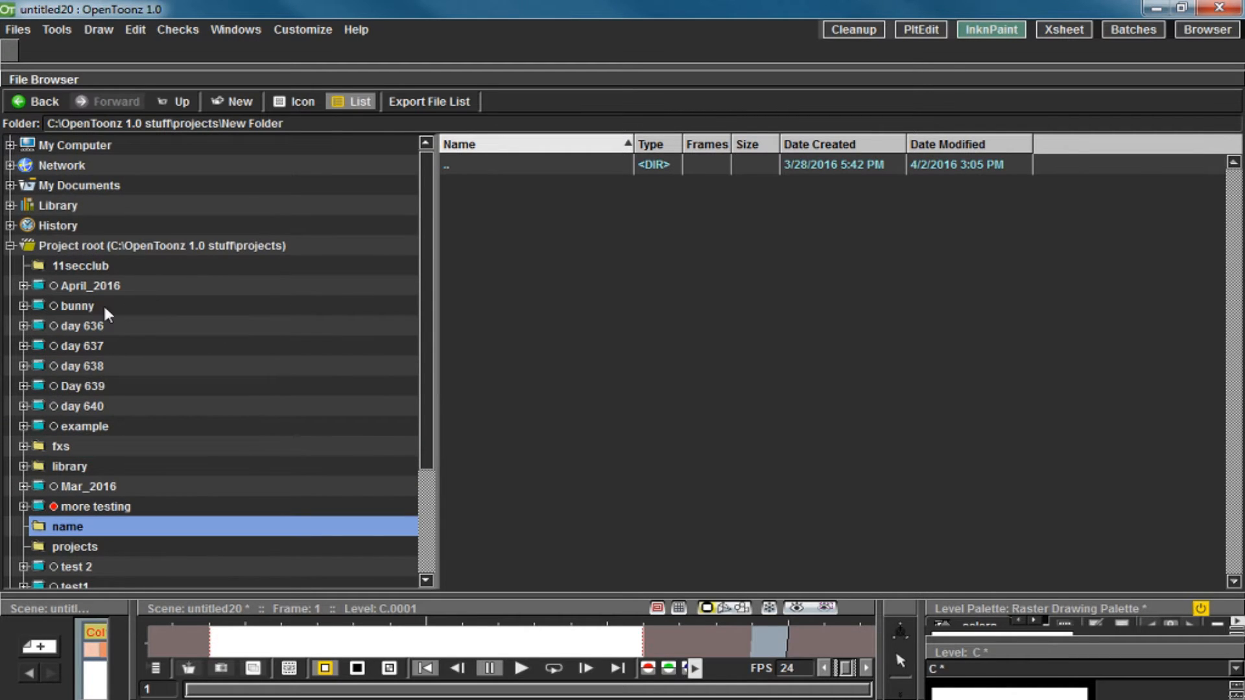
pyautogui.scroll(-3, 107, 315)
pyautogui.moveTo(543, 76); pyautogui.dragTo(245, 110)
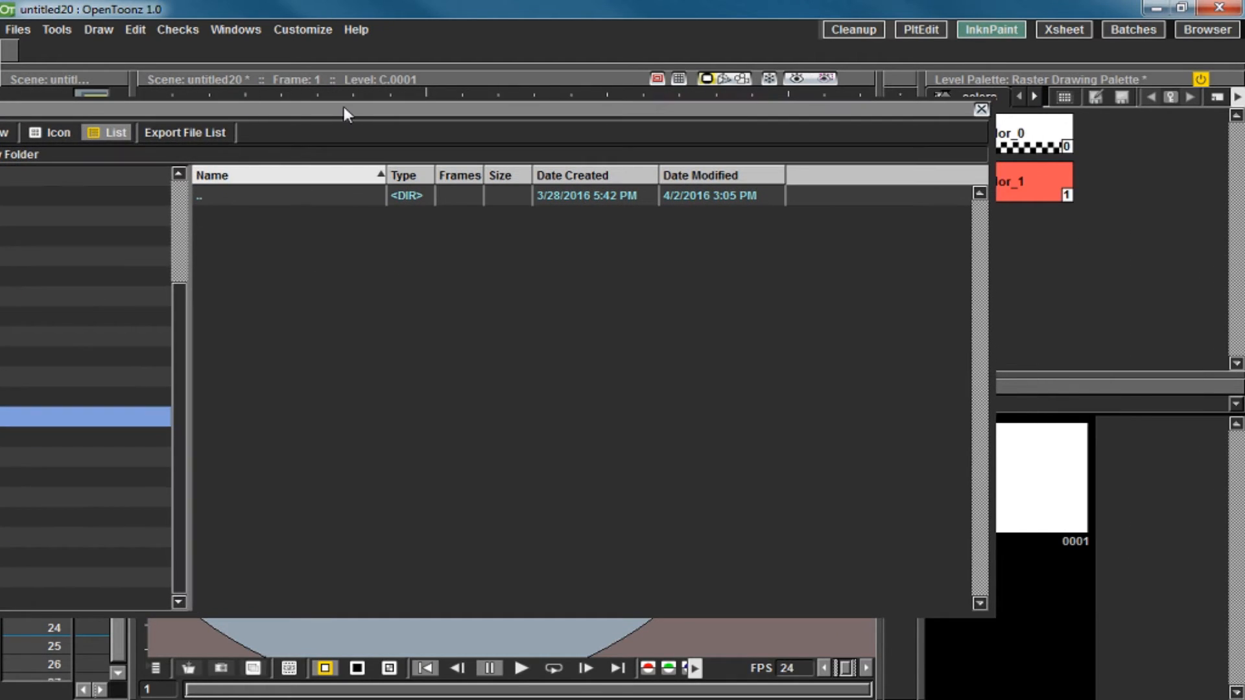
pyautogui.moveTo(344, 107); pyautogui.dragTo(446, 110)
pyautogui.click(1093, 108)
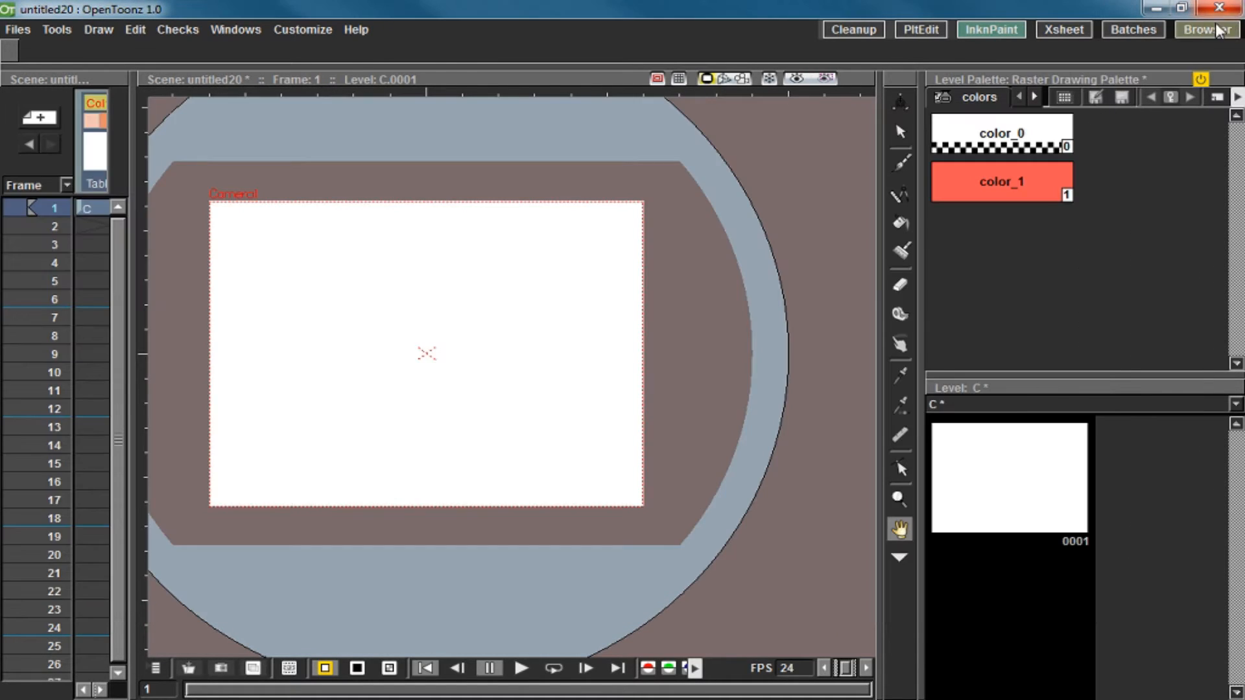
# Examine the project folders in the Browser room and return to the InknPaint room.
pyautogui.click(1207, 29)
pyautogui.scroll(-1, 989, 259)
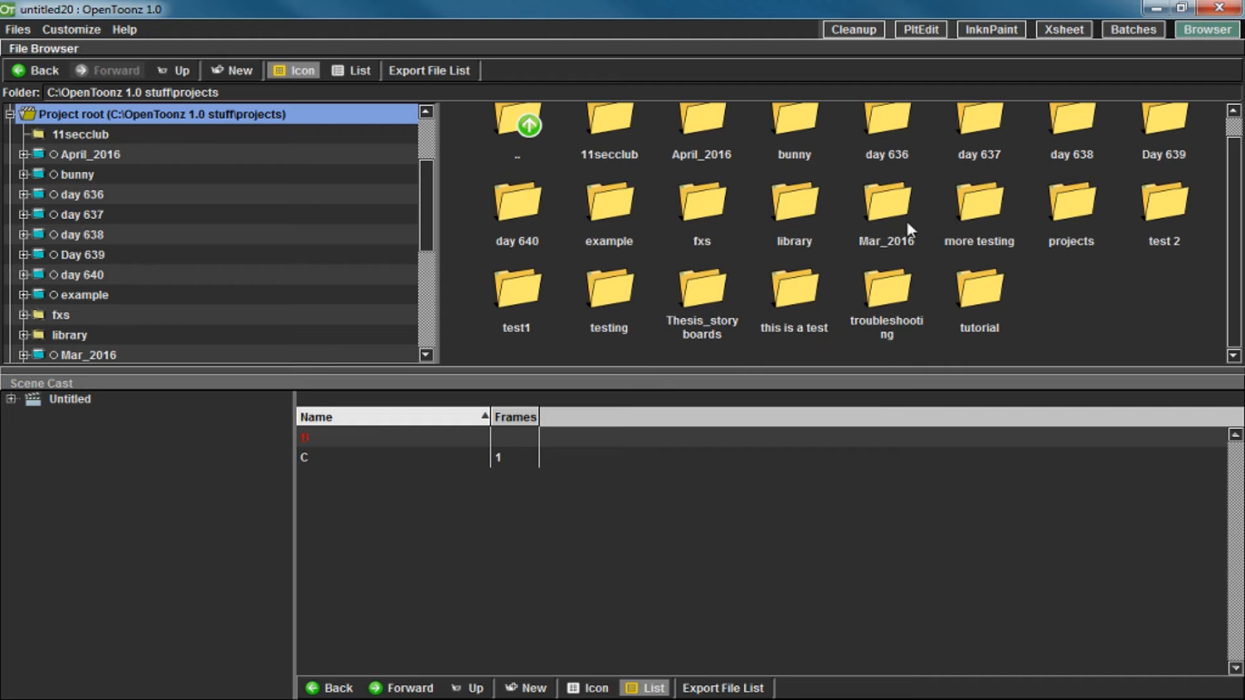
pyautogui.scroll(1, 820, 230)
pyautogui.scroll(-4, 167, 220)
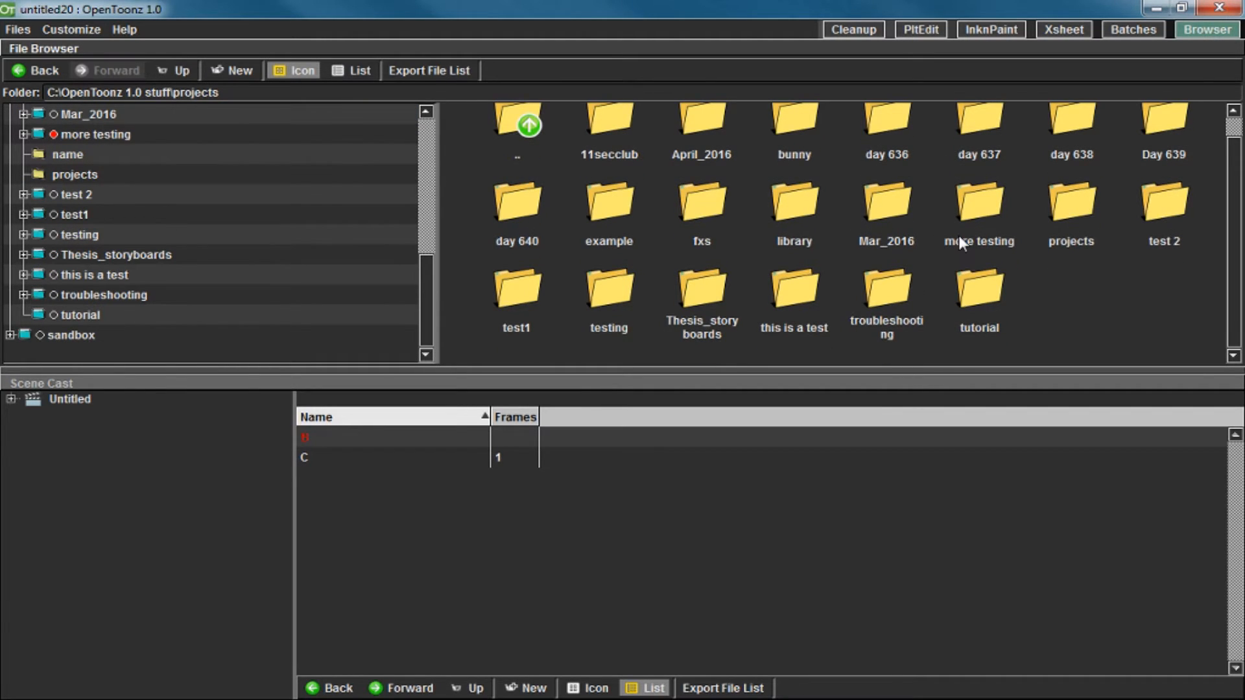
pyautogui.click(990, 31)
# Open a floating Level Strip over the viewer, reposition it and close it again.
pyautogui.click(225, 31)
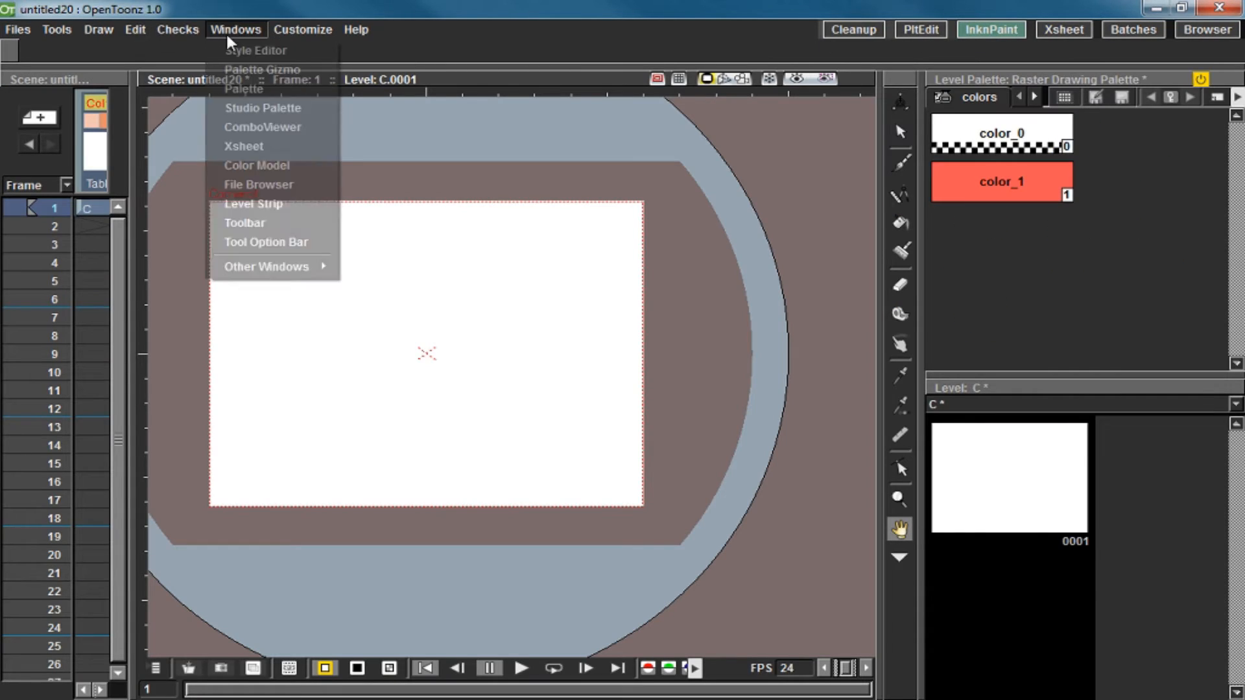
pyautogui.click(274, 202)
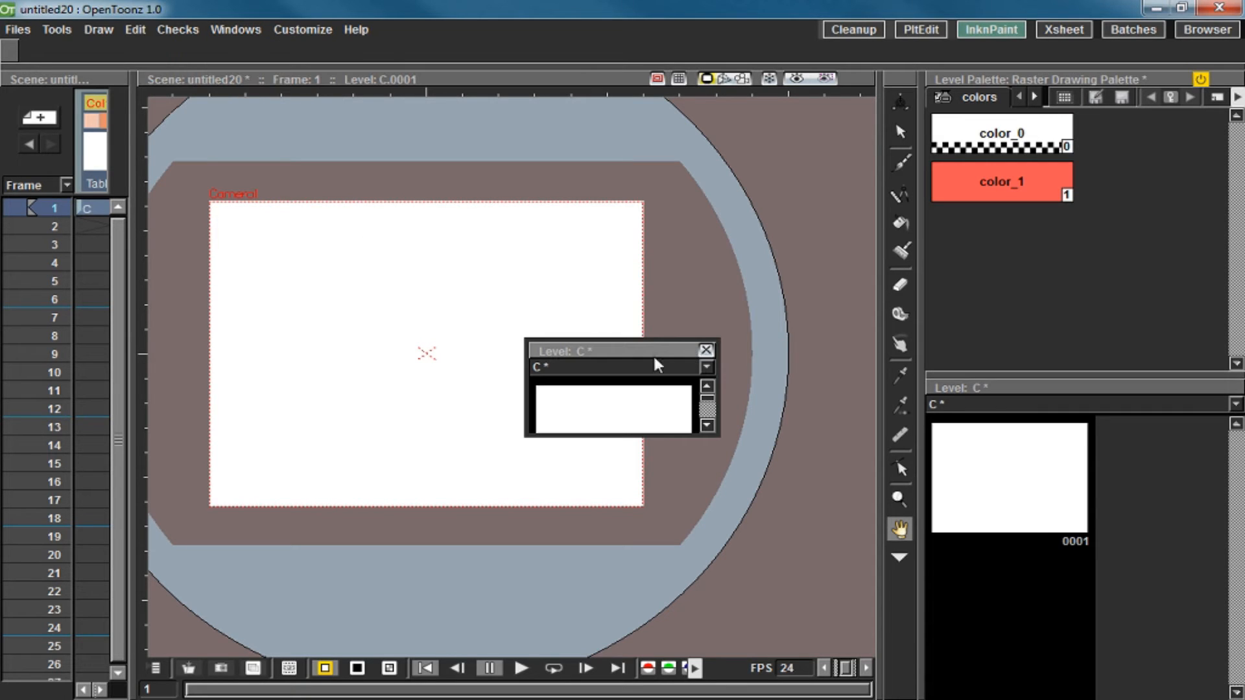
pyautogui.moveTo(652, 353); pyautogui.dragTo(697, 322)
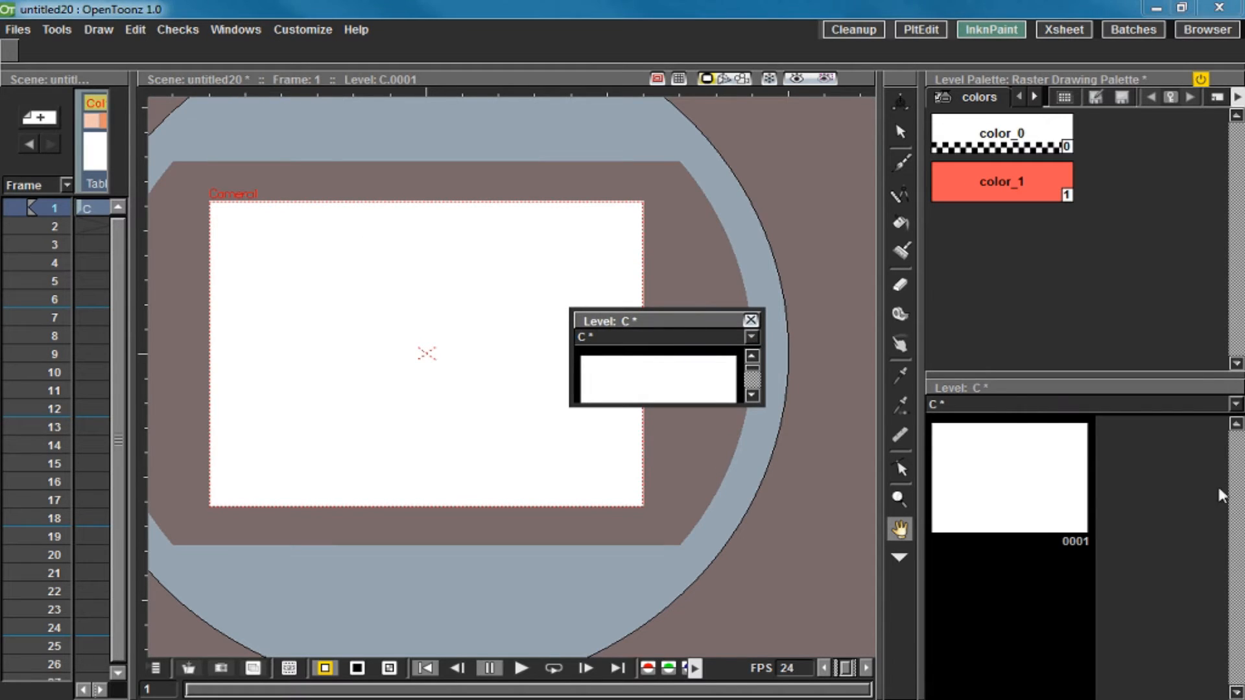
pyautogui.click(750, 319)
# Insert two blank frames into level C from frame 0001 in the docked Level Strip.
pyautogui.click(988, 480)
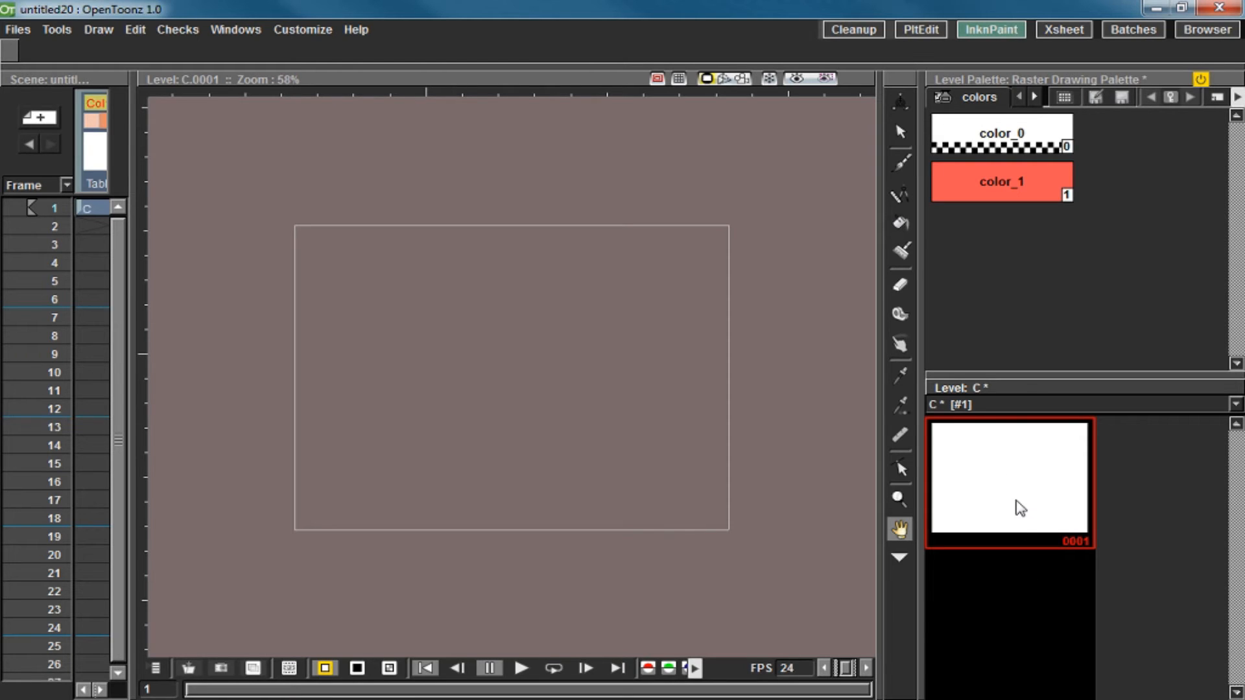
pyautogui.press('Insert')
pyautogui.press('Insert')
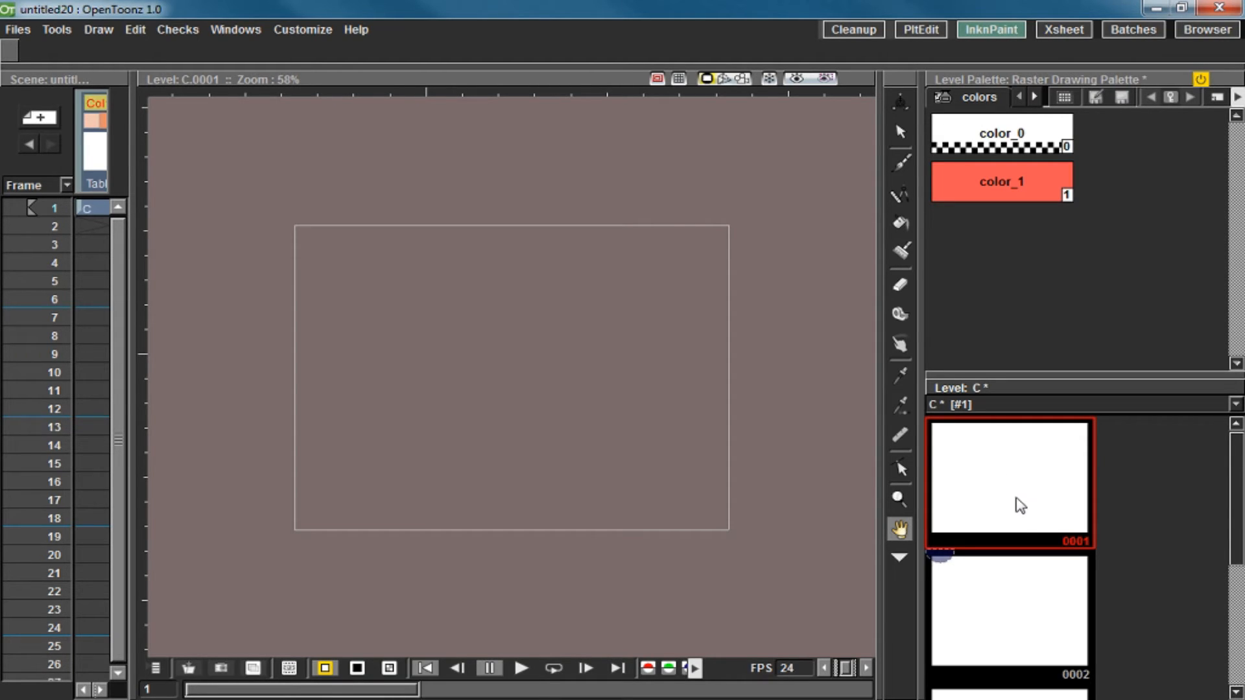
pyautogui.scroll(-2, 561, 356)
pyautogui.moveTo(561, 437); pyautogui.dragTo(522, 361)
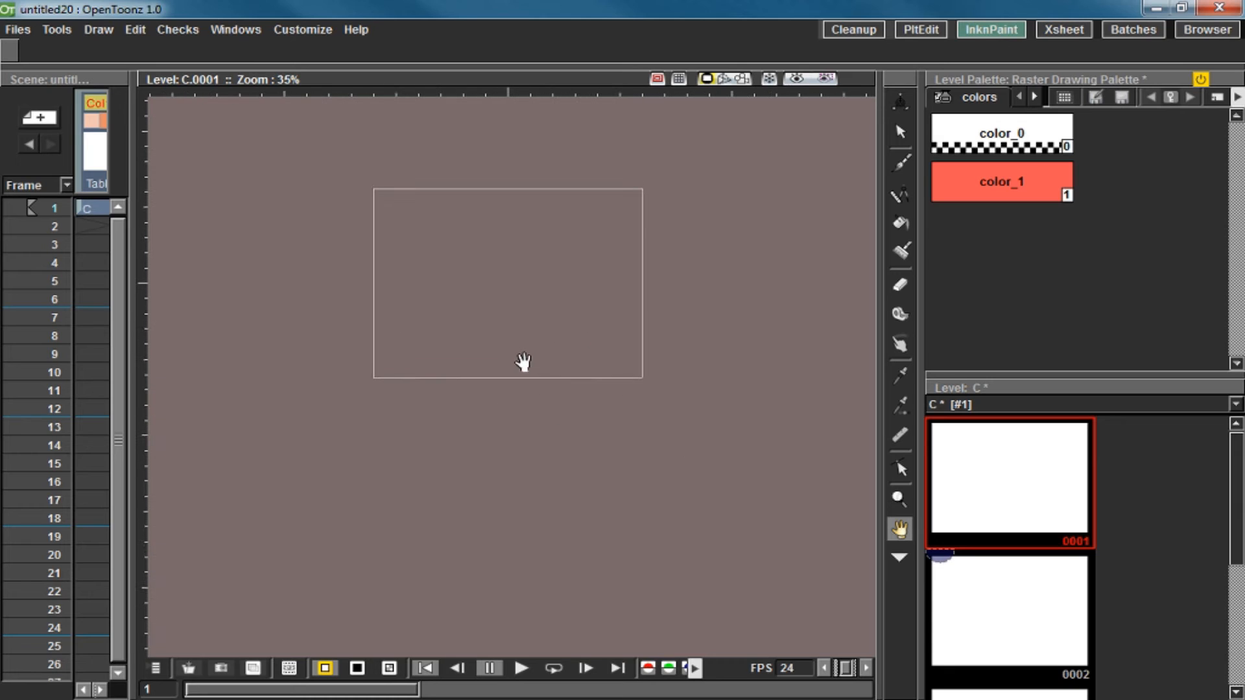
# Select frame 0002 in the Level Strip and look through the level's frames.
pyautogui.click(995, 551)
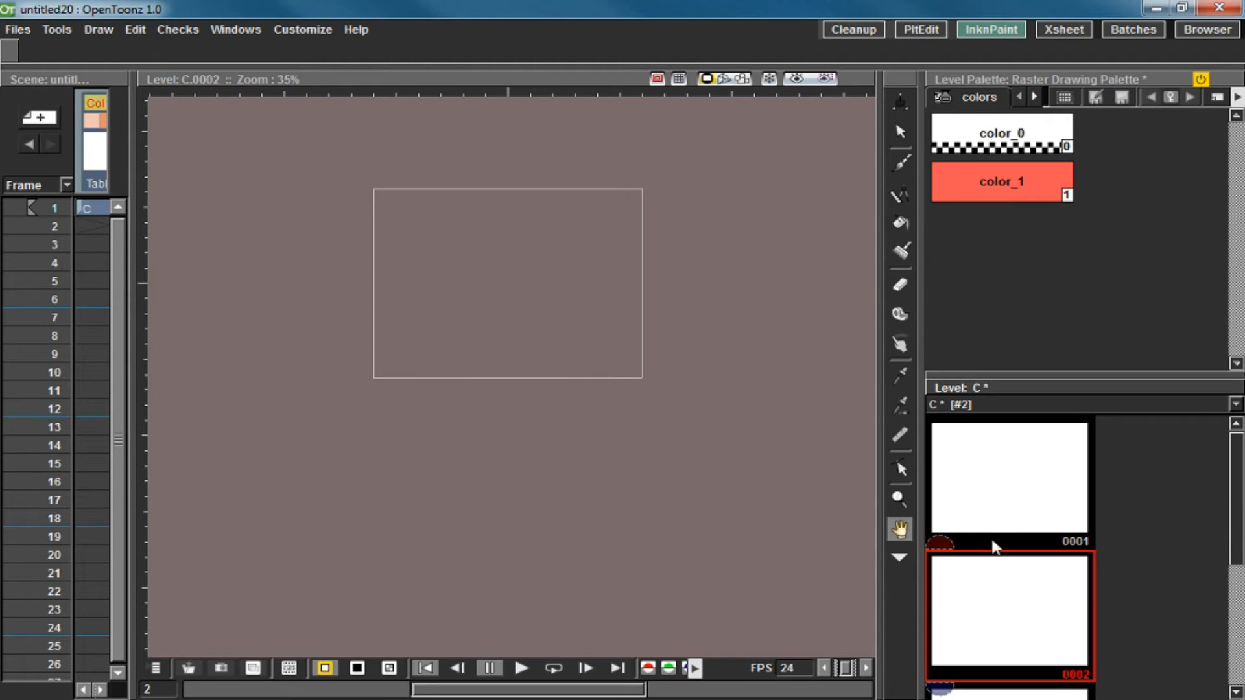
pyautogui.scroll(-1, 950, 538)
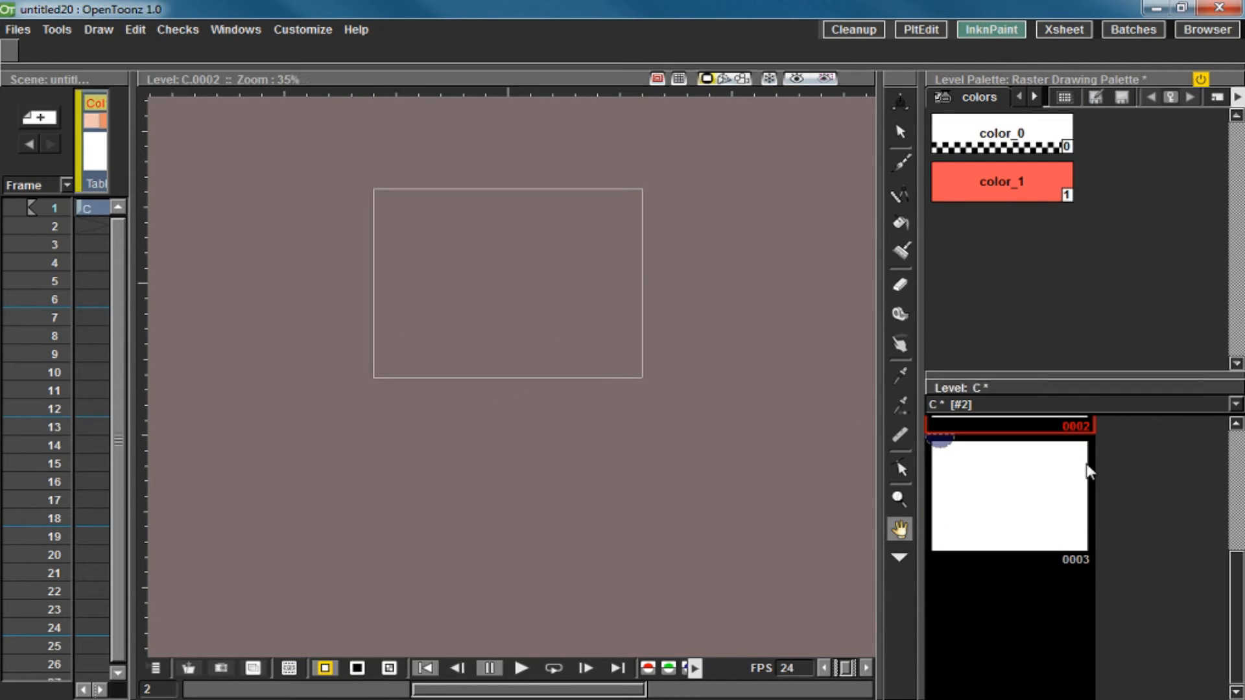
pyautogui.scroll(1, 1004, 483)
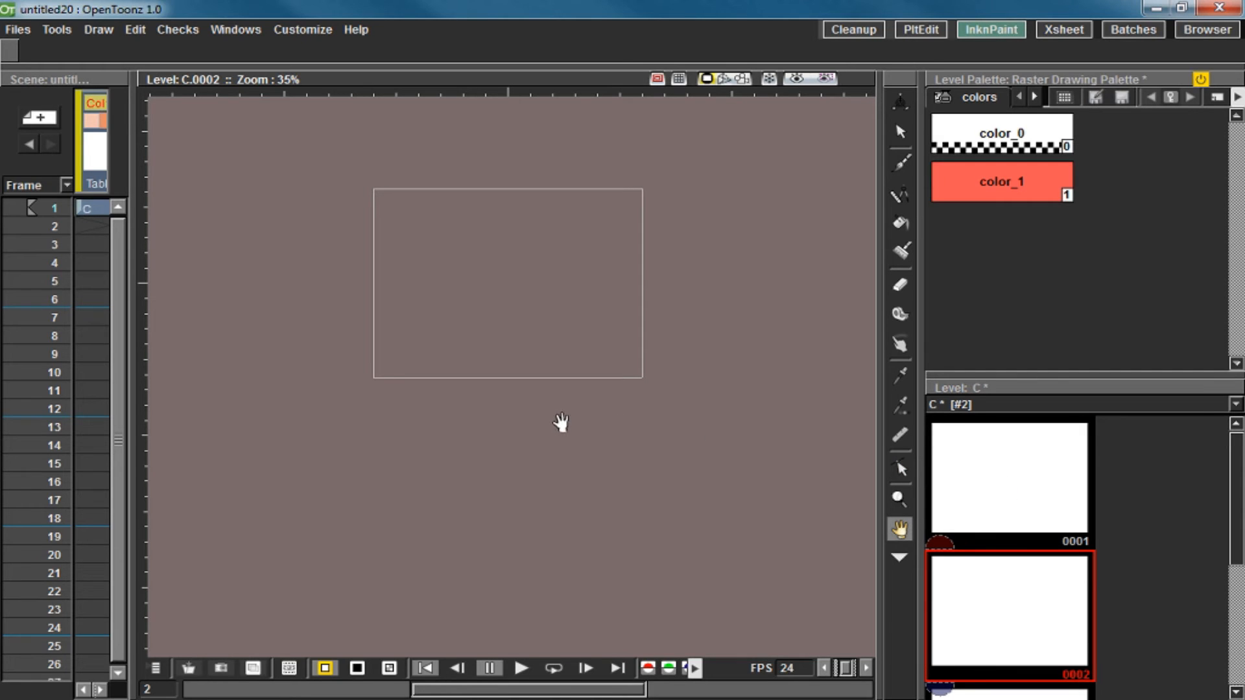
pyautogui.moveTo(528, 262); pyautogui.dragTo(501, 268)
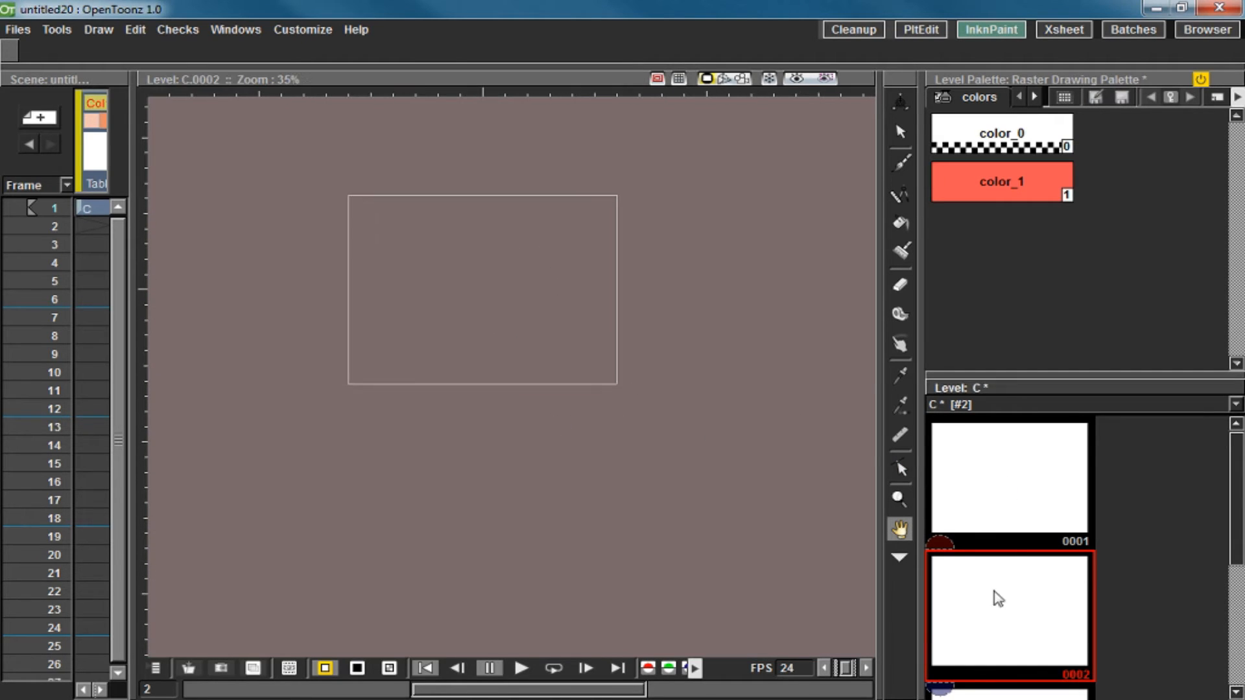
# Switch between frames 0001, 0002 and 0003 of level C in the Level Strip.
pyautogui.click(1022, 474)
pyautogui.scroll(-2, 1001, 541)
pyautogui.scroll(2, 998, 548)
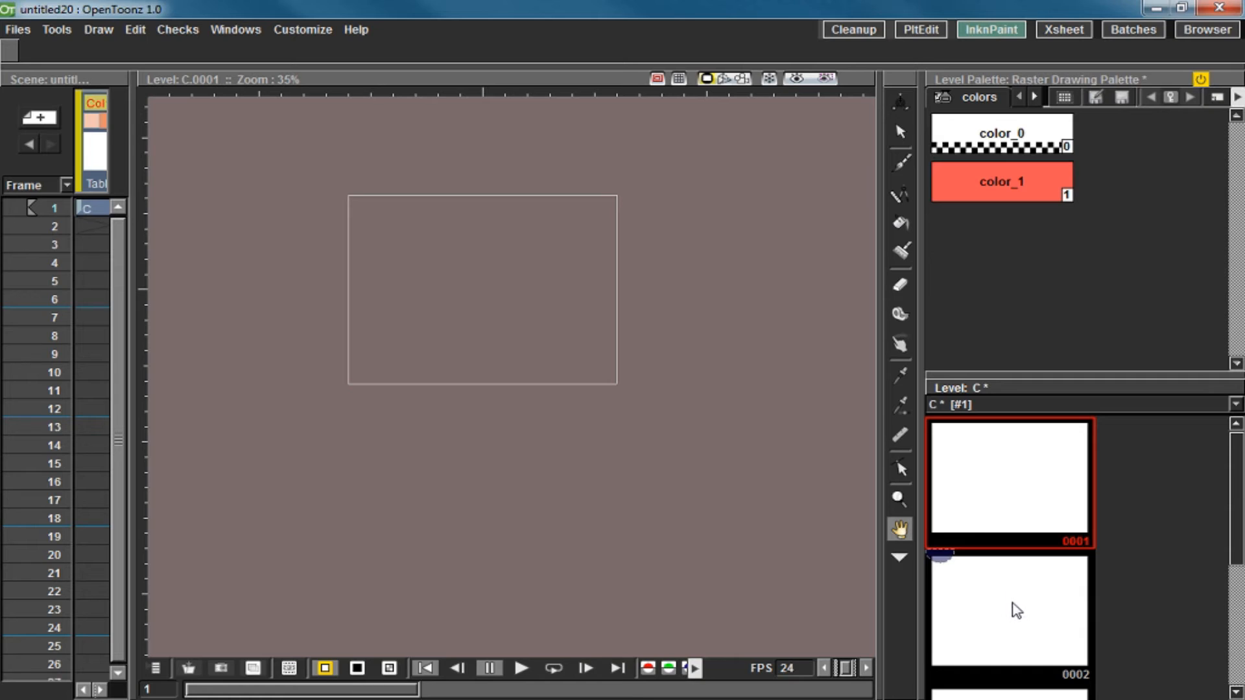
pyautogui.click(1016, 610)
pyautogui.scroll(3, 1027, 493)
pyautogui.click(1025, 515)
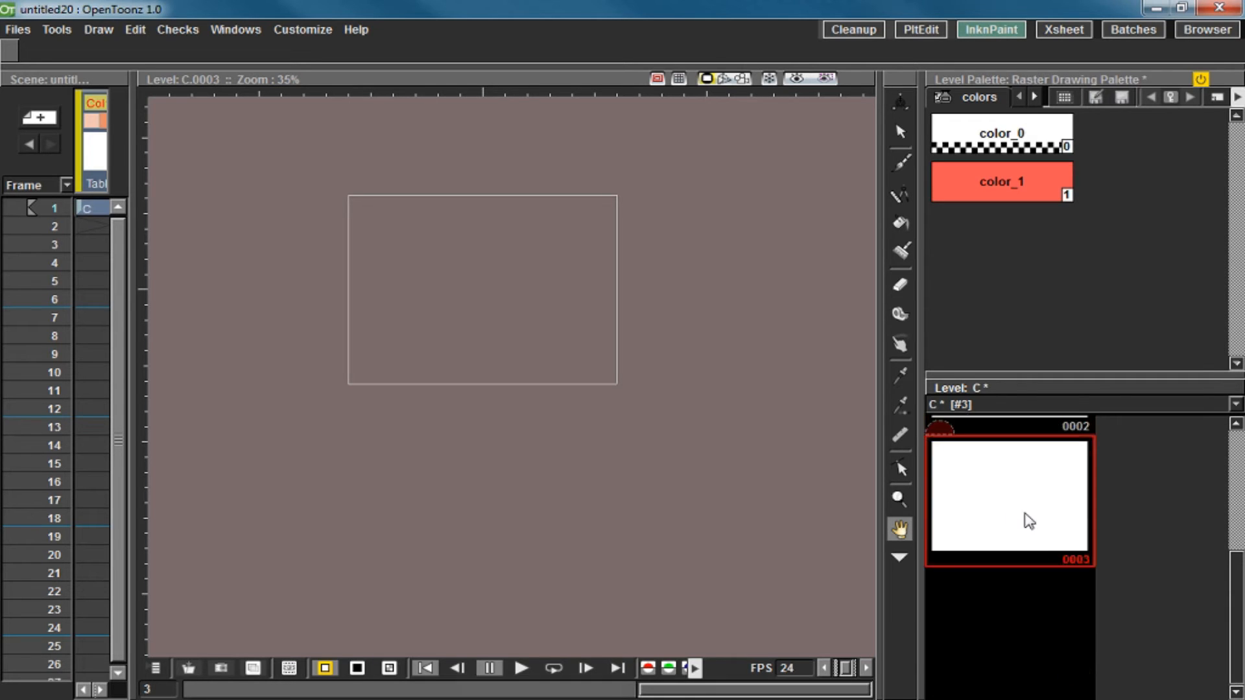
pyautogui.scroll(3, 1037, 496)
# With the Brush tool, draw an open circle in level frame 0002 and a hooked stroke at frame 1 of the Xsheet.
pyautogui.click(1019, 604)
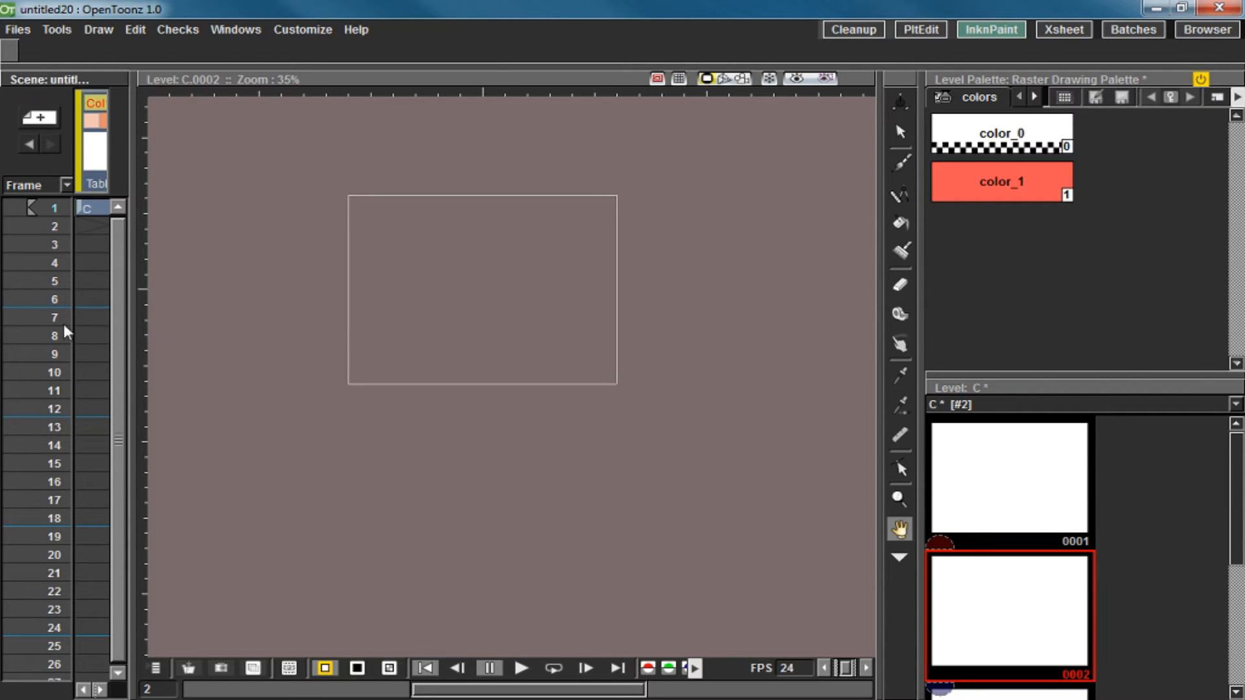
pyautogui.press('b')
pyautogui.moveTo(491, 249)
pyautogui.mouseDown()
pyautogui.moveTo(532, 293)
pyautogui.moveTo(526, 273)
pyautogui.mouseUp()
pyautogui.click(92, 211)
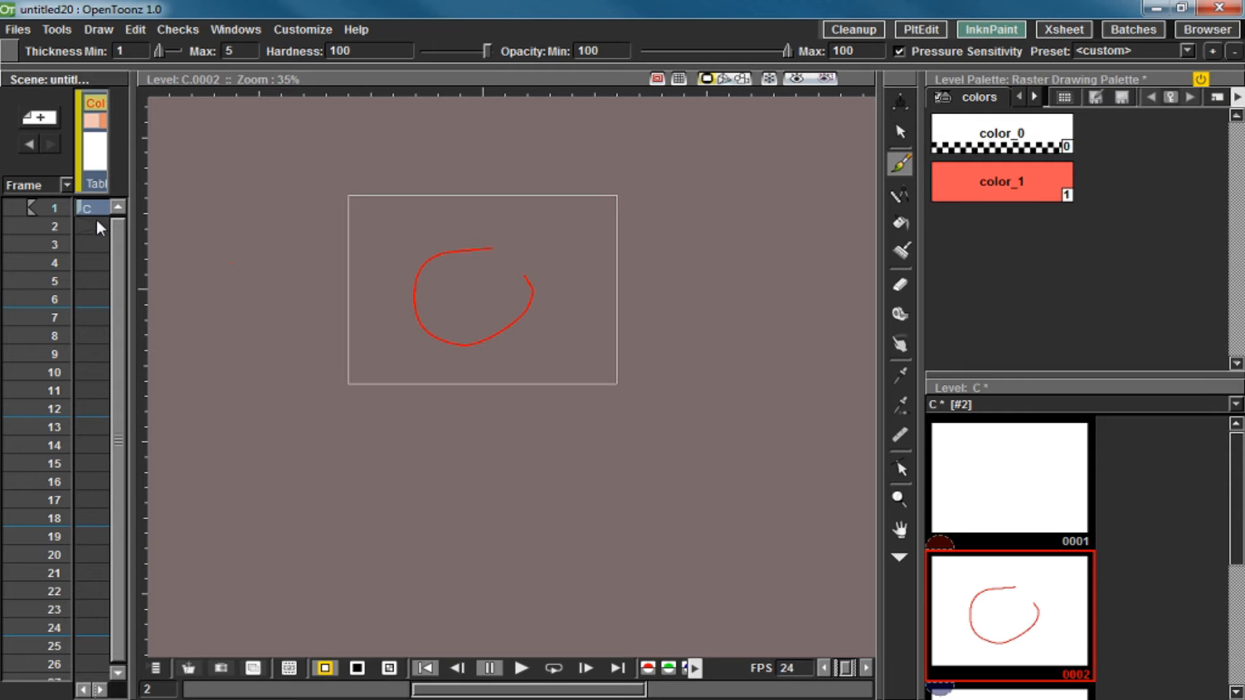
pyautogui.moveTo(477, 321); pyautogui.dragTo(519, 351)
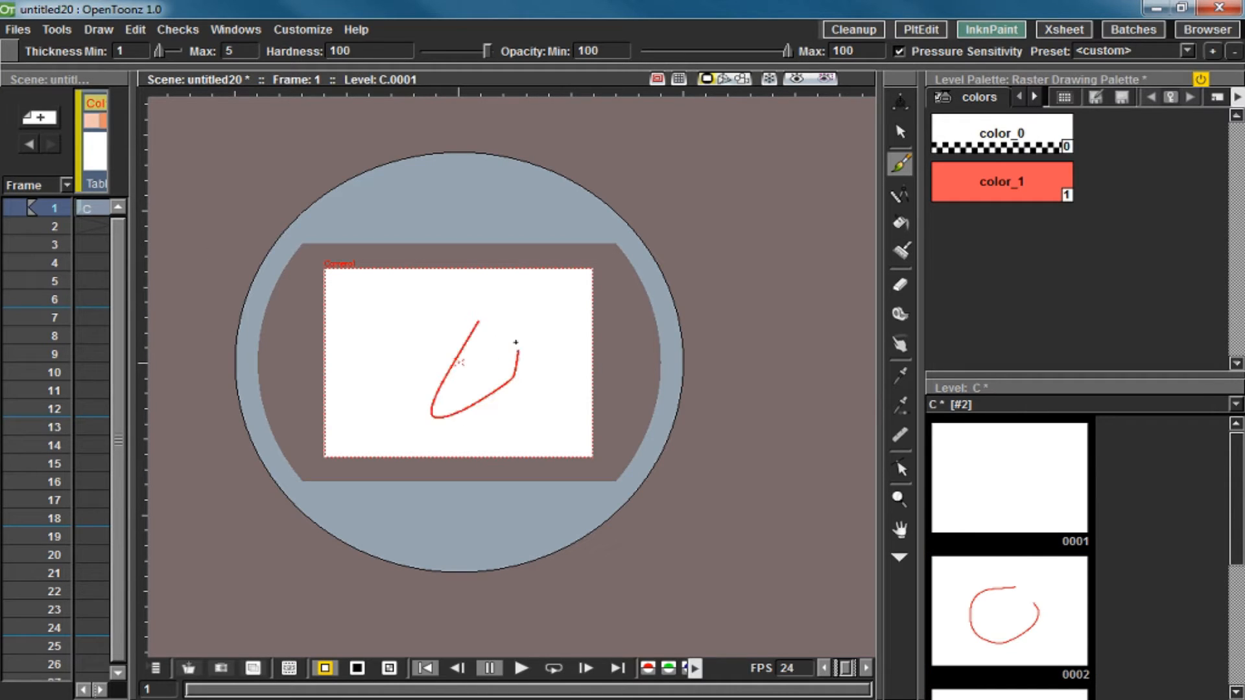
# Compare the drawings in frames 0001 and 0002 and toggle the onion skin marker of frame 0001 in the Level Strip.
pyautogui.click(1044, 506)
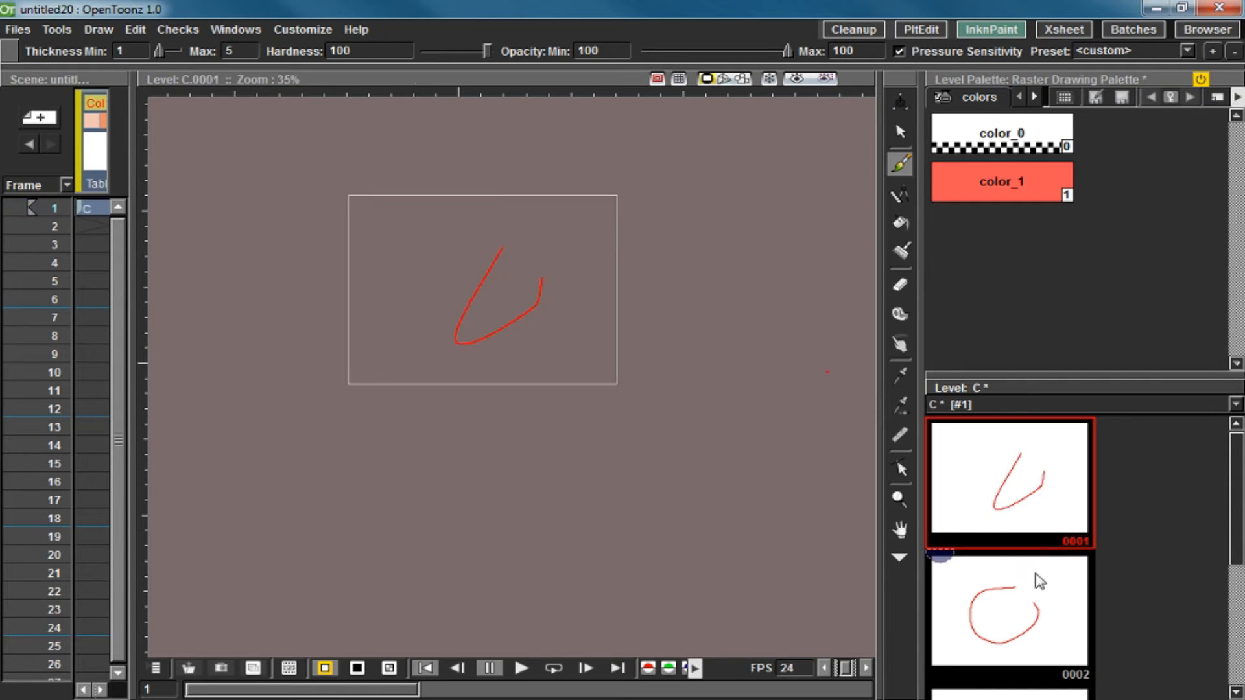
pyautogui.click(1037, 581)
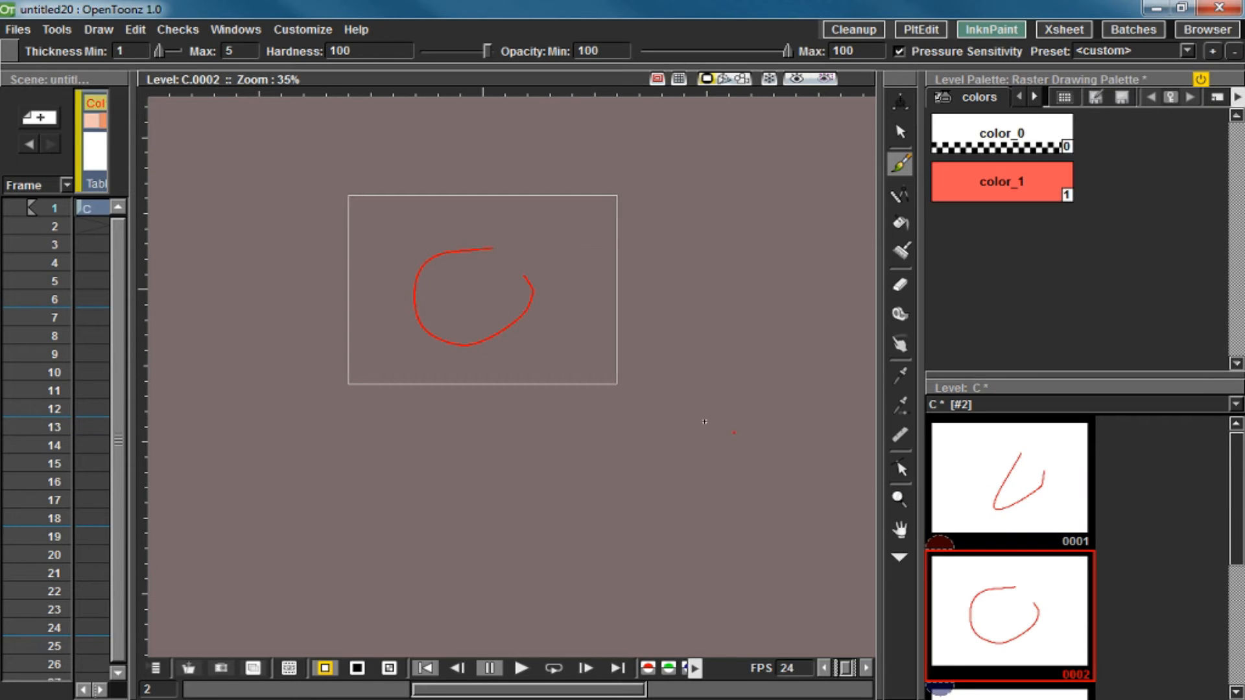
pyautogui.click(940, 483)
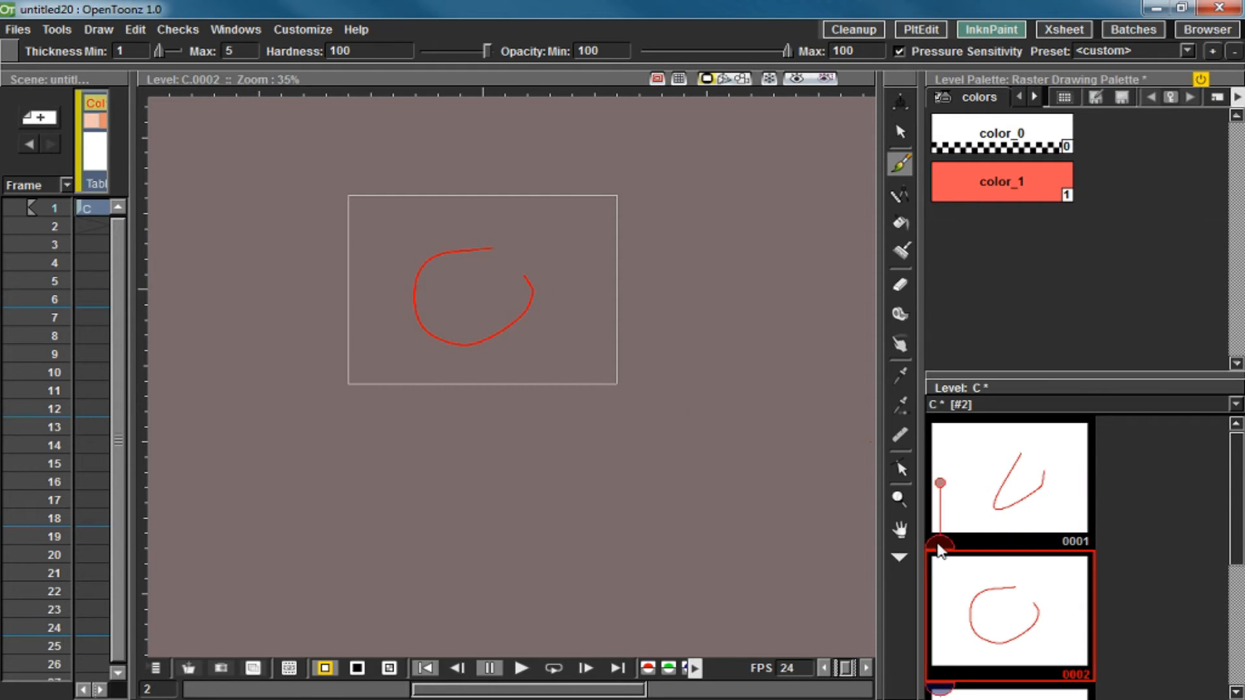
pyautogui.click(940, 483)
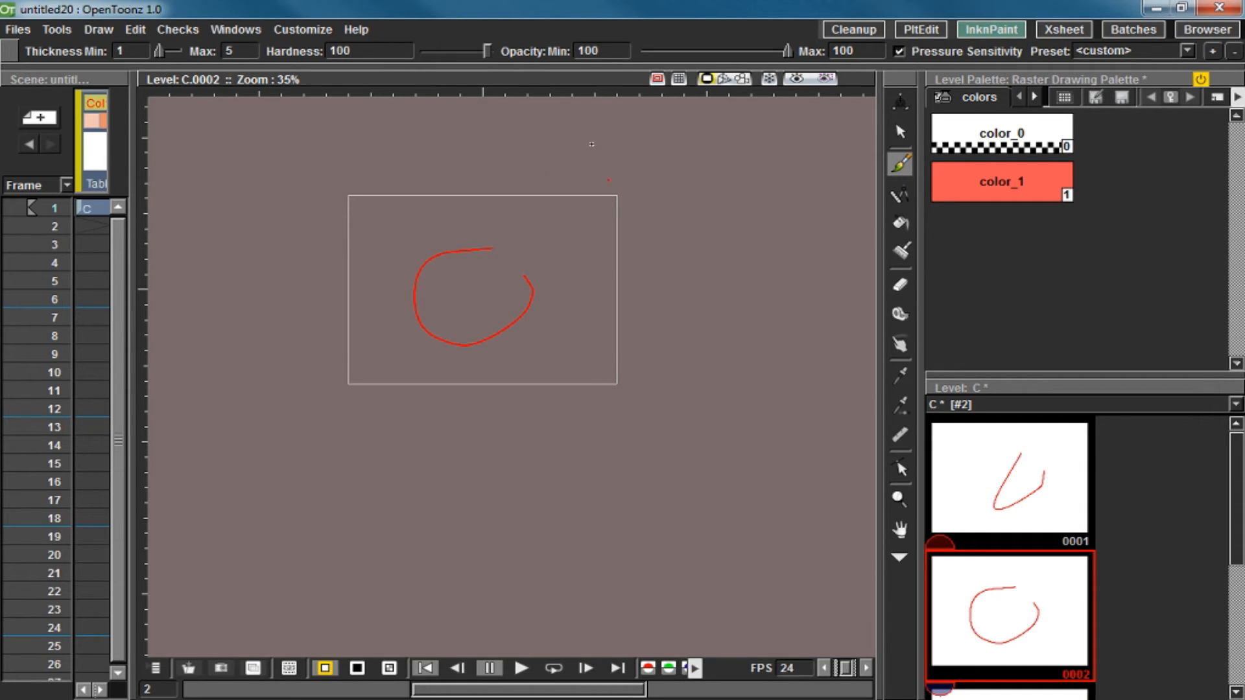
# Open a floating Toolbar over the viewer and pick the Hand Tool from its hidden tools.
pyautogui.click(236, 27)
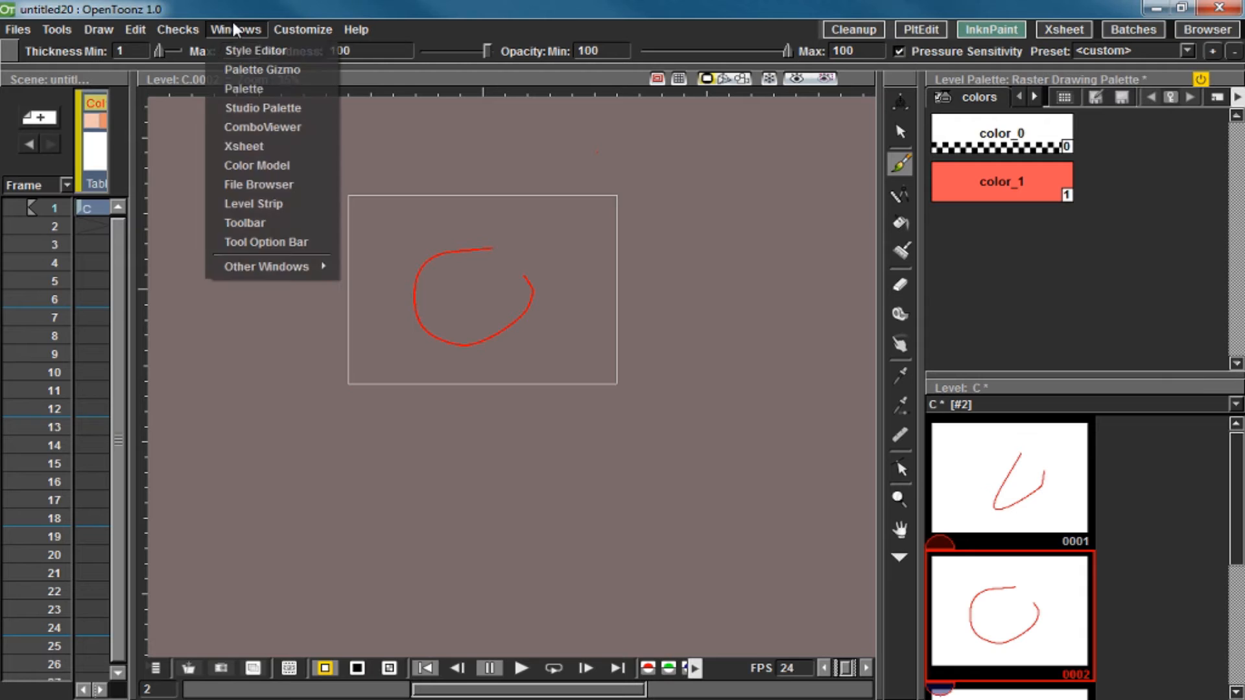
pyautogui.click(282, 223)
pyautogui.moveTo(613, 351); pyautogui.dragTo(467, 41)
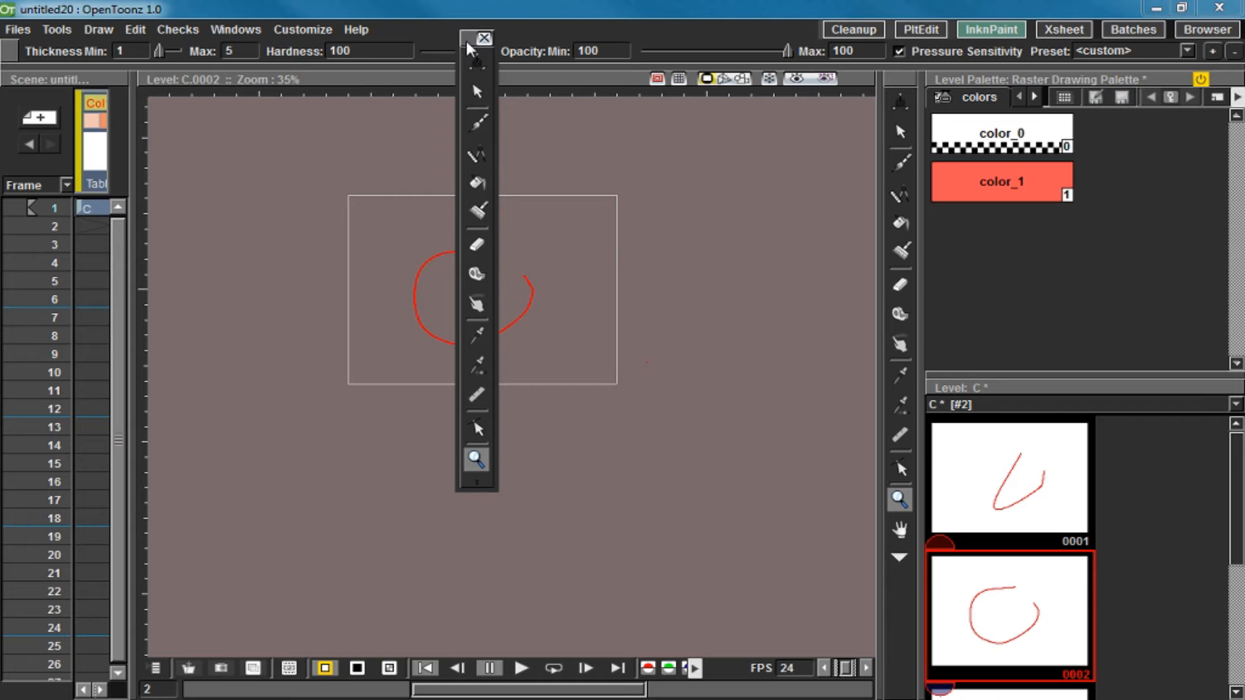
pyautogui.click(485, 482)
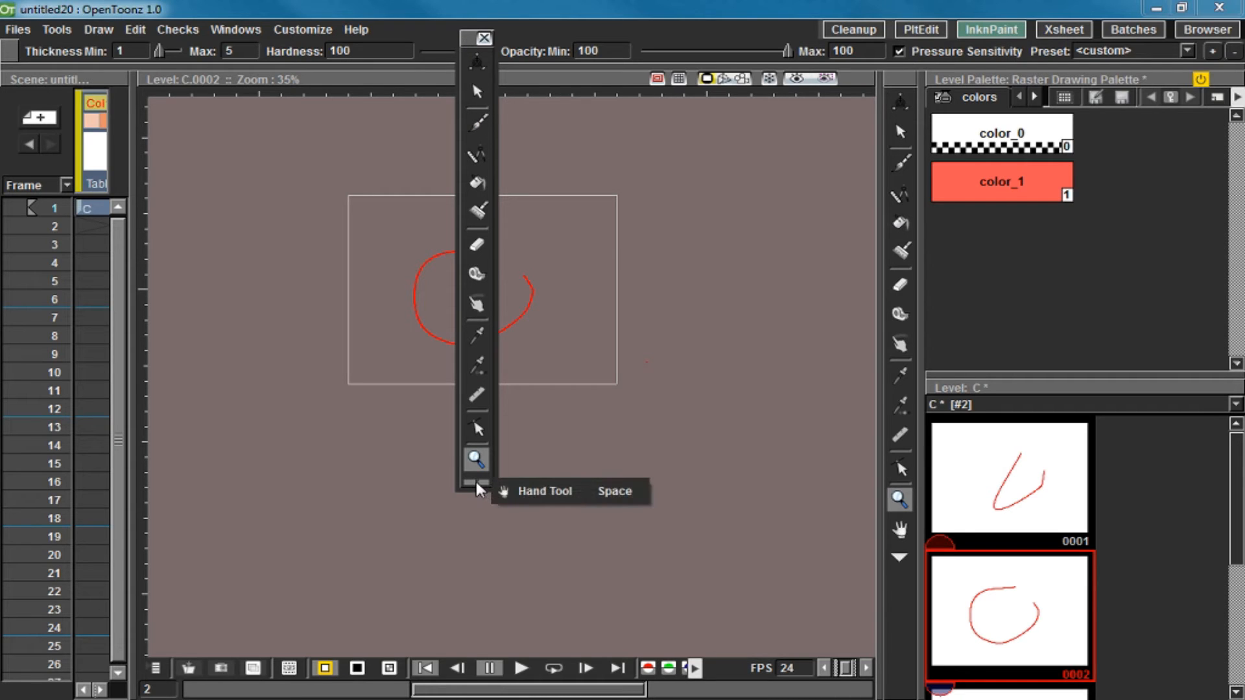
pyautogui.click(480, 483)
pyautogui.click(479, 482)
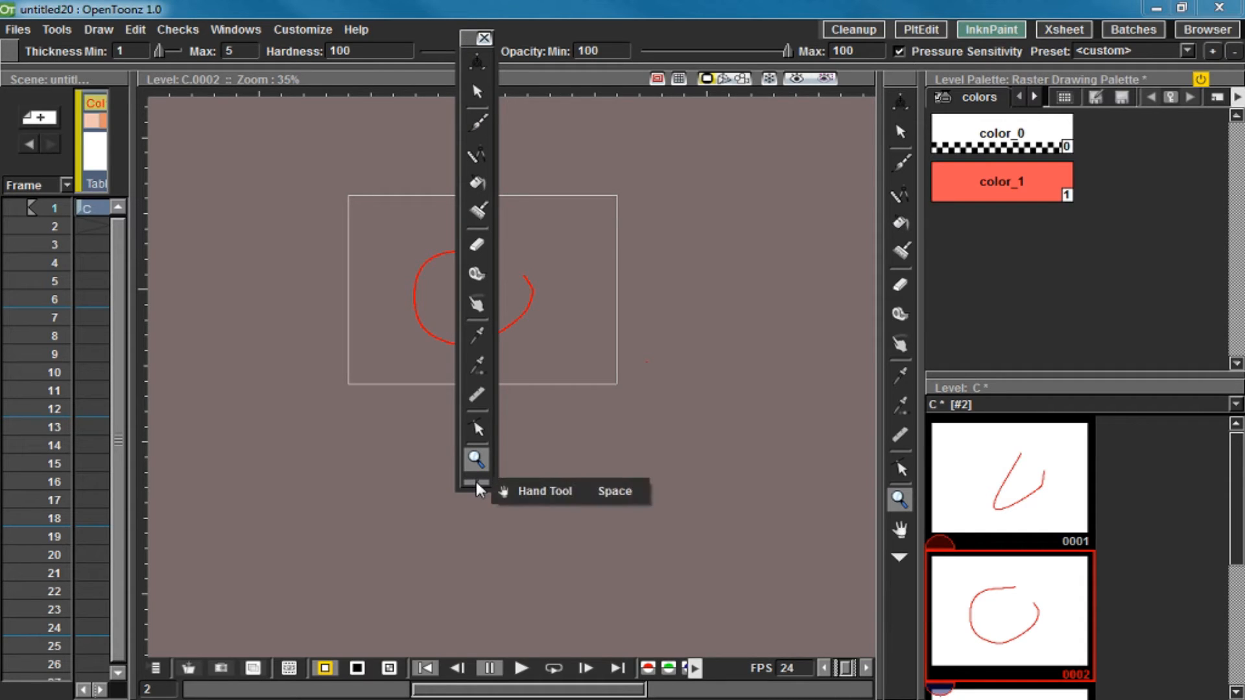
pyautogui.click(538, 491)
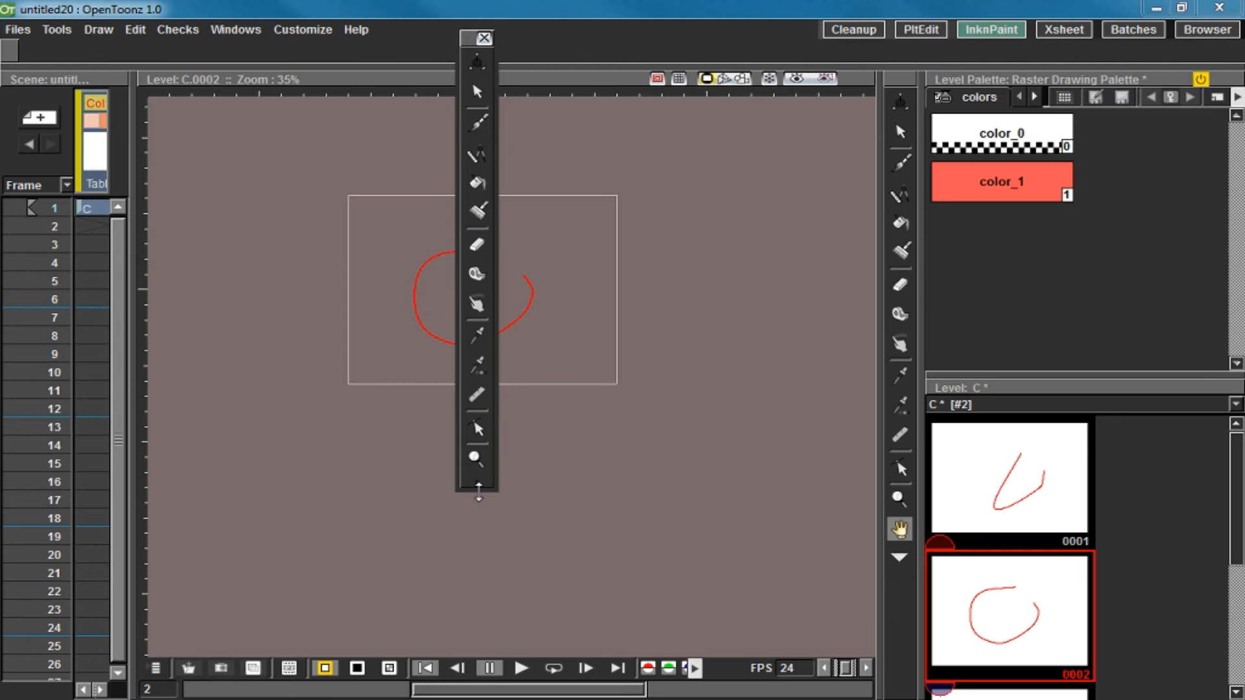
# Expand the docked toolbar to show more tools and lengthen the floating Toolbar.
pyautogui.click(900, 556)
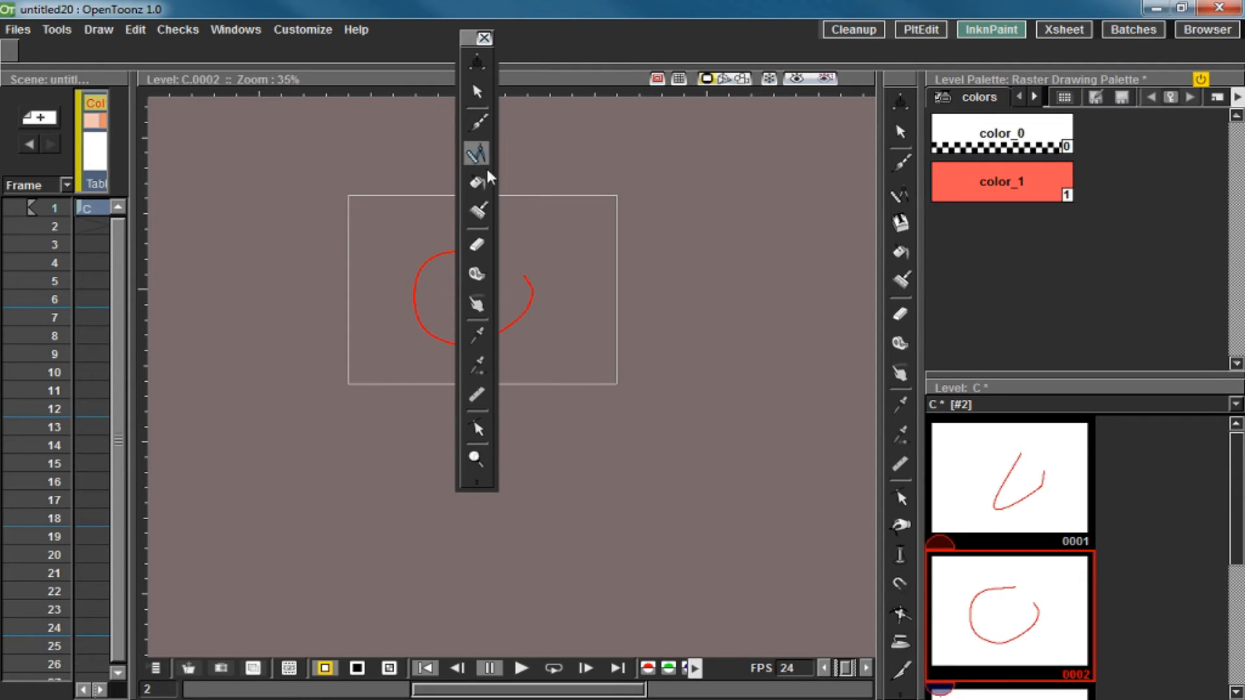
pyautogui.moveTo(493, 493); pyautogui.dragTo(493, 592)
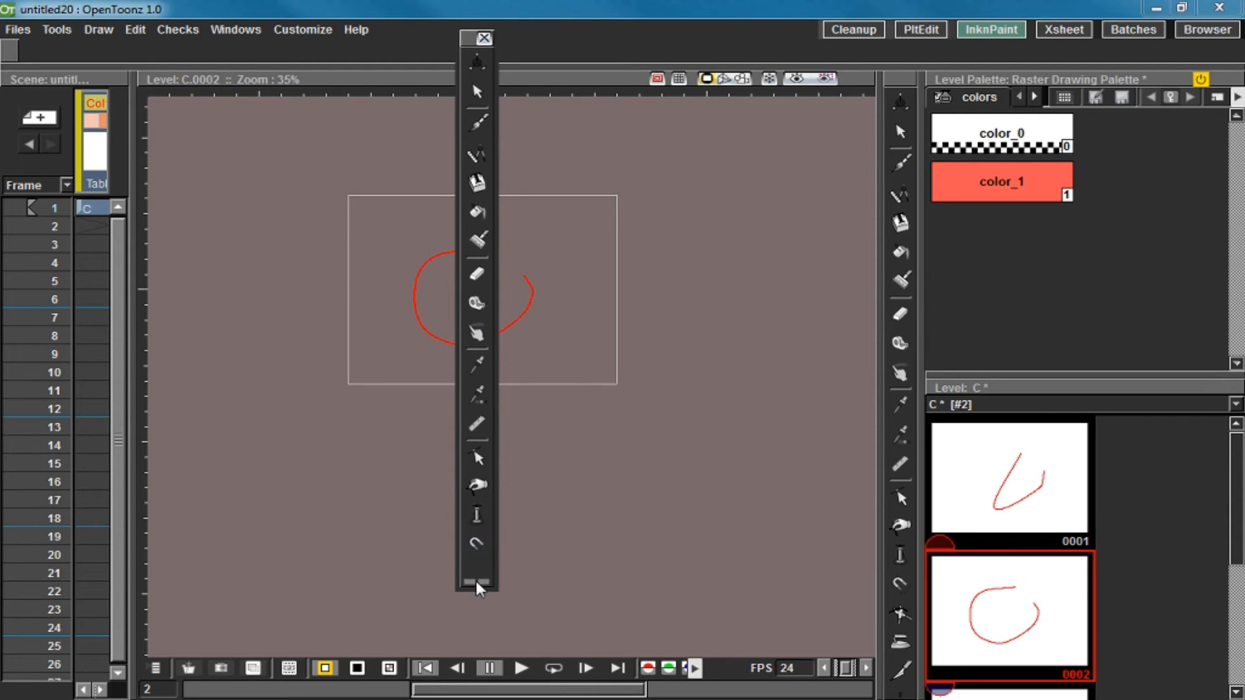
# Examine the remaining hidden tools of the docked and floating toolbars and close the floating Toolbar.
pyautogui.click(478, 582)
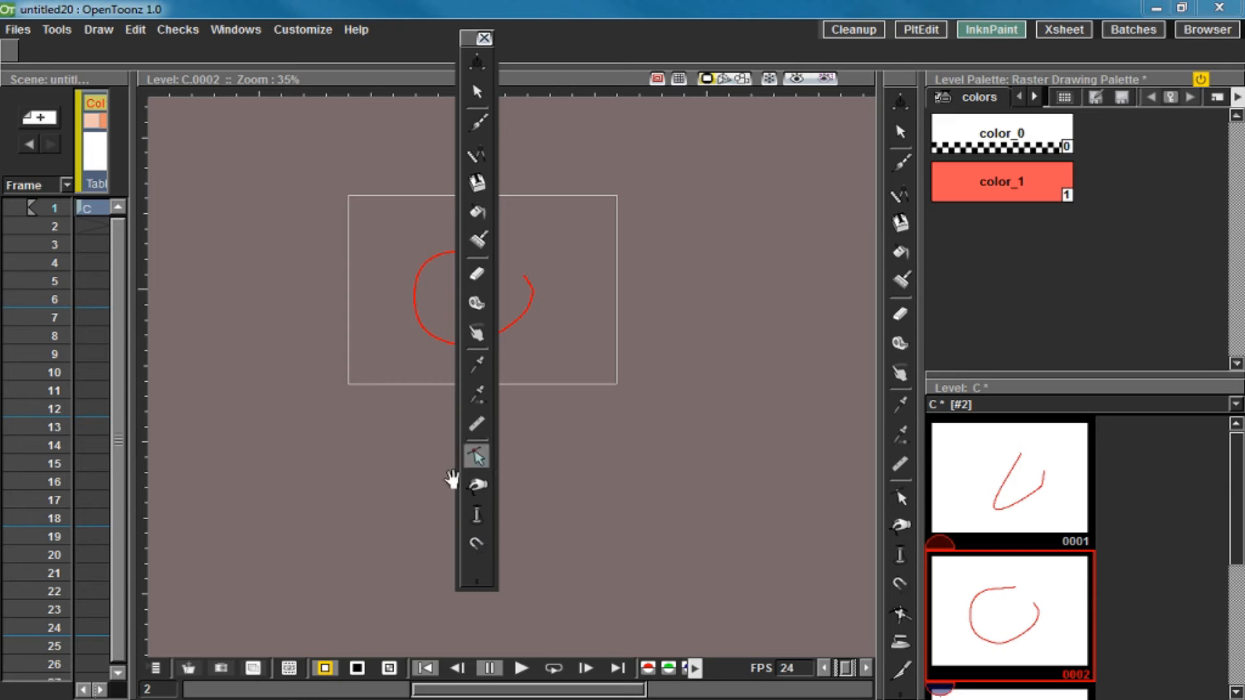
pyautogui.click(900, 692)
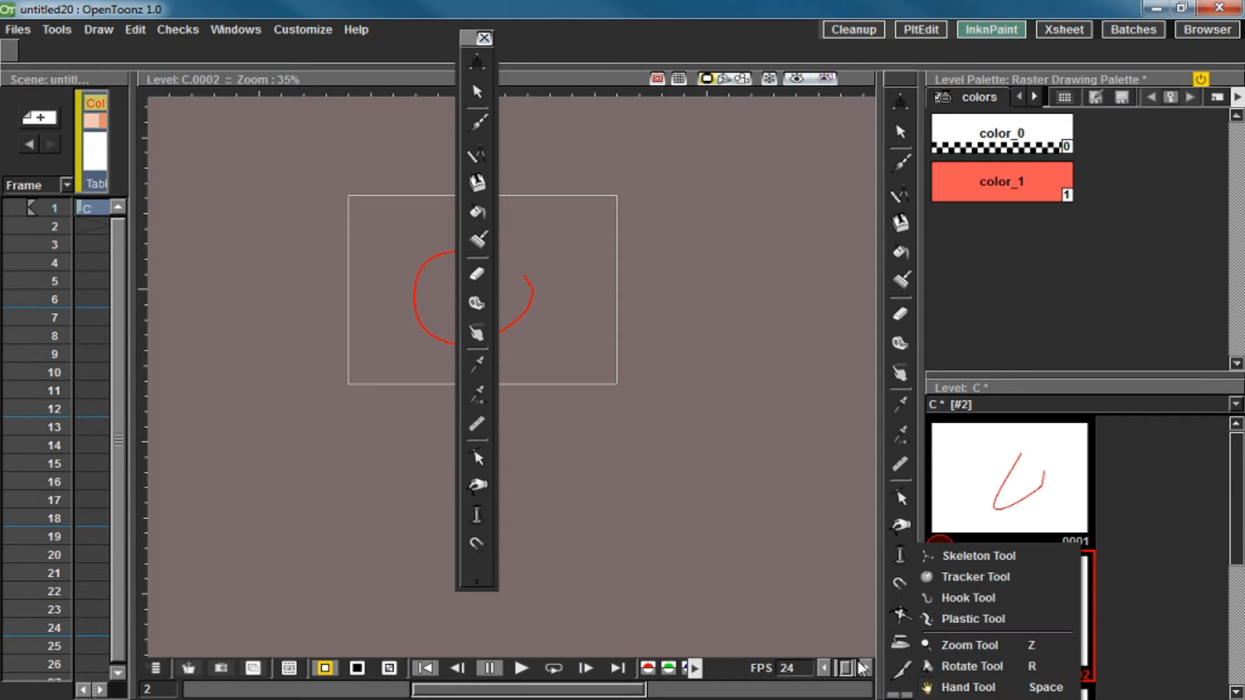
pyautogui.click(759, 621)
pyautogui.click(469, 585)
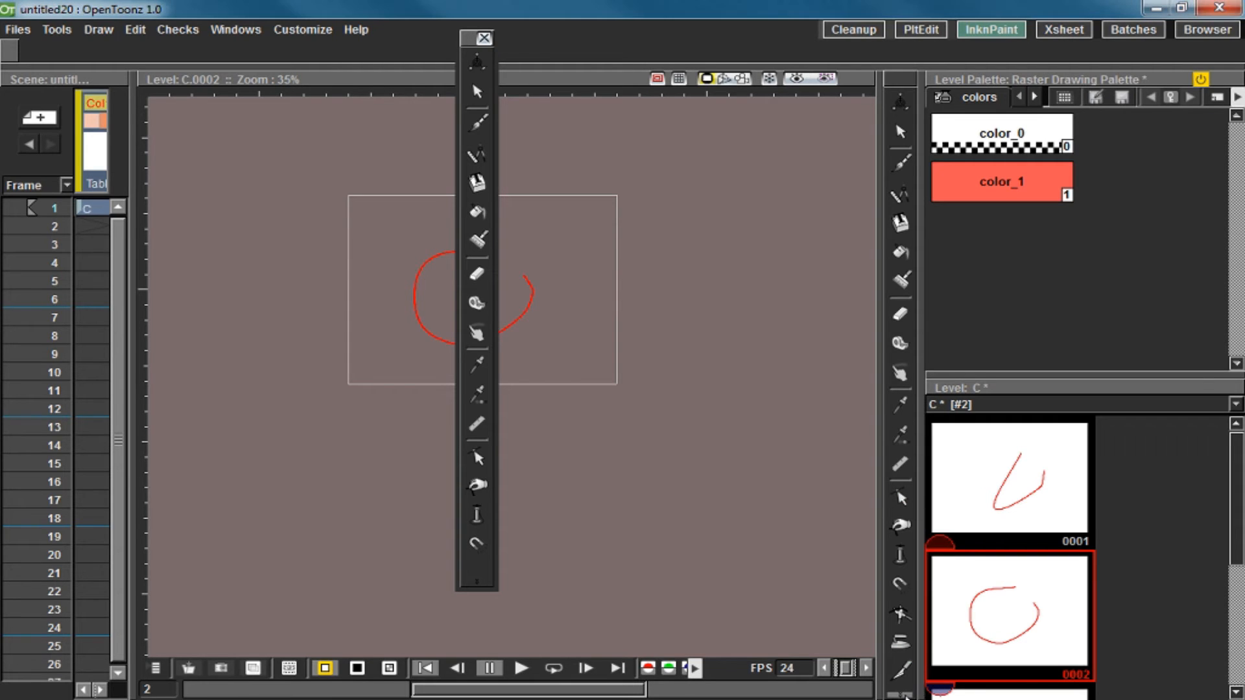
pyautogui.click(902, 694)
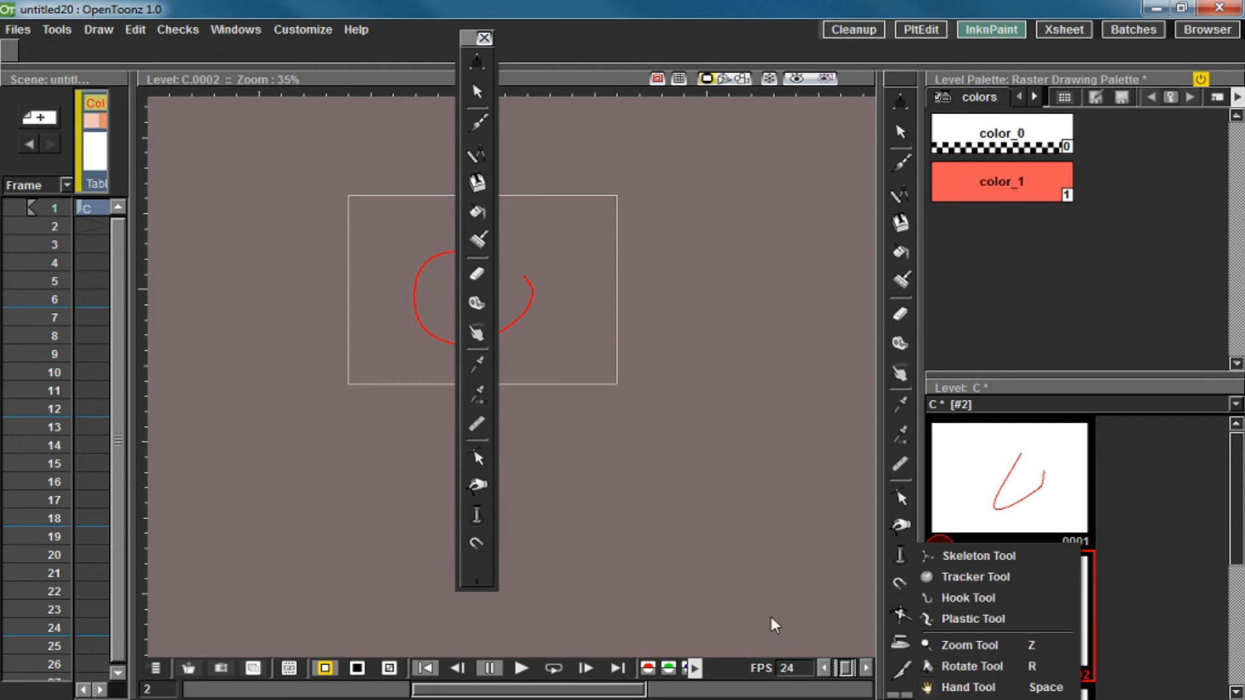
pyautogui.click(475, 582)
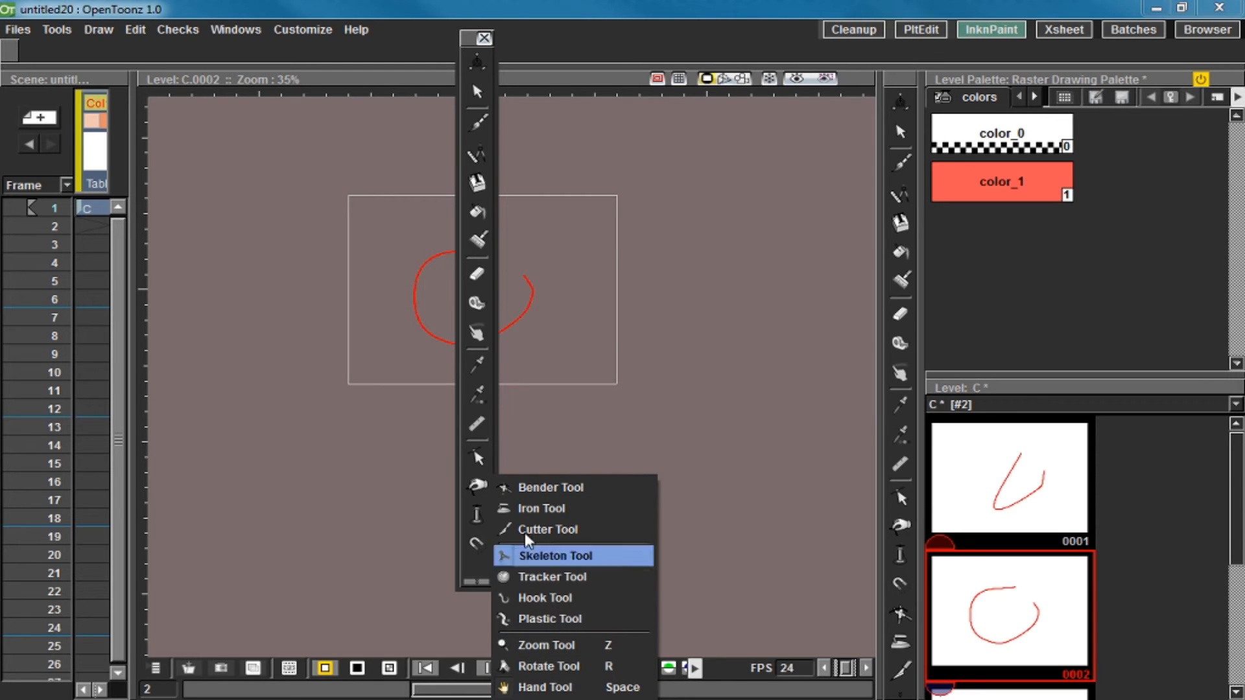
pyautogui.click(468, 587)
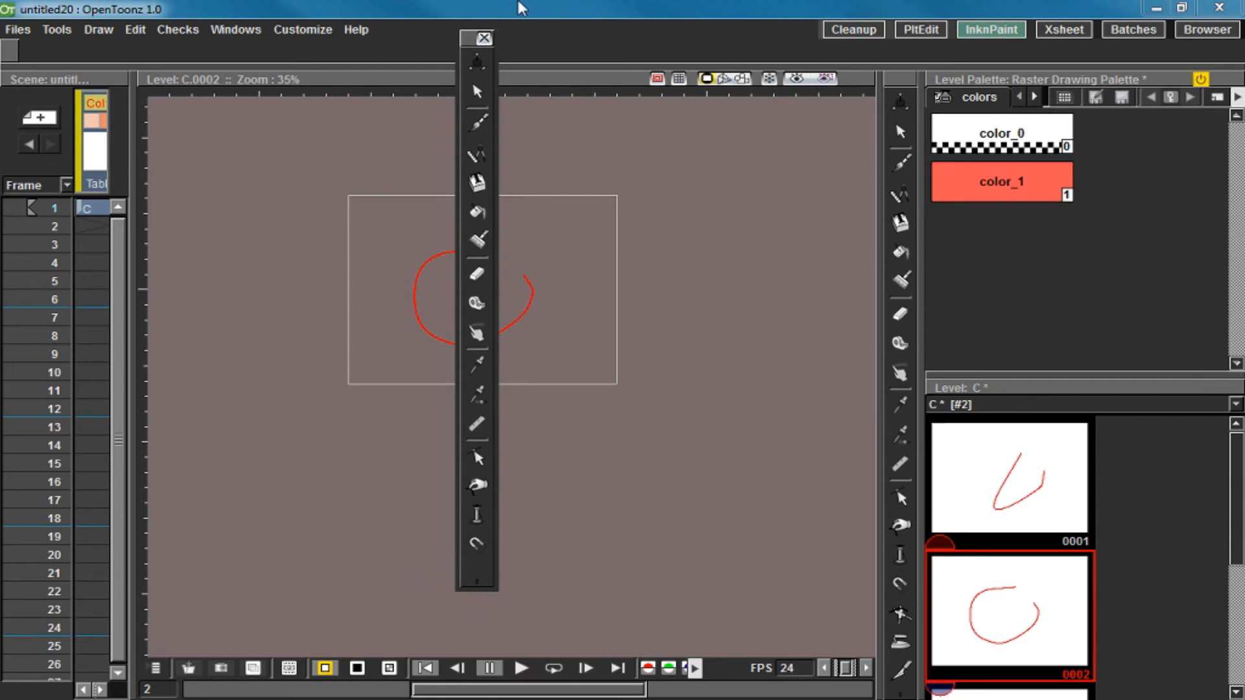
pyautogui.click(483, 37)
# Open a second Tool Option Bar, dock it beneath the menu bar and practise undocking and redocking an option bar.
pyautogui.click(234, 30)
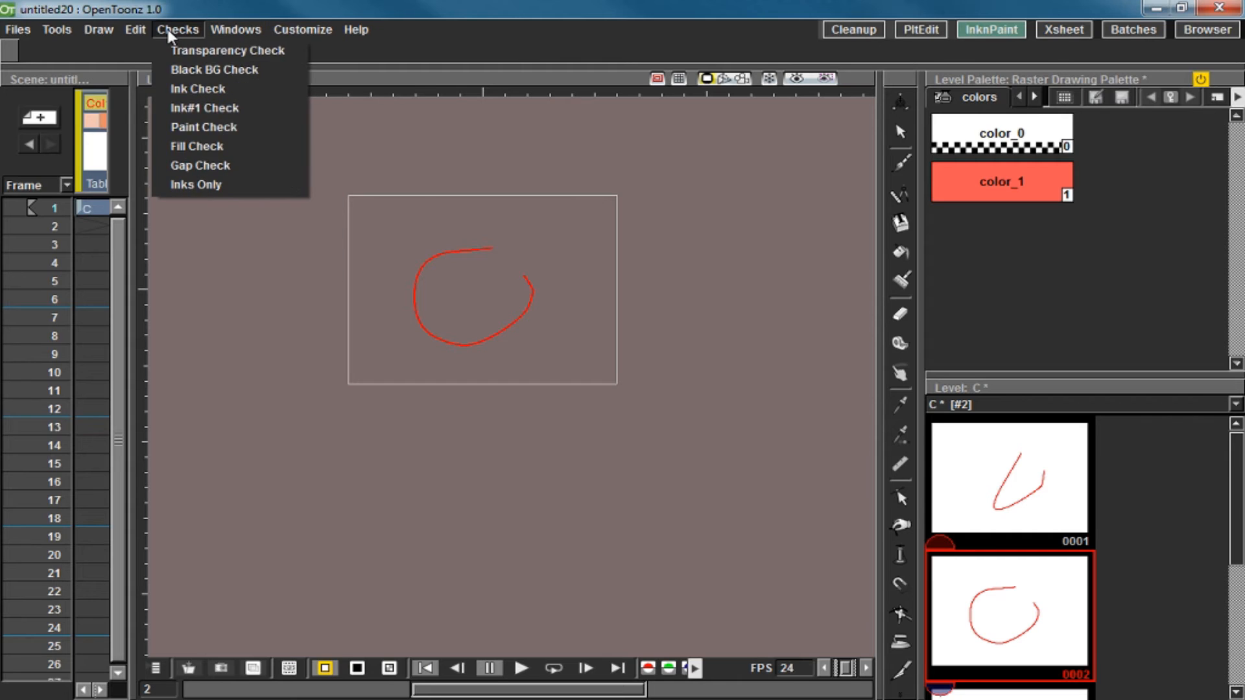
pyautogui.click(258, 226)
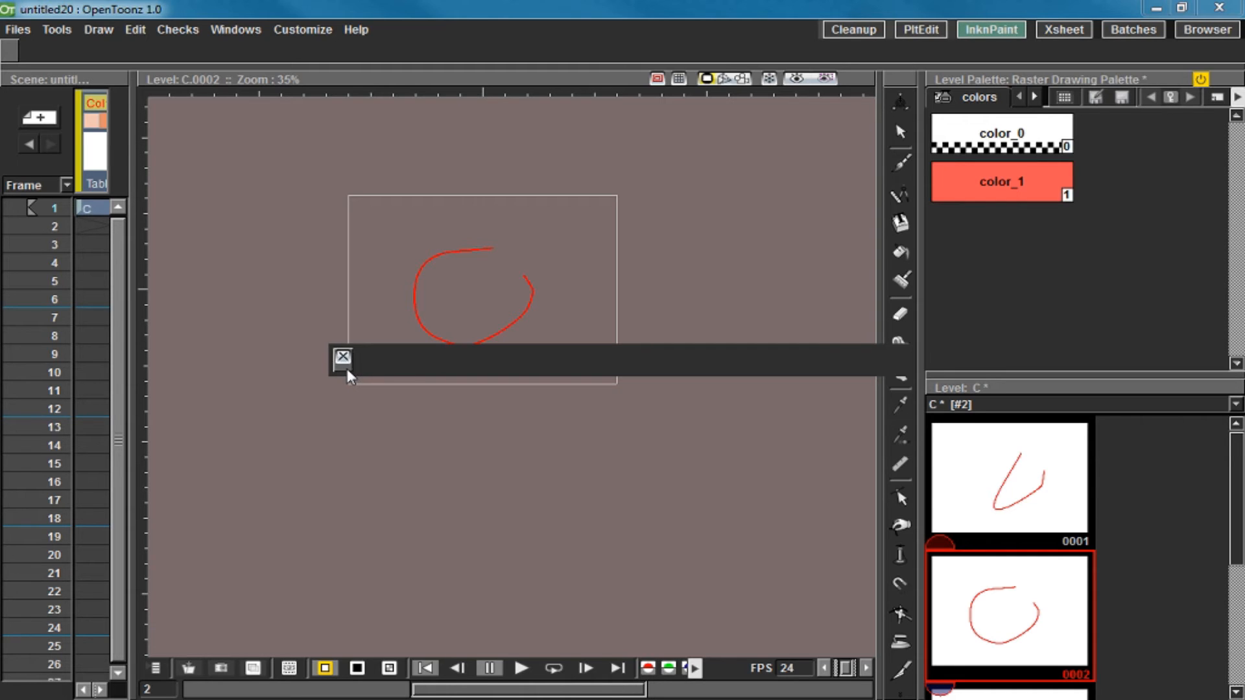
pyautogui.moveTo(348, 370); pyautogui.dragTo(231, 344)
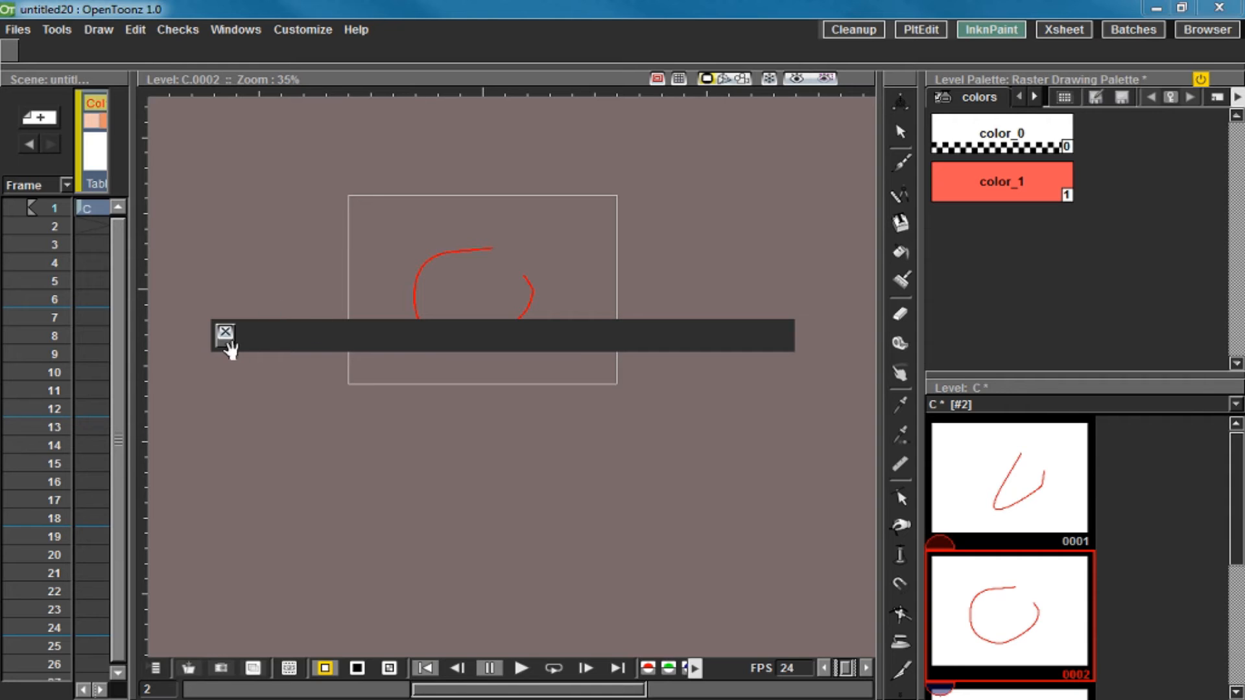
pyautogui.moveTo(228, 344); pyautogui.dragTo(21, 34)
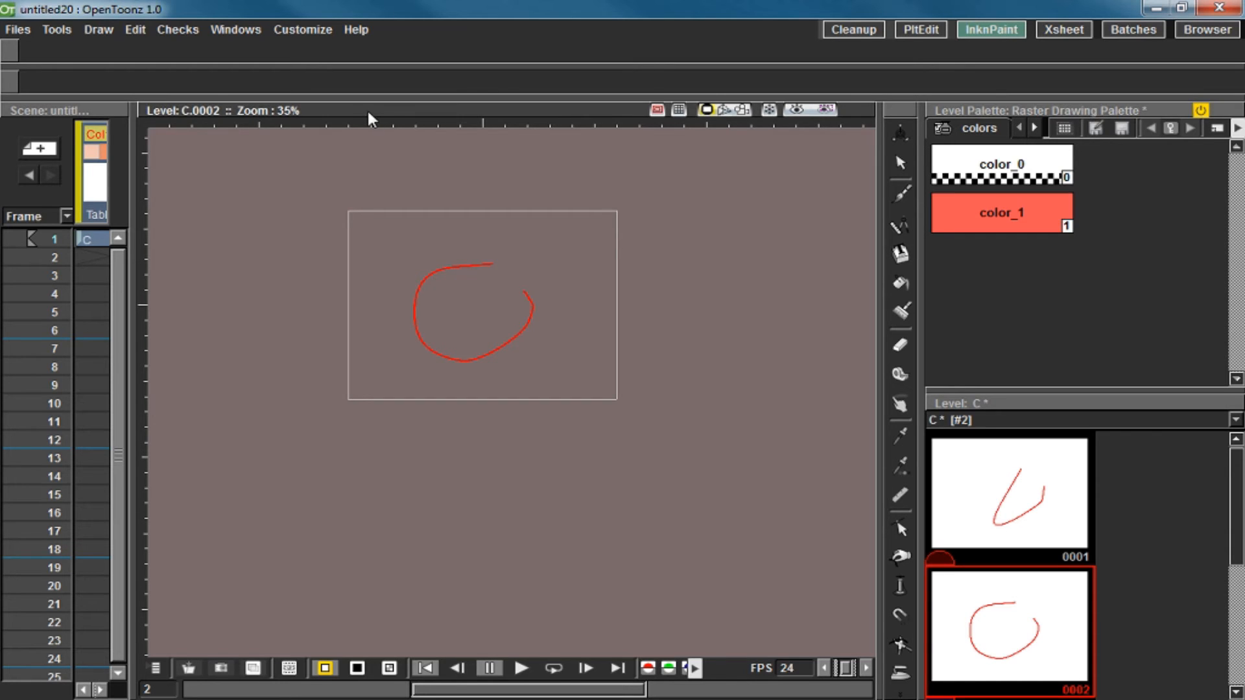
pyautogui.moveTo(9, 54); pyautogui.dragTo(10, 213)
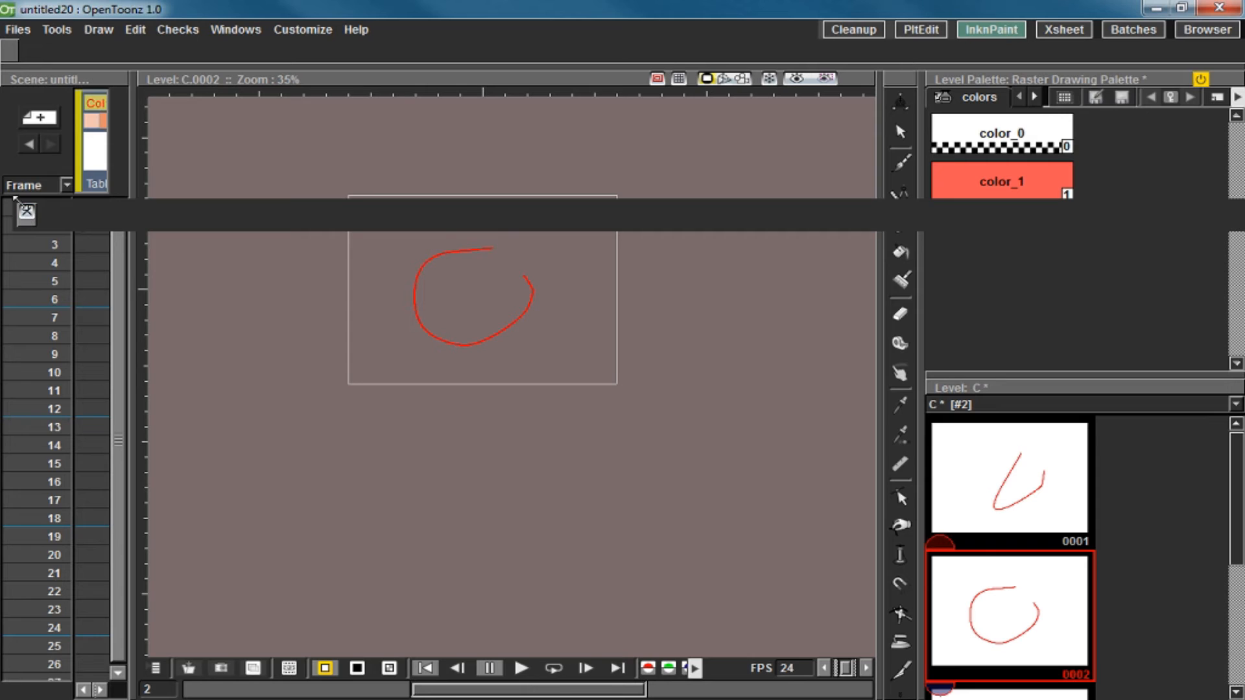
pyautogui.moveTo(28, 215); pyautogui.dragTo(18, 36)
# Compare the Type, Brush and Animate tools' settings in both Tool Option Bars and remove the second bar.
pyautogui.click(900, 194)
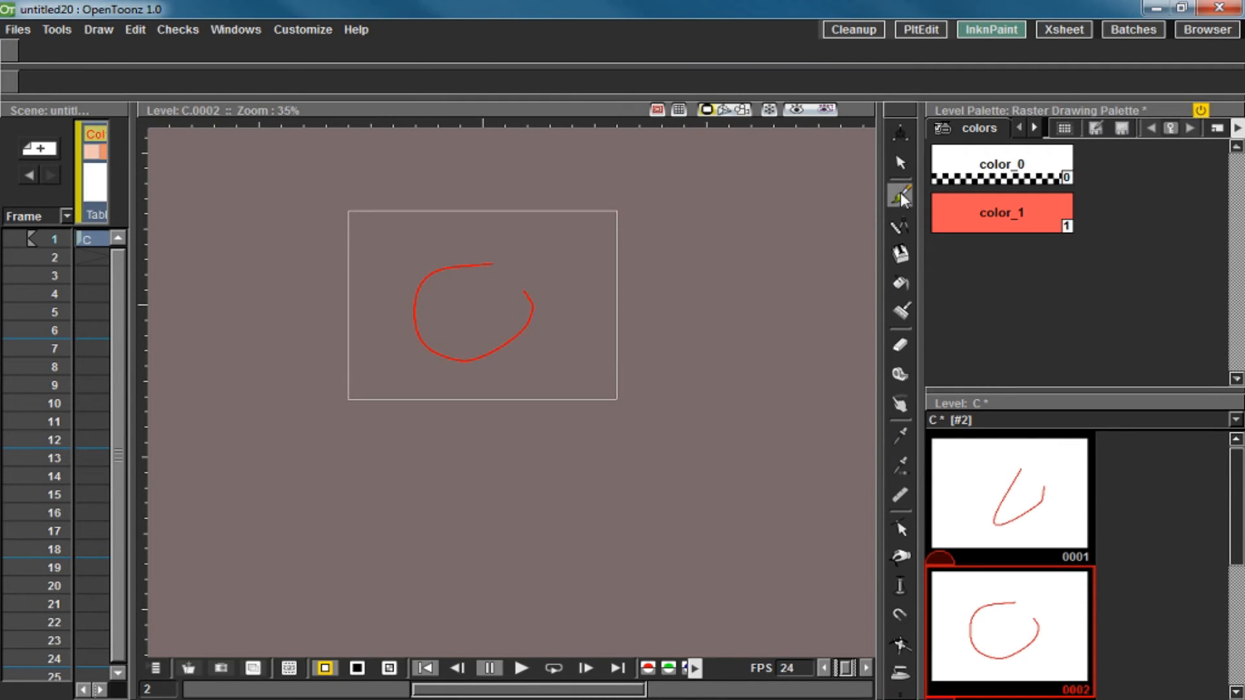
pyautogui.click(900, 253)
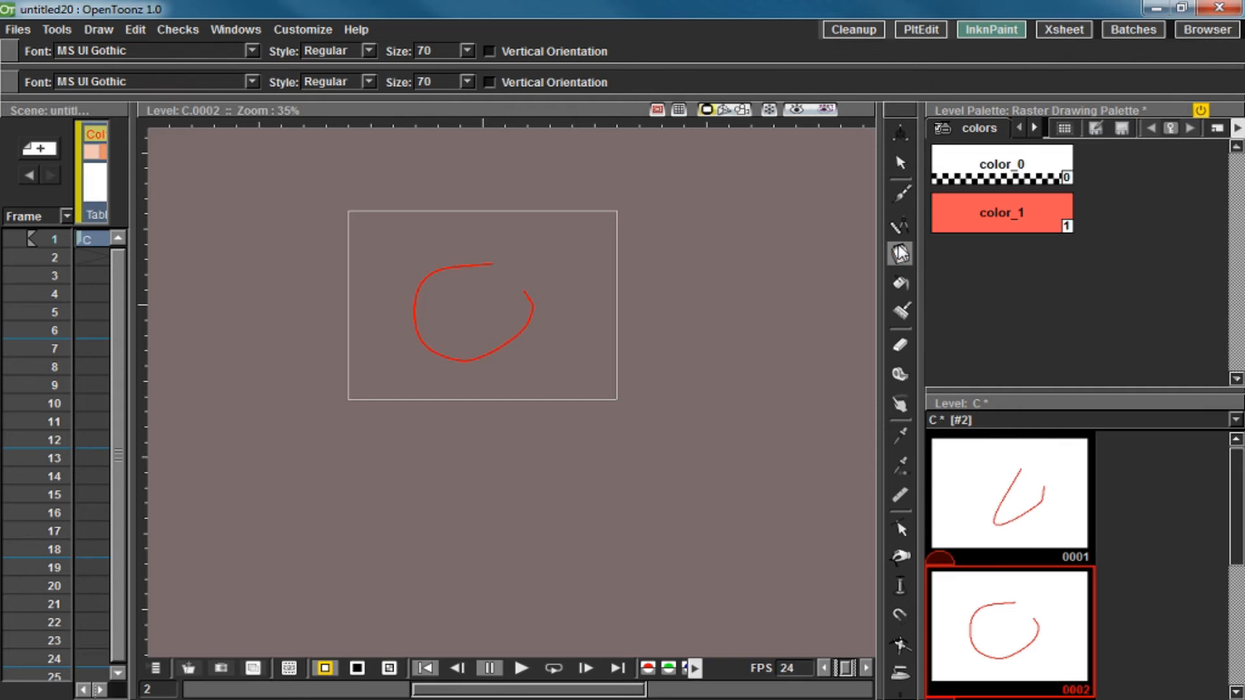
pyautogui.click(899, 282)
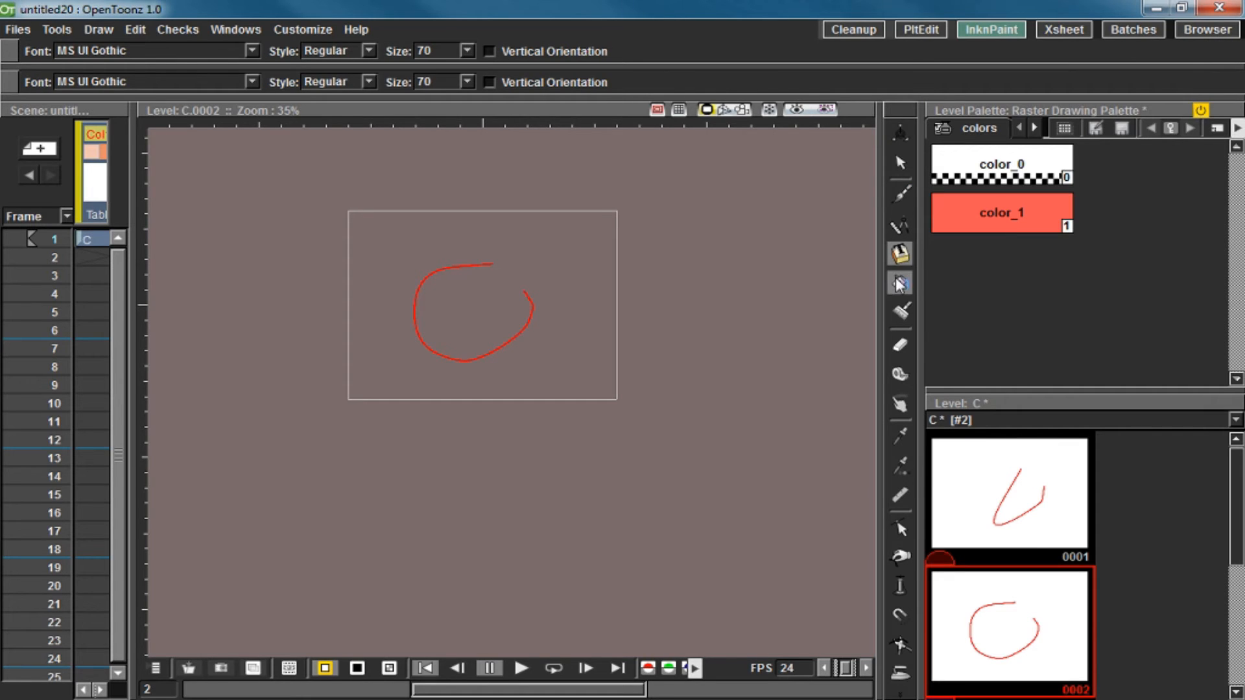
pyautogui.click(900, 345)
pyautogui.click(900, 225)
pyautogui.click(901, 198)
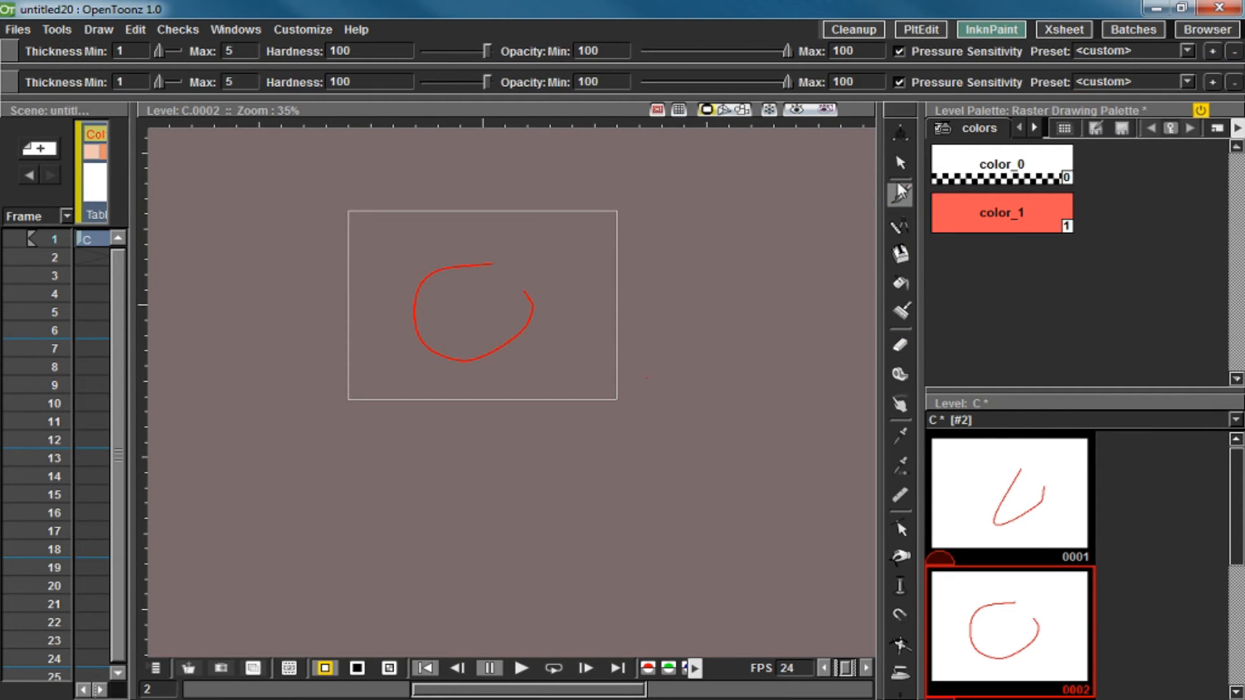
pyautogui.click(900, 162)
pyautogui.click(898, 140)
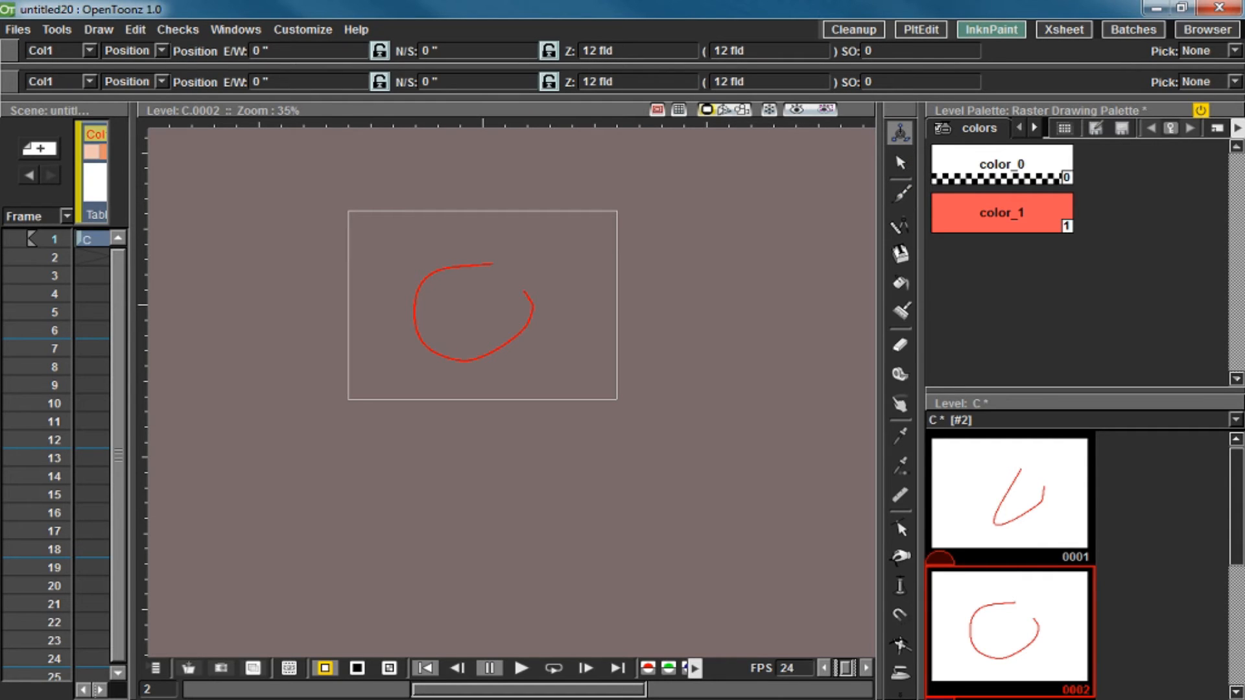
pyautogui.moveTo(9, 81); pyautogui.dragTo(247, 202)
pyautogui.click(245, 200)
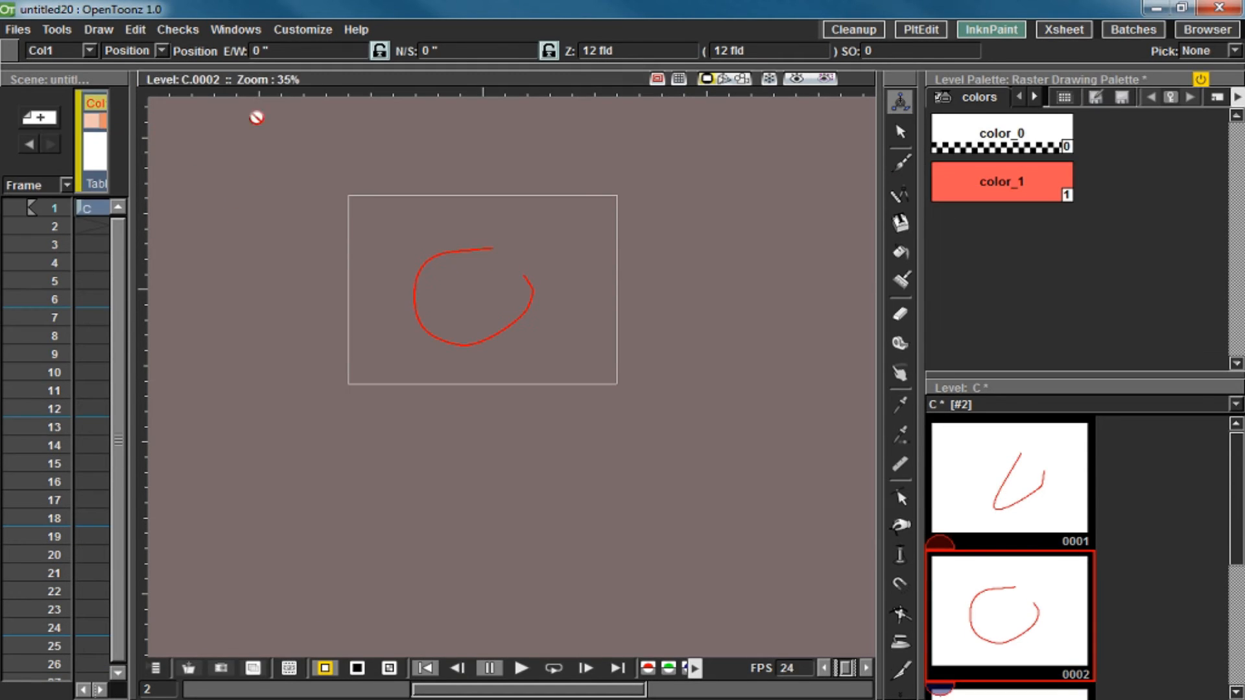
# Open the Batch Servers window from the additional windows.
pyautogui.click(238, 32)
pyautogui.moveTo(284, 267)
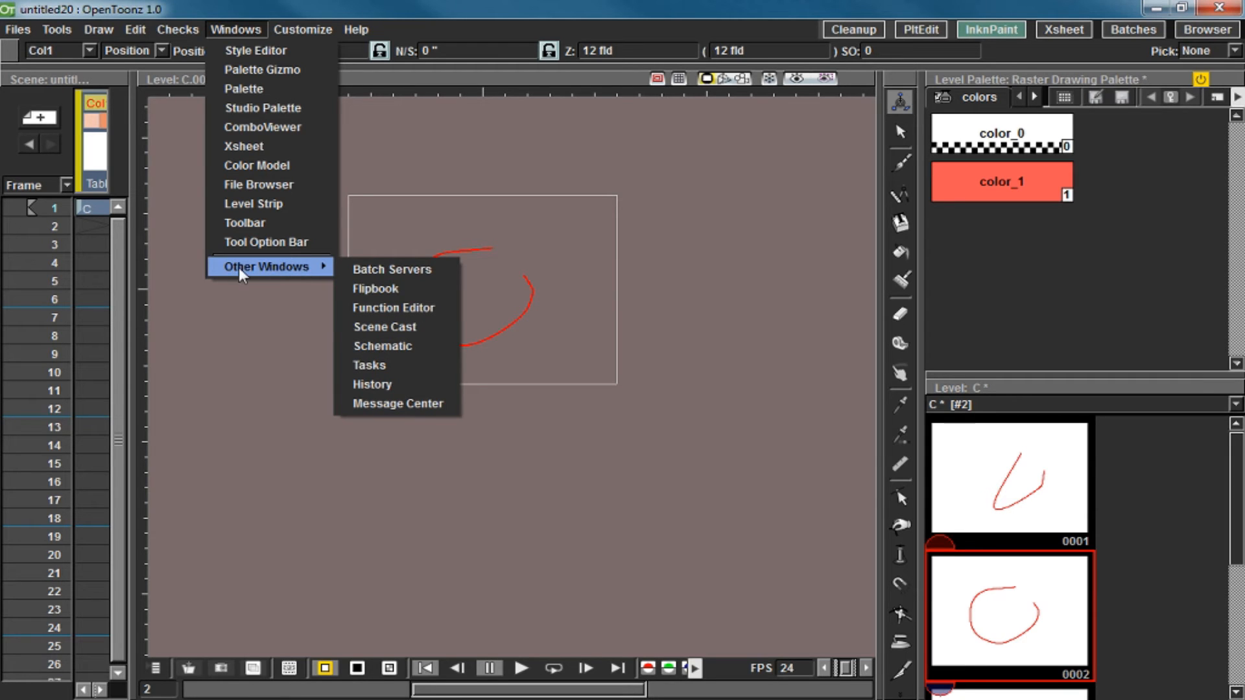
pyautogui.click(410, 267)
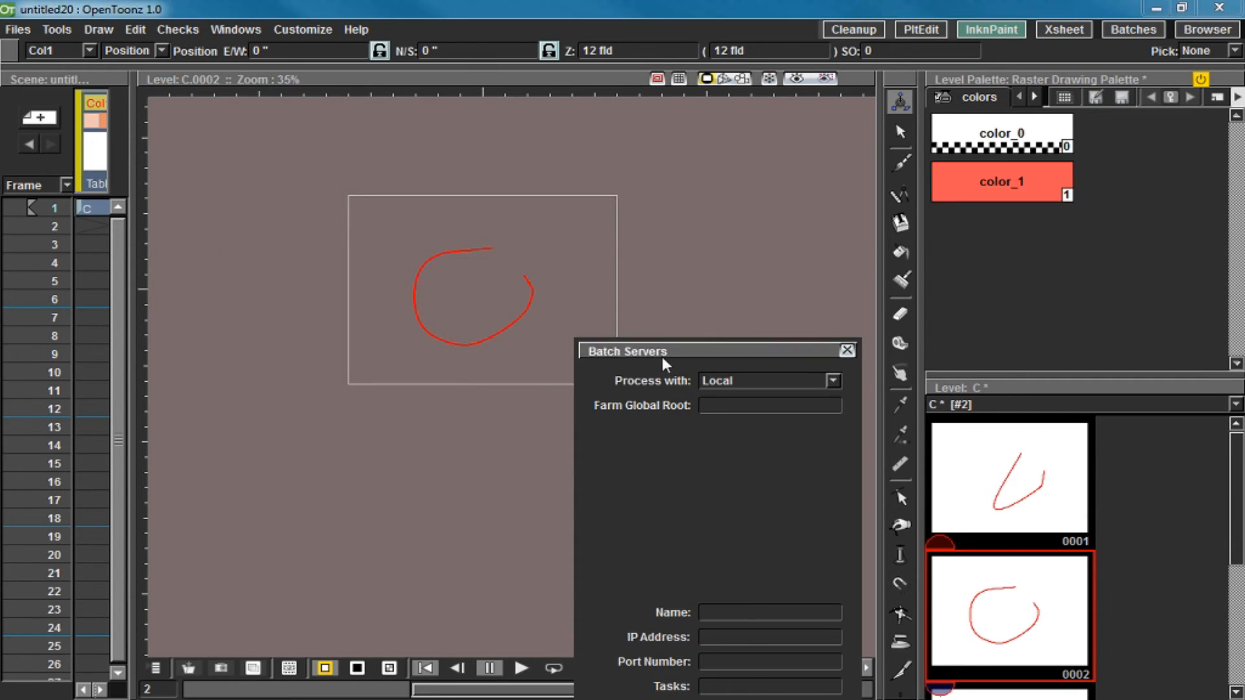
# Move the Batch Servers window over the viewer, examine its processing options and close the window.
pyautogui.moveTo(663, 356); pyautogui.dragTo(415, 162)
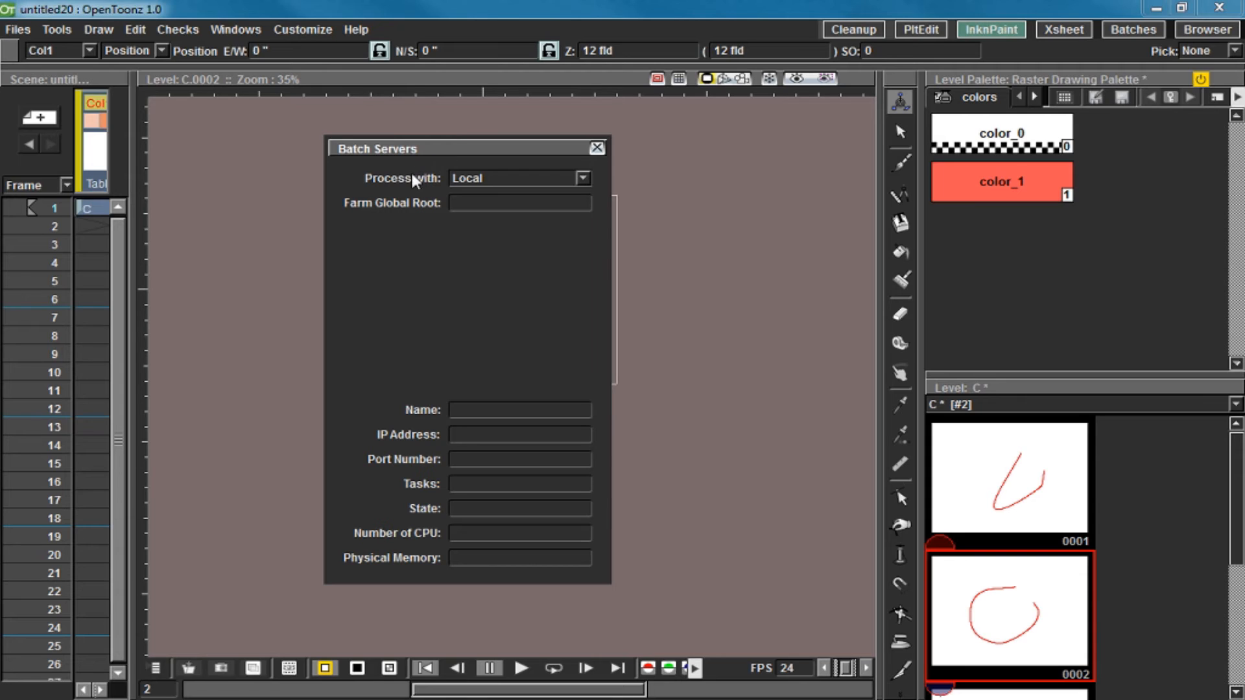
pyautogui.click(584, 177)
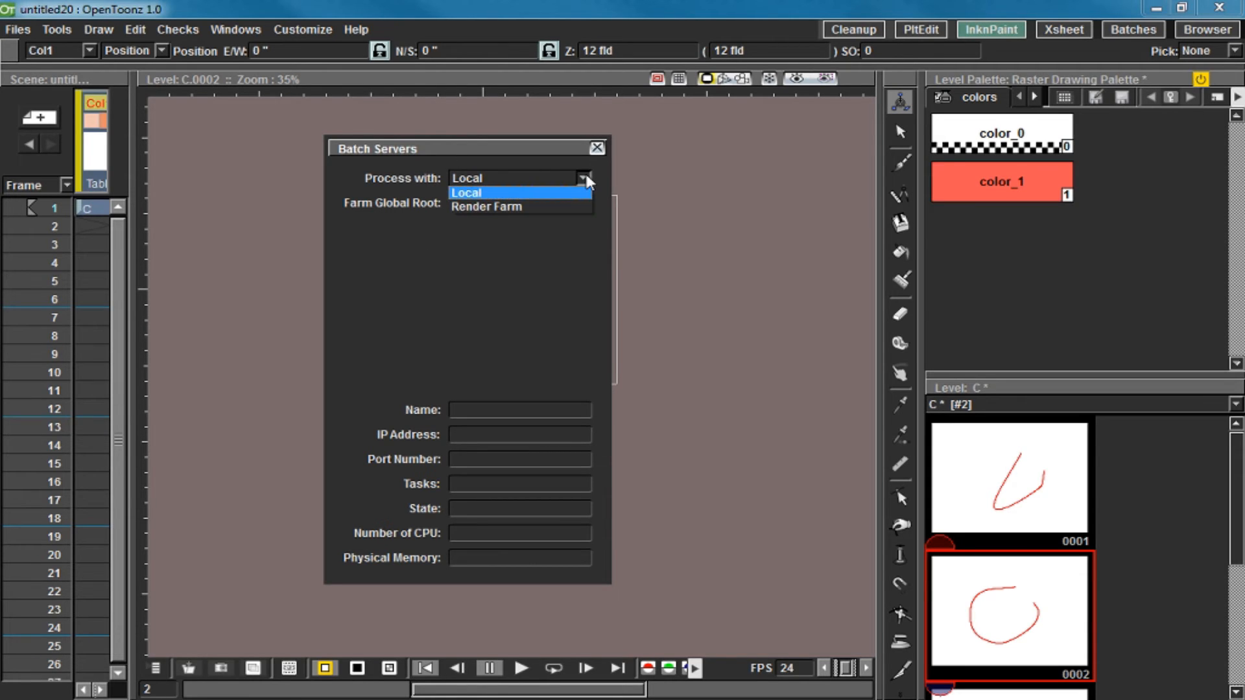
pyautogui.click(584, 178)
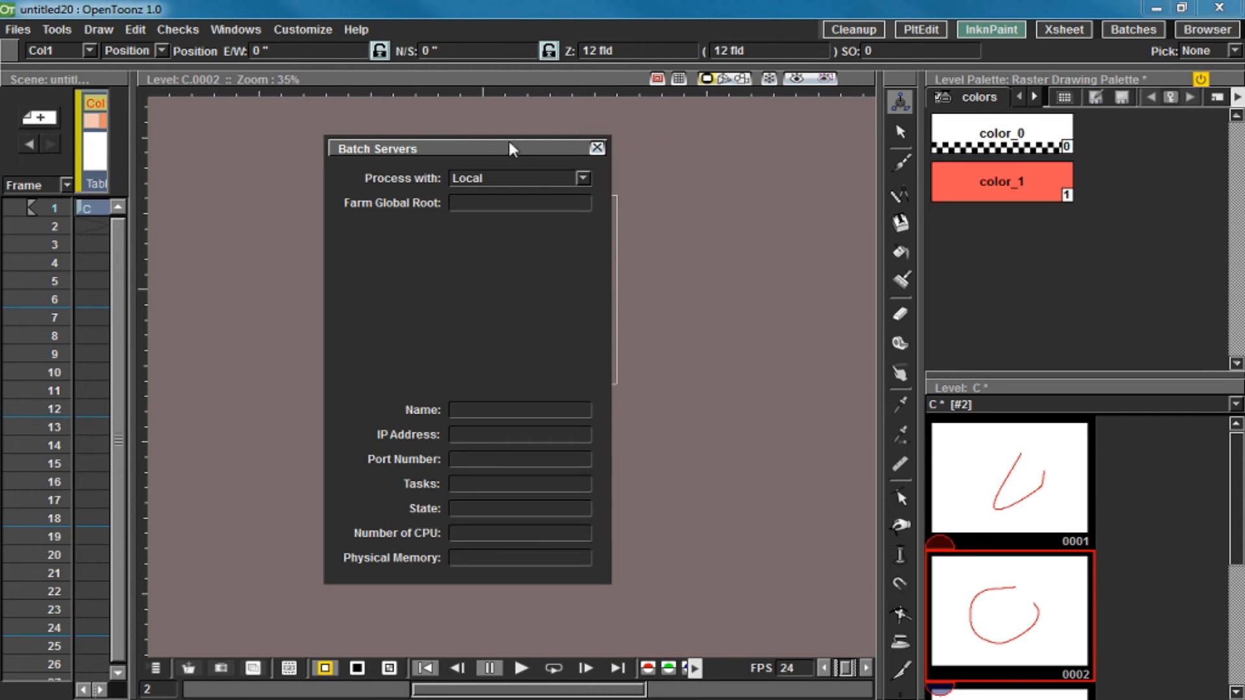
pyautogui.click(597, 148)
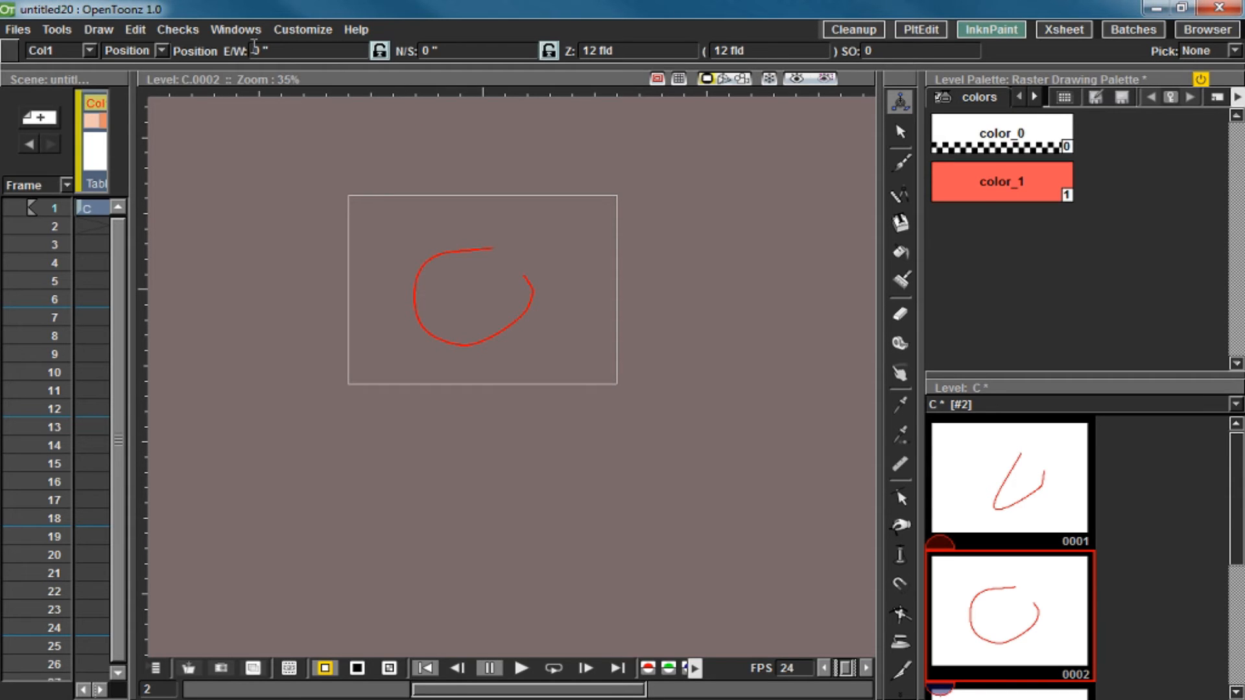
# Open a Flipbook window, shrink it and position it over the viewer.
pyautogui.click(235, 29)
pyautogui.moveTo(282, 267)
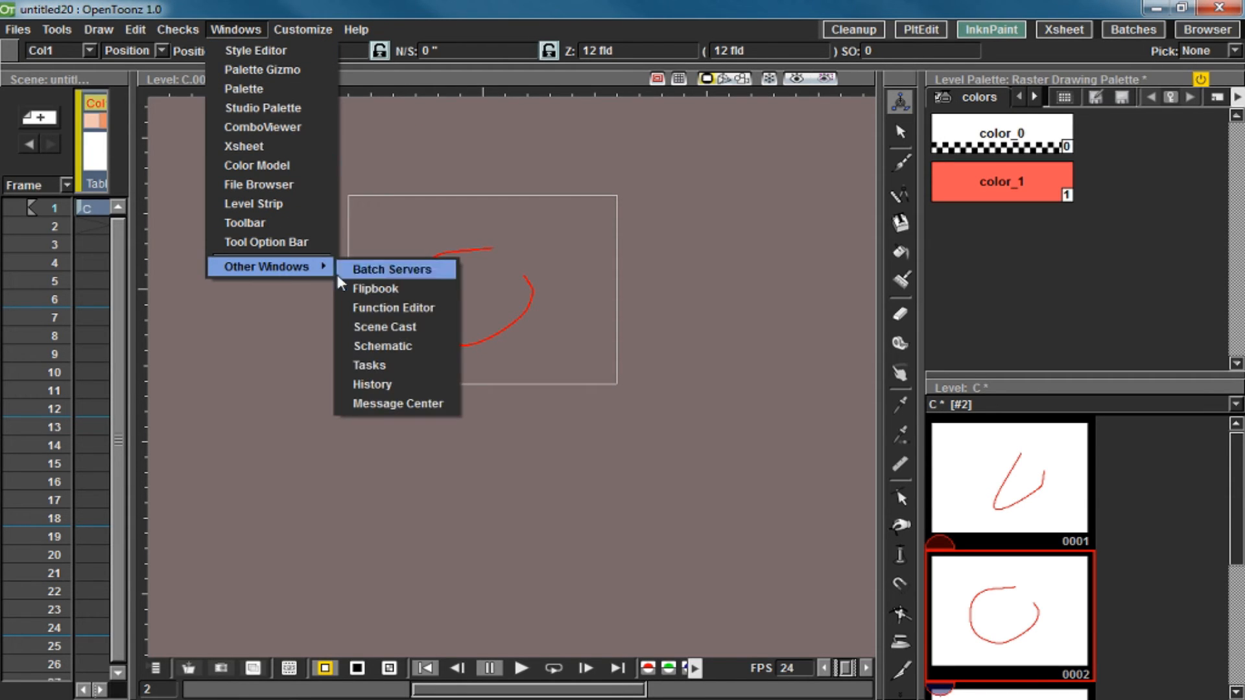
pyautogui.click(387, 292)
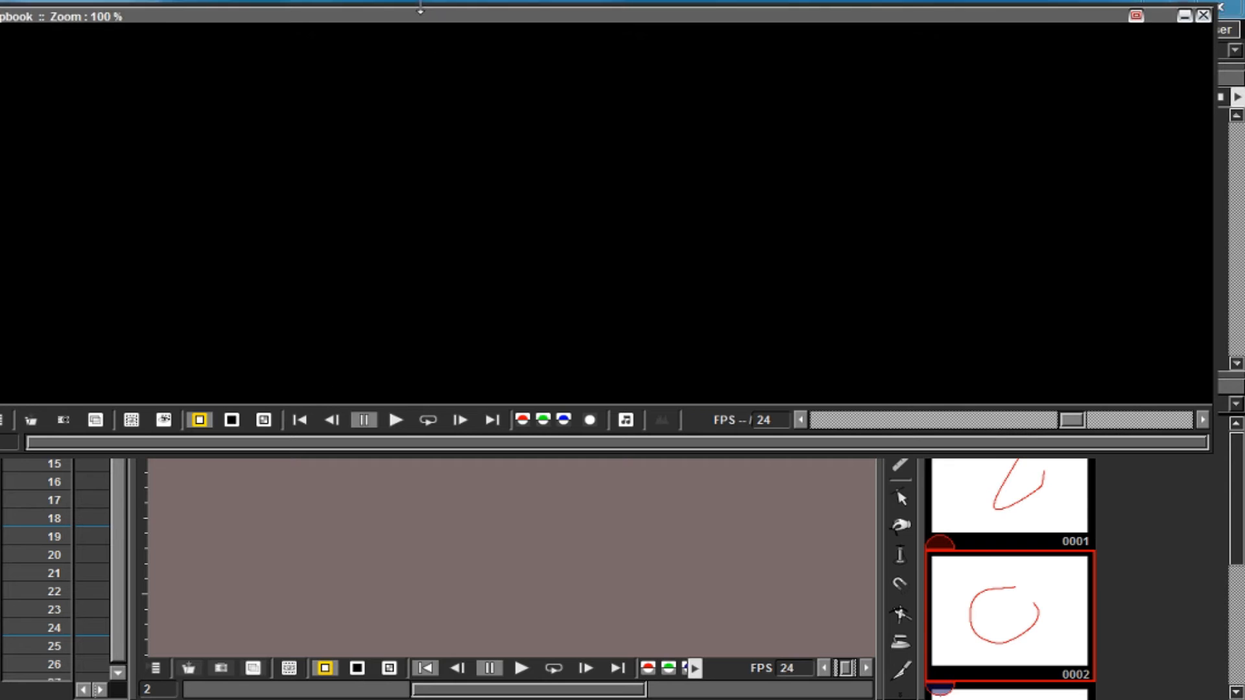
pyautogui.moveTo(420, 18); pyautogui.dragTo(230, 179)
pyautogui.moveTo(200, 244); pyautogui.dragTo(570, 236)
pyautogui.moveTo(664, 169); pyautogui.dragTo(344, 178)
# Load A.tlv from the day 638 project's draw folder into the Flipbook.
pyautogui.rightClick(516, 391)
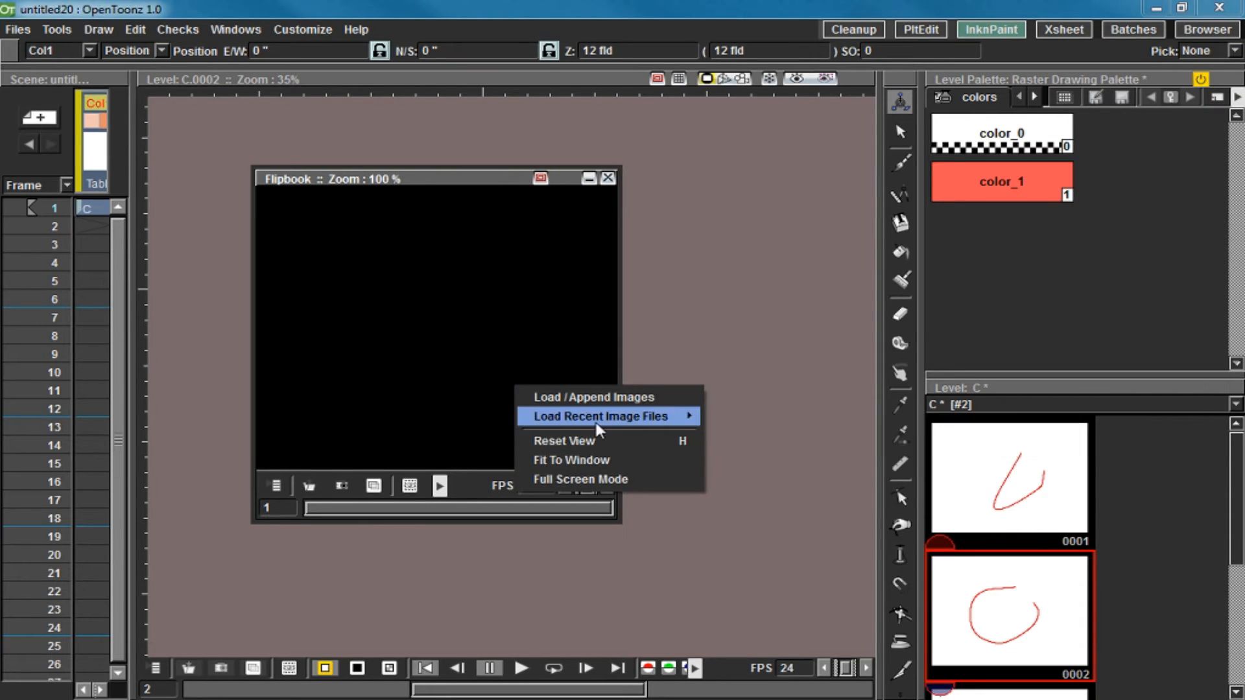
pyautogui.click(661, 396)
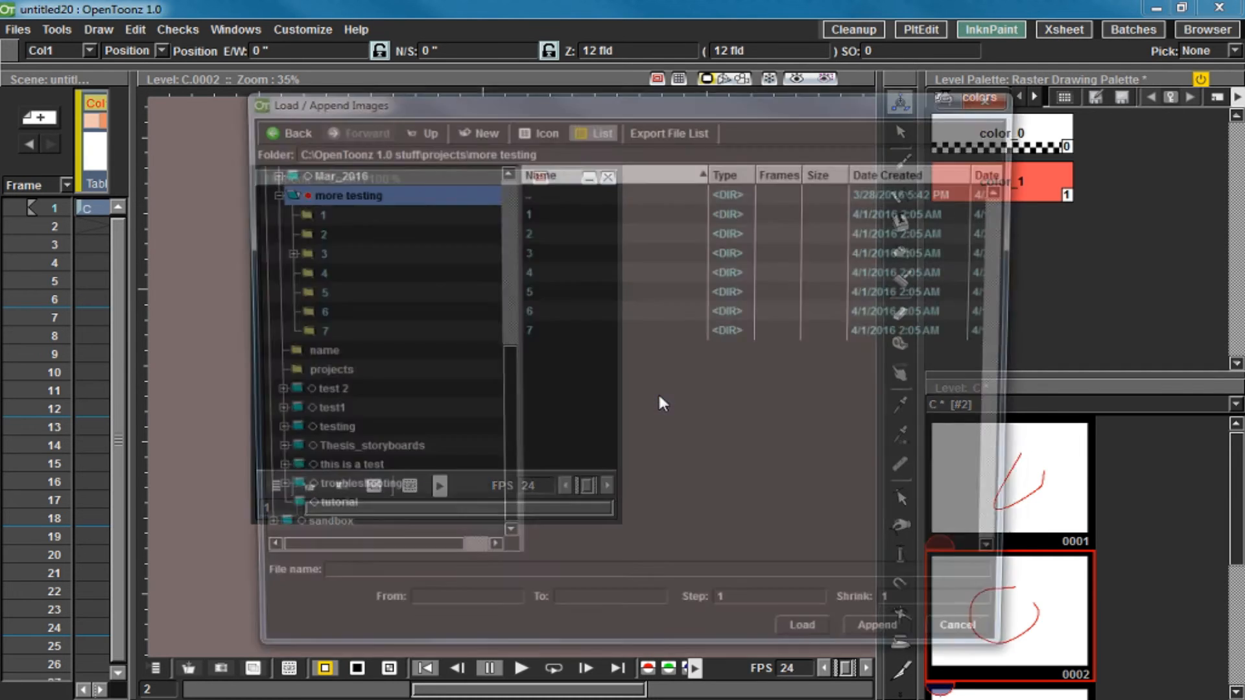
pyautogui.click(582, 196)
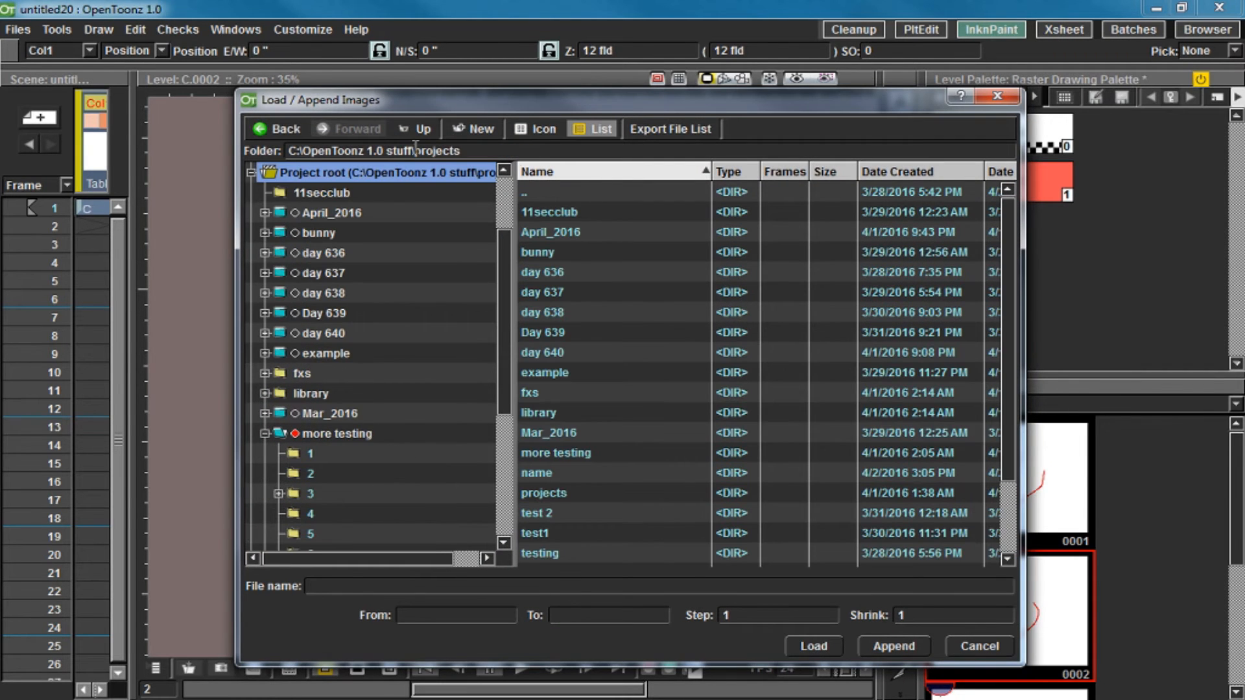
pyautogui.click(321, 293)
pyautogui.click(321, 313)
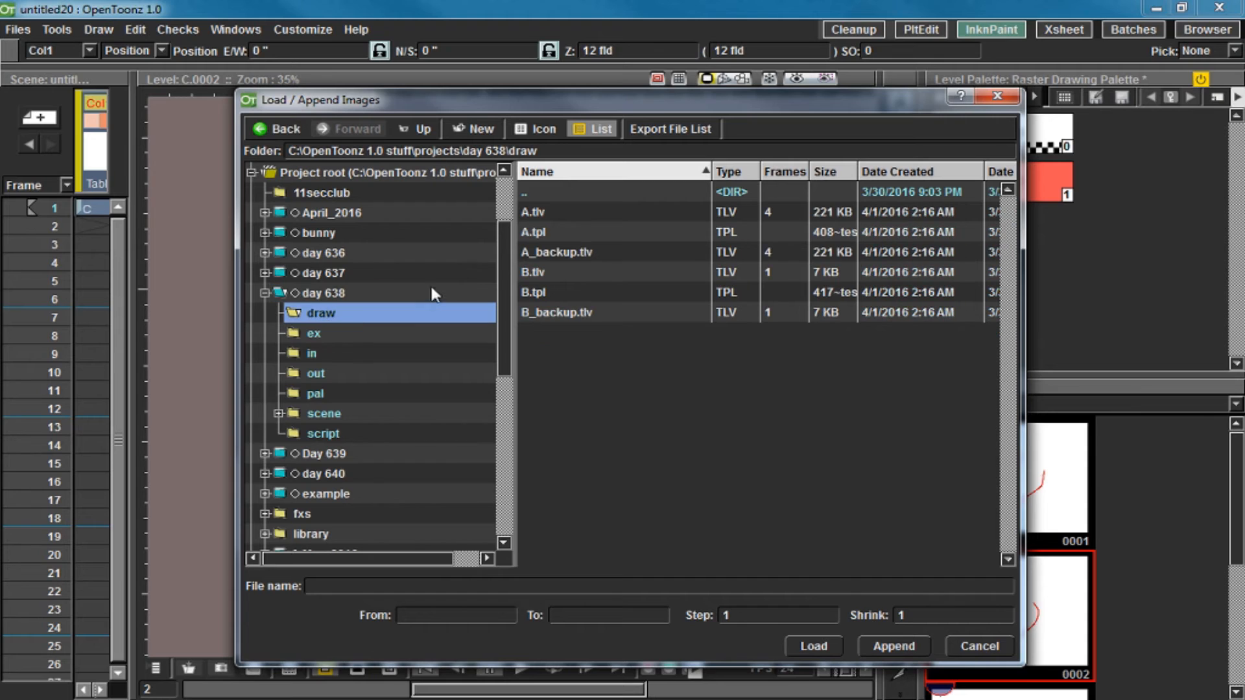
pyautogui.click(630, 214)
pyautogui.click(838, 654)
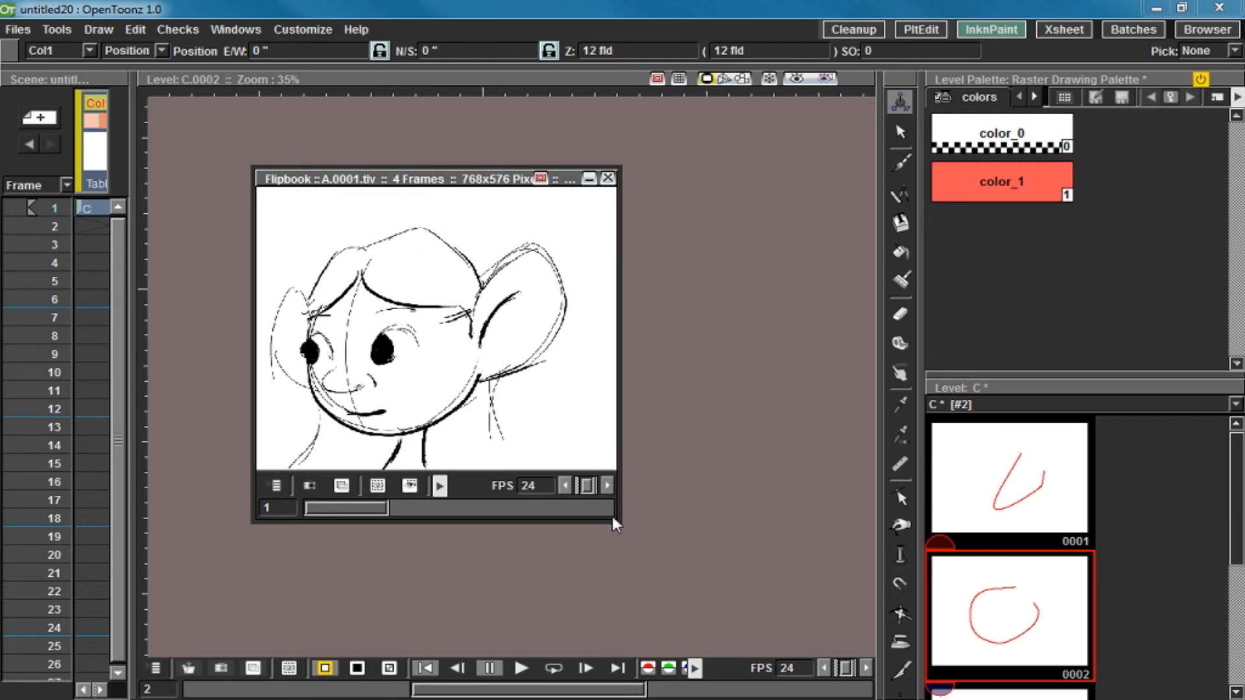
# Enlarge and reposition the Flipbook, fit the drawing in view at 70% zoom and play the loaded level.
pyautogui.moveTo(617, 521); pyautogui.dragTo(1047, 692)
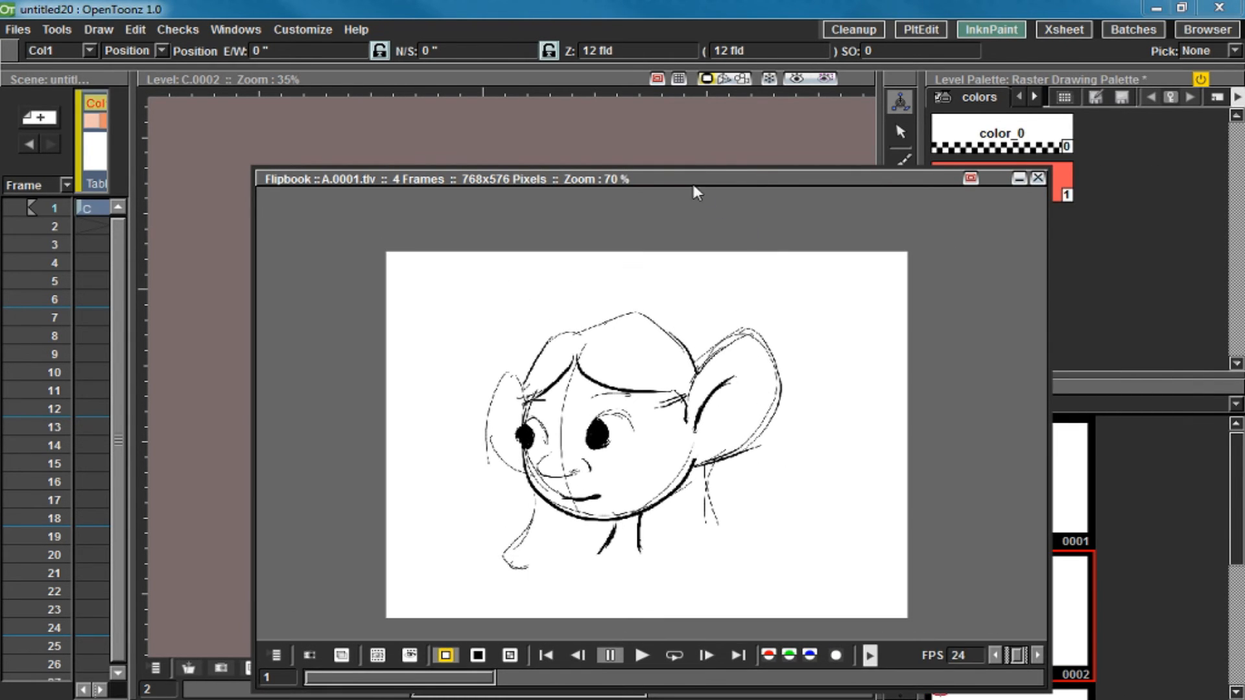
pyautogui.moveTo(682, 182); pyautogui.dragTo(587, 92)
pyautogui.scroll(-2, 753, 352)
pyautogui.scroll(3, 720, 381)
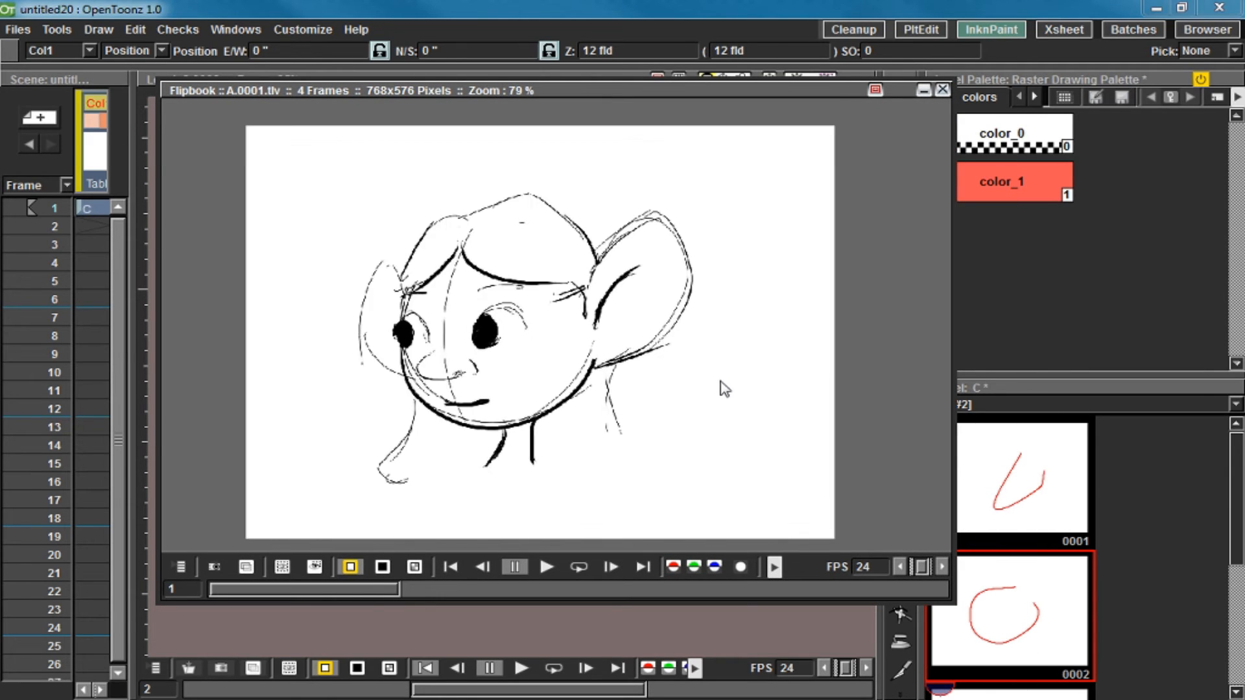
pyautogui.scroll(-1, 724, 389)
pyautogui.click(547, 568)
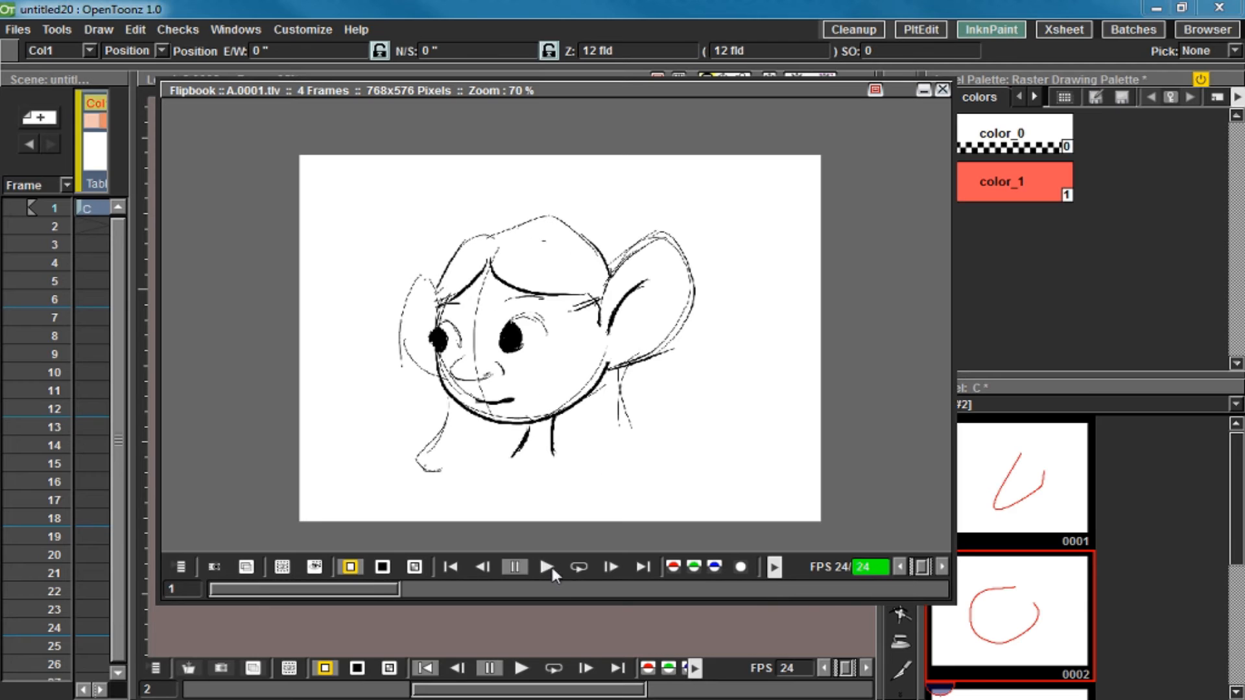
# Set the Flipbook's frame rate to 12 FPS and replay the animation.
pyautogui.click(900, 566)
pyautogui.click(900, 566)
pyautogui.click(901, 565)
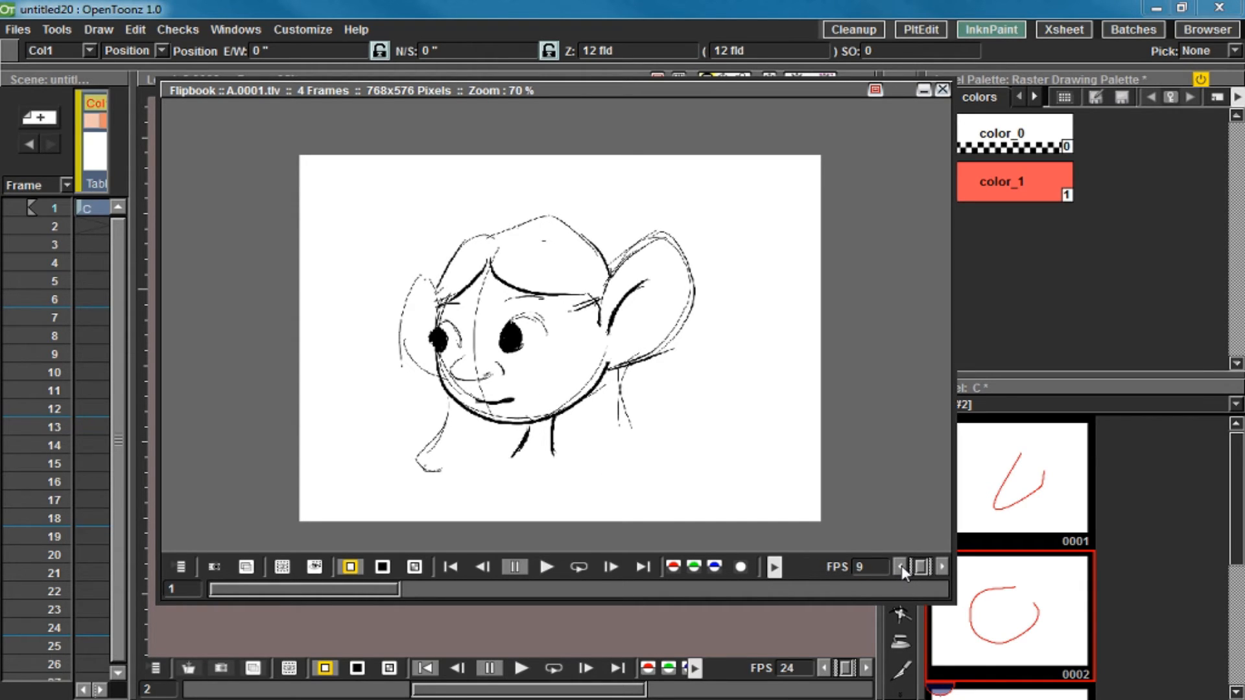
pyautogui.click(942, 566)
pyautogui.click(942, 566)
pyautogui.click(942, 565)
pyautogui.click(548, 567)
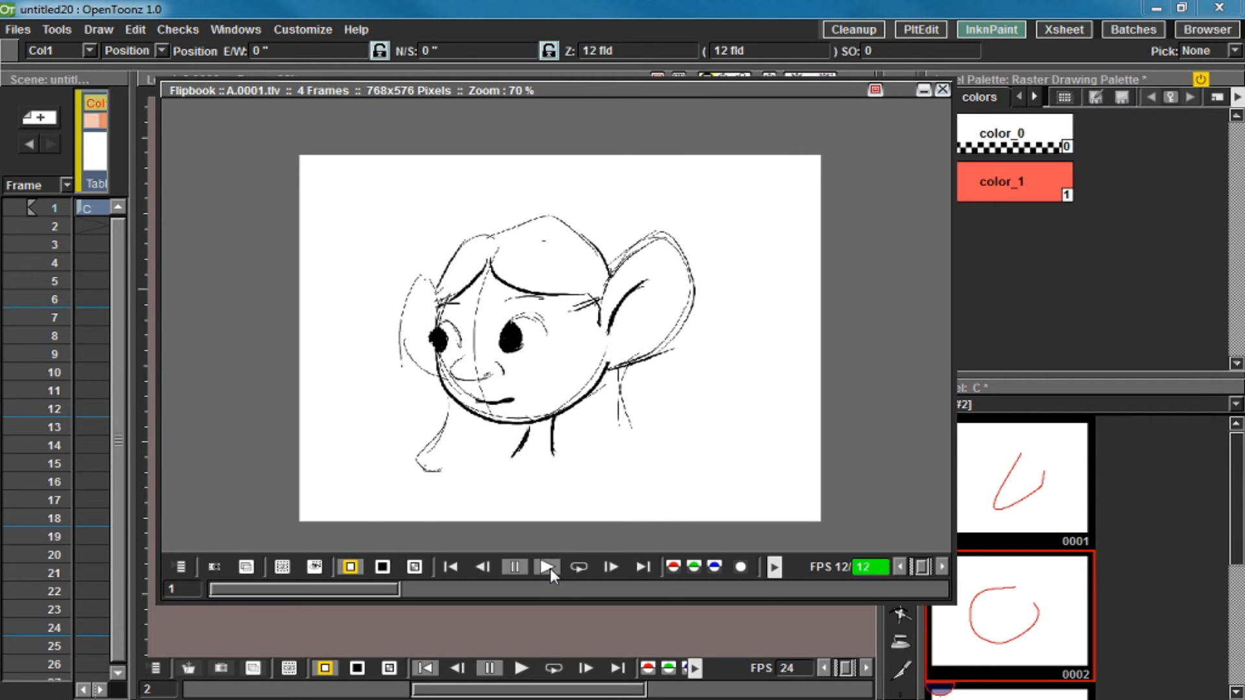
# Inspect the Flipbook drawing at several zoom levels and close the Flipbook.
pyautogui.scroll(-5, 547, 354)
pyautogui.scroll(4, 547, 354)
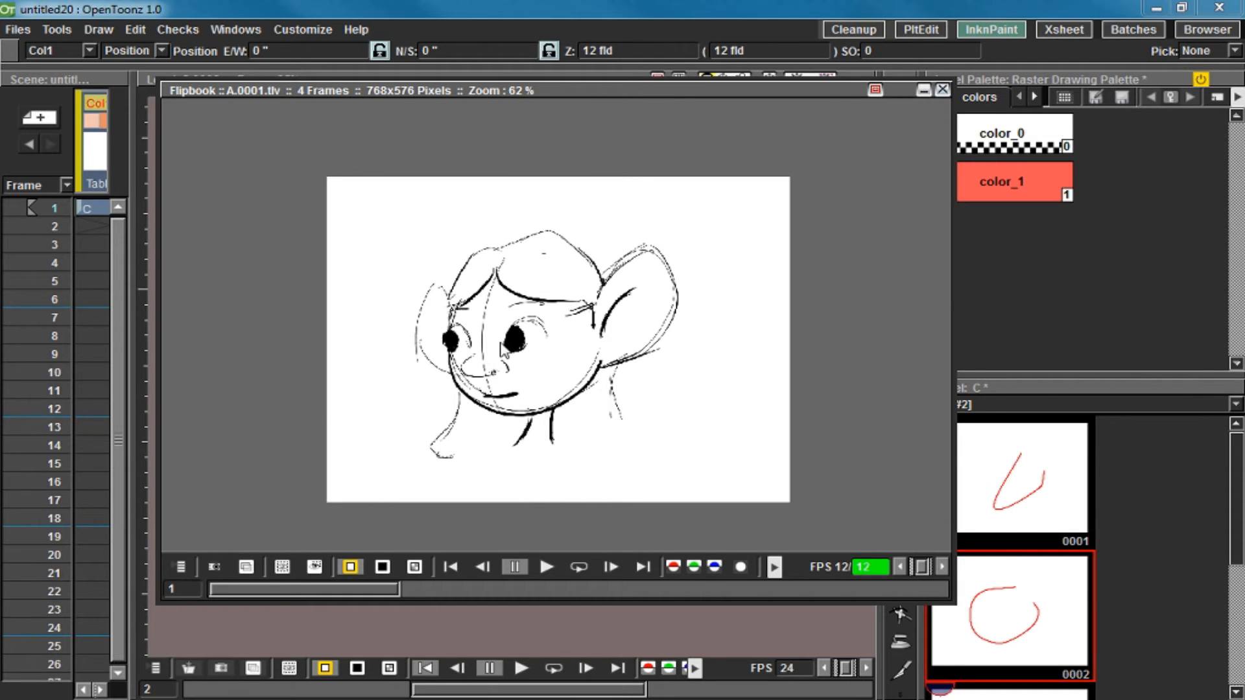
pyautogui.scroll(-1, 525, 315)
pyautogui.scroll(2, 525, 314)
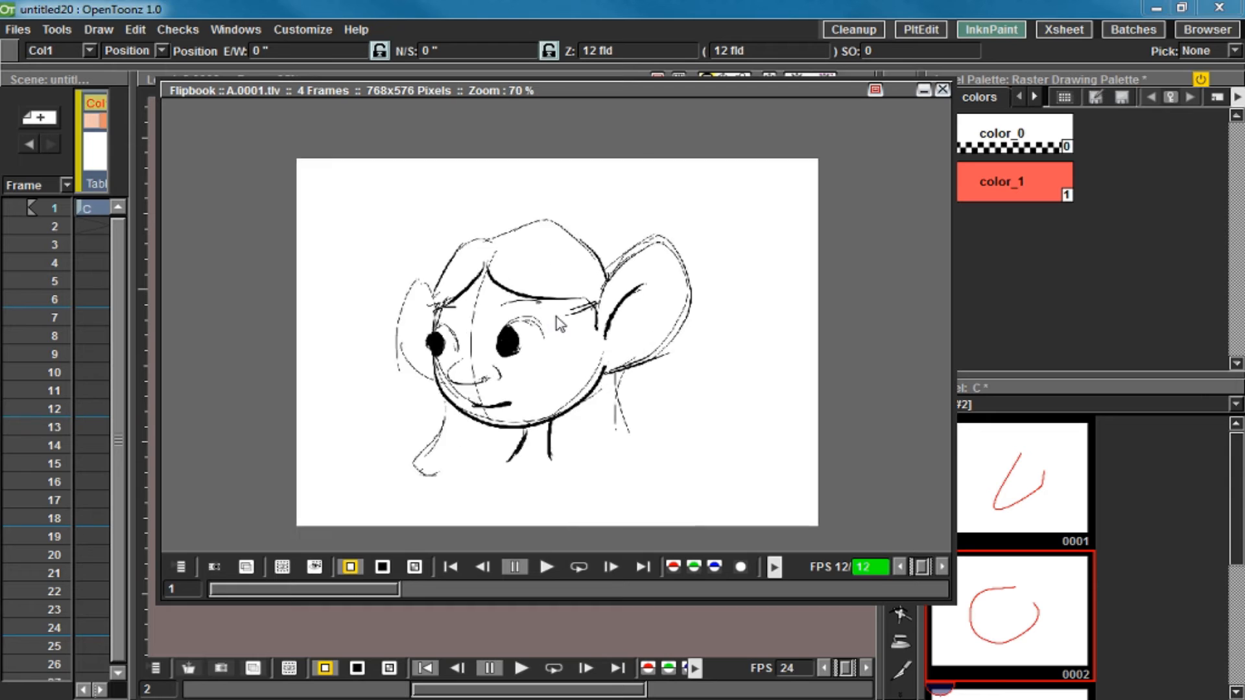
pyautogui.scroll(-2, 590, 348)
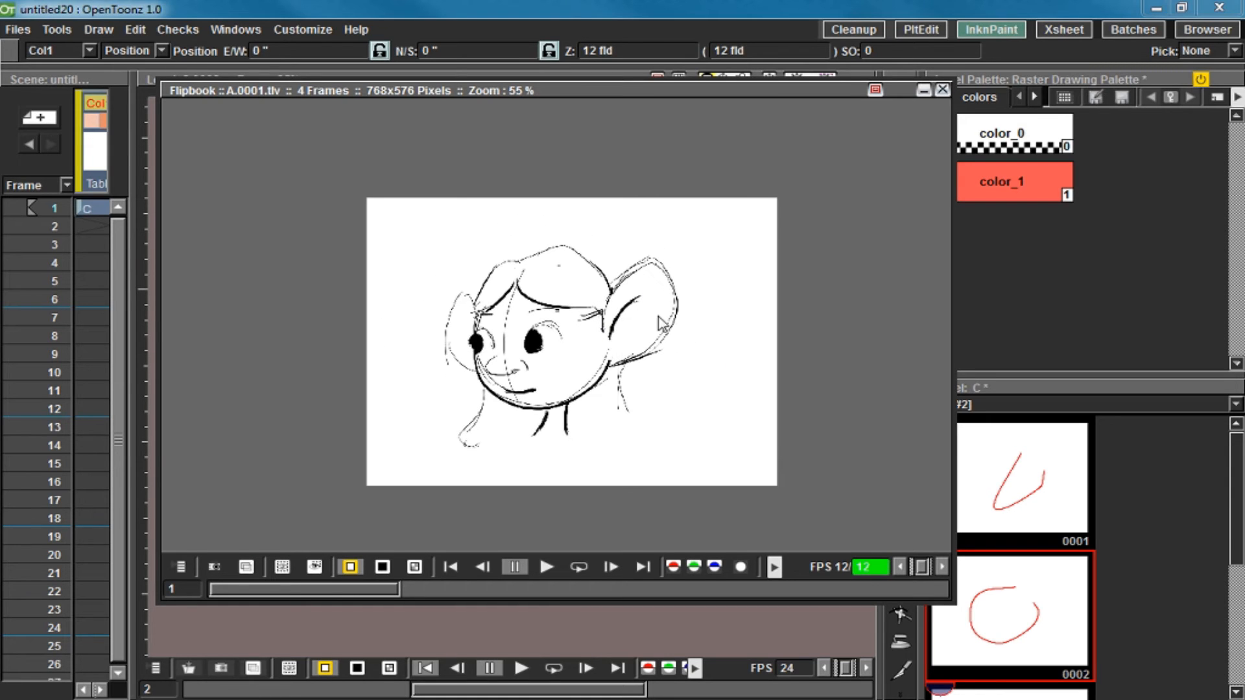
pyautogui.scroll(2, 648, 350)
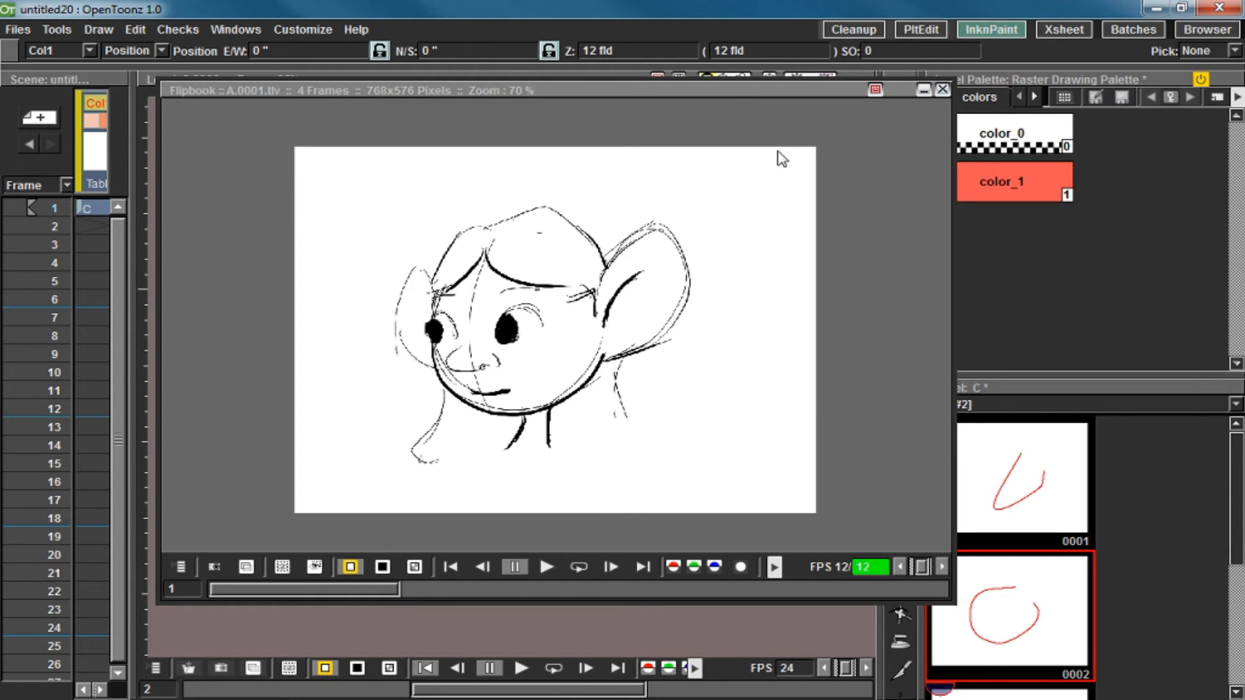
pyautogui.click(942, 89)
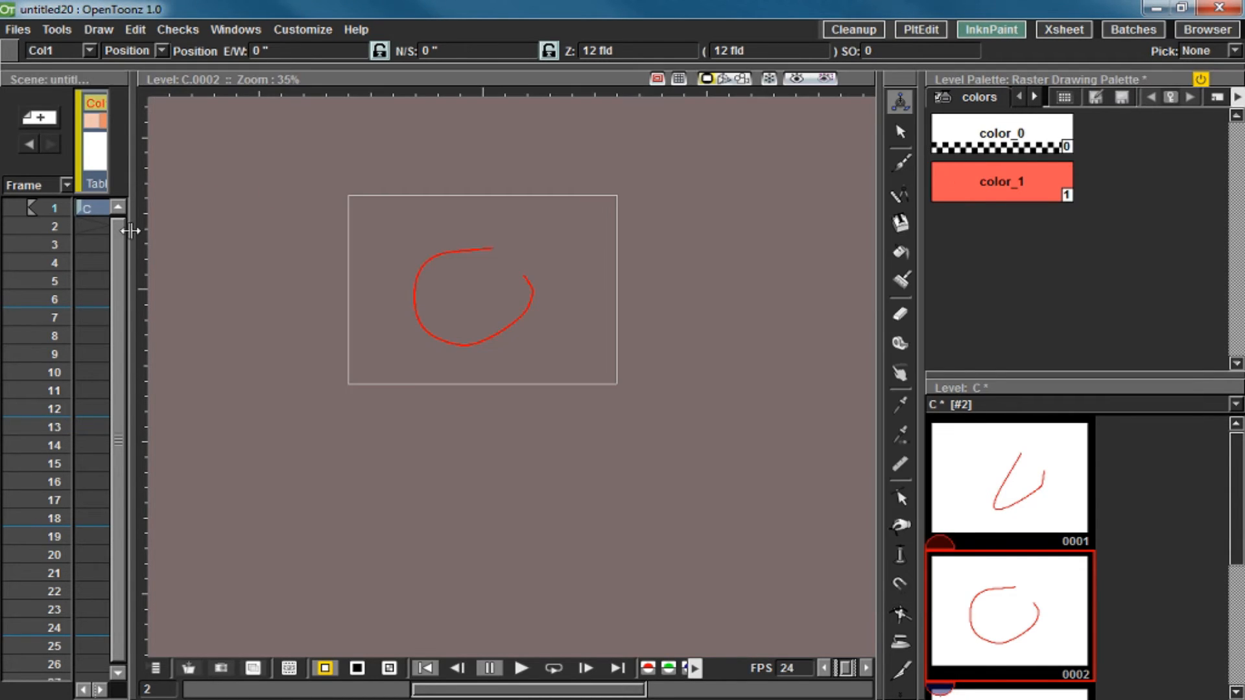
# Widen the Xsheet panel to show the second column, and open an enlarged Function Editor over the viewer.
pyautogui.moveTo(138, 228); pyautogui.dragTo(256, 195)
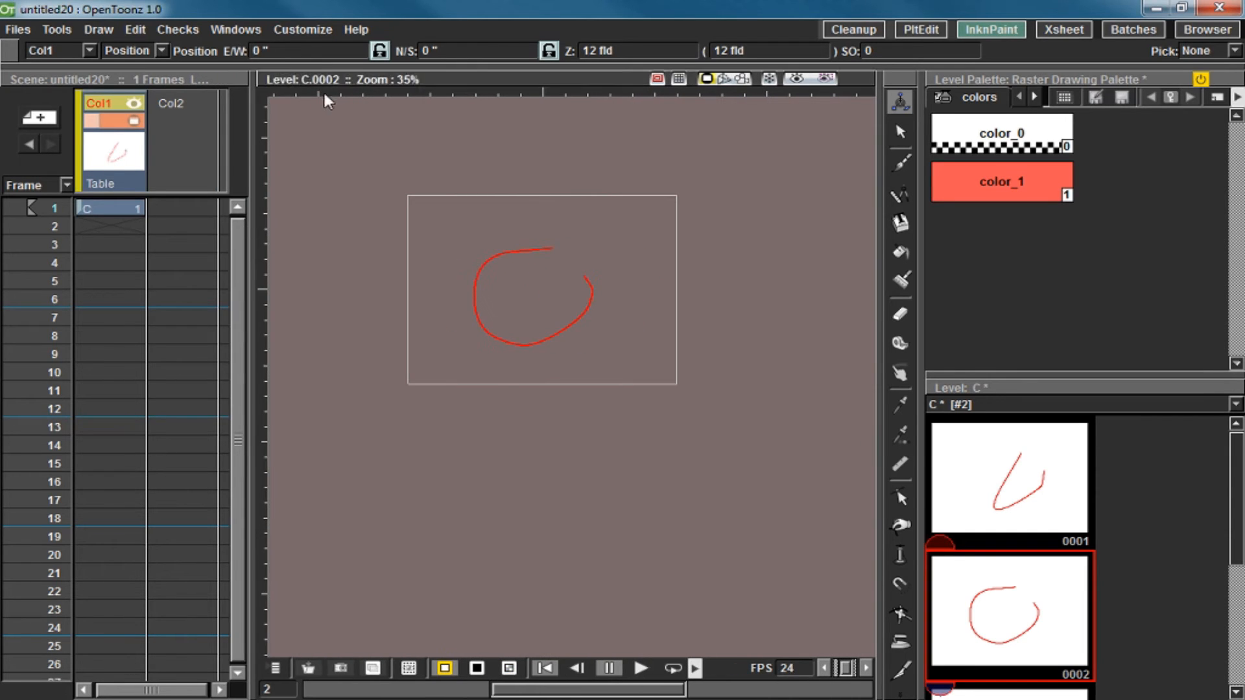
pyautogui.click(249, 29)
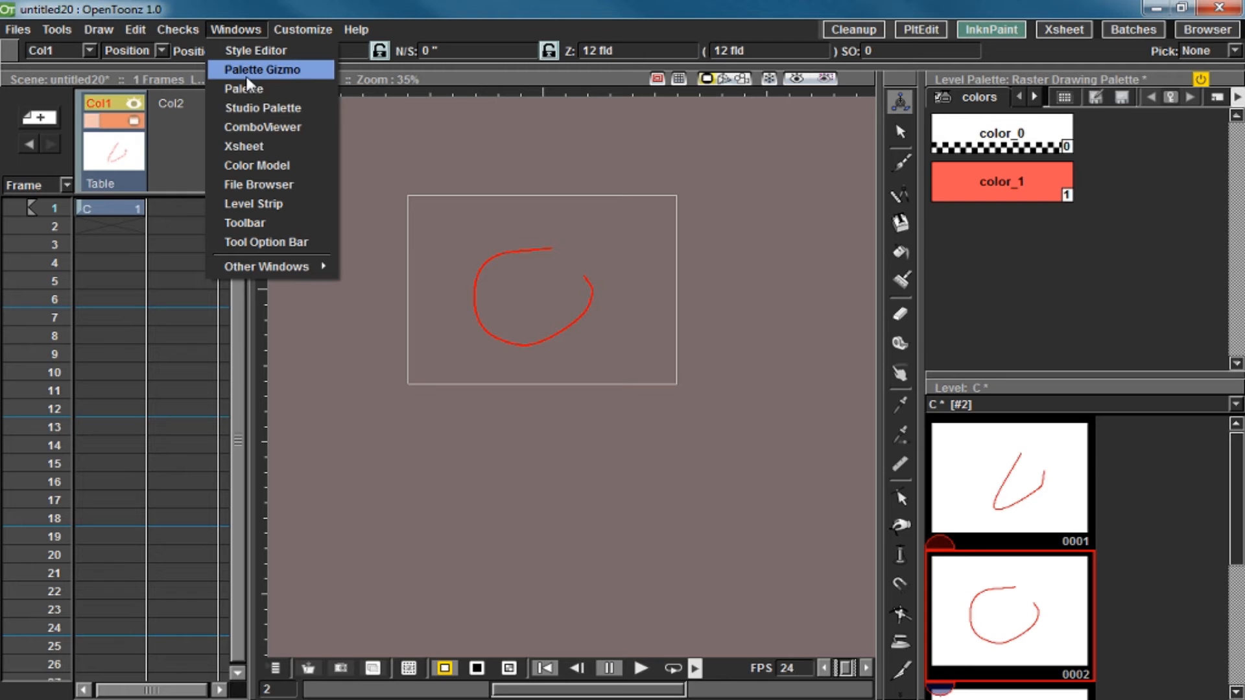
pyautogui.moveTo(284, 266)
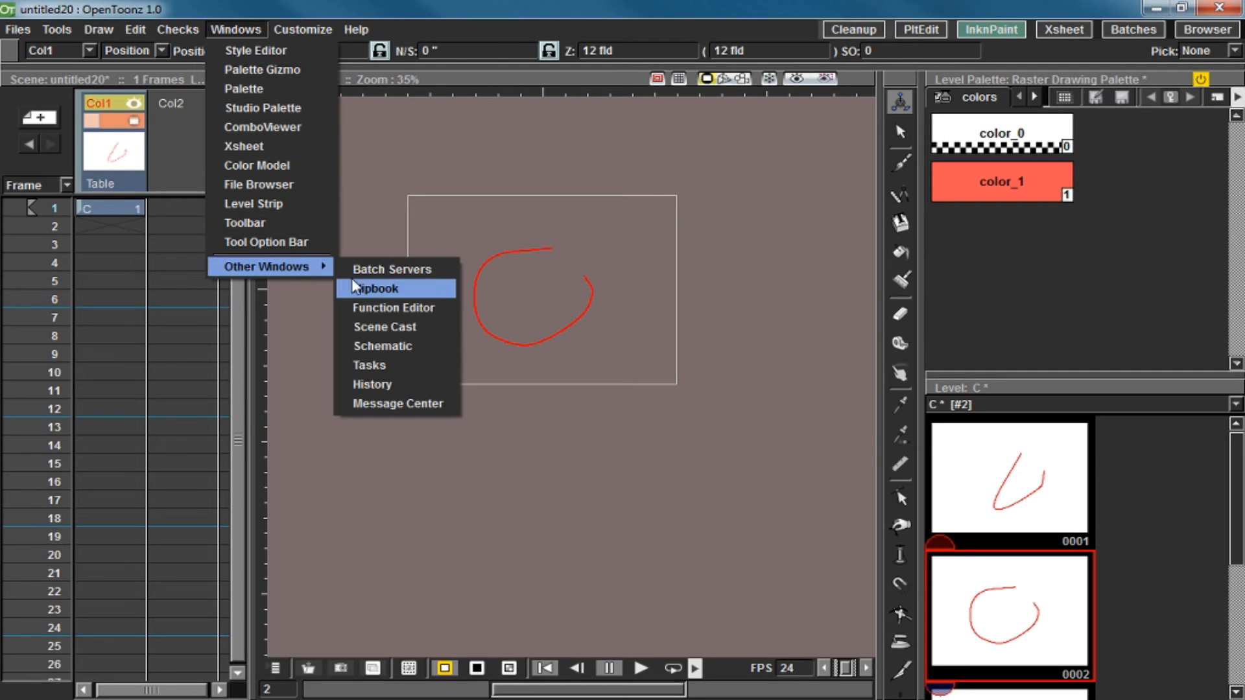
pyautogui.click(389, 308)
pyautogui.moveTo(727, 283); pyautogui.dragTo(376, 180)
pyautogui.moveTo(214, 308); pyautogui.dragTo(146, 310)
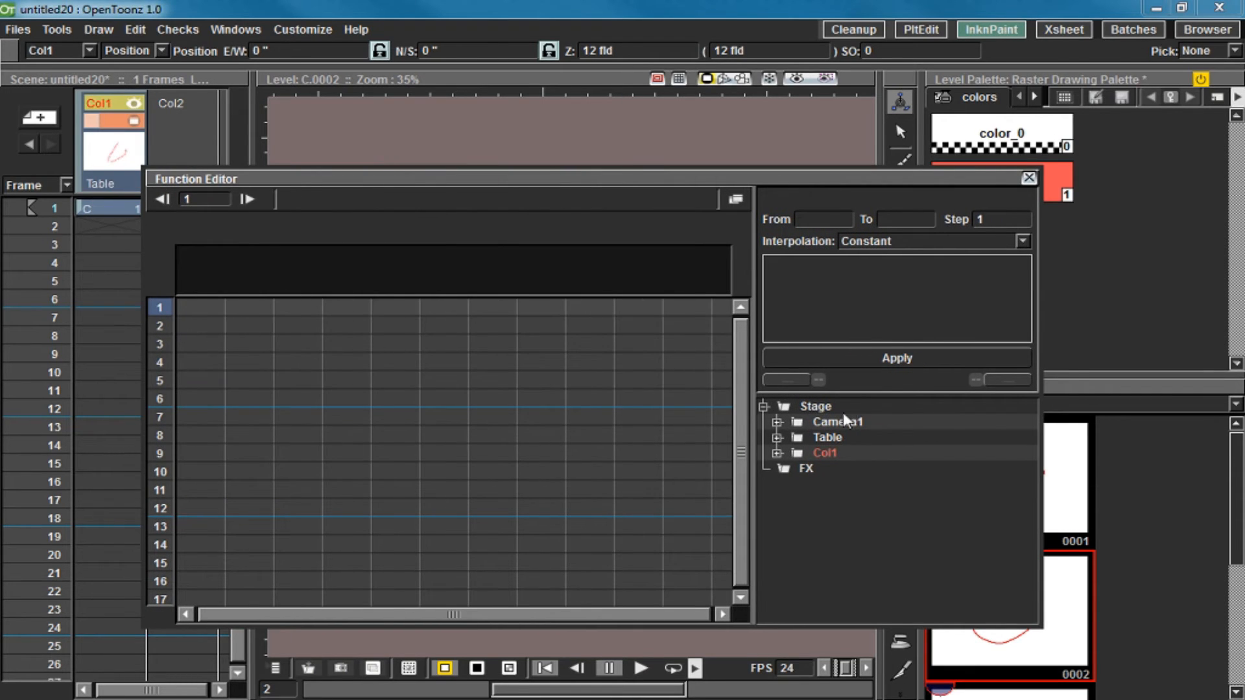
# Expand Col1's channels in the Function Editor and select its Rotation cell at frame 1.
pyautogui.click(777, 452)
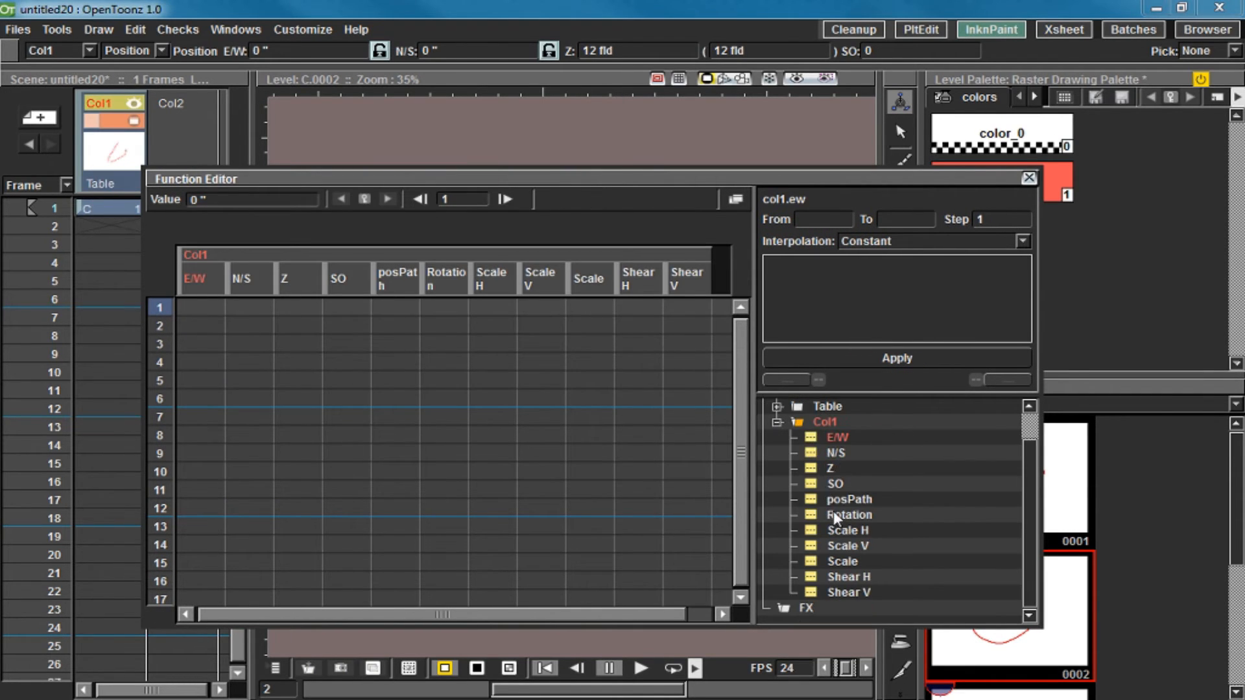
pyautogui.click(838, 514)
pyautogui.click(642, 377)
pyautogui.click(429, 358)
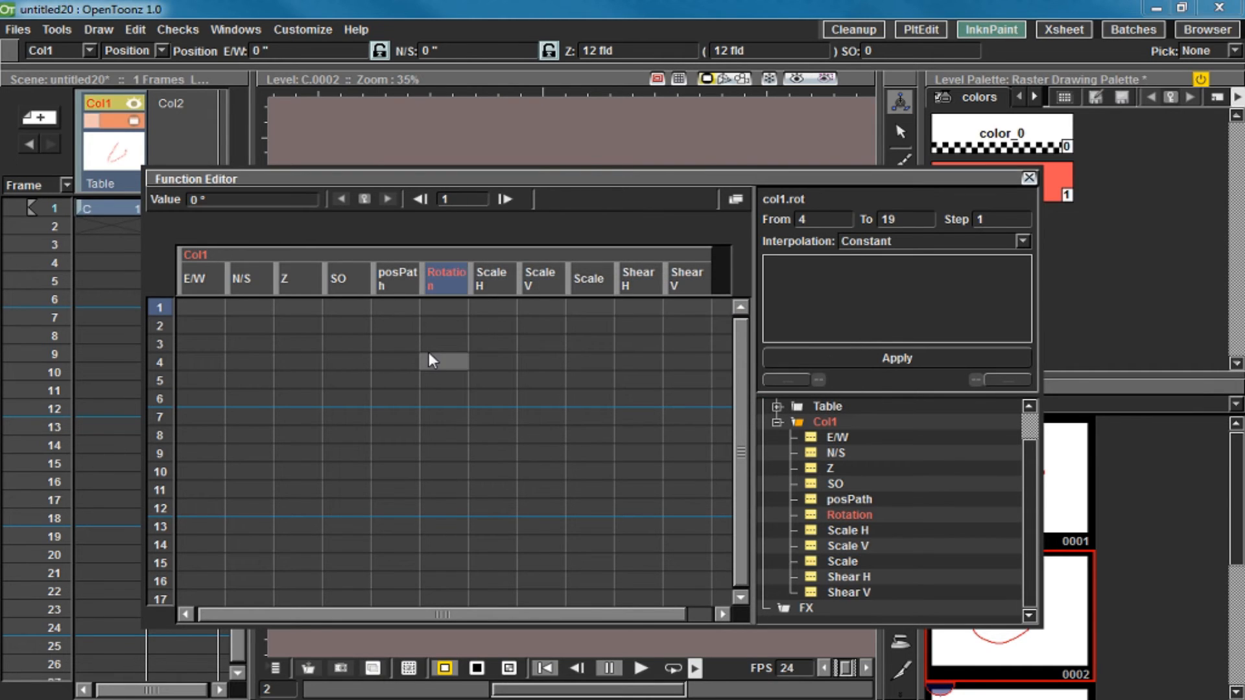
pyautogui.click(450, 306)
# Examine the Function Editor's frame rows and channel columns, collapse Col1 and close the editor.
pyautogui.scroll(-8, 440, 367)
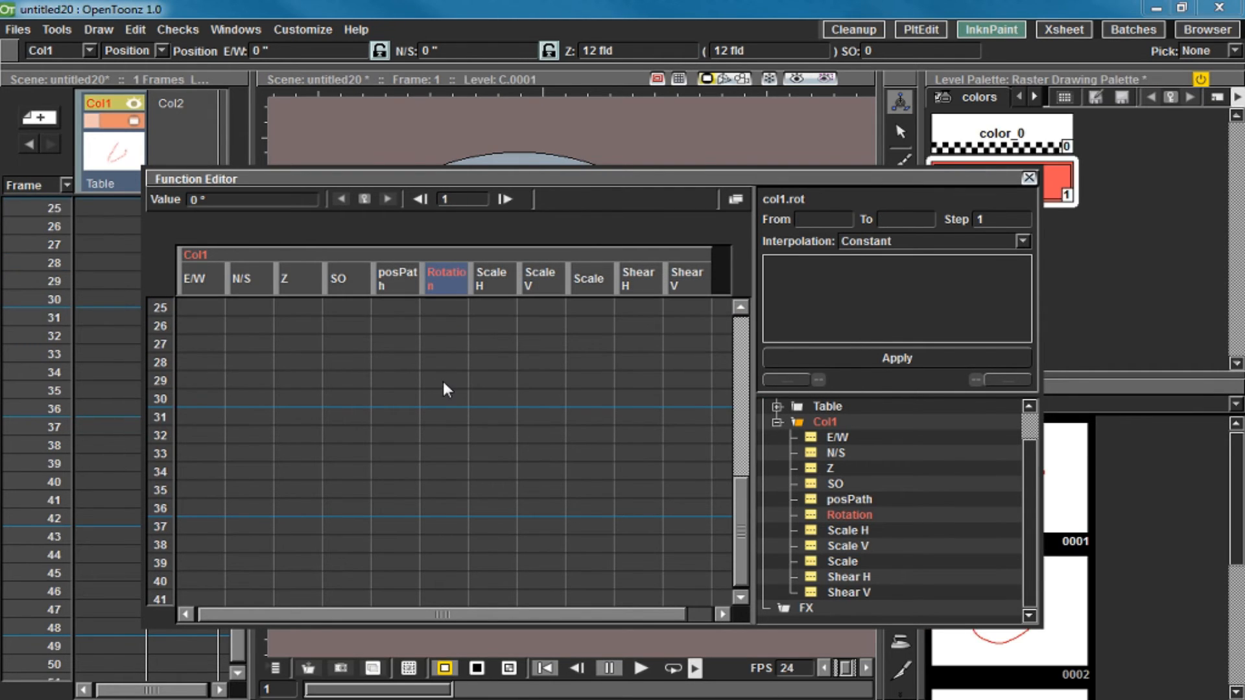
pyautogui.scroll(8, 442, 387)
pyautogui.moveTo(447, 318)
pyautogui.mouseDown()
pyautogui.moveTo(457, 496)
pyautogui.moveTo(439, 319)
pyautogui.mouseUp()
pyautogui.click(438, 313)
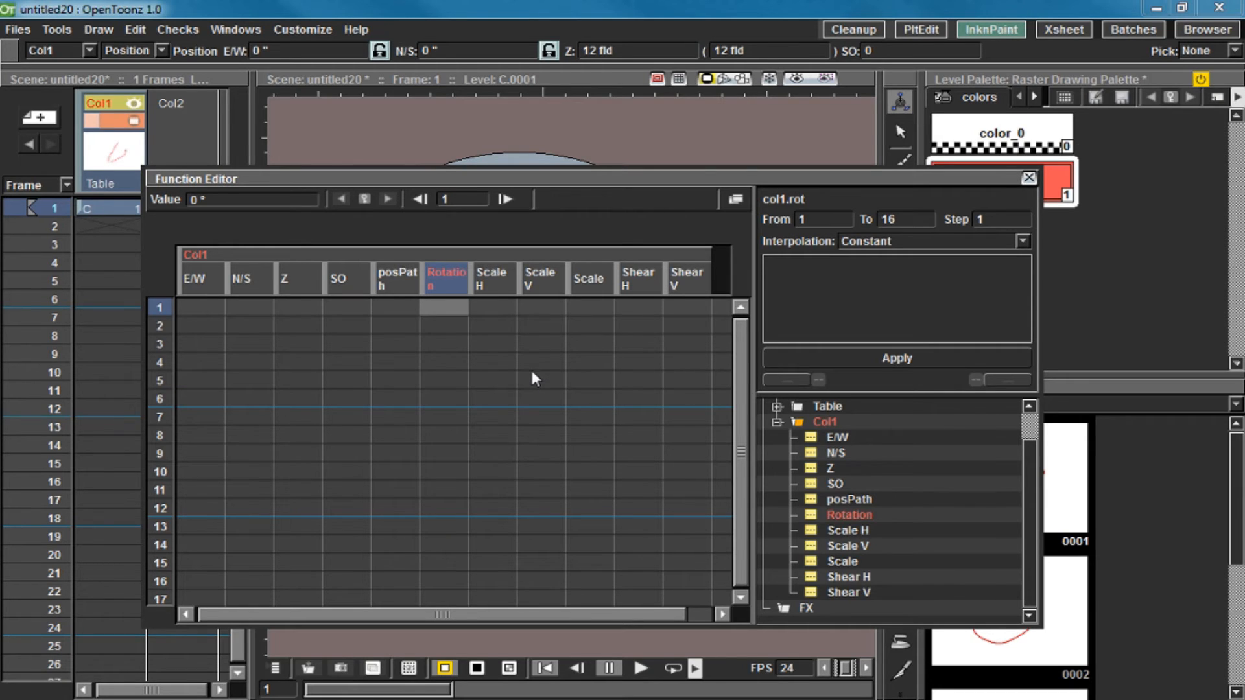
pyautogui.scroll(-4, 449, 299)
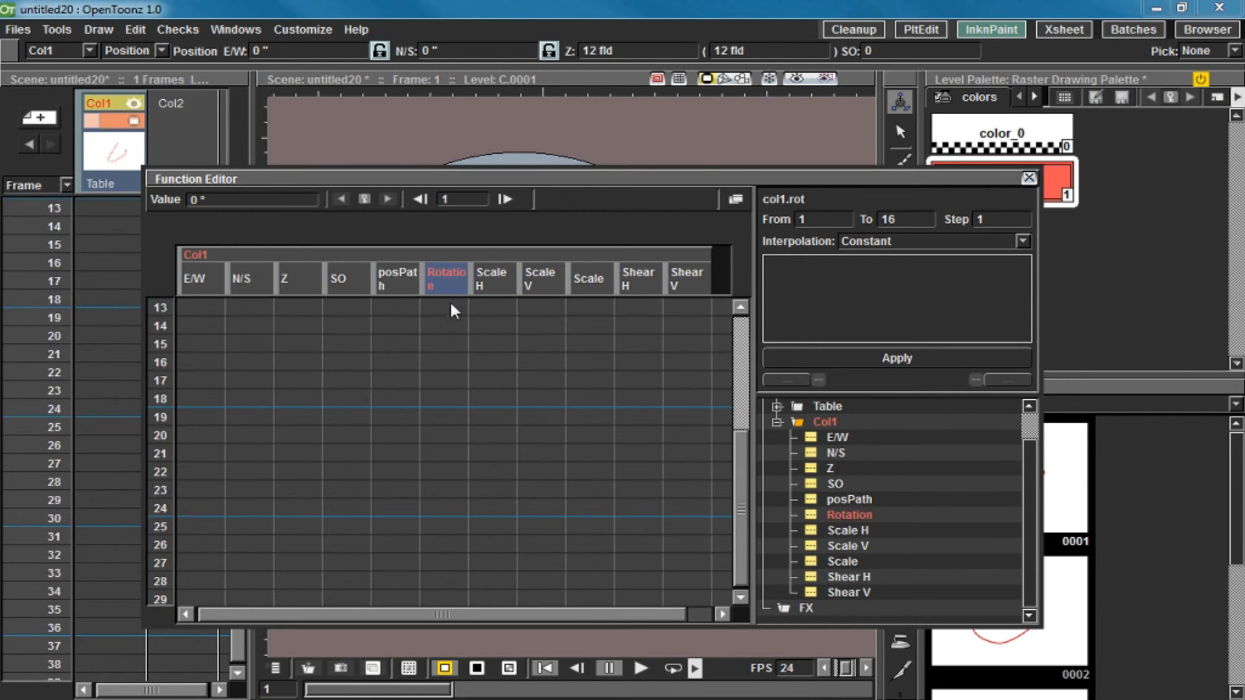
pyautogui.scroll(4, 535, 360)
pyautogui.moveTo(343, 613); pyautogui.dragTo(199, 612)
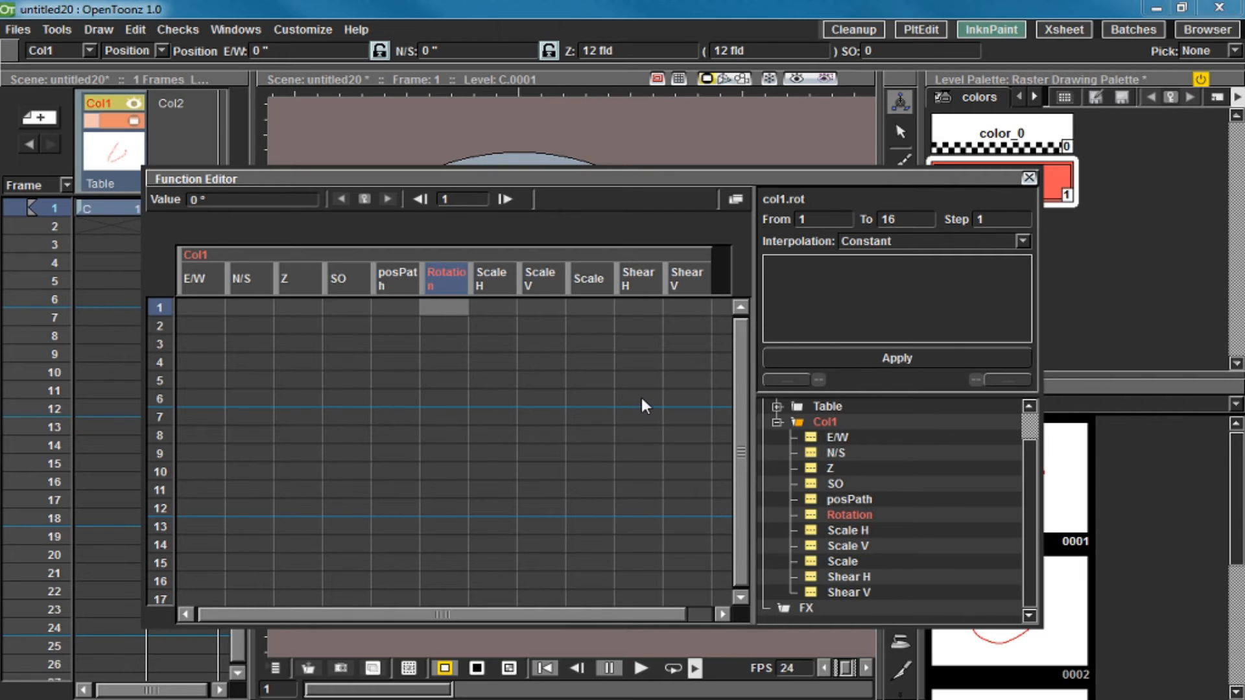
pyautogui.click(777, 420)
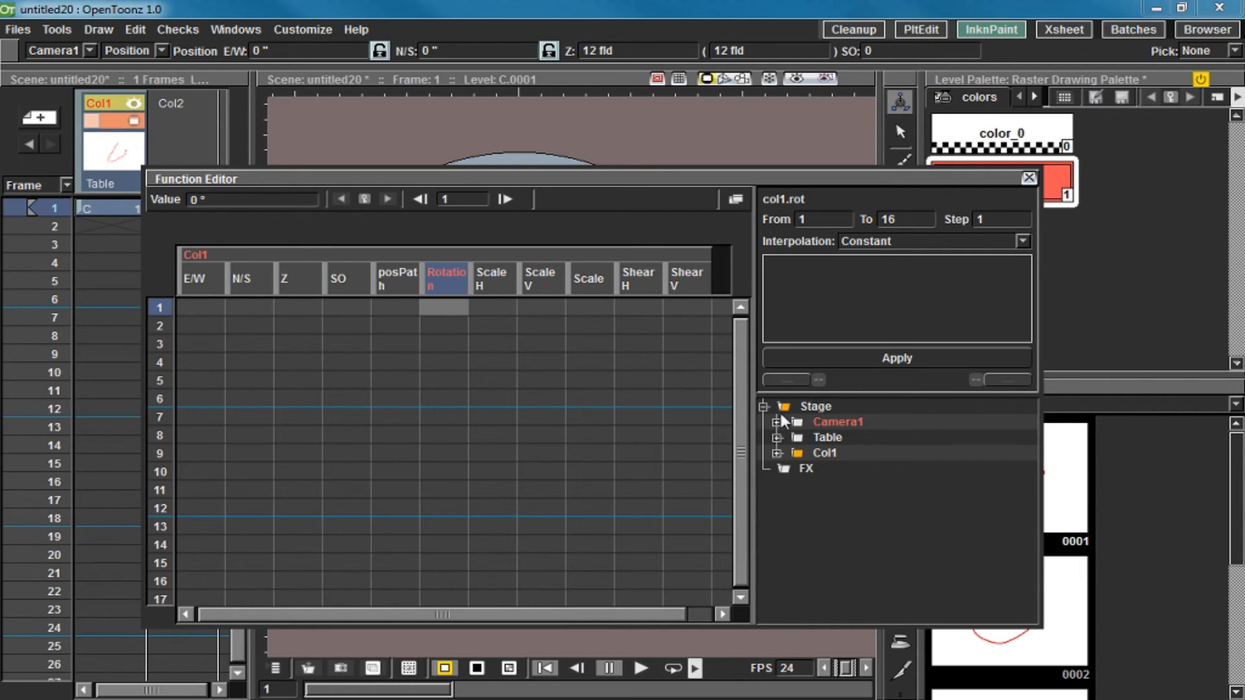
pyautogui.click(1028, 177)
# Open the Scene Cast window and move it over the upper part of the viewer.
pyautogui.click(217, 29)
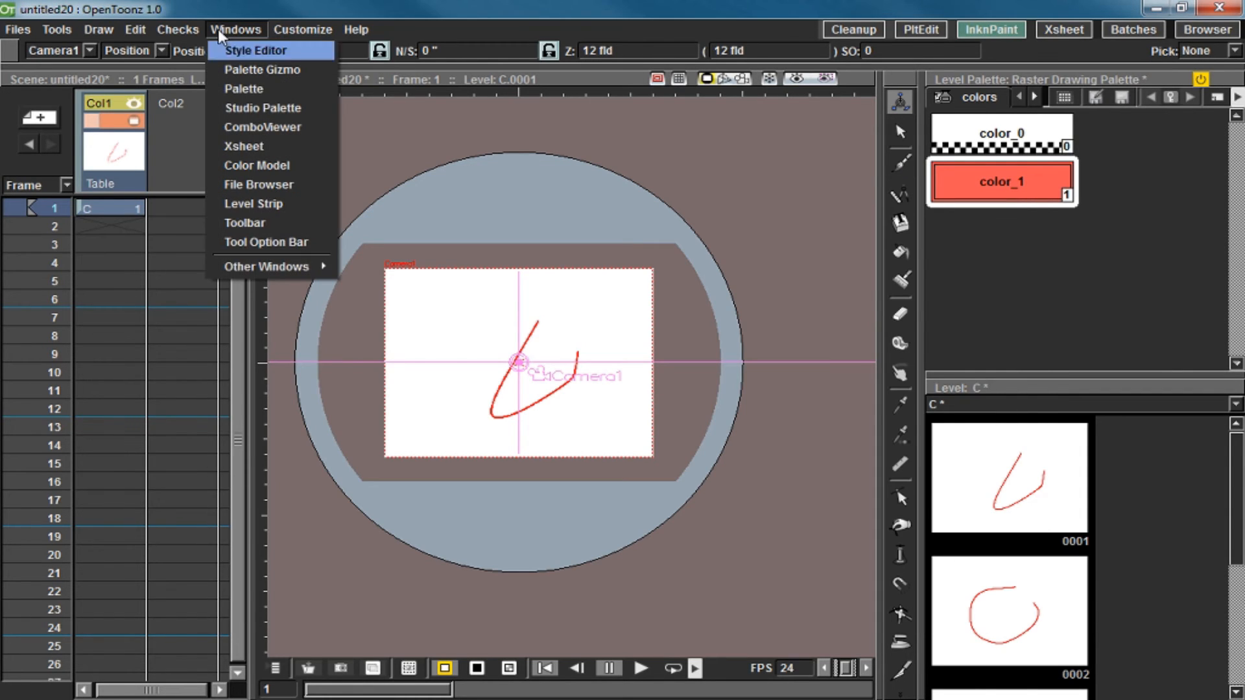
pyautogui.moveTo(297, 270)
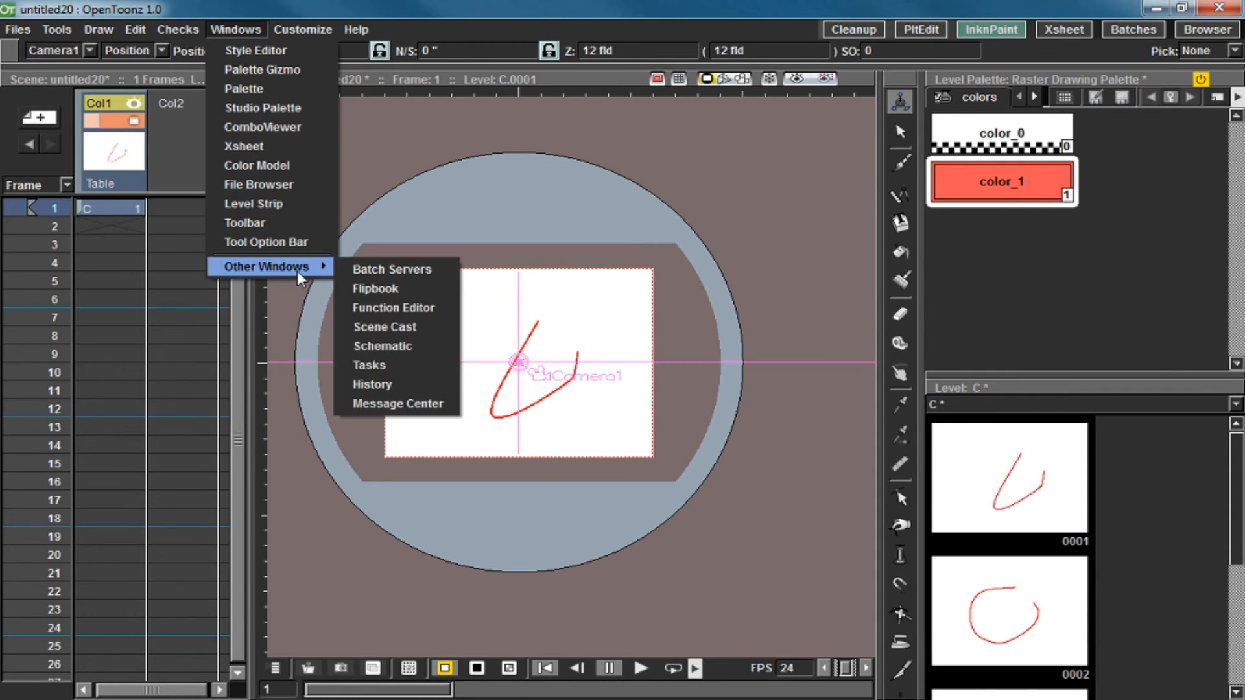
pyautogui.click(443, 333)
pyautogui.moveTo(814, 356); pyautogui.dragTo(422, 221)
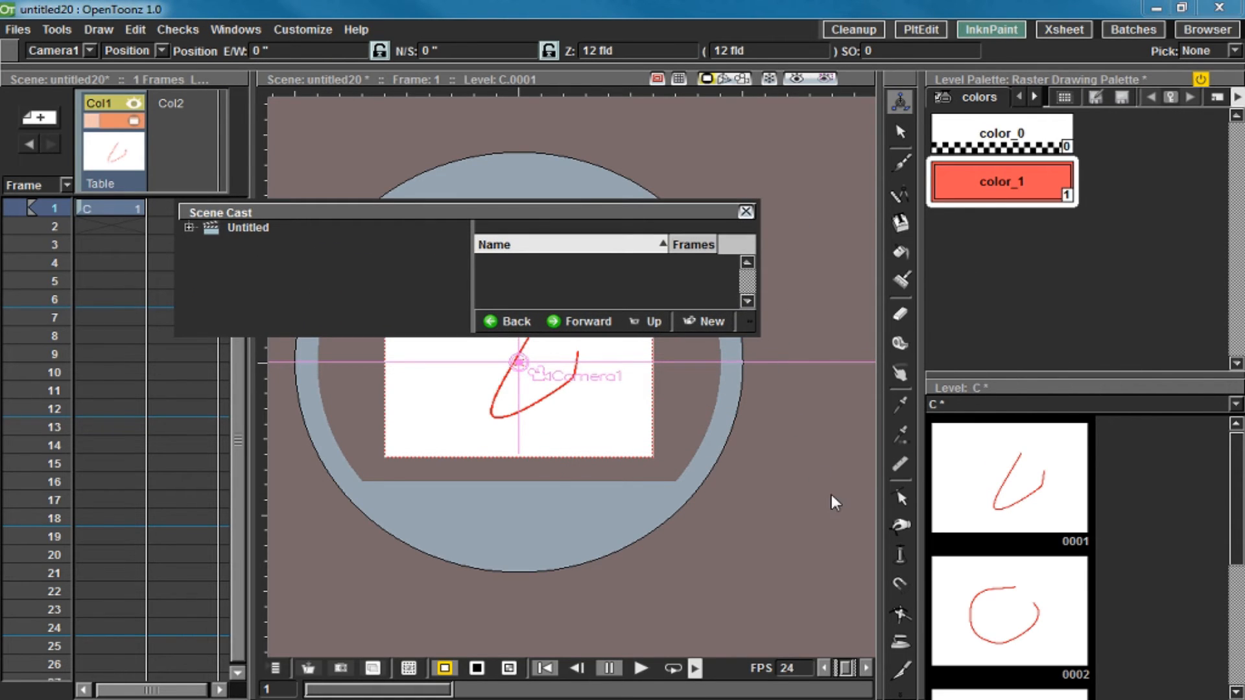
# Expand the untitled scene in Scene Cast, select level C in its Cast folder, and enlarge the window across the viewer.
pyautogui.click(189, 227)
pyautogui.click(235, 243)
pyautogui.click(503, 284)
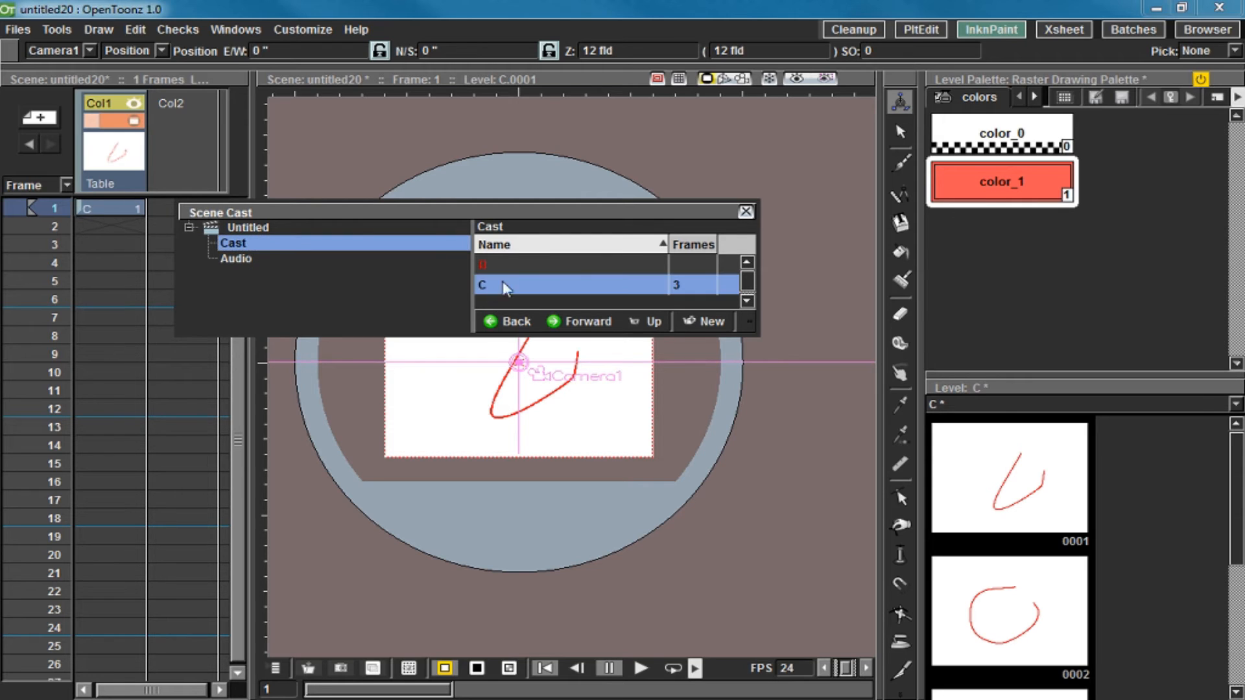
pyautogui.moveTo(624, 204); pyautogui.dragTo(623, 102)
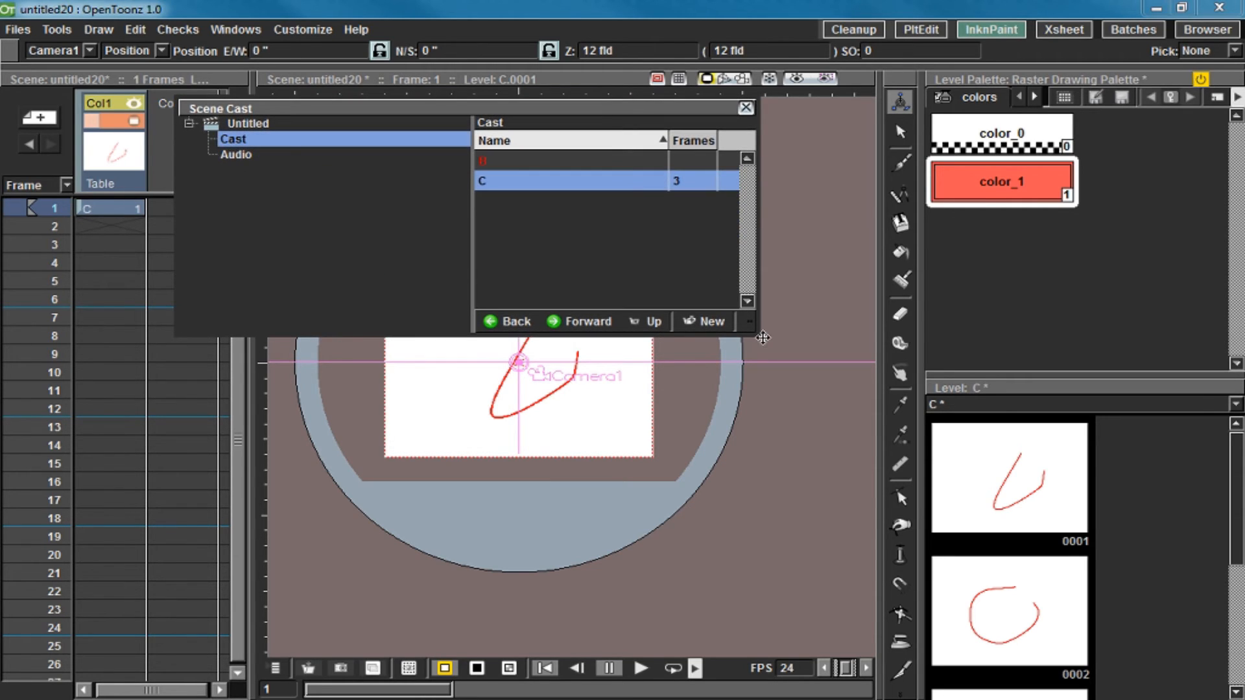
pyautogui.moveTo(756, 332); pyautogui.dragTo(991, 581)
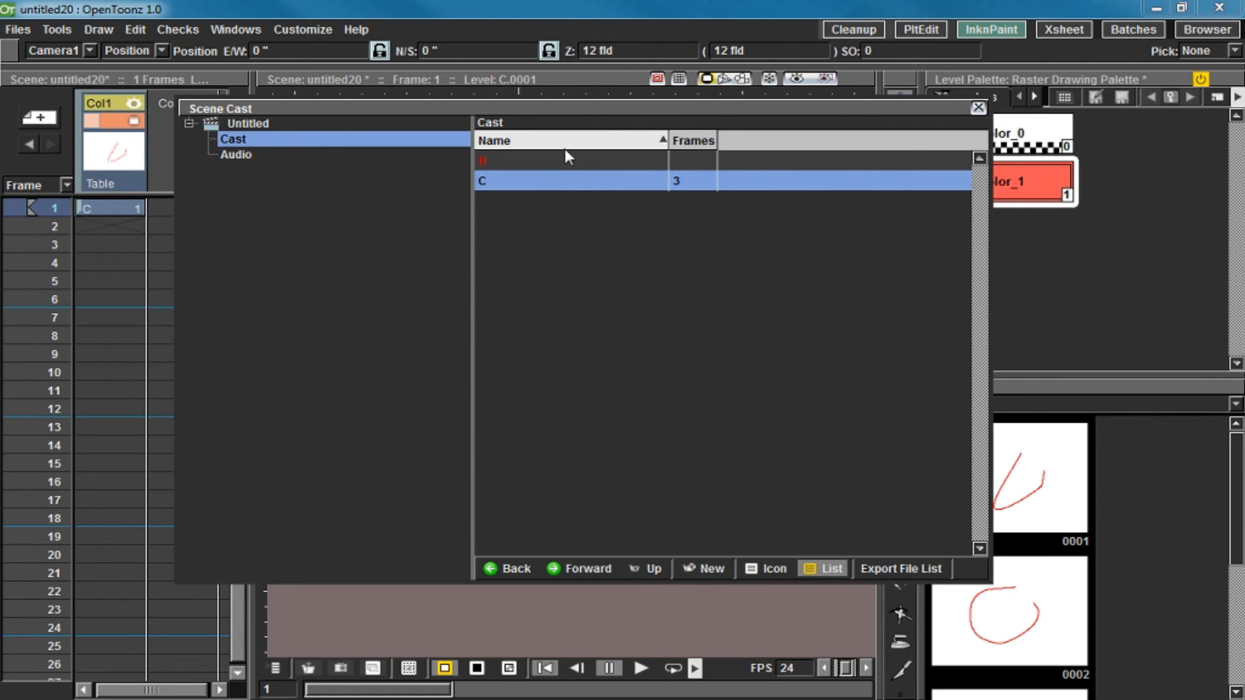
# View the scene's Audio and Cast folders in Scene Cast and compare the entries for levels B and C.
pyautogui.click(272, 155)
pyautogui.click(256, 140)
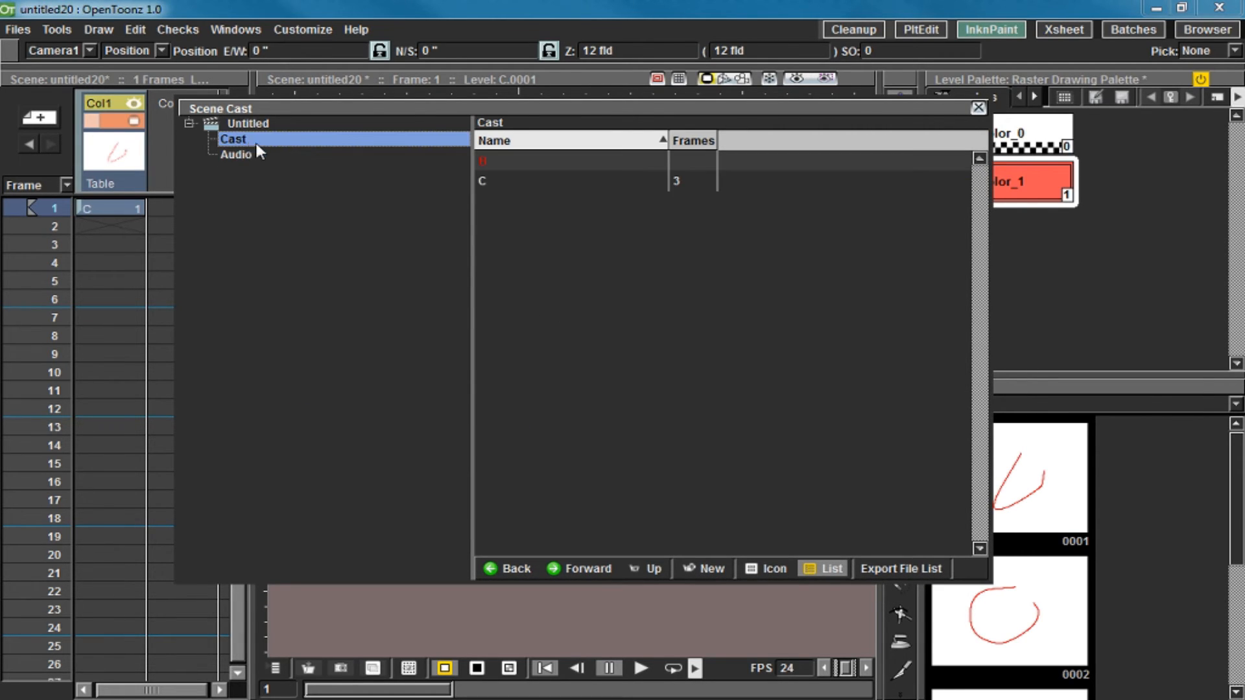
pyautogui.moveTo(322, 105); pyautogui.dragTo(228, 208)
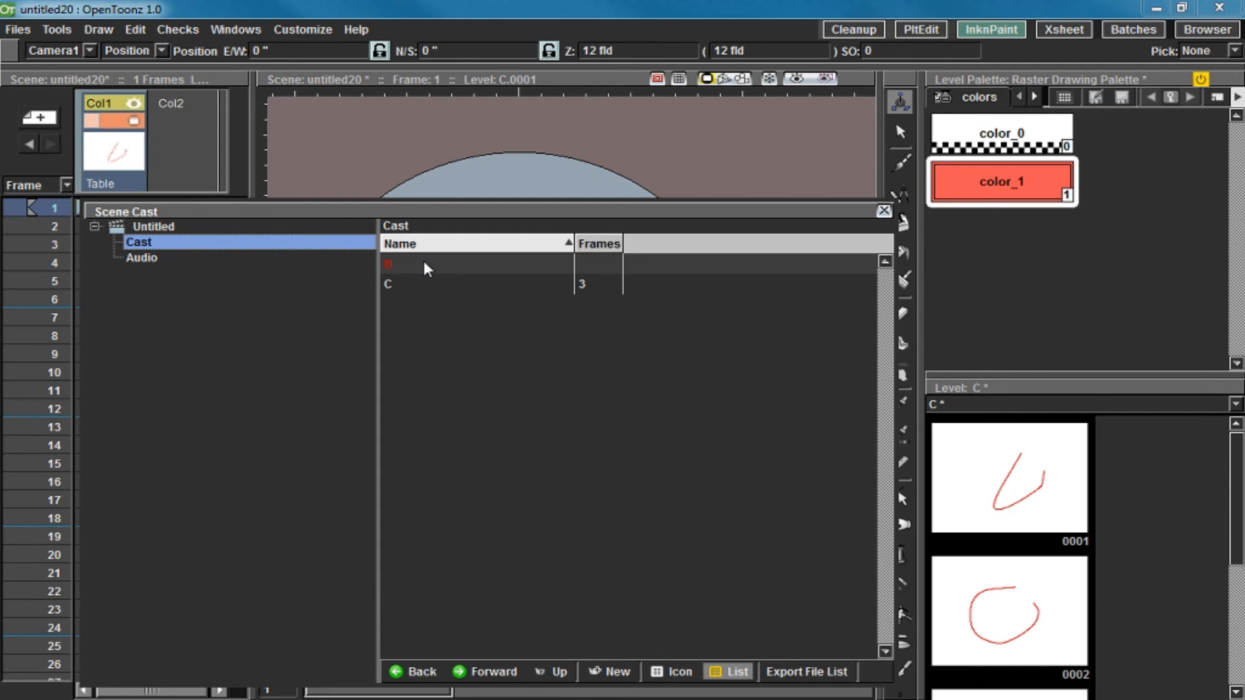
pyautogui.click(423, 262)
pyautogui.click(415, 284)
pyautogui.click(414, 267)
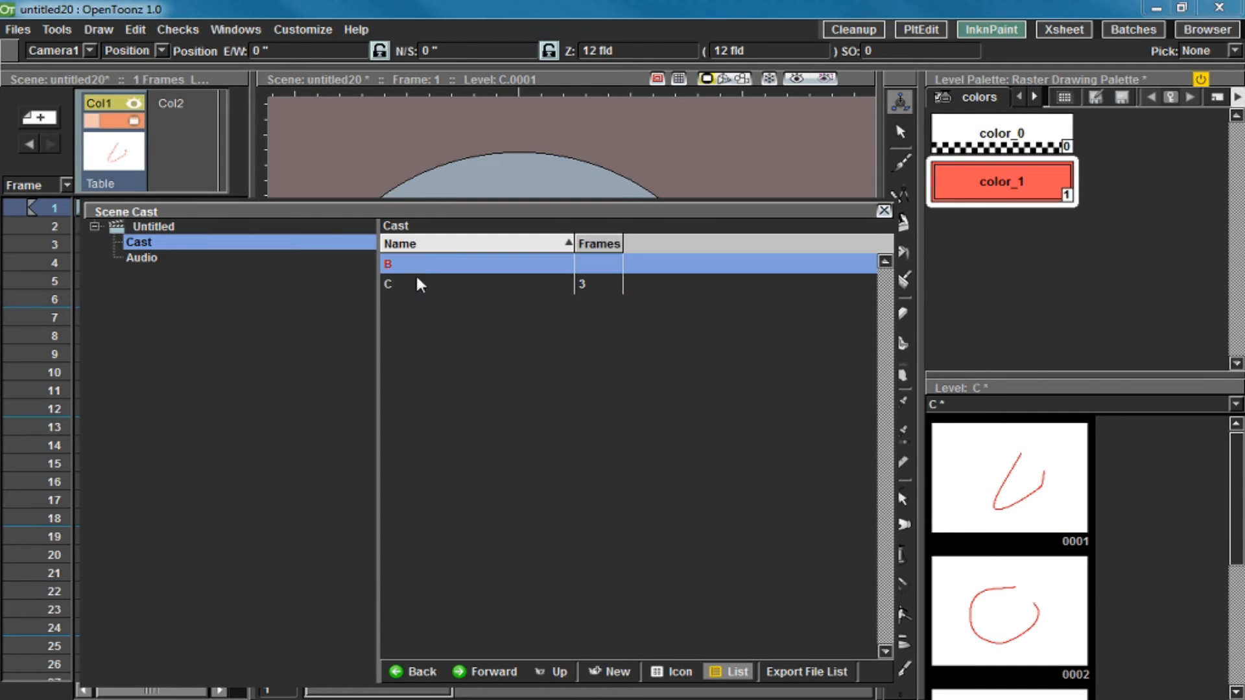
pyautogui.click(426, 283)
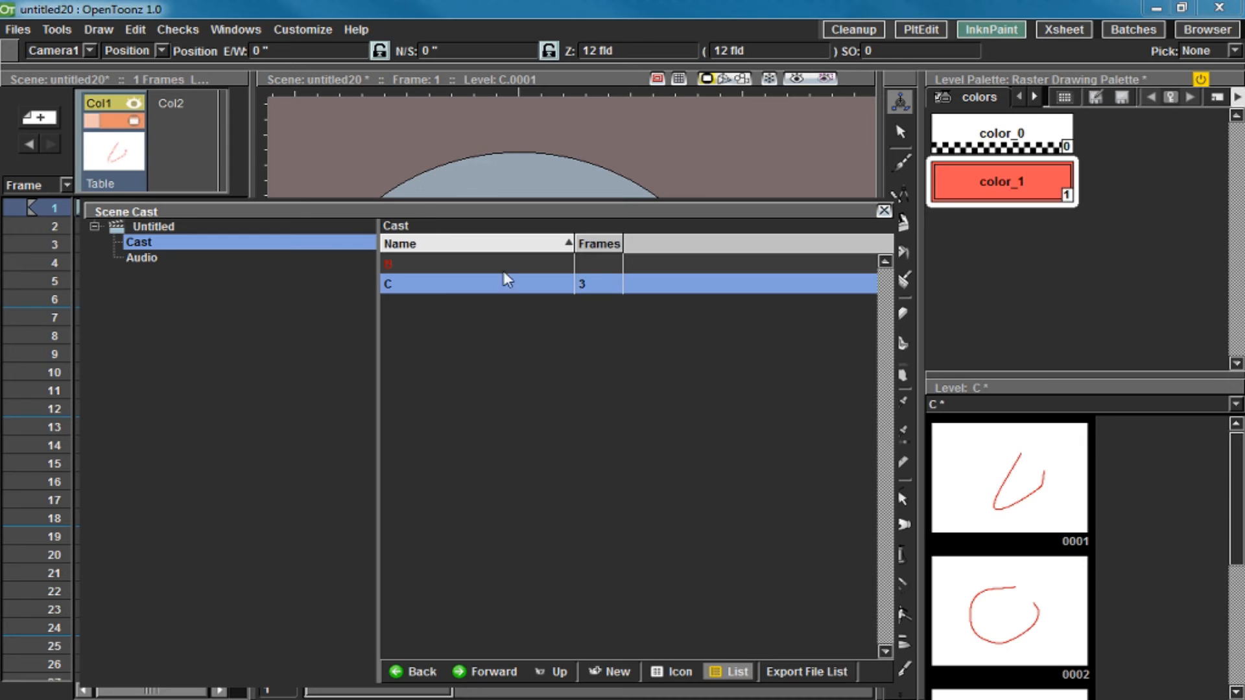
pyautogui.moveTo(583, 283)
pyautogui.mouseDown()
pyautogui.moveTo(574, 311)
pyautogui.moveTo(596, 288)
pyautogui.mouseUp()
# Move the Scene Cast window clear of Col1's cells, select the frame 1 cell, and select level B in the cast.
pyautogui.moveTo(353, 216); pyautogui.dragTo(485, 198)
pyautogui.click(102, 208)
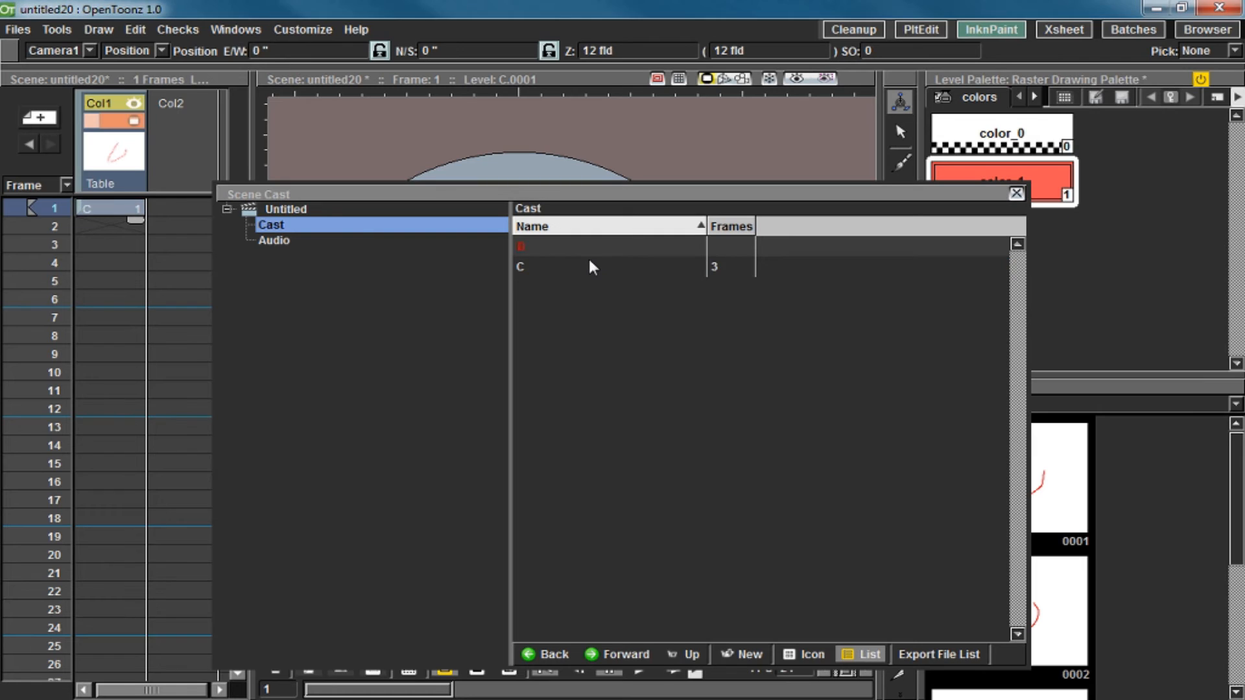
pyautogui.click(558, 248)
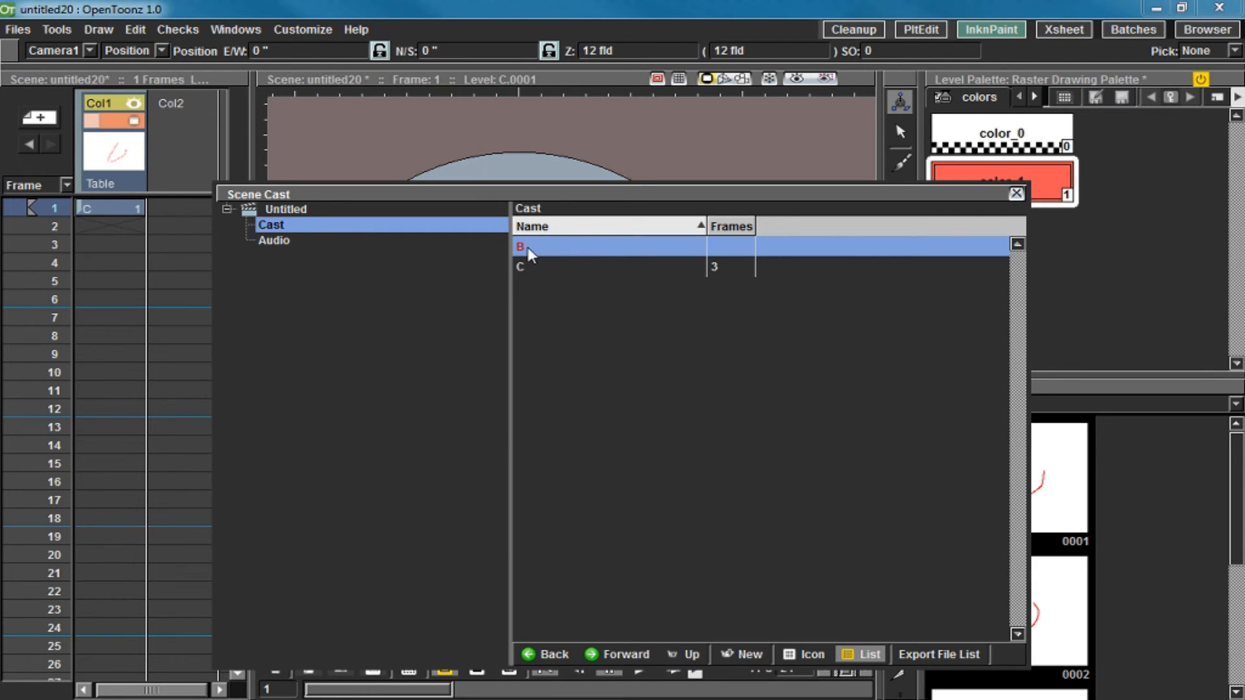
# Enter level B in Col1's cell at frame 3 of the Xsheet and select that cell.
pyautogui.click(123, 211)
pyautogui.rightClick(108, 262)
pyautogui.doubleClick(110, 245)
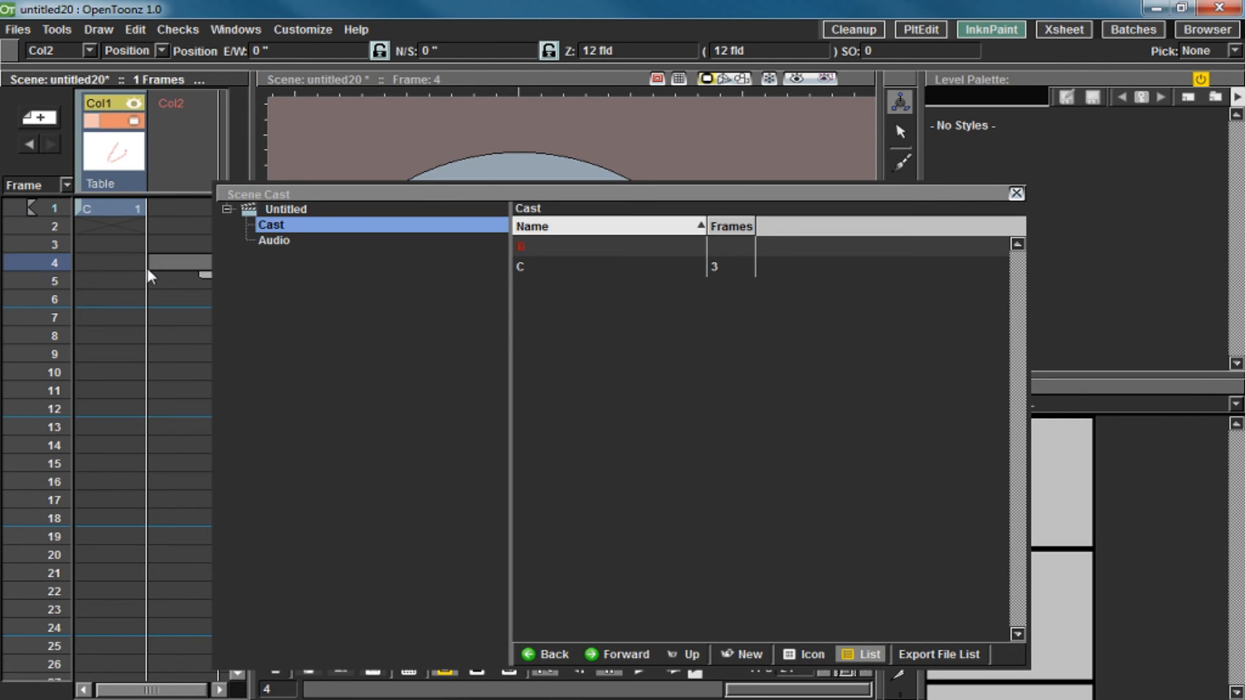
pyautogui.write('B')
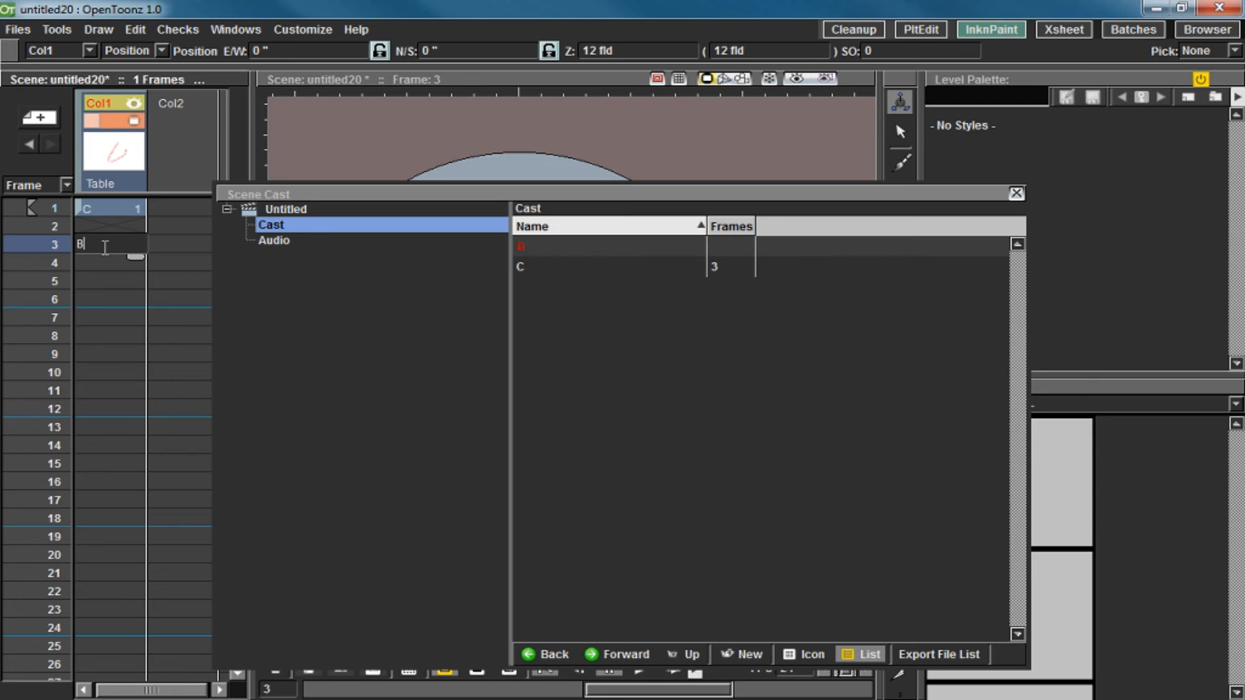
pyautogui.press('Return')
pyautogui.click(122, 277)
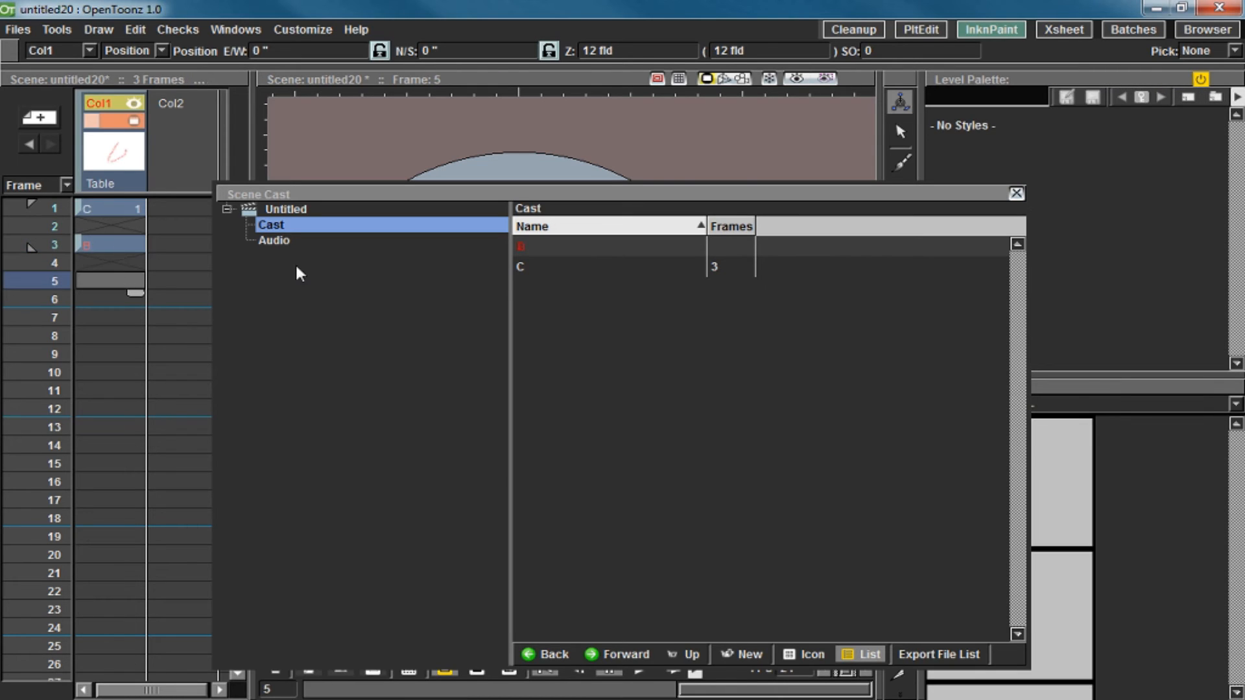
pyautogui.click(586, 252)
pyautogui.click(96, 247)
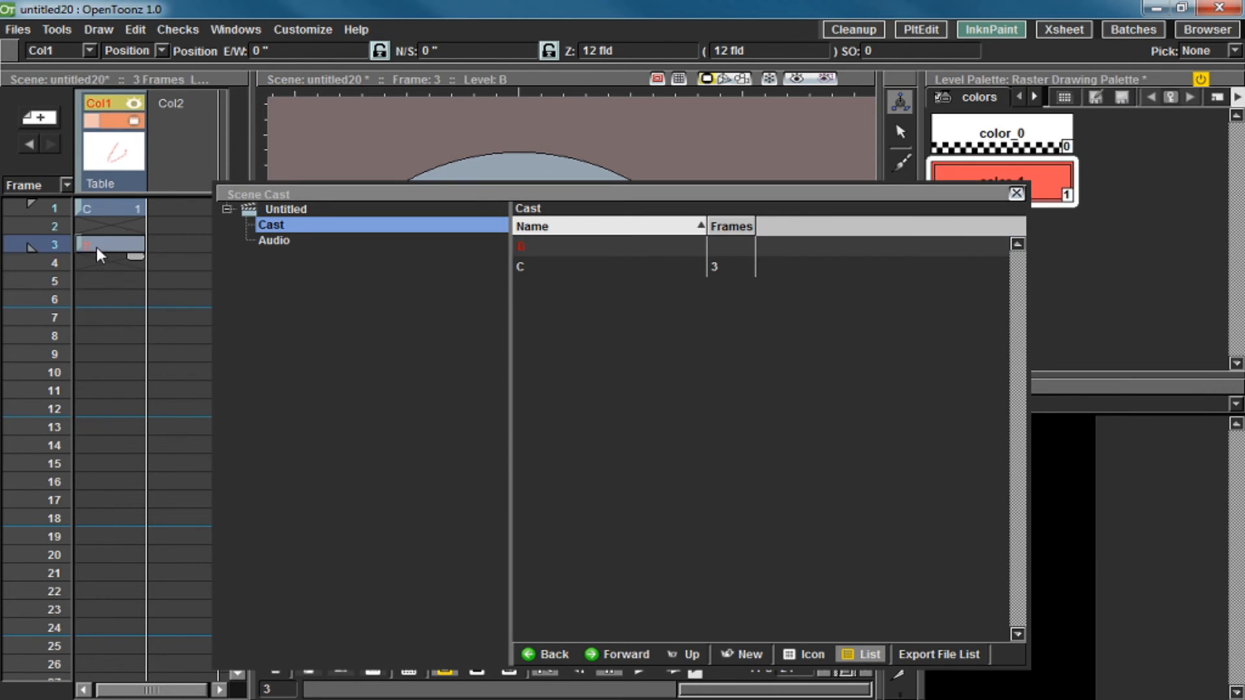
# Try to enter level A in Col1's cell at frame 6.
pyautogui.click(107, 303)
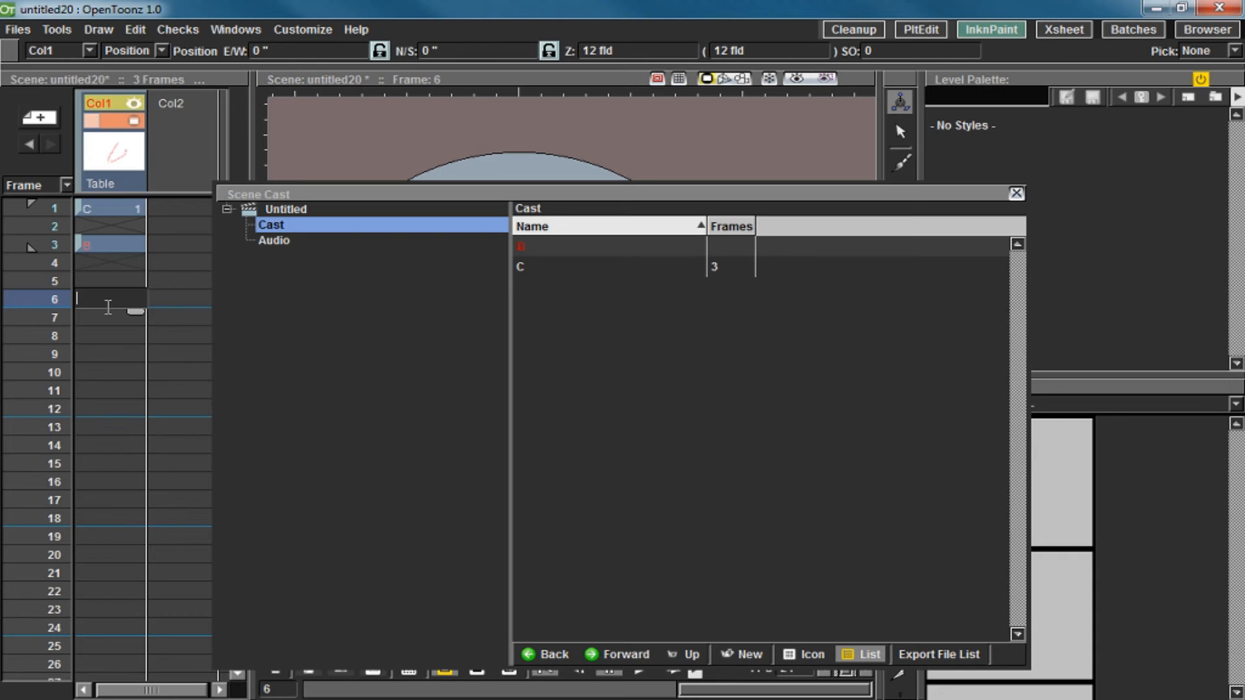
pyautogui.write('A')
pyautogui.click(161, 334)
pyautogui.click(126, 299)
pyautogui.write('A')
pyautogui.press('Return')
pyautogui.click(138, 350)
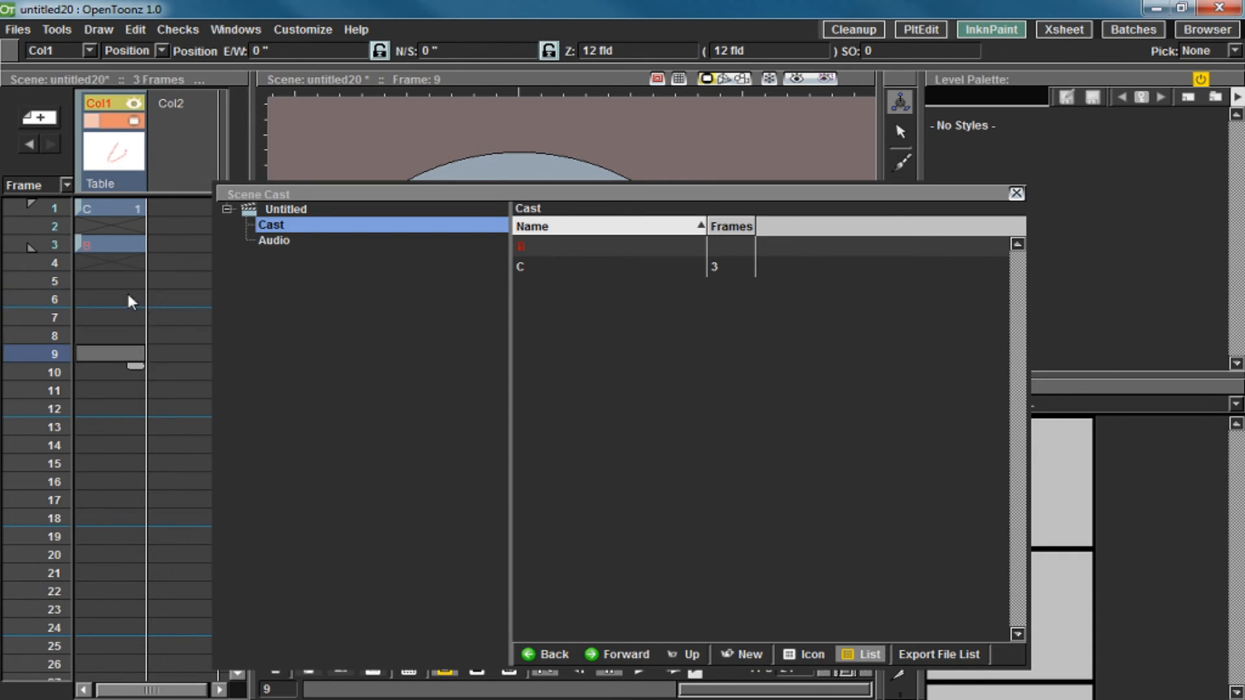
pyautogui.doubleClick(122, 292)
pyautogui.write('A')
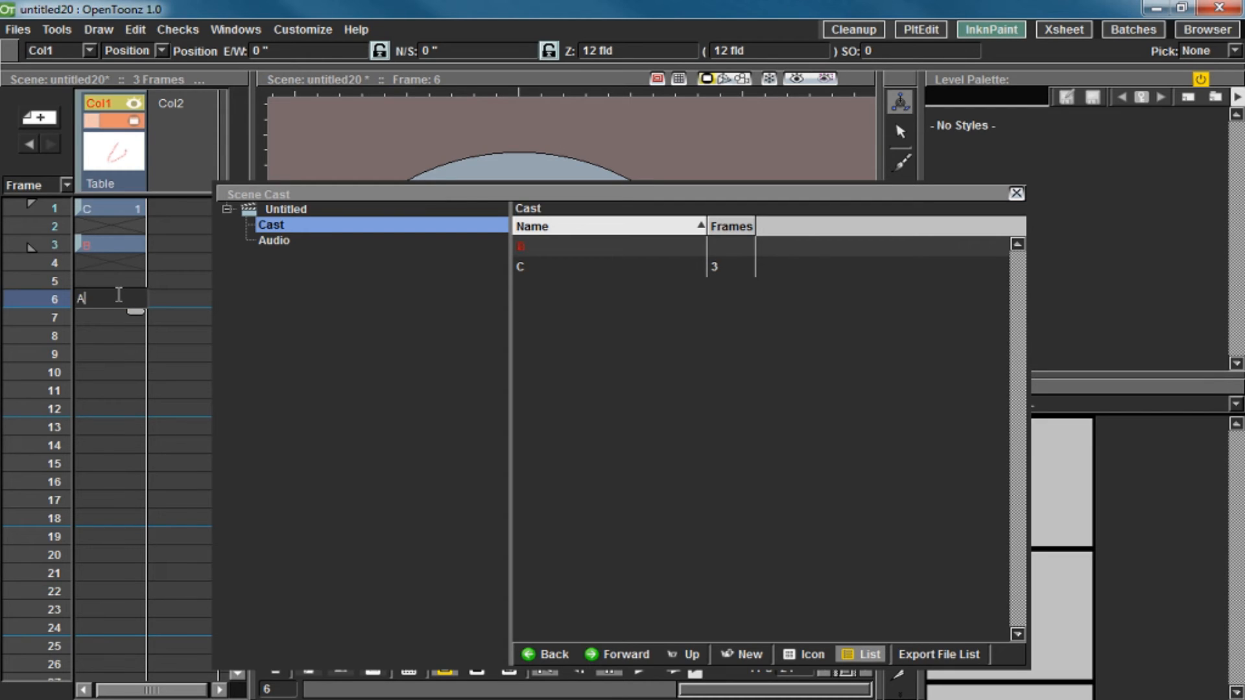
pyautogui.press('Return')
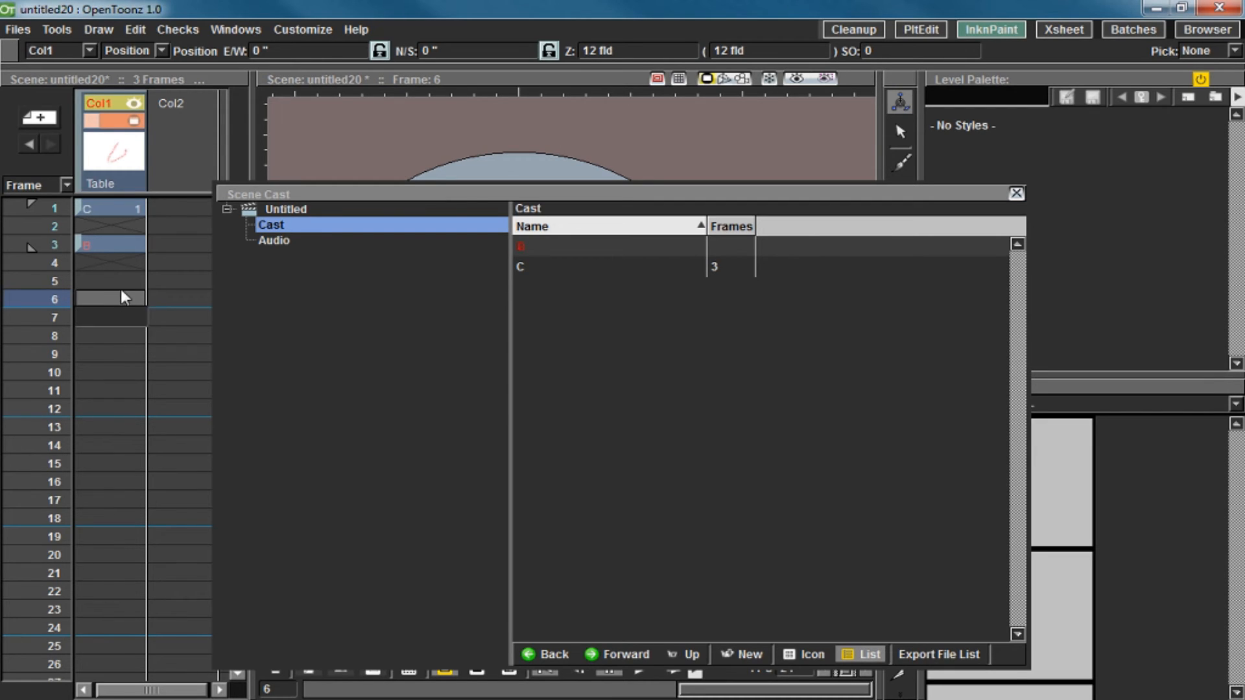
pyautogui.click(77, 352)
pyautogui.click(120, 281)
# Compare level B's cast entry with its cell at frame 3 and with level C's entry.
pyautogui.click(583, 247)
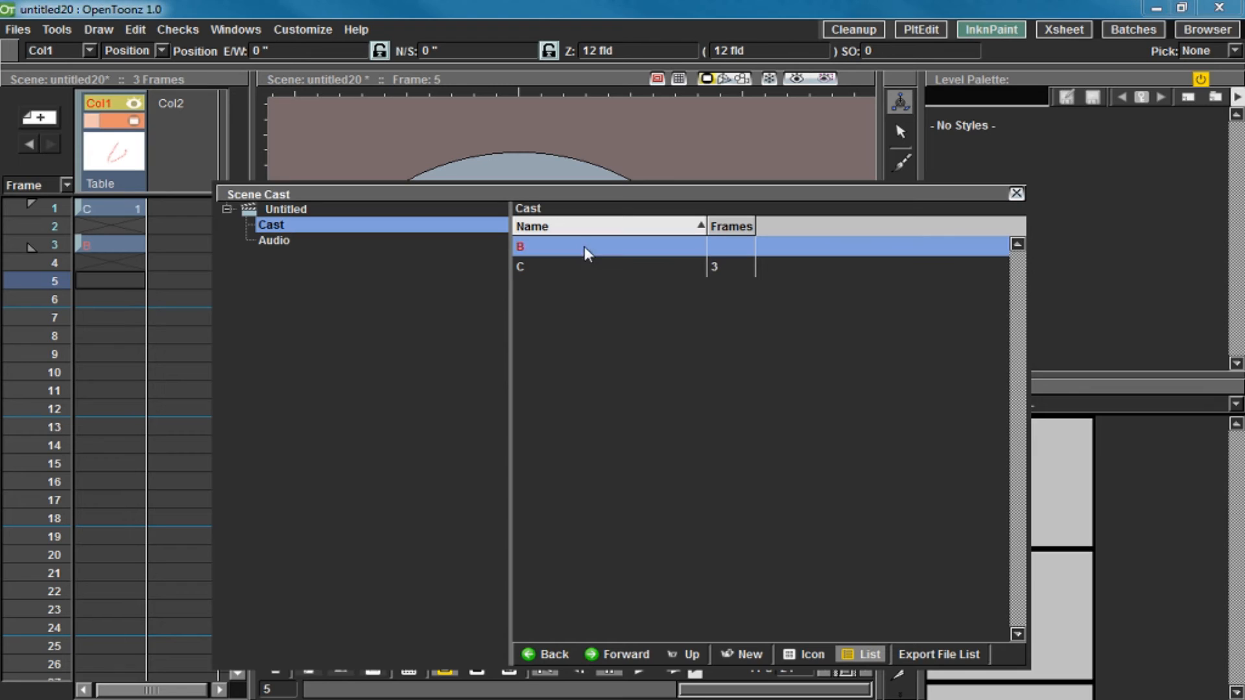
pyautogui.click(107, 250)
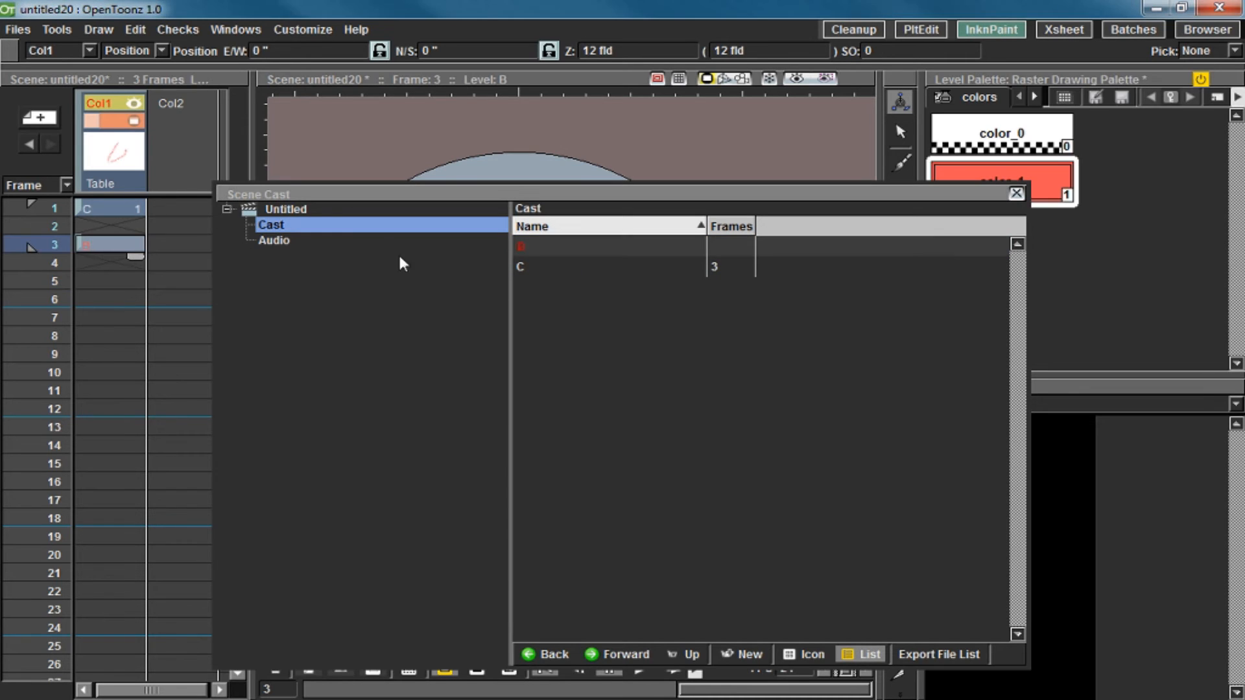
pyautogui.click(548, 246)
pyautogui.click(551, 267)
pyautogui.click(556, 247)
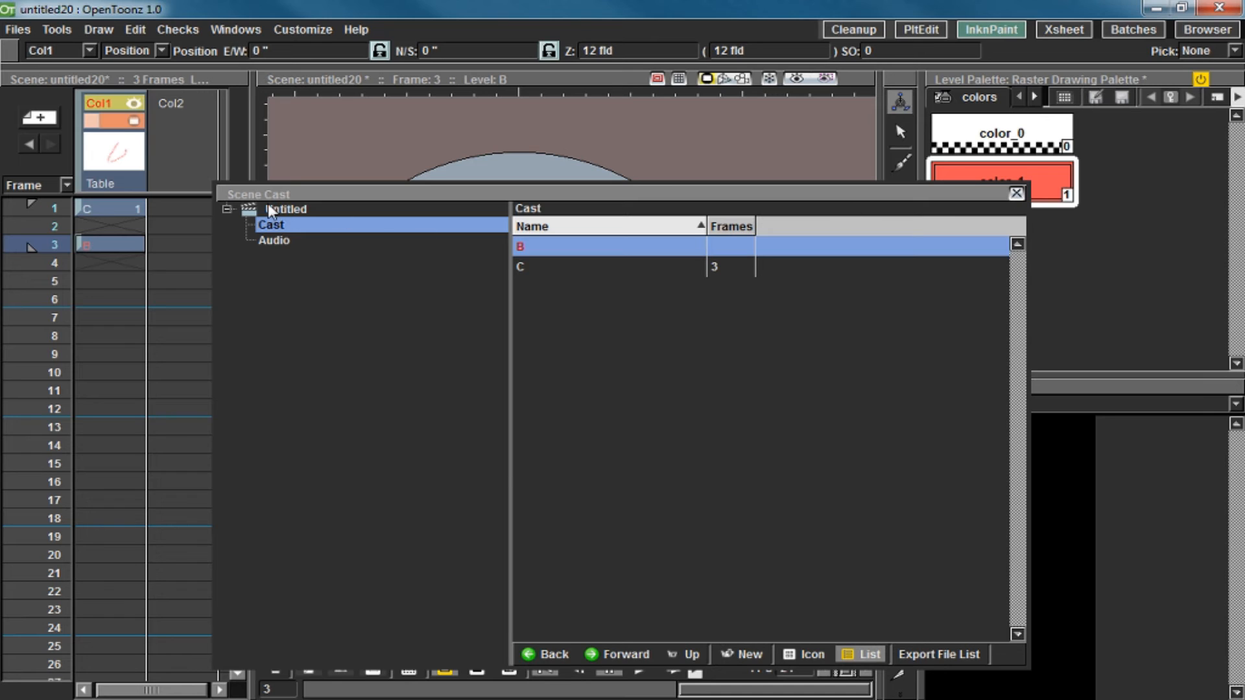
# Show the scene's Audio folder in Scene Cast, then close the window.
pyautogui.click(227, 209)
pyautogui.click(281, 243)
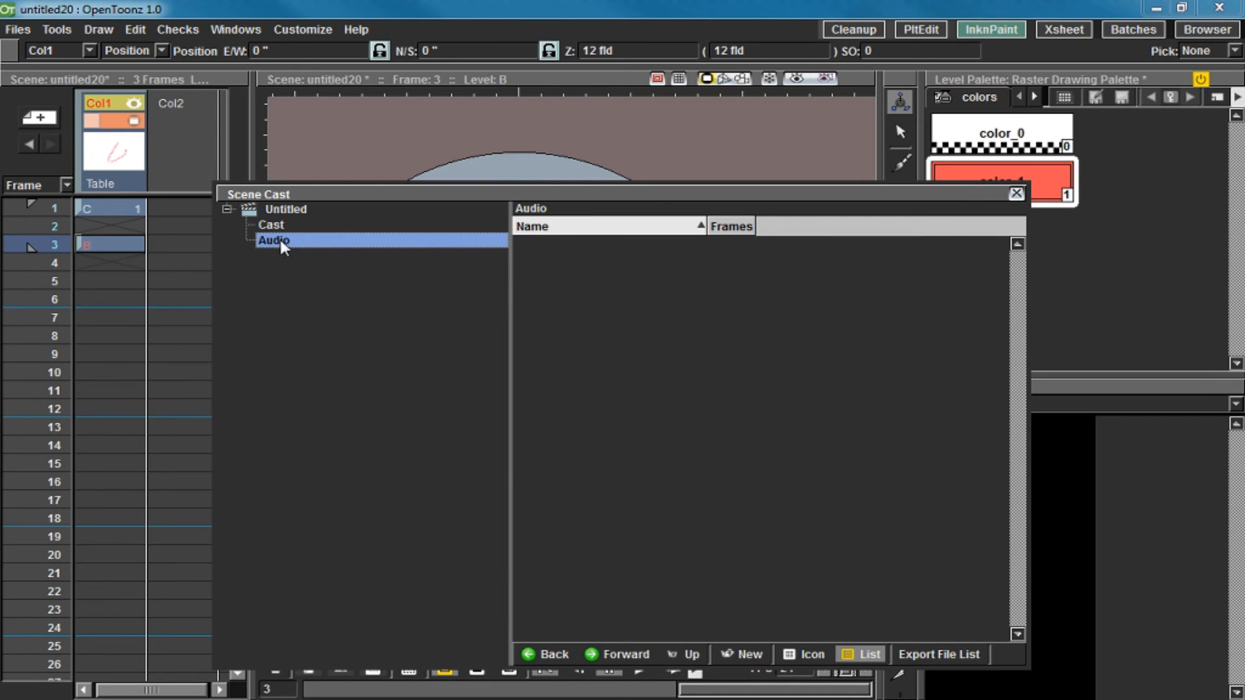
pyautogui.click(1101, 279)
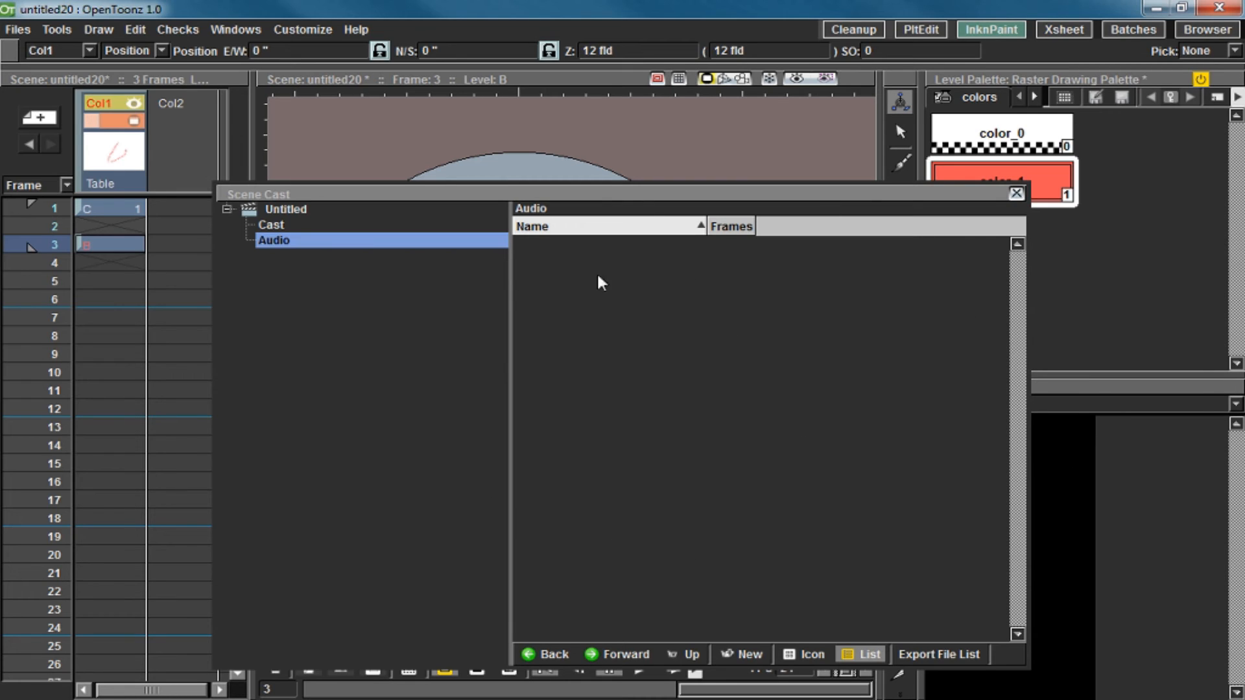
pyautogui.click(1016, 193)
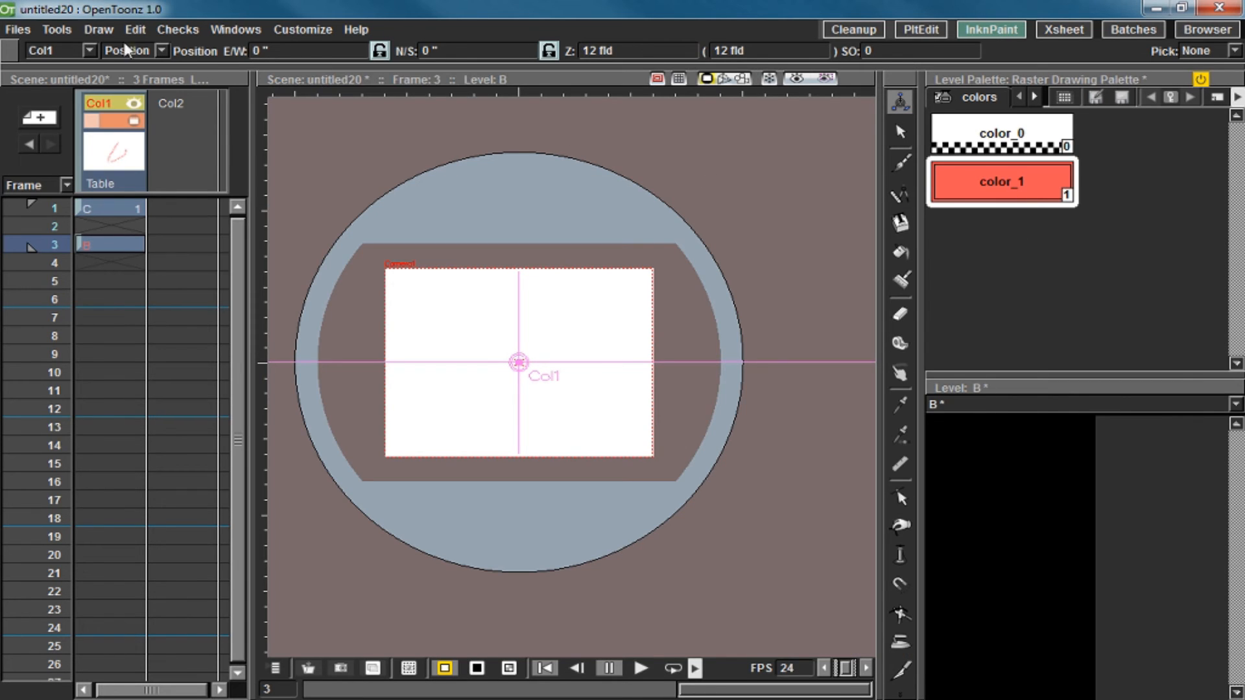
# Open the Schematic window and place it over the viewer.
pyautogui.click(227, 30)
pyautogui.moveTo(281, 269)
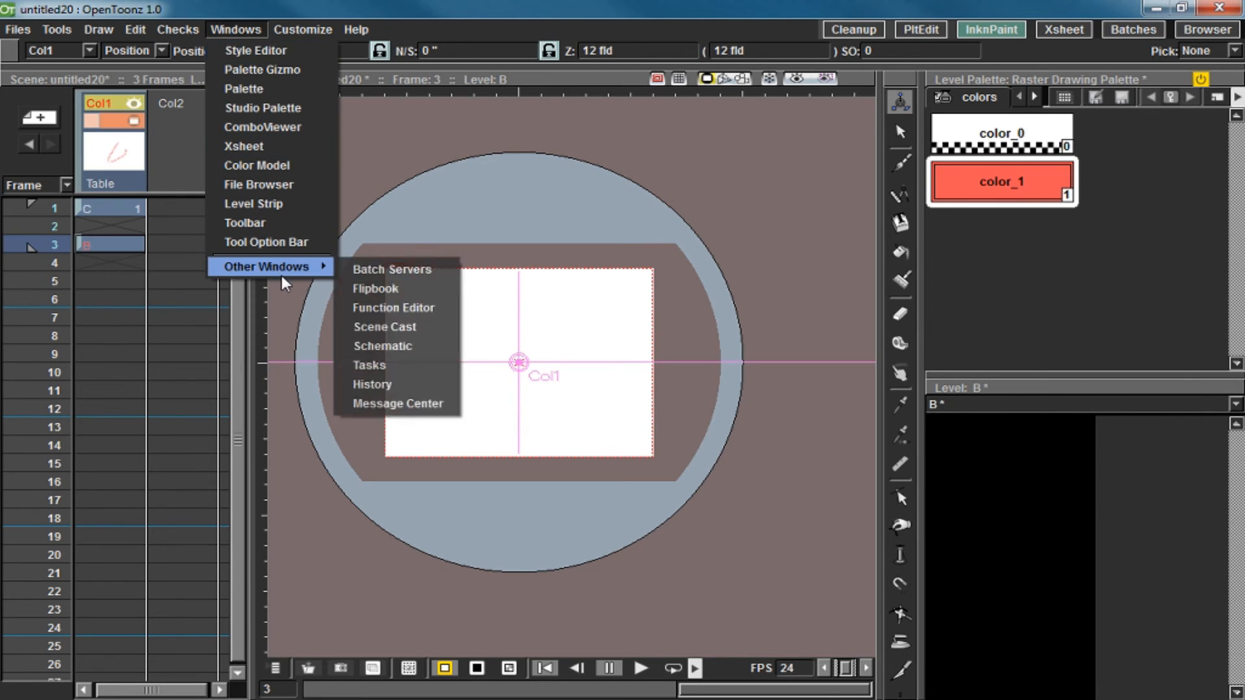
pyautogui.click(405, 346)
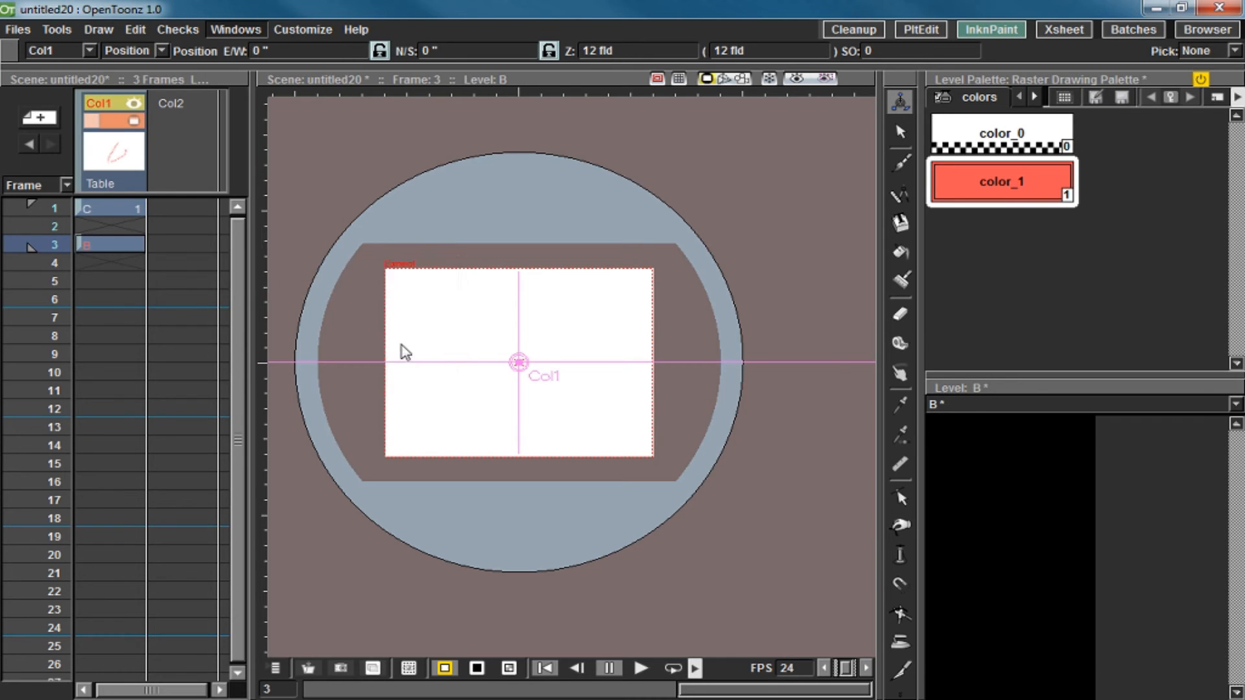
pyautogui.moveTo(560, 167); pyautogui.dragTo(505, 142)
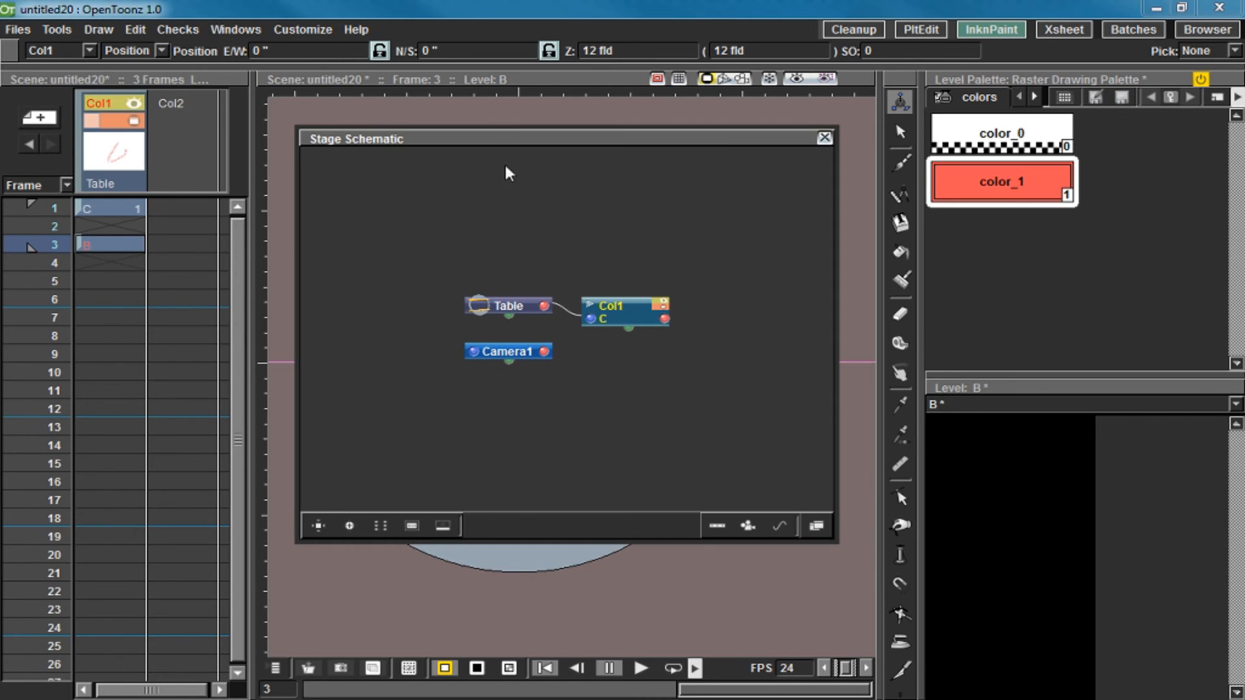
# Select the Table and Col1 nodes in turn in the Stage Schematic to examine the link between them.
pyautogui.click(529, 345)
pyautogui.click(594, 317)
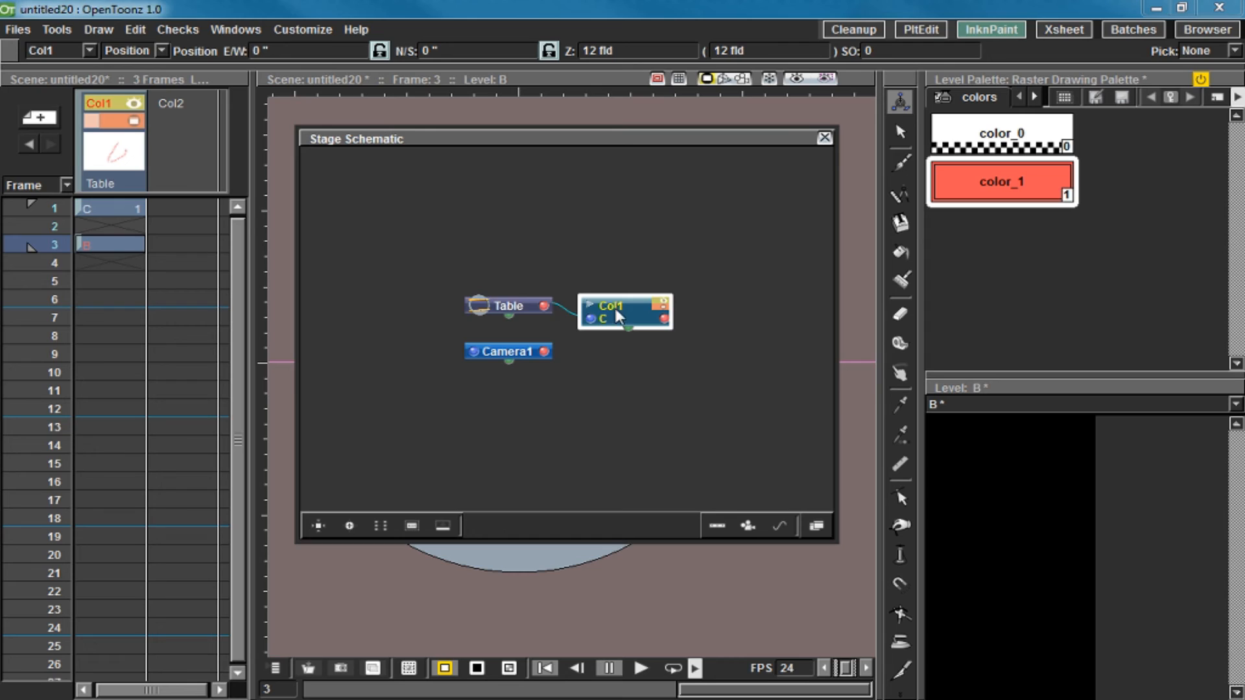
pyautogui.click(513, 302)
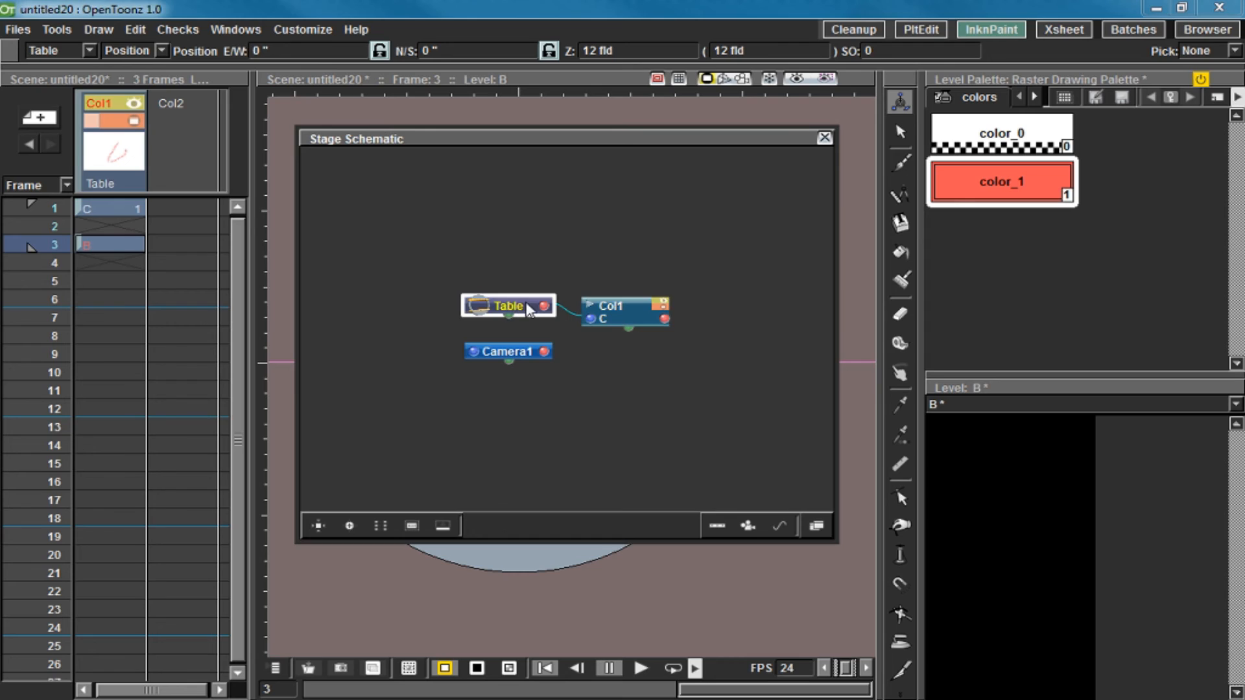
pyautogui.click(623, 313)
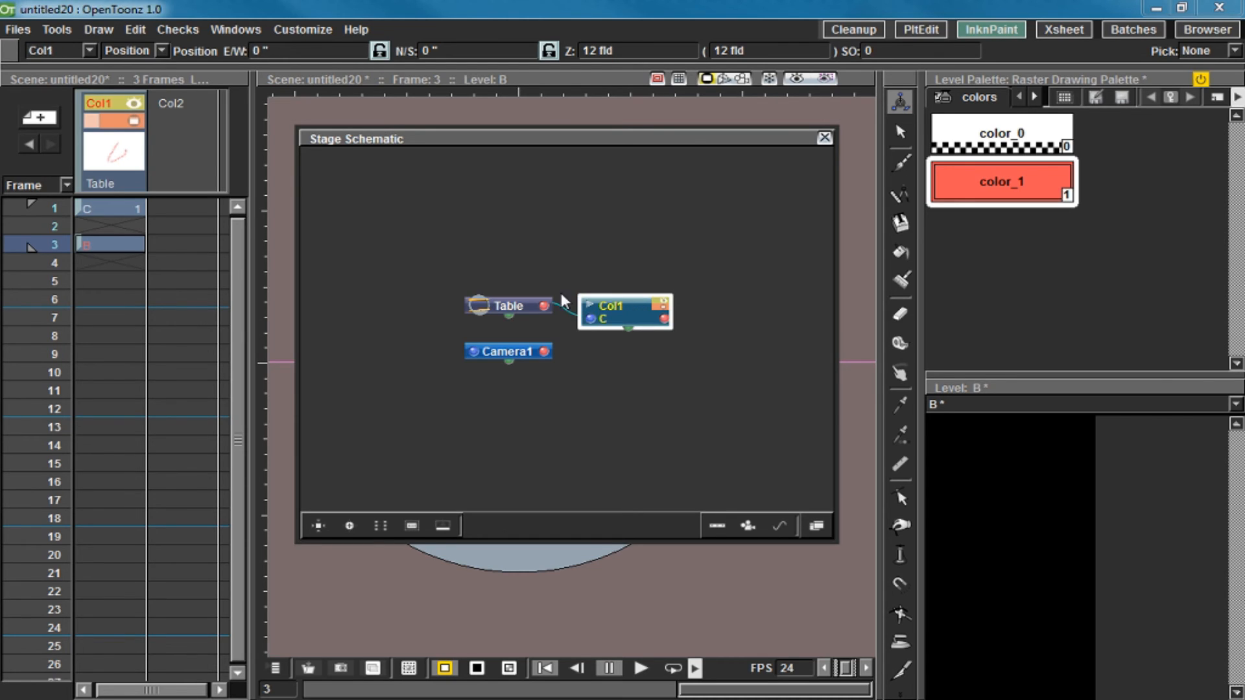
pyautogui.click(527, 303)
pyautogui.click(633, 309)
# Switch the schematic to the FX view and return to the Stage view.
pyautogui.scroll(-1, 683, 334)
pyautogui.scroll(2, 684, 333)
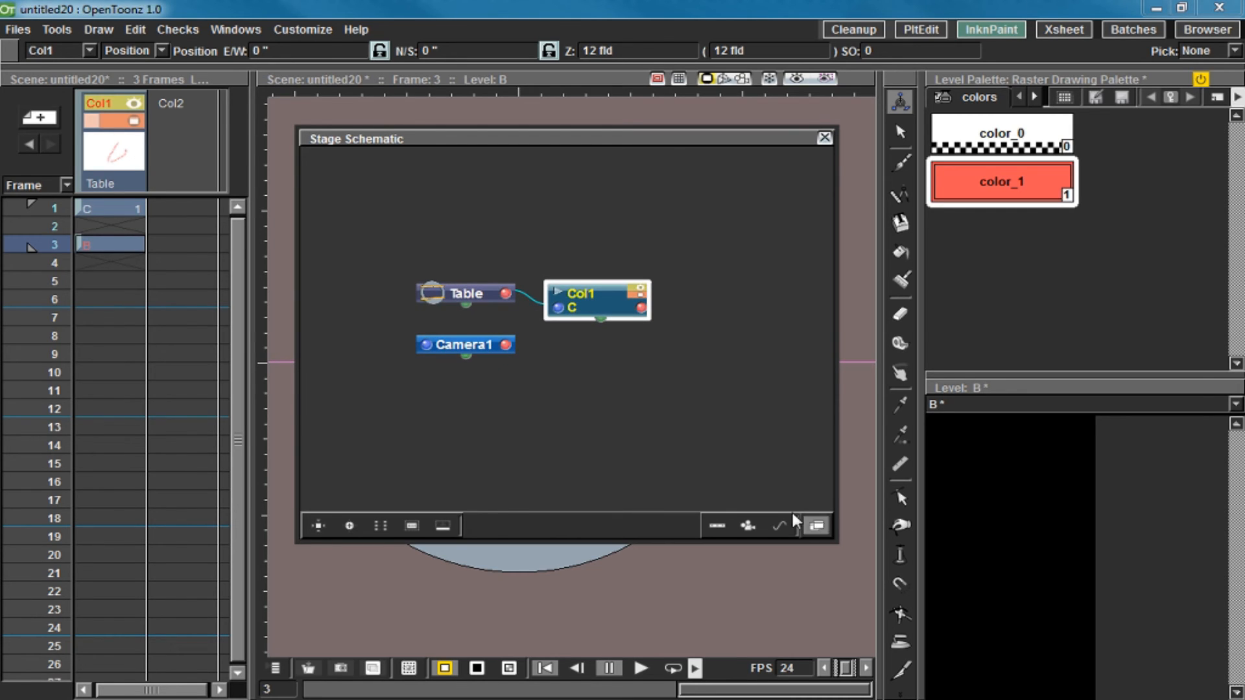
pyautogui.click(816, 525)
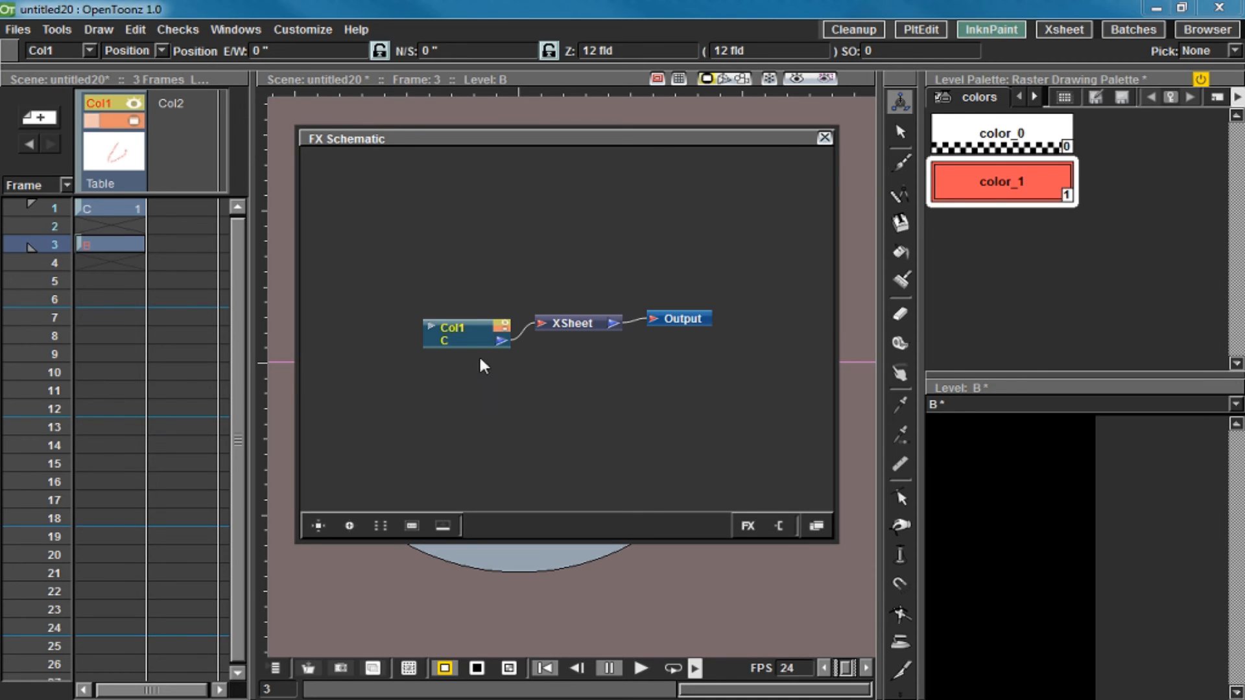
pyautogui.click(814, 527)
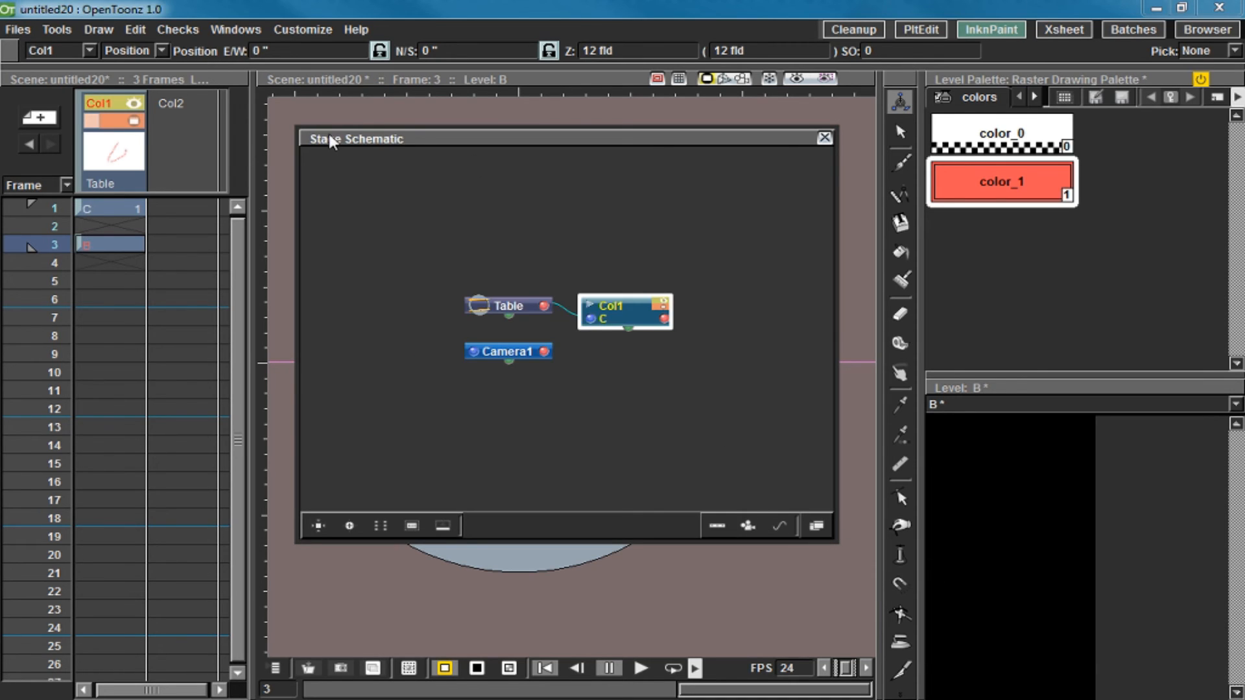
# Move Col1's node above the level of the Table node and try pulling a new link from the Table node.
pyautogui.scroll(1, 665, 327)
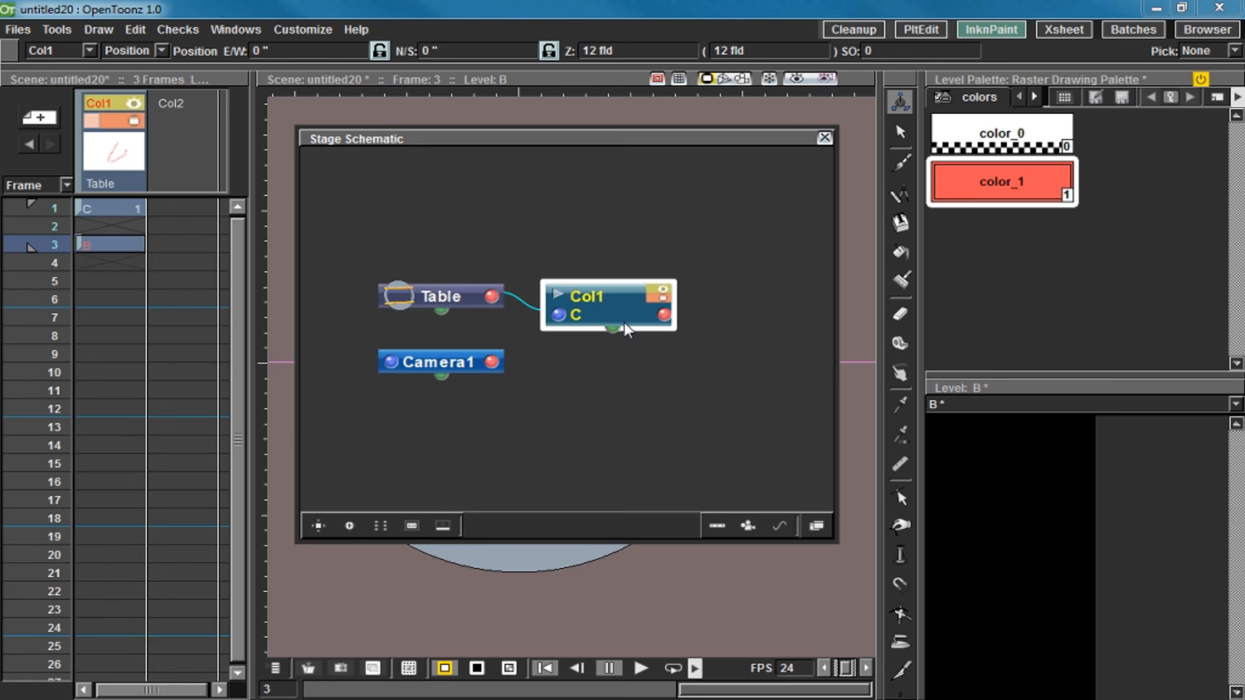
pyautogui.moveTo(620, 315); pyautogui.dragTo(490, 299)
pyautogui.click(479, 288)
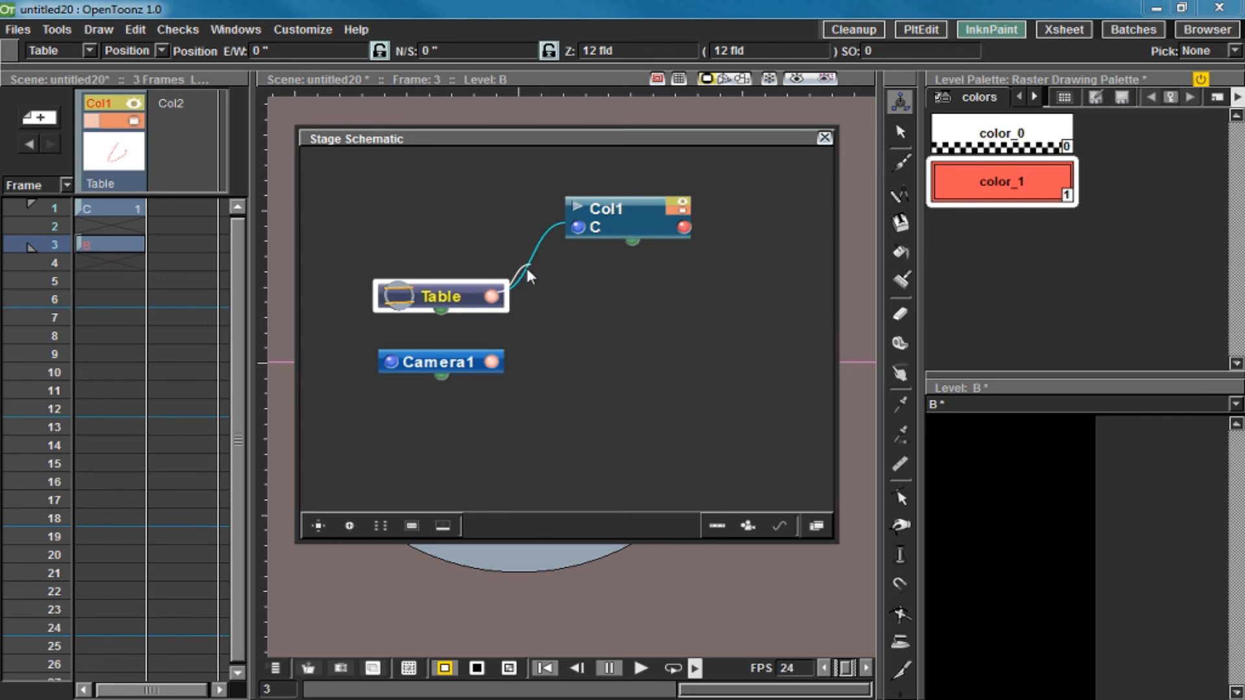
pyautogui.click(622, 255)
pyautogui.scroll(-2, 622, 255)
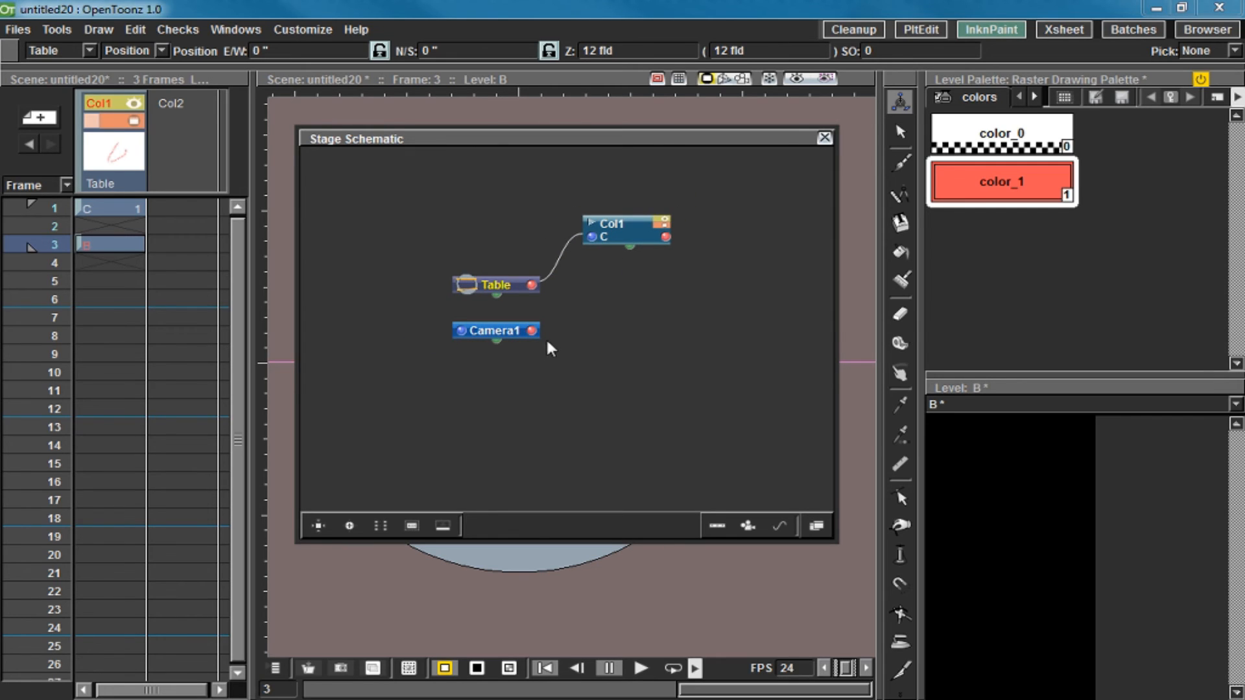
# Link Col1 to the Camera1 node in the Stage Schematic and relink it to the Table node.
pyautogui.moveTo(532, 331); pyautogui.dragTo(621, 183)
pyautogui.scroll(2, 530, 332)
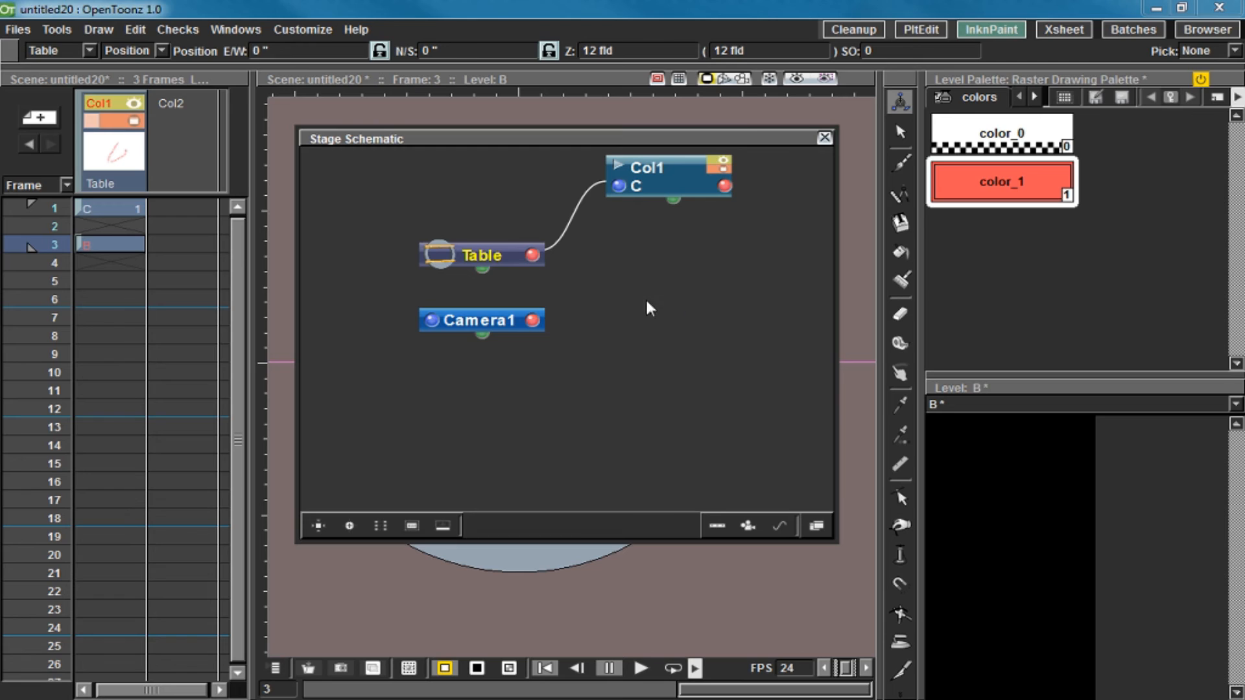
pyautogui.moveTo(530, 321); pyautogui.dragTo(619, 188)
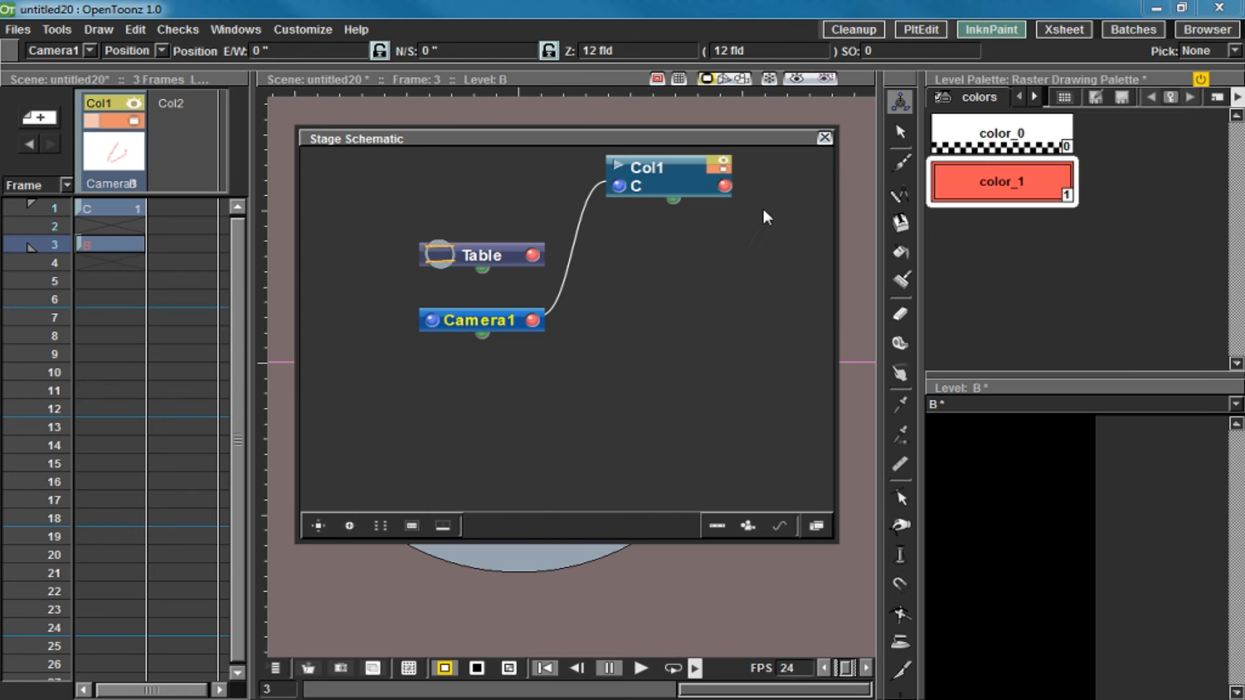
pyautogui.moveTo(532, 255); pyautogui.dragTo(620, 188)
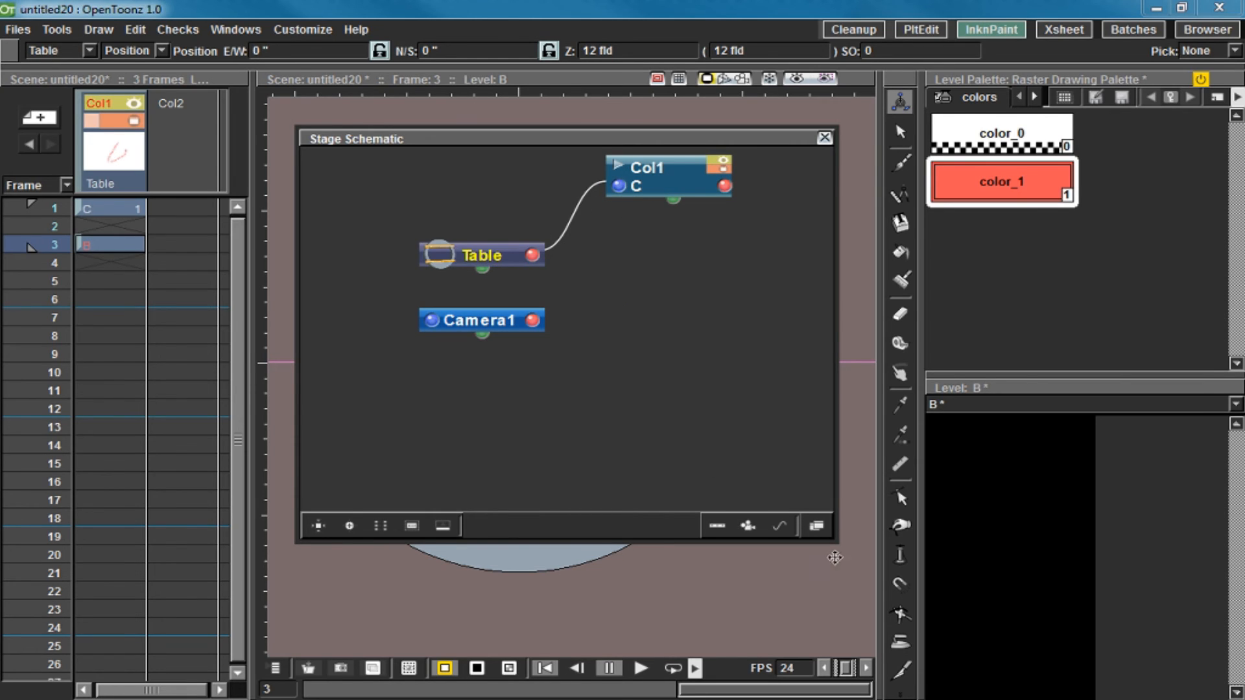
# Switch the schematic to the FX view and examine the effect categories that can be added, including Blur, Layer_Blending, Distort and Stylize.
pyautogui.click(821, 526)
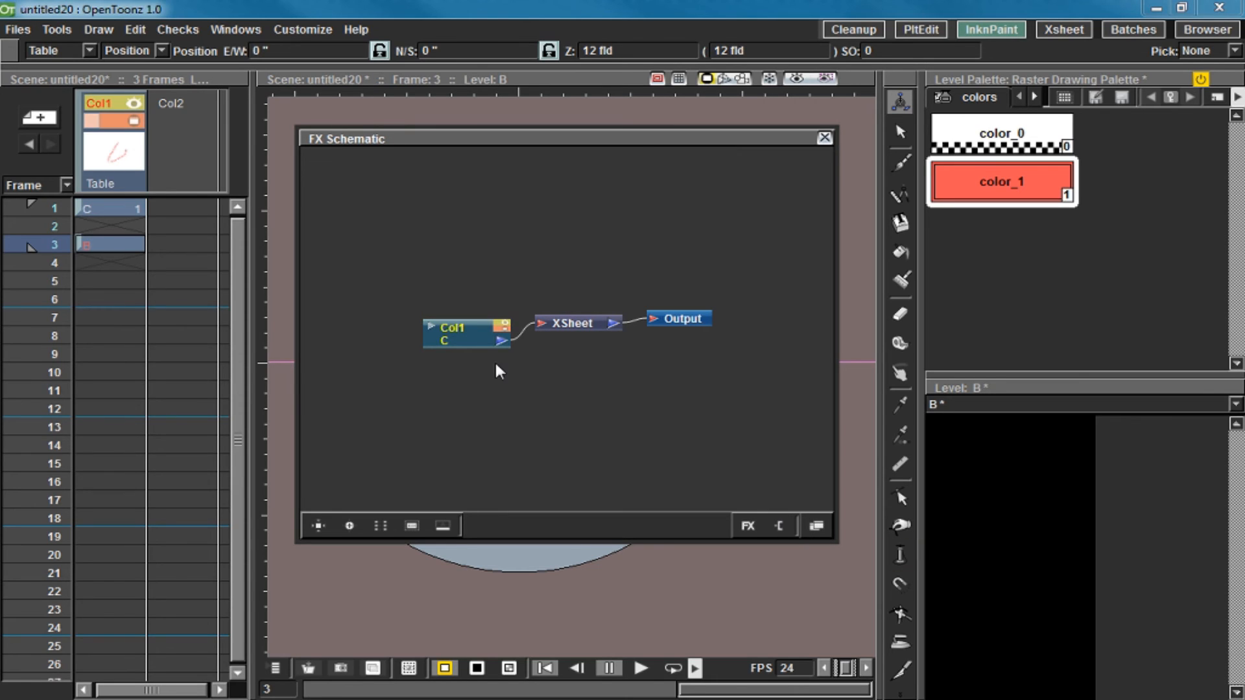
pyautogui.click(454, 333)
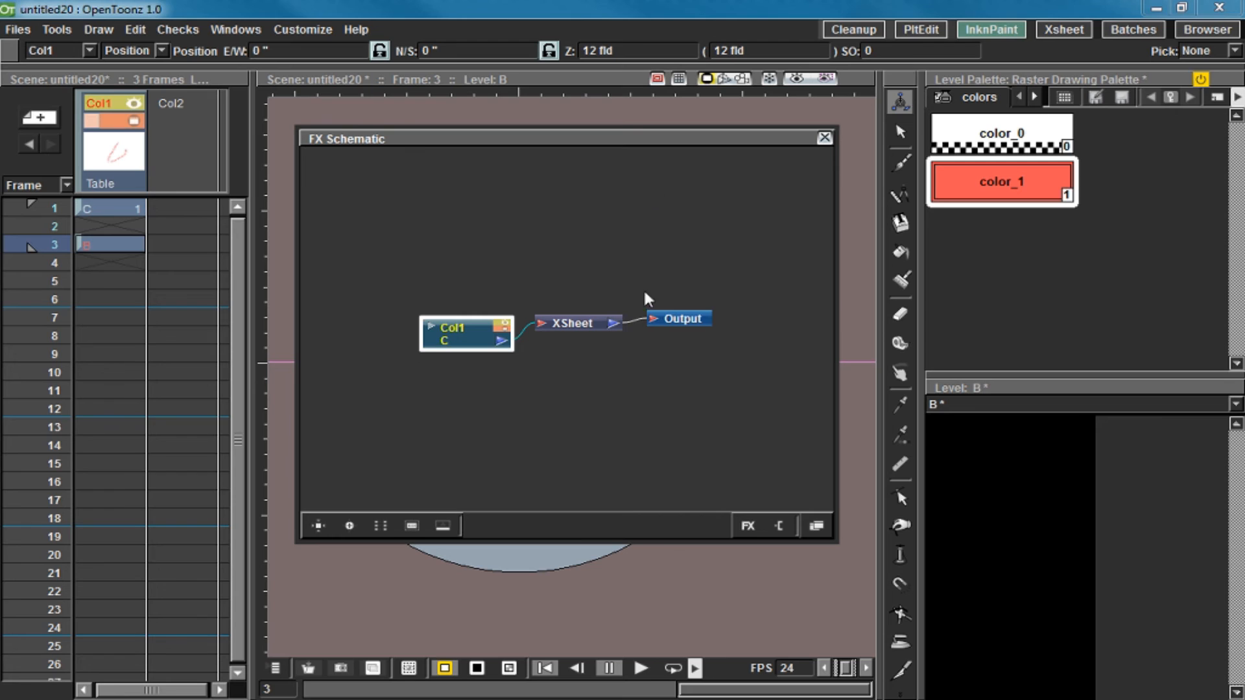
pyautogui.rightClick(671, 357)
pyautogui.moveTo(717, 375)
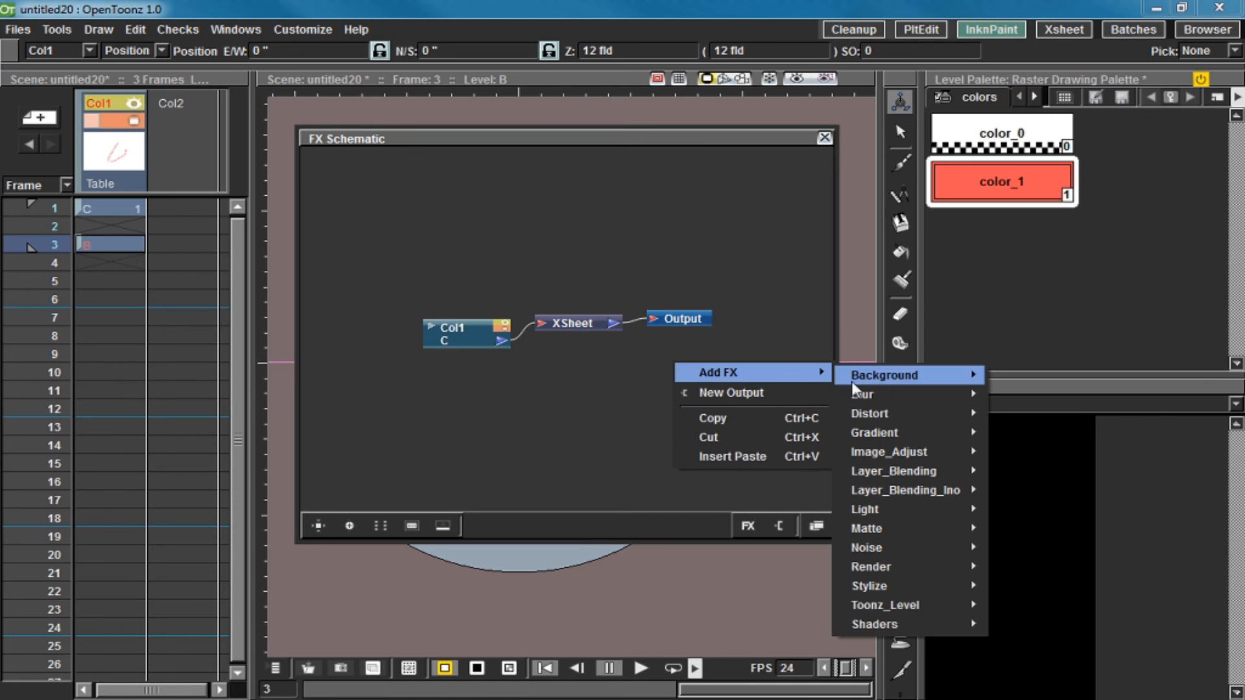
pyautogui.moveTo(868, 394)
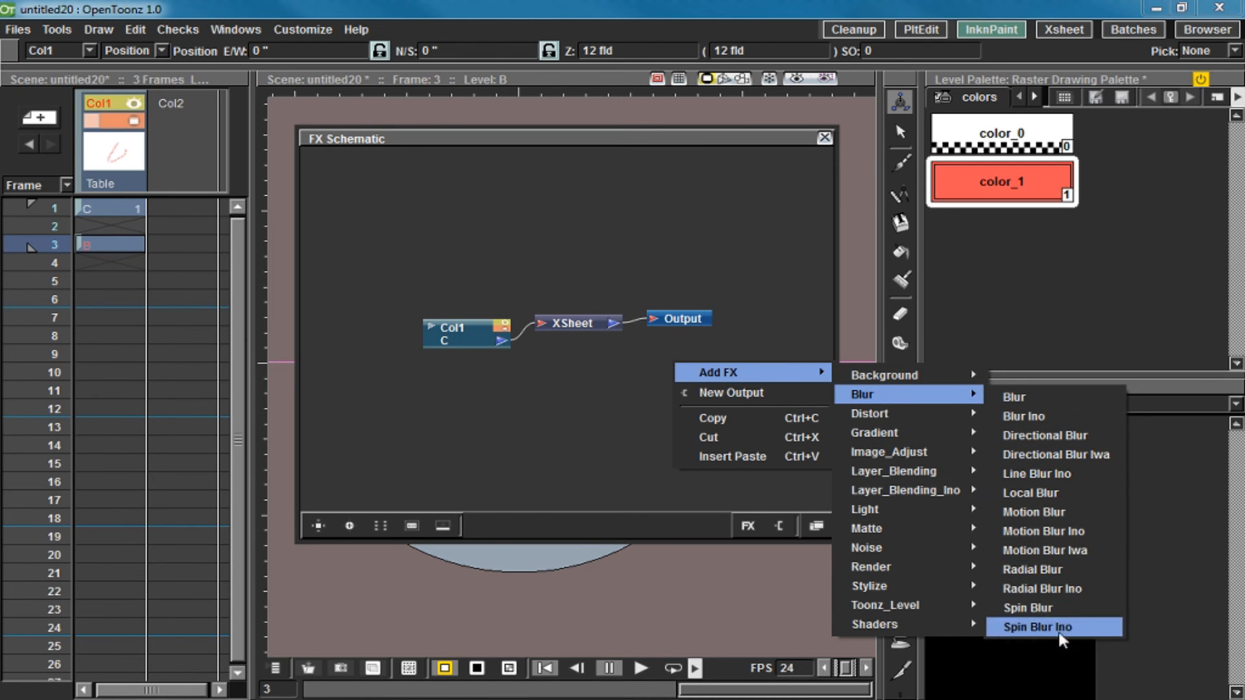
pyautogui.moveTo(914, 473)
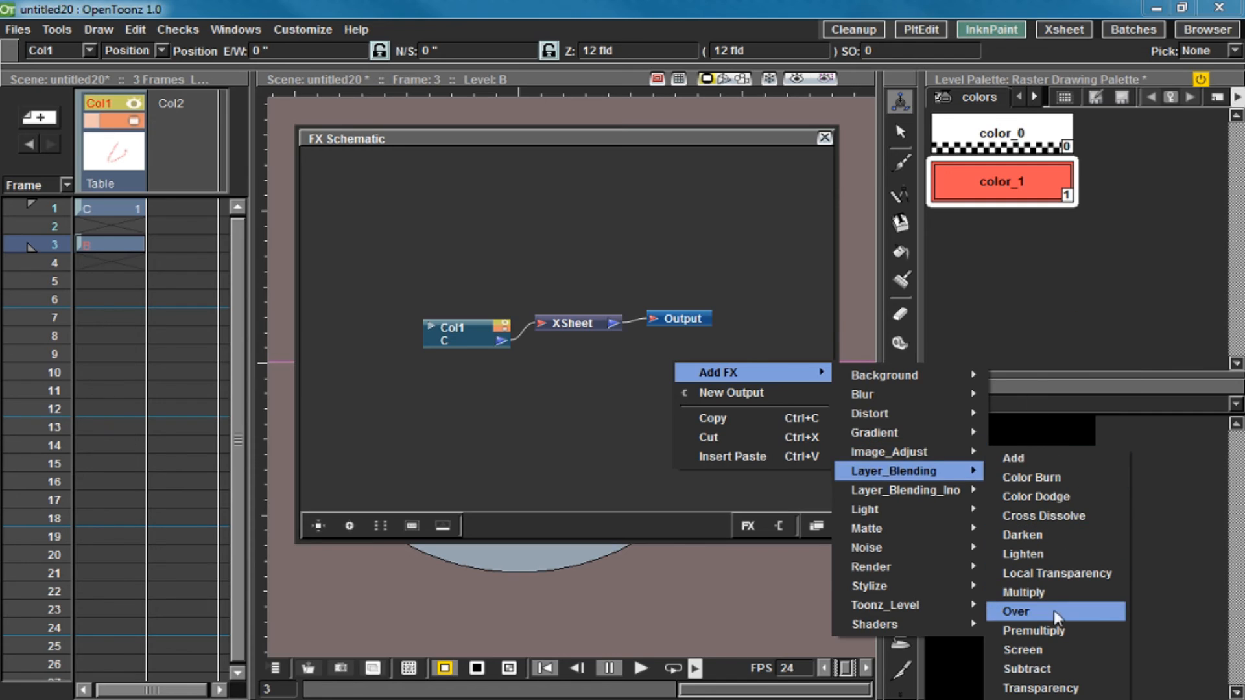
pyautogui.moveTo(917, 414)
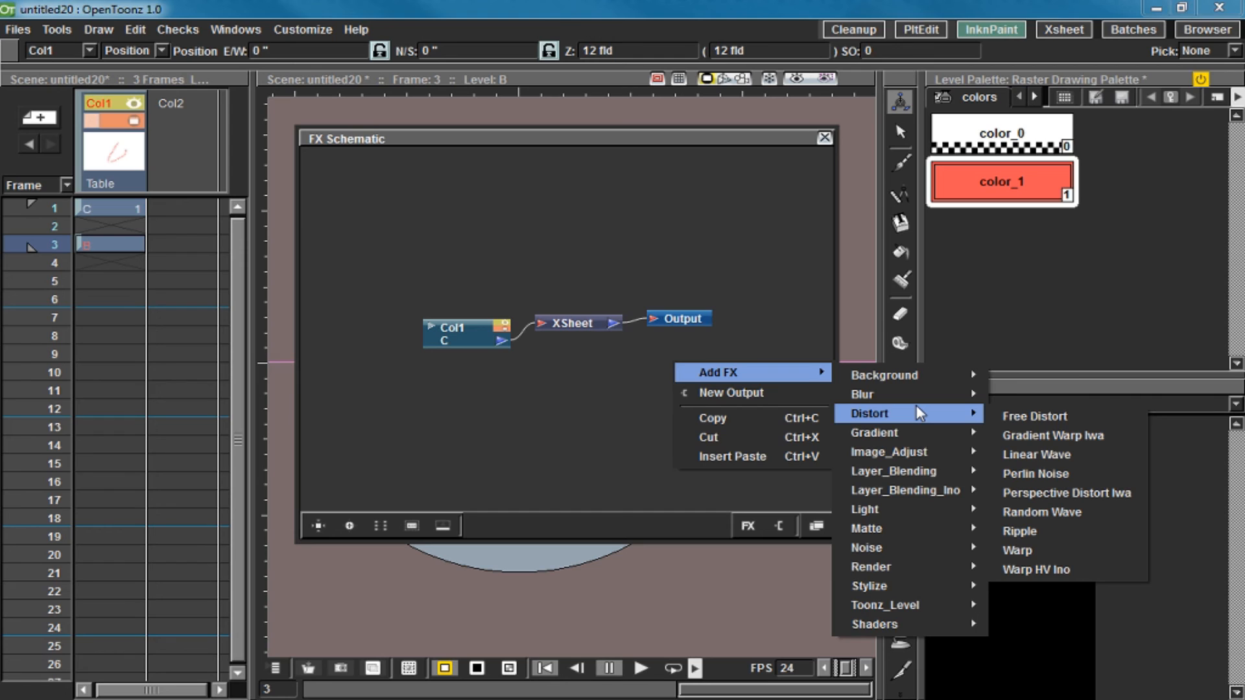
pyautogui.moveTo(912, 586)
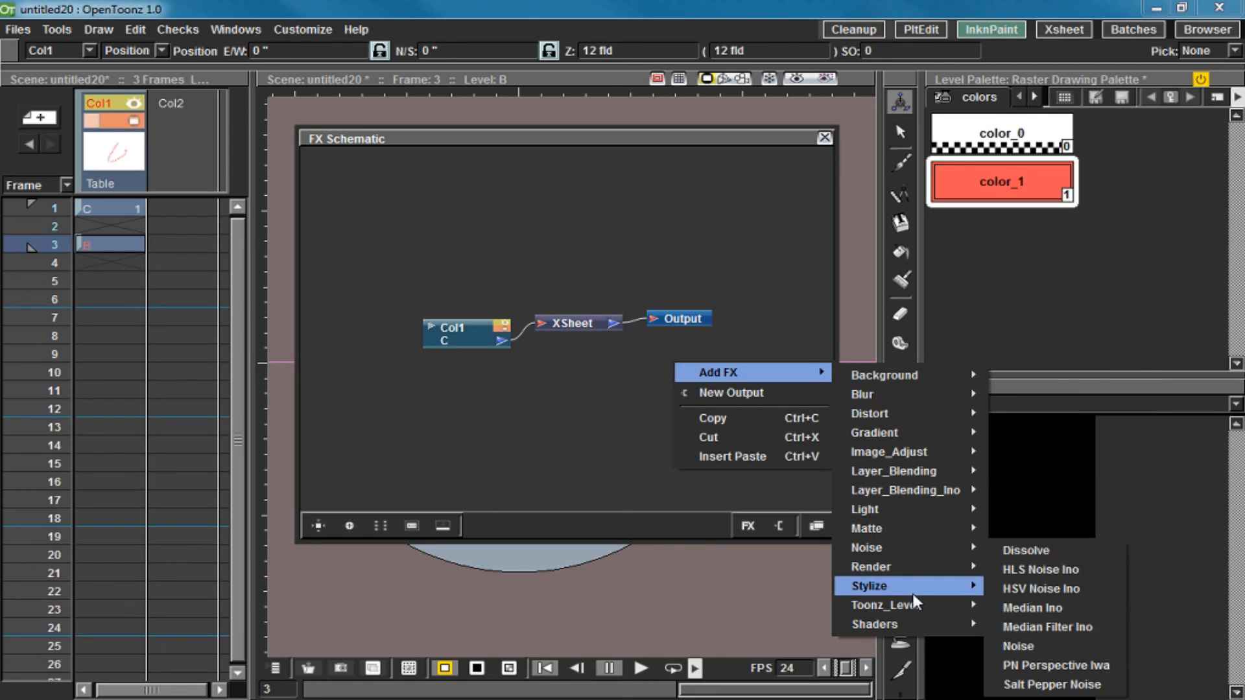
pyautogui.moveTo(916, 452)
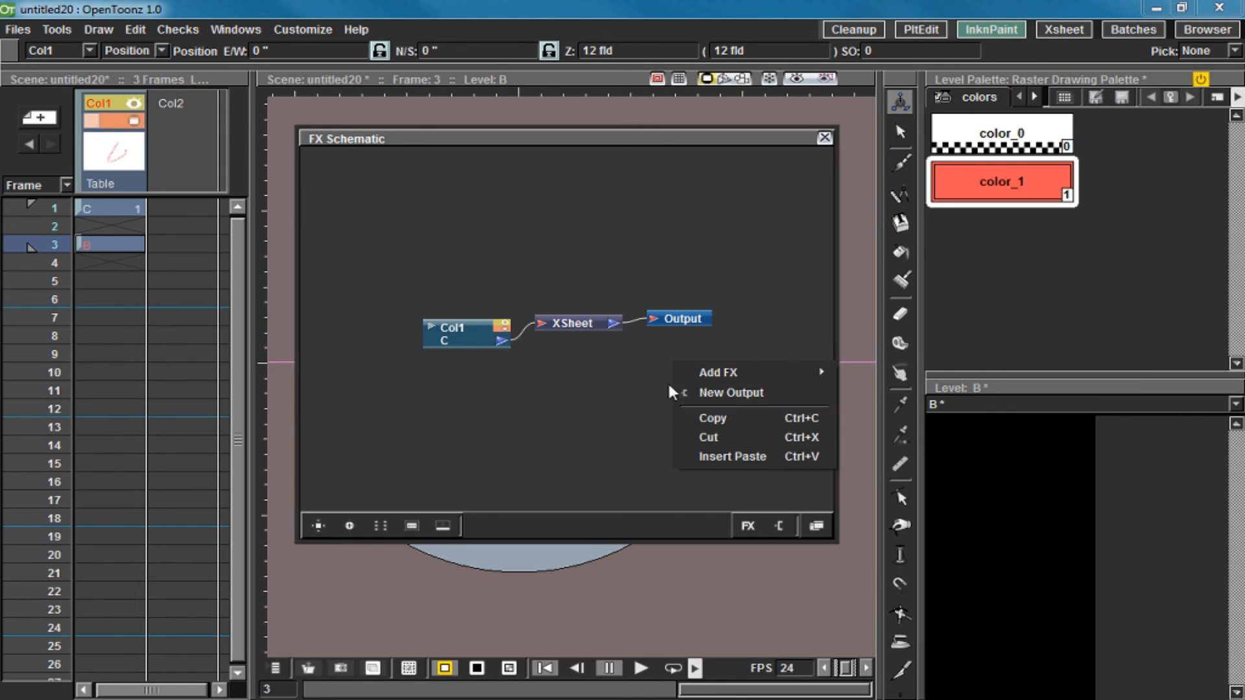
pyautogui.click(590, 388)
pyautogui.click(430, 333)
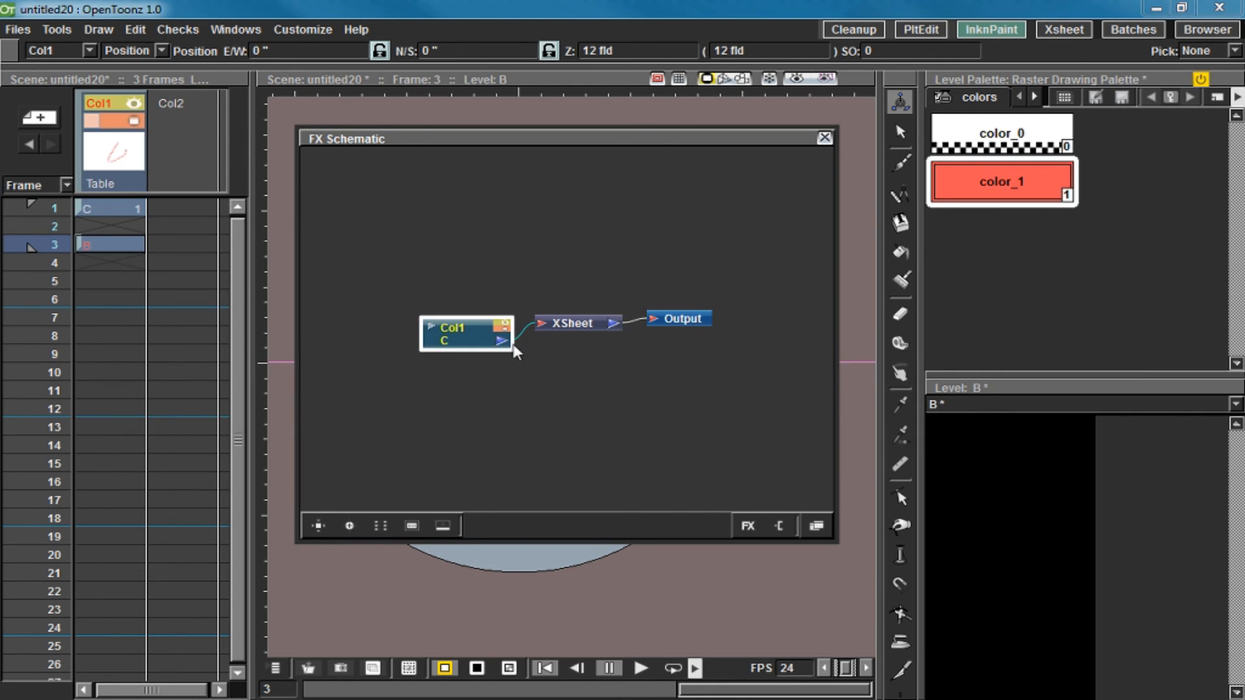
pyautogui.click(569, 360)
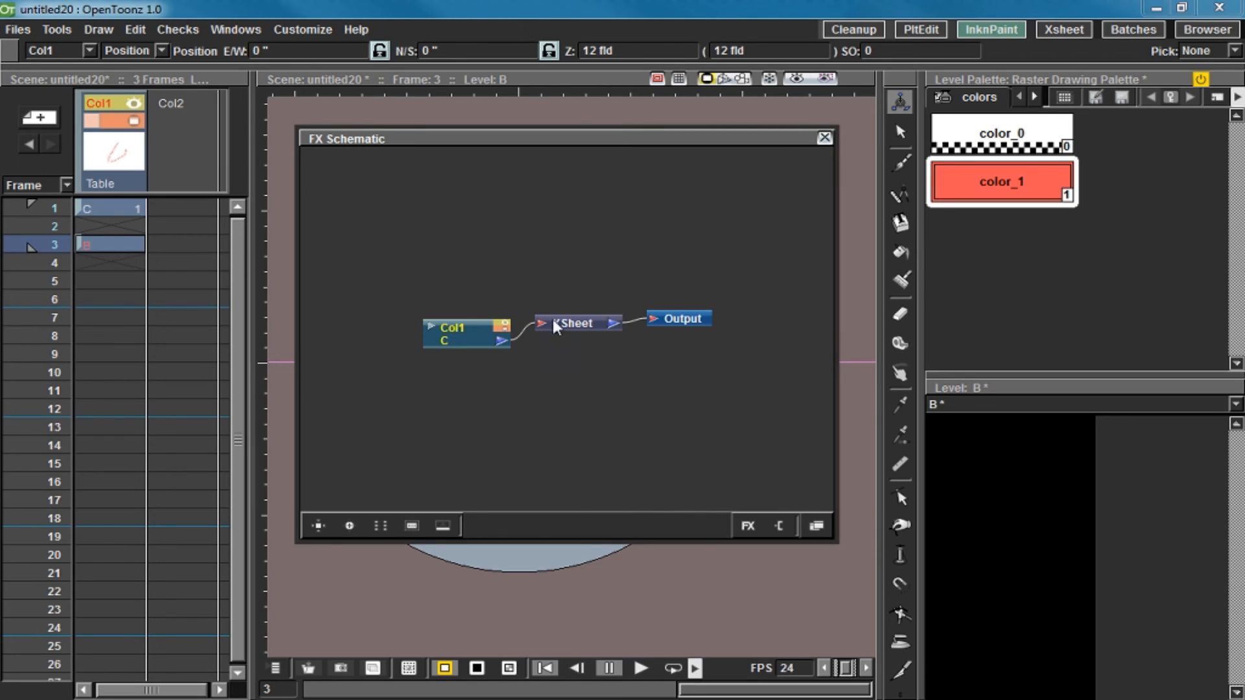
# Rearrange the Col1, XSheet and Output nodes into a nearly level, well-spaced row in the FX Schematic.
pyautogui.moveTo(551, 316); pyautogui.dragTo(565, 210)
pyautogui.moveTo(693, 316); pyautogui.dragTo(753, 205)
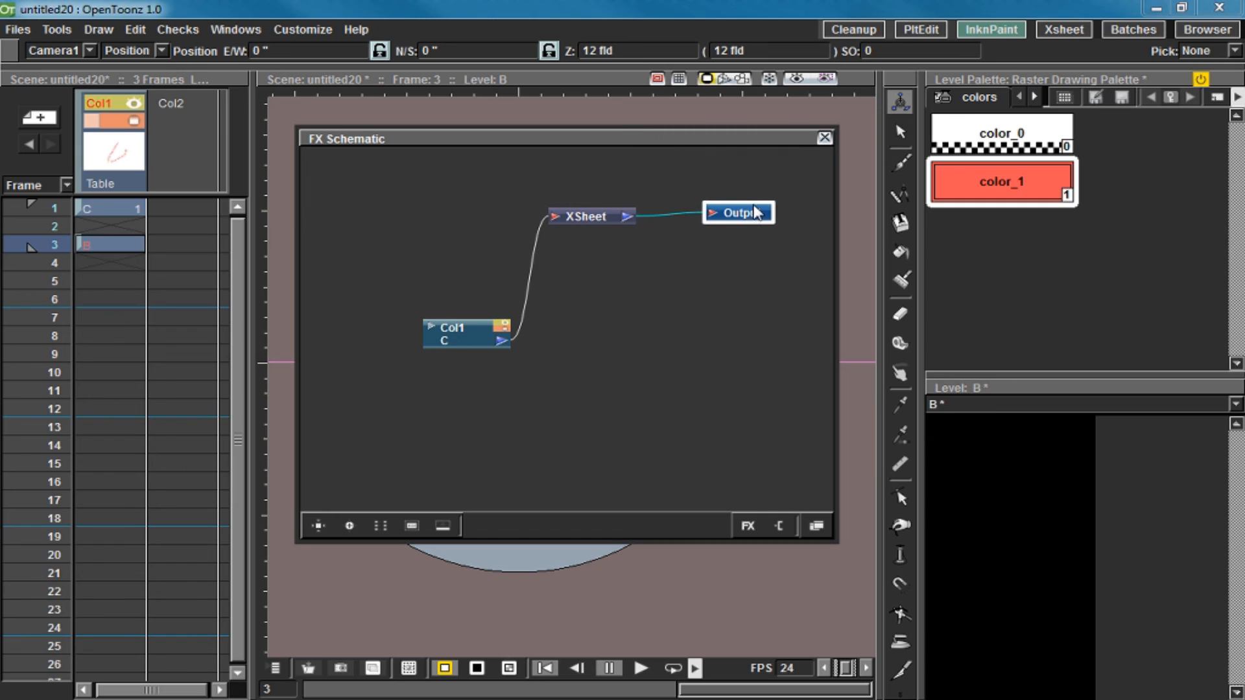
pyautogui.moveTo(587, 227)
pyautogui.mouseDown()
pyautogui.moveTo(598, 276)
pyautogui.moveTo(584, 244)
pyautogui.mouseUp()
pyautogui.moveTo(466, 334); pyautogui.dragTo(425, 234)
pyautogui.click(444, 312)
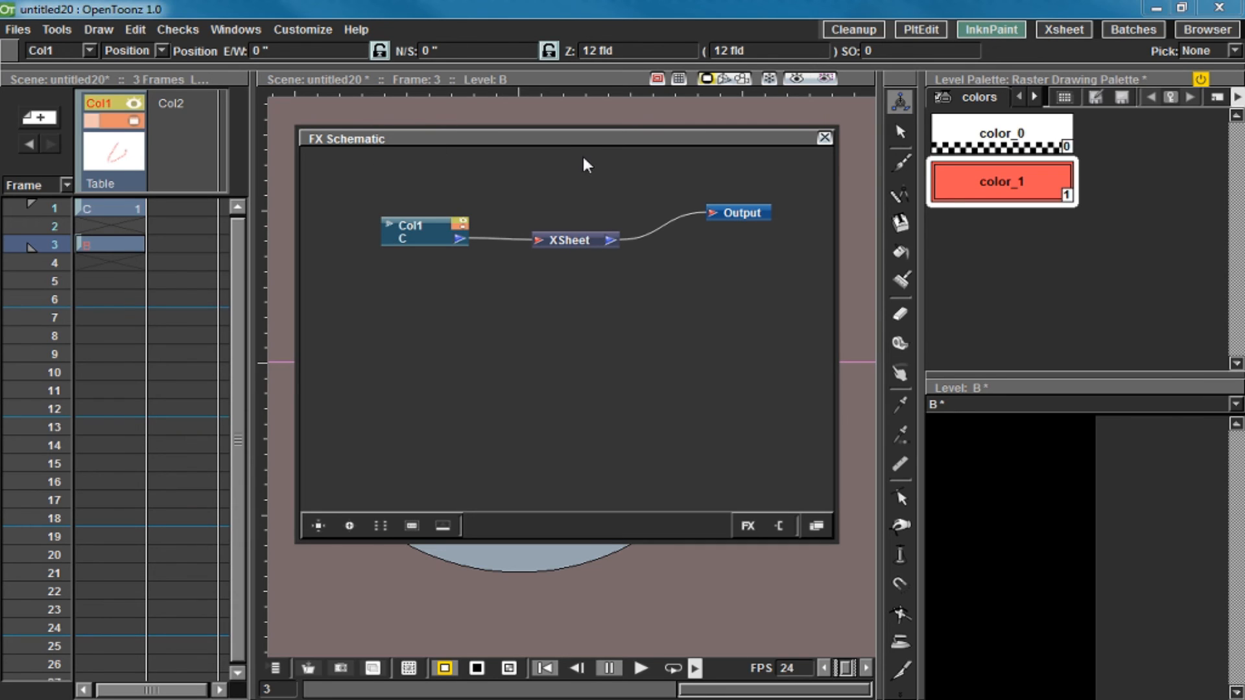
pyautogui.moveTo(437, 228); pyautogui.dragTo(438, 295)
pyautogui.moveTo(583, 241); pyautogui.dragTo(593, 312)
pyautogui.moveTo(745, 214); pyautogui.dragTo(777, 285)
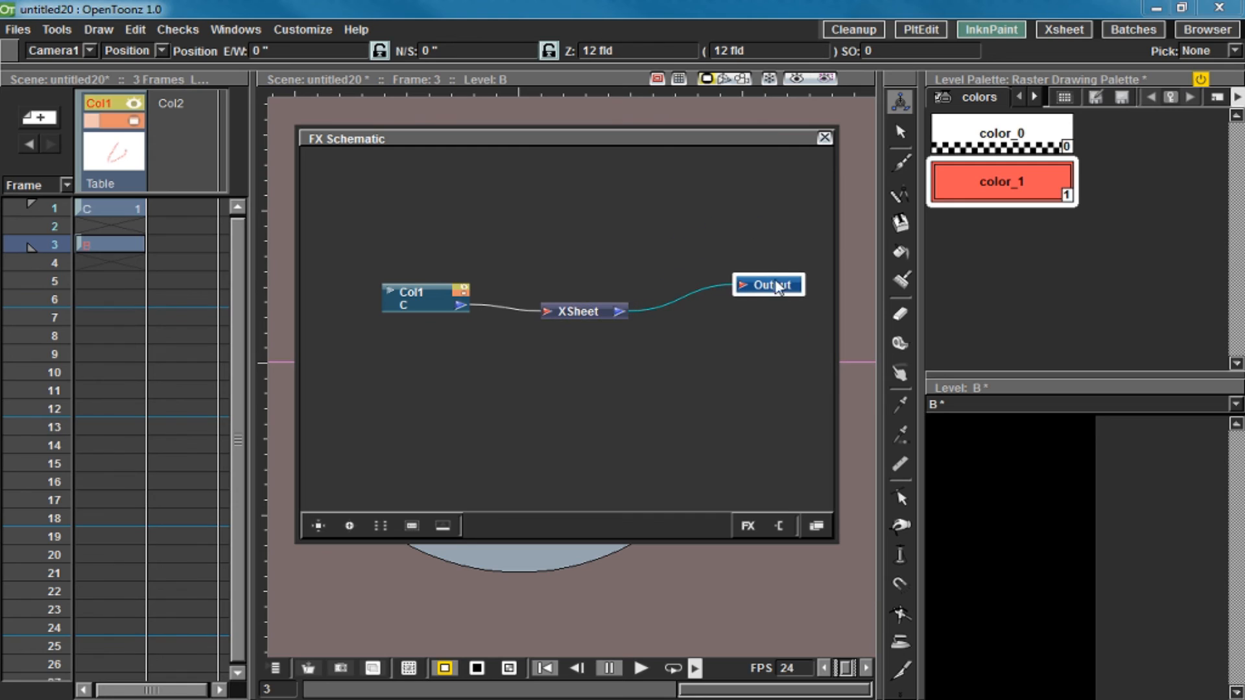
pyautogui.click(591, 313)
pyautogui.moveTo(591, 311); pyautogui.dragTo(589, 300)
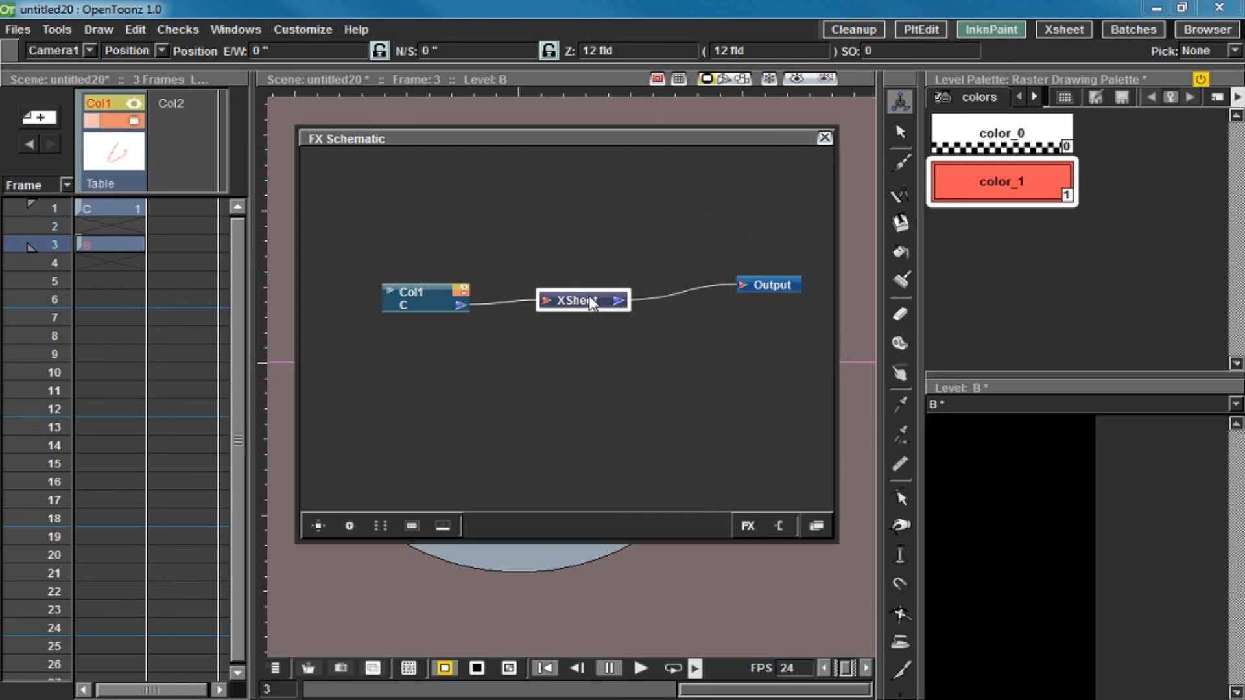
# Close the Schematic window, open the Tasks window and place it over the viewer.
pyautogui.click(824, 139)
pyautogui.click(227, 30)
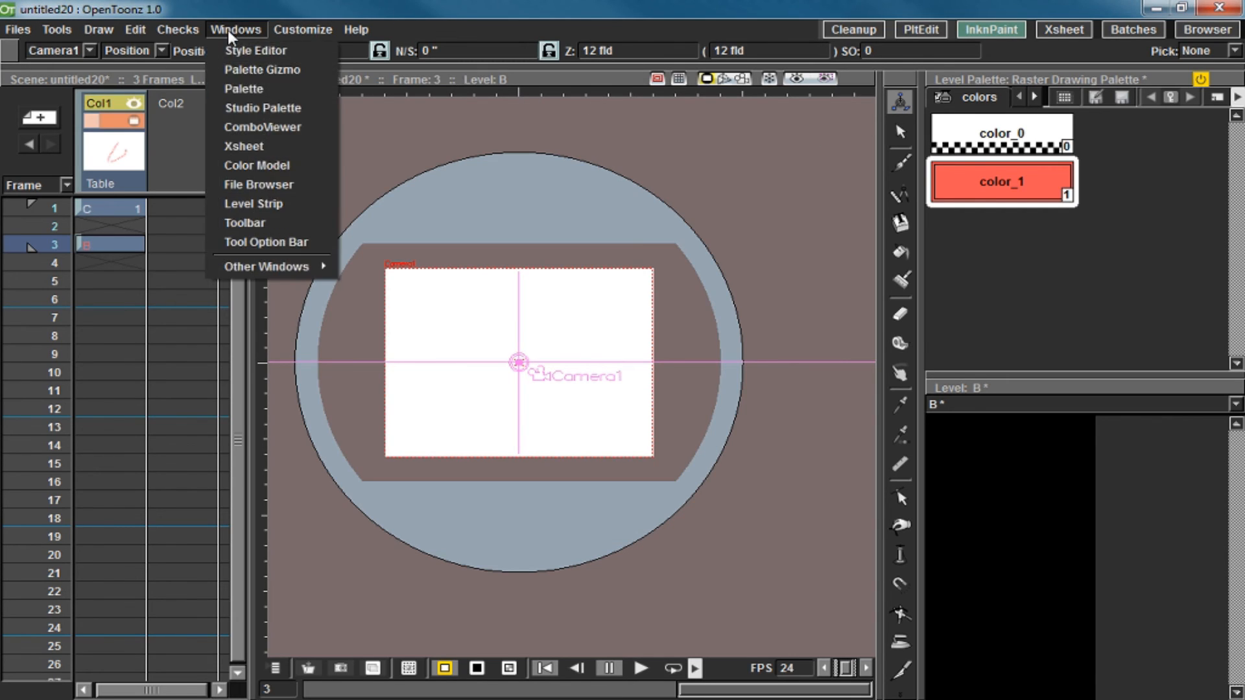
pyautogui.moveTo(300, 262)
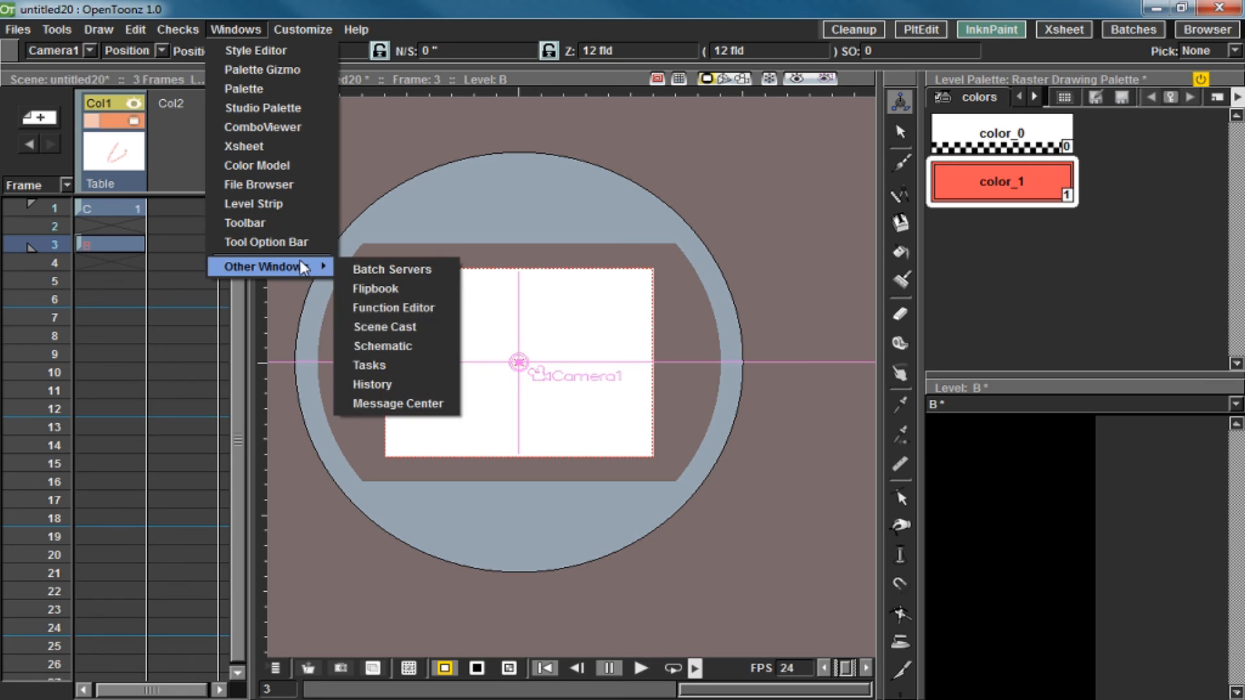
pyautogui.click(407, 363)
pyautogui.moveTo(655, 359); pyautogui.dragTo(262, 203)
pyautogui.moveTo(182, 279); pyautogui.dragTo(425, 284)
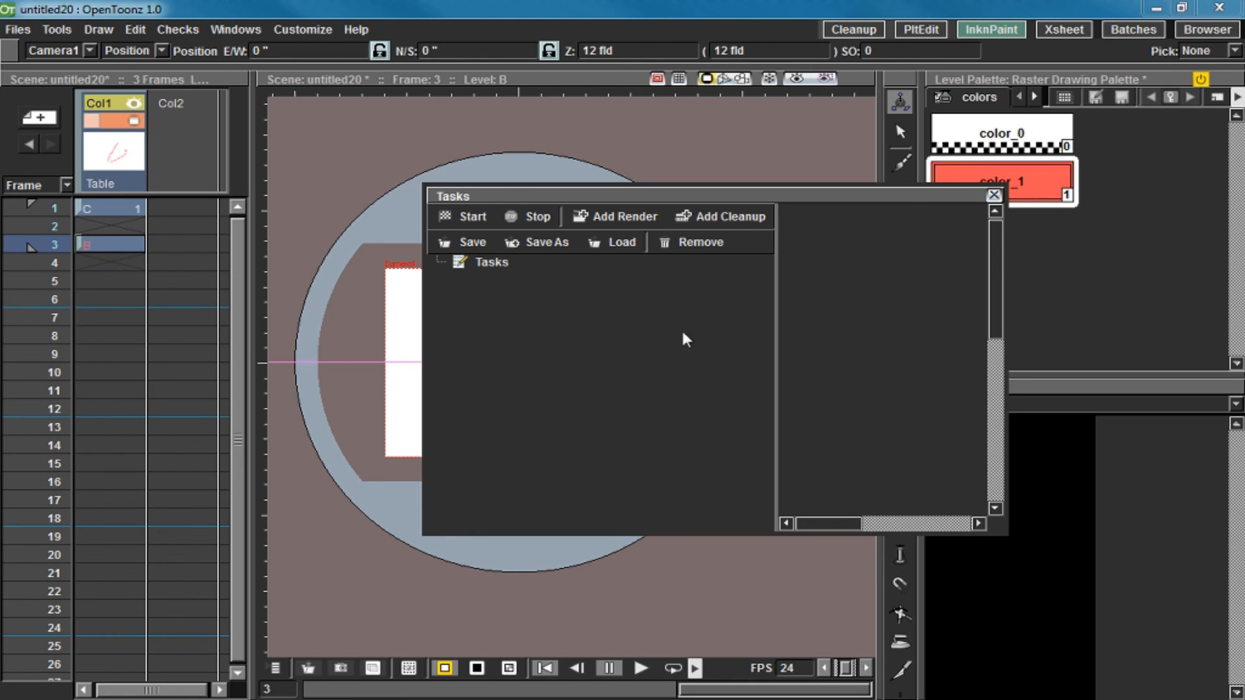
# Compare the Tasks window with the Batches room, close the floating window and return to the InknPaint room.
pyautogui.click(1135, 29)
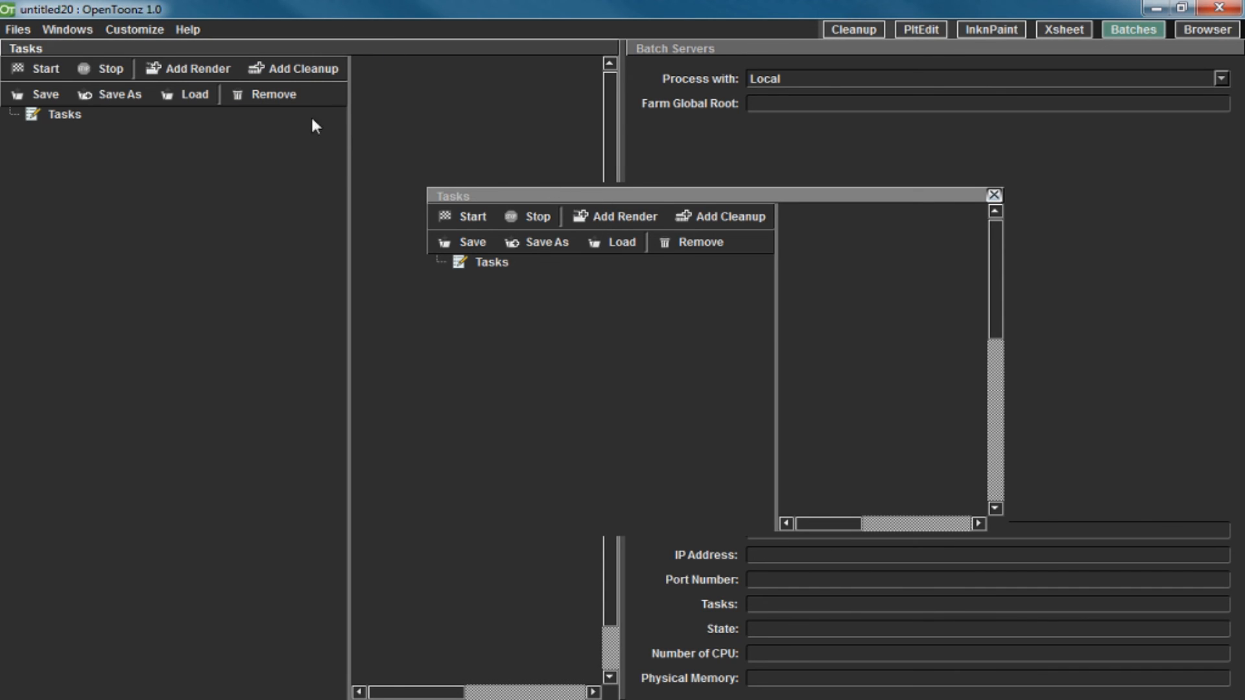
pyautogui.click(993, 196)
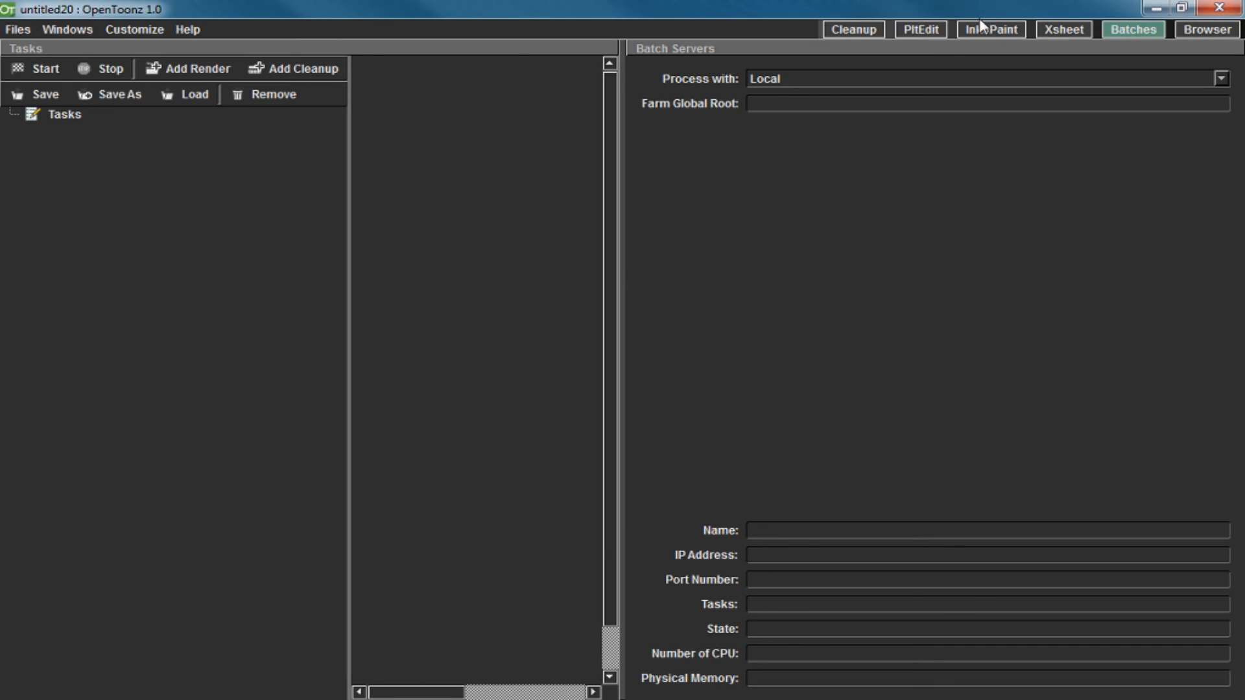
pyautogui.click(1012, 30)
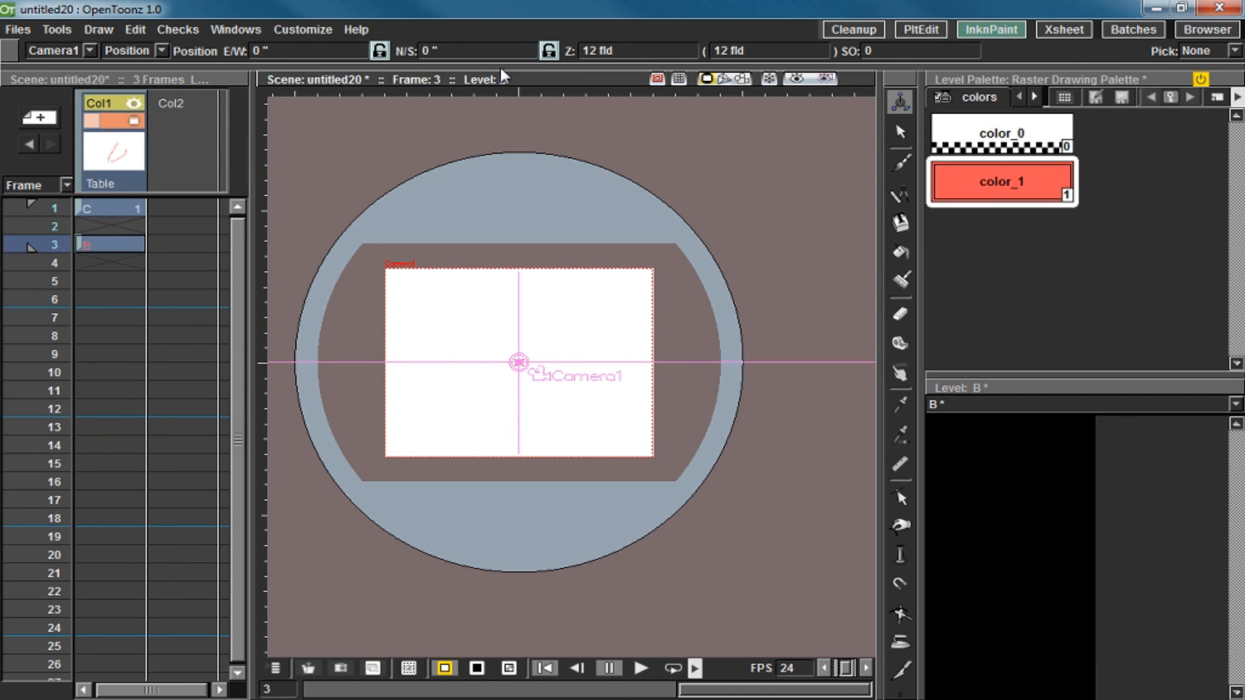
# Open the History panel and enlarge it to show more of the recorded actions.
pyautogui.click(256, 30)
pyautogui.moveTo(290, 271)
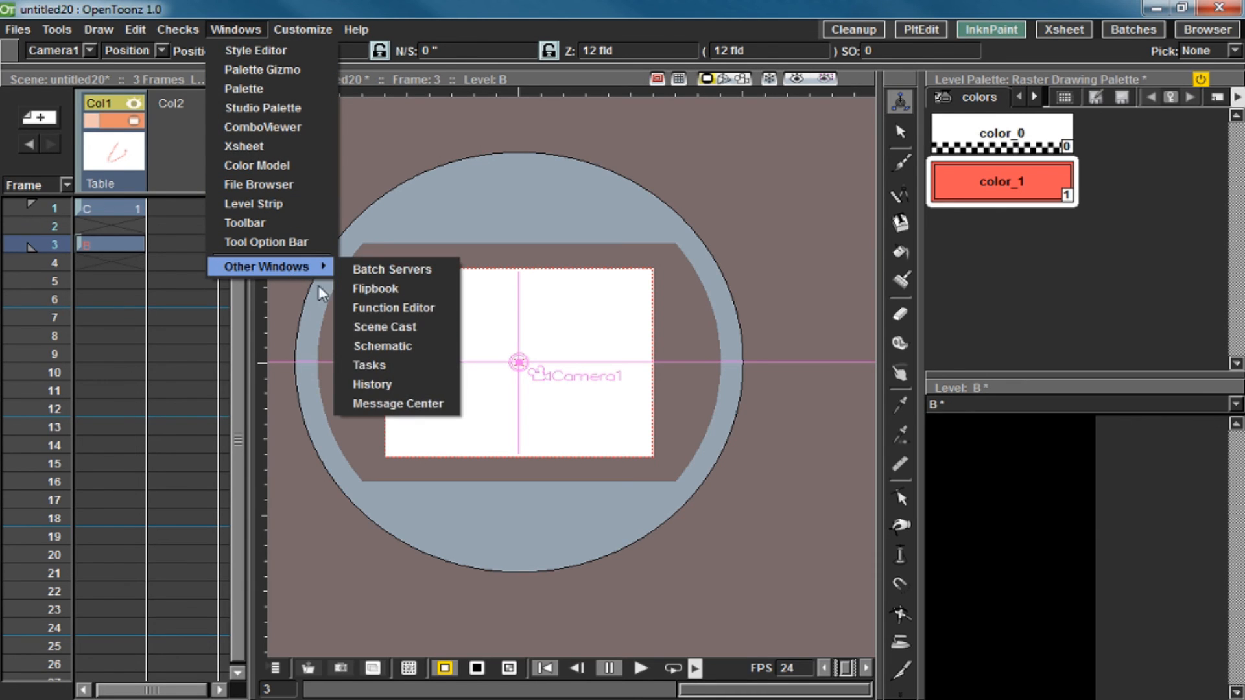
pyautogui.click(373, 384)
pyautogui.moveTo(797, 347); pyautogui.dragTo(713, 127)
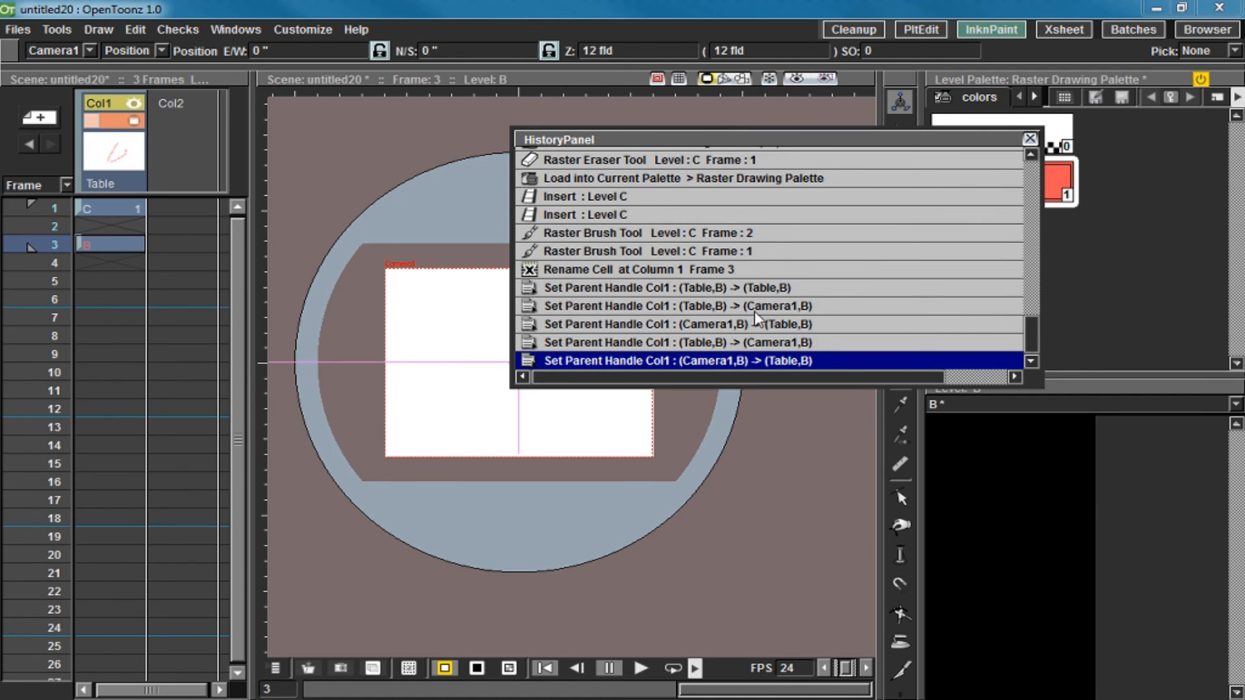
# Revert the scene to the earliest entry in the History panel, the Change Style action on Raster Drawing Palette.
pyautogui.scroll(5, 686, 223)
pyautogui.scroll(3, 686, 222)
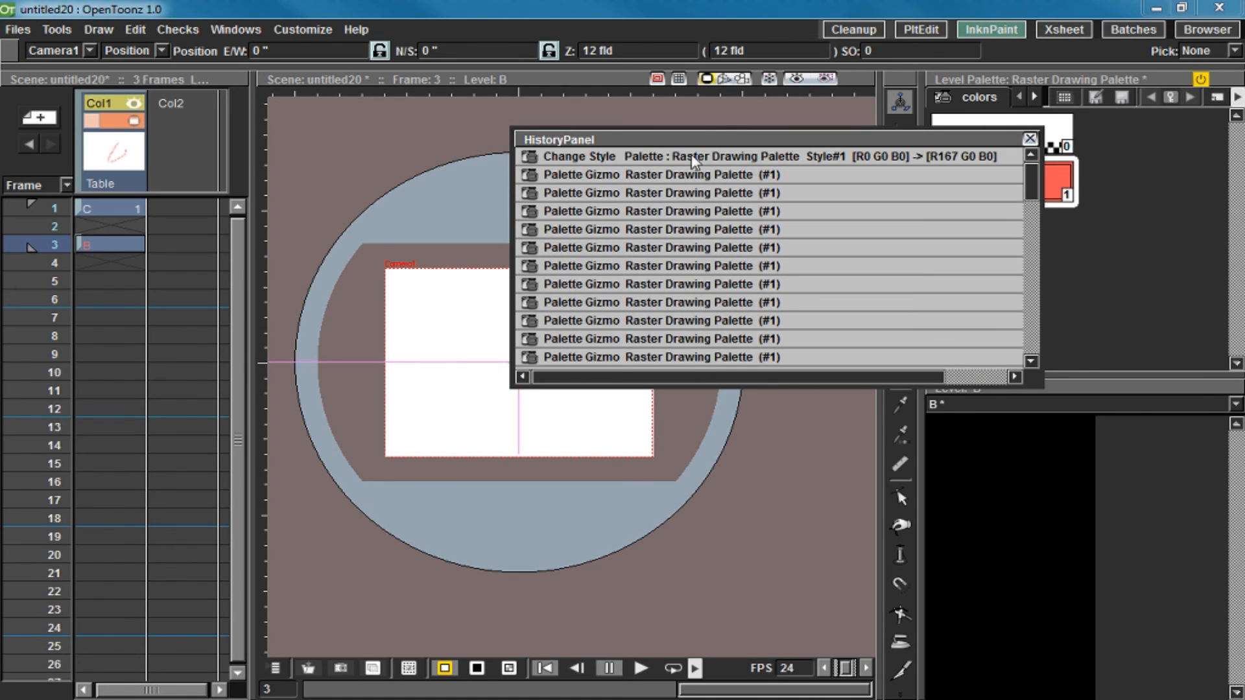
pyautogui.click(718, 157)
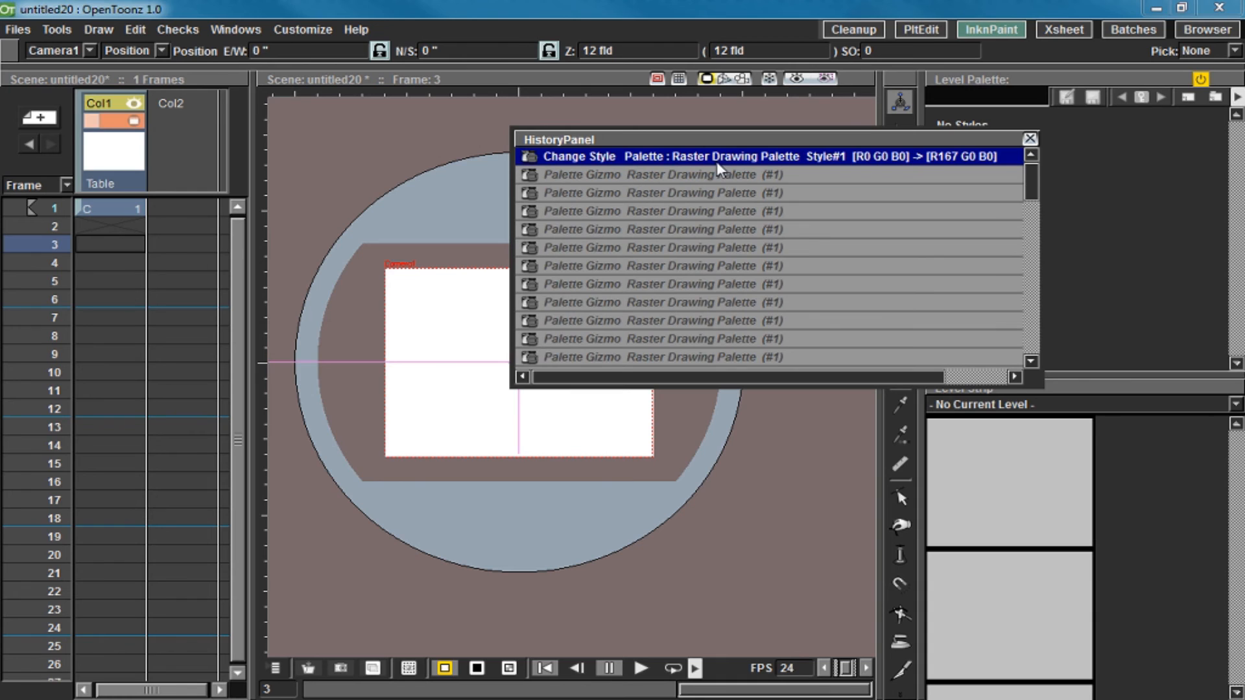
# Try to go back to the latest history entries and close the History panel, cancelling the Windows error check.
pyautogui.scroll(-10, 700, 220)
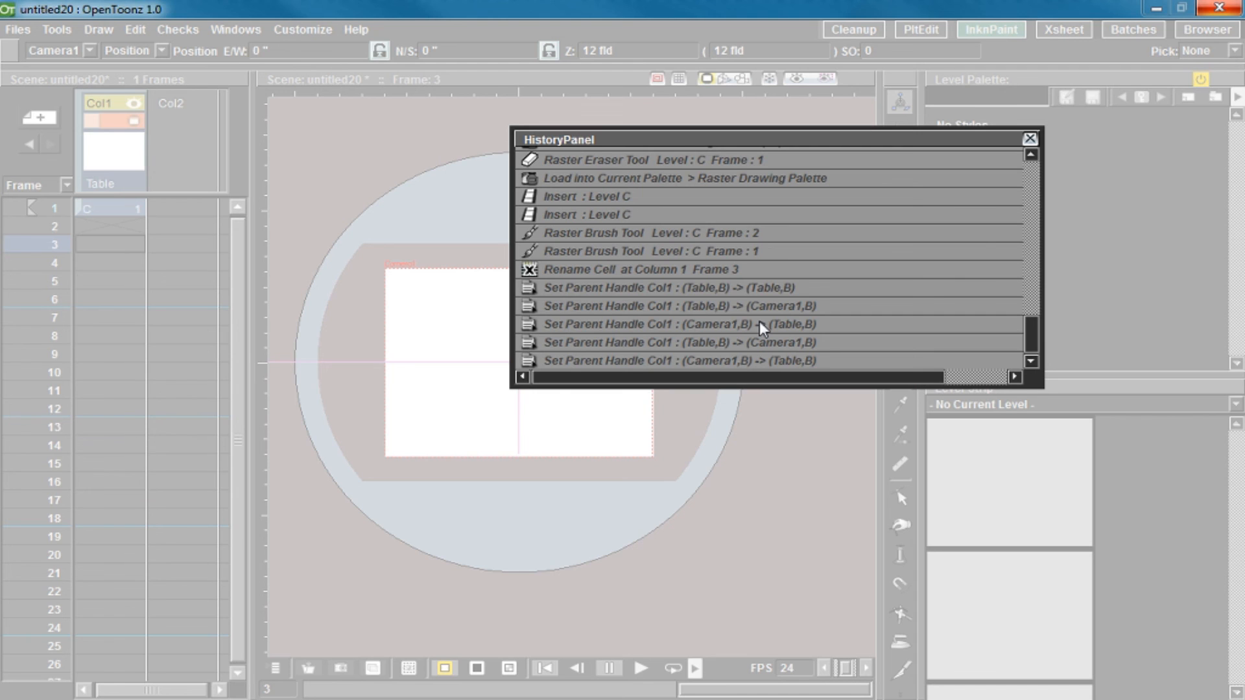
pyautogui.click(1029, 138)
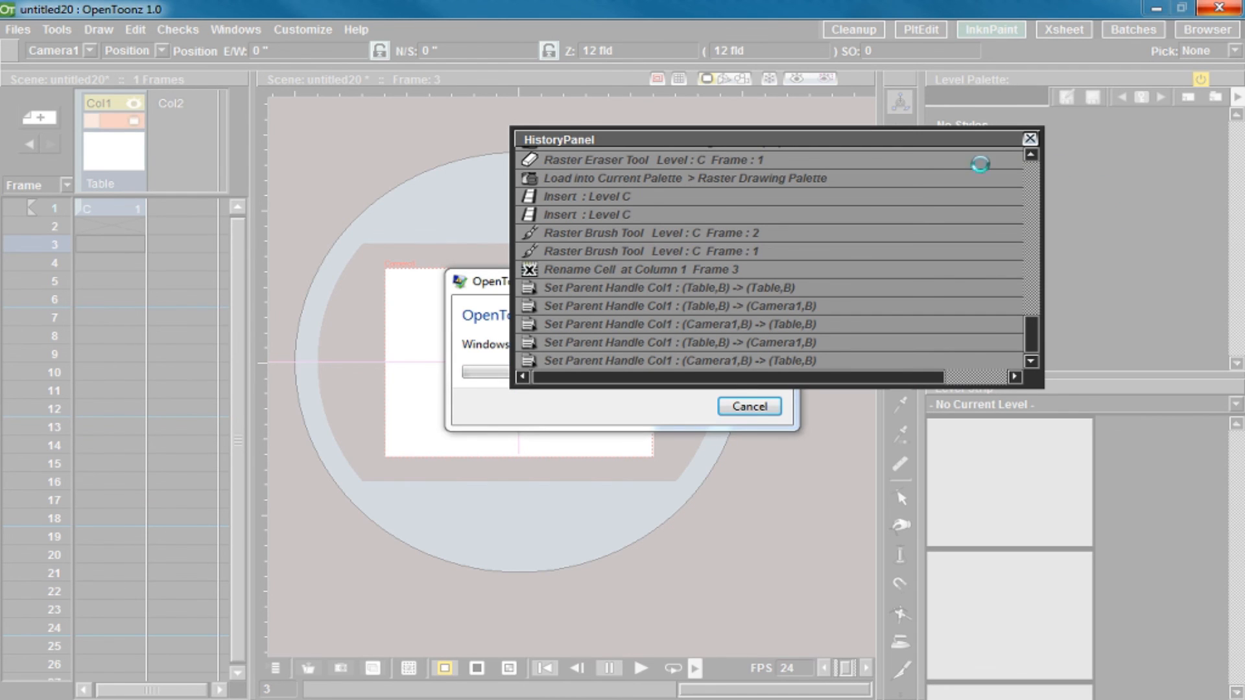
pyautogui.click(751, 407)
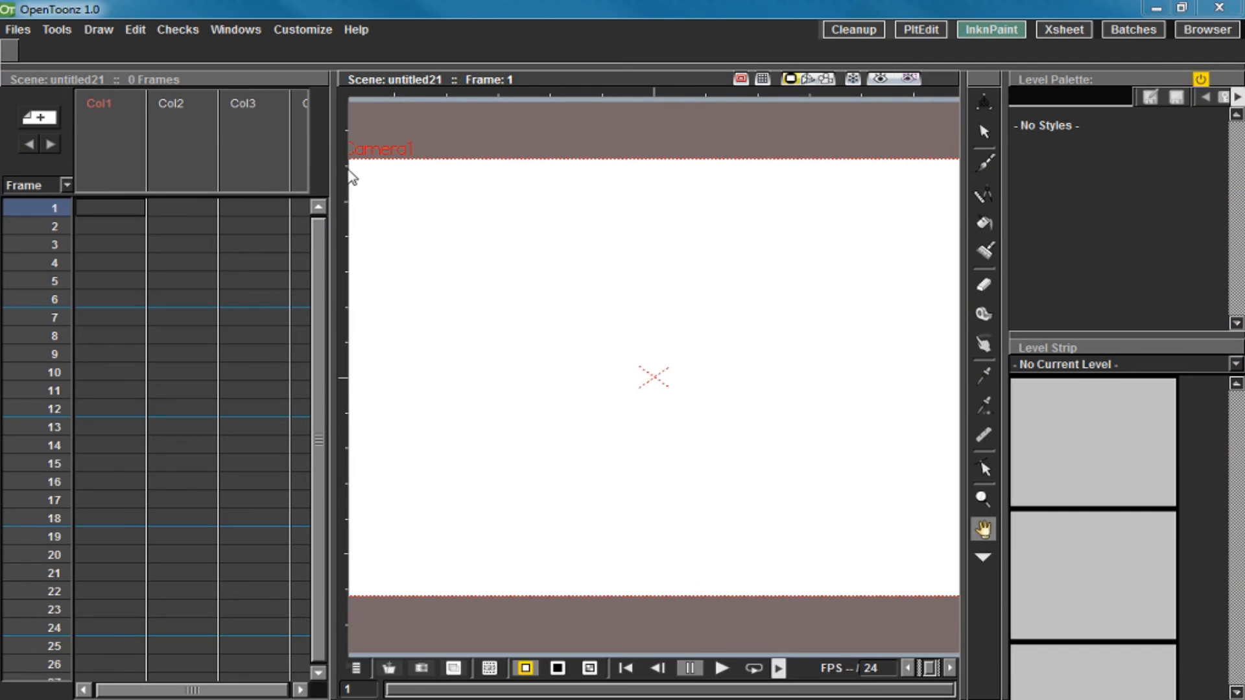
# Narrow the Xsheet panel to widen the viewer, and reopen the History panel with a taller size.
pyautogui.moveTo(333, 167); pyautogui.dragTo(220, 166)
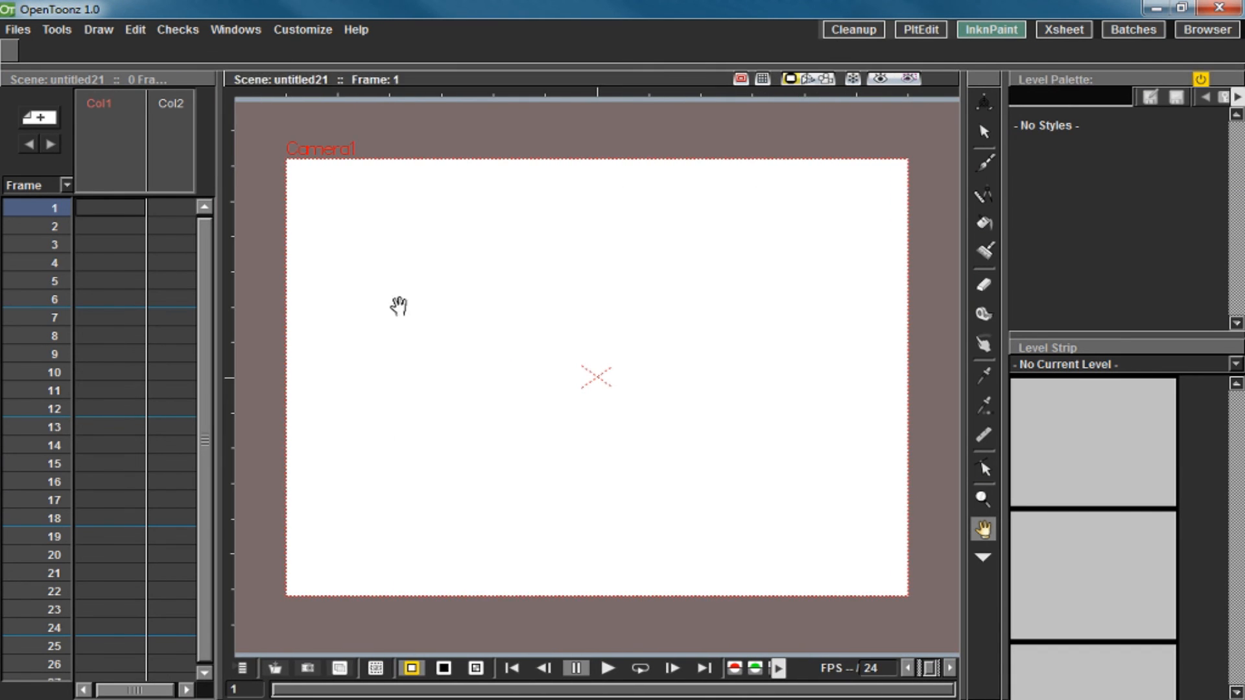
pyautogui.click(236, 29)
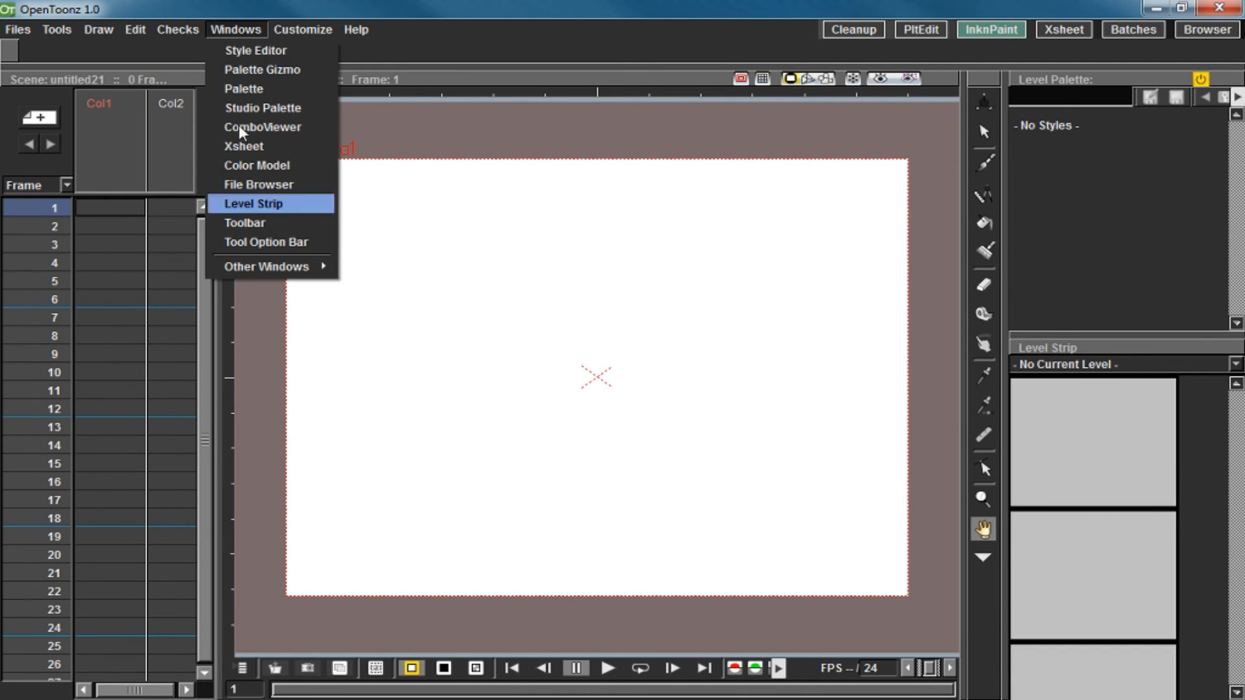
pyautogui.moveTo(259, 266)
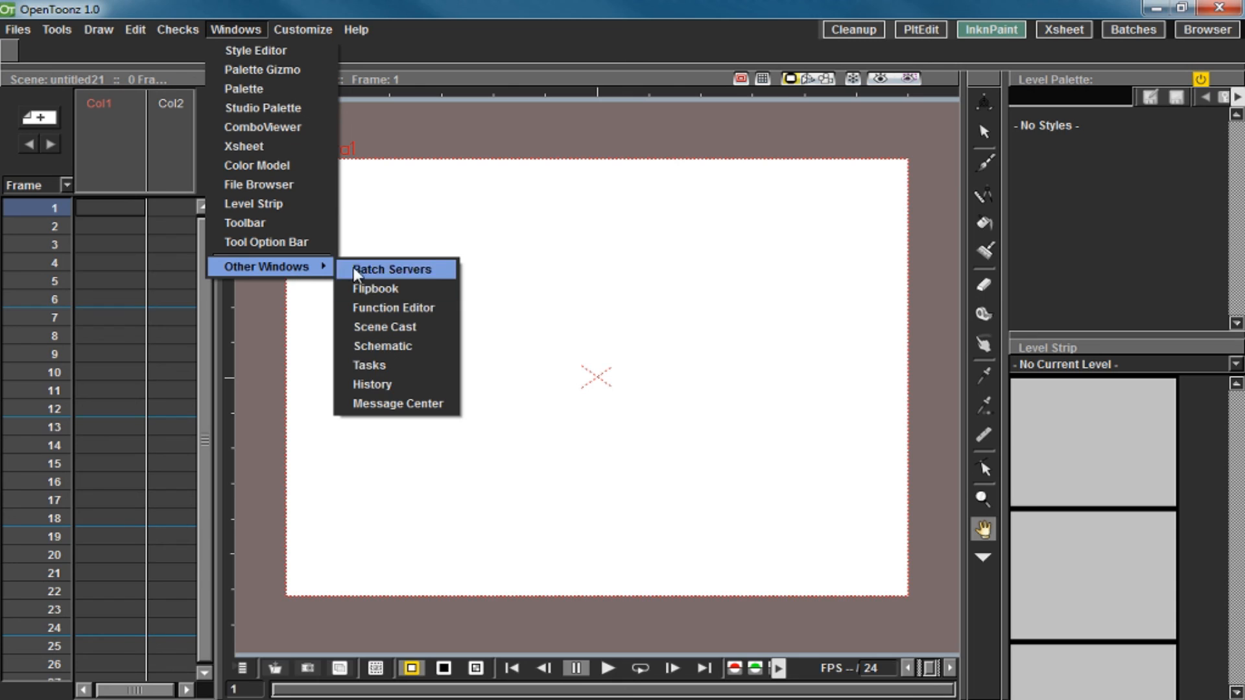
pyautogui.click(422, 384)
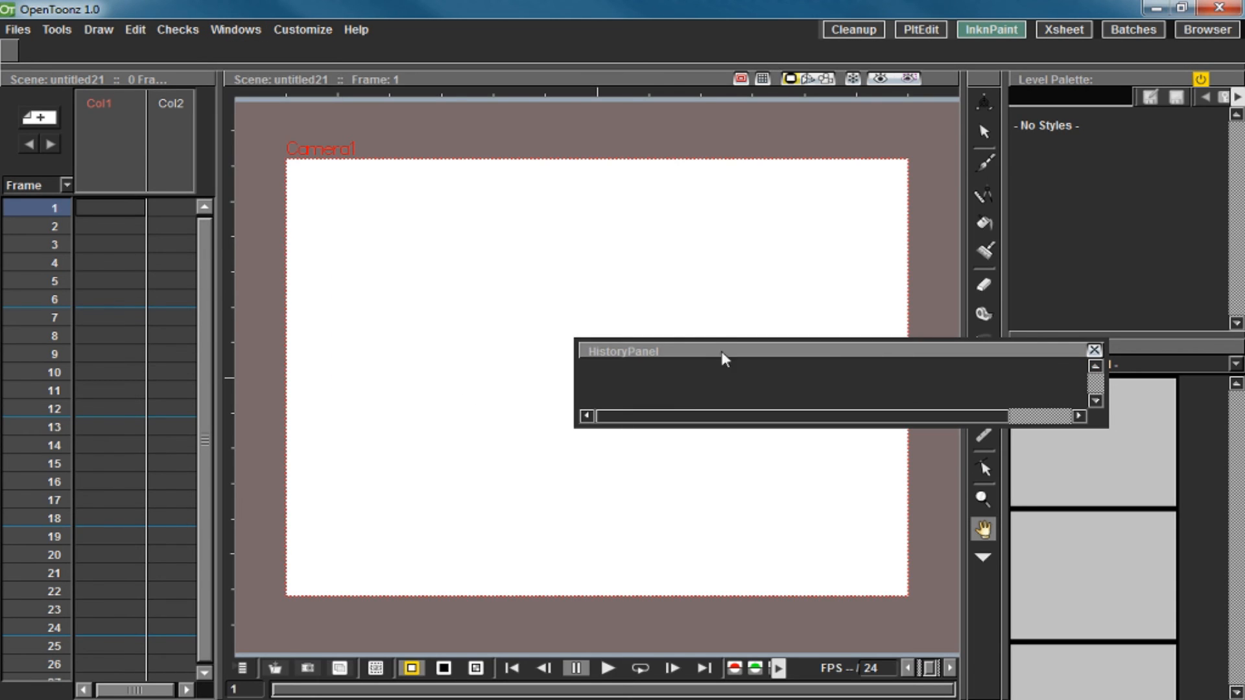
pyautogui.moveTo(711, 337); pyautogui.dragTo(688, 224)
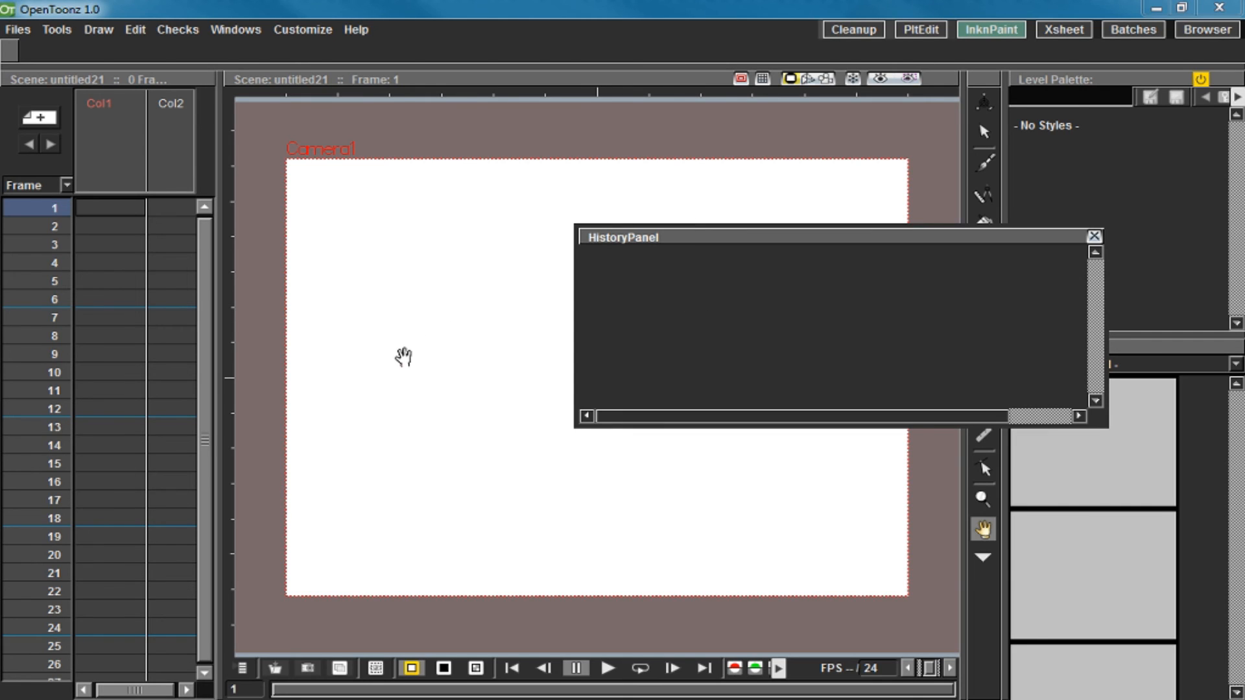
# Draw a freehand brush loop on frame 1, and cut gaps across it with a zigzag stroke of the size 5 Eraser.
pyautogui.press('b')
pyautogui.moveTo(451, 347)
pyautogui.mouseDown()
pyautogui.moveTo(446, 419)
pyautogui.moveTo(414, 379)
pyautogui.mouseUp()
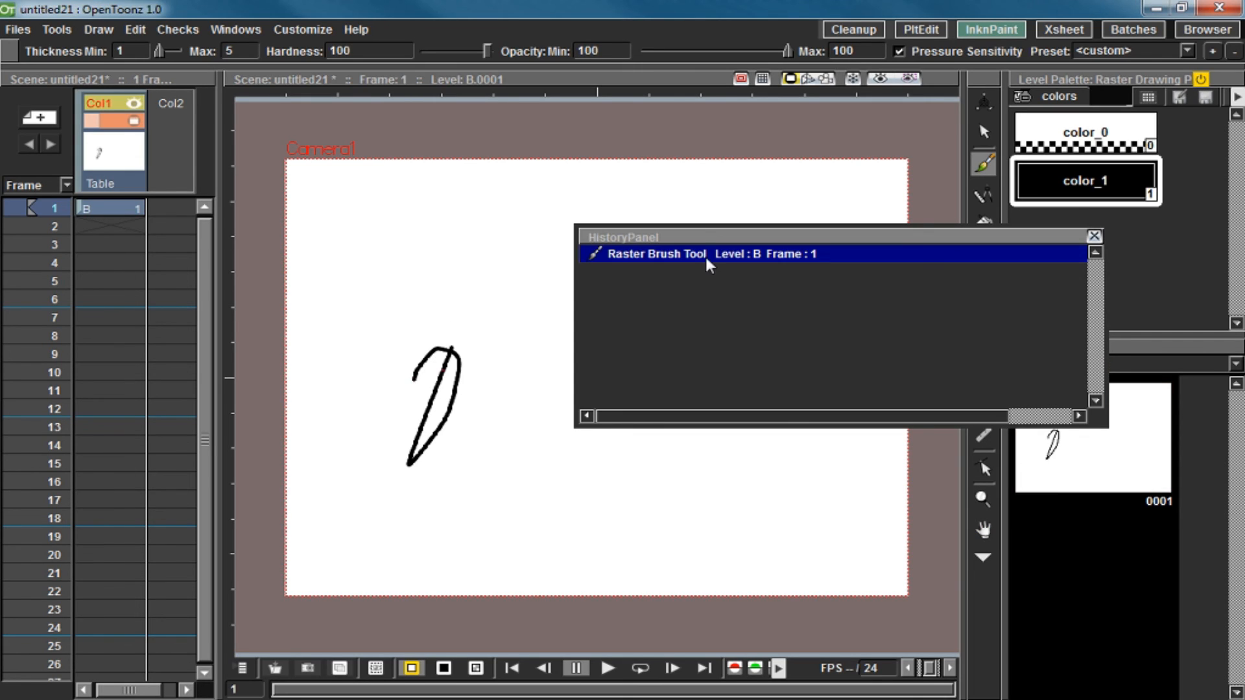
pyautogui.press('a')
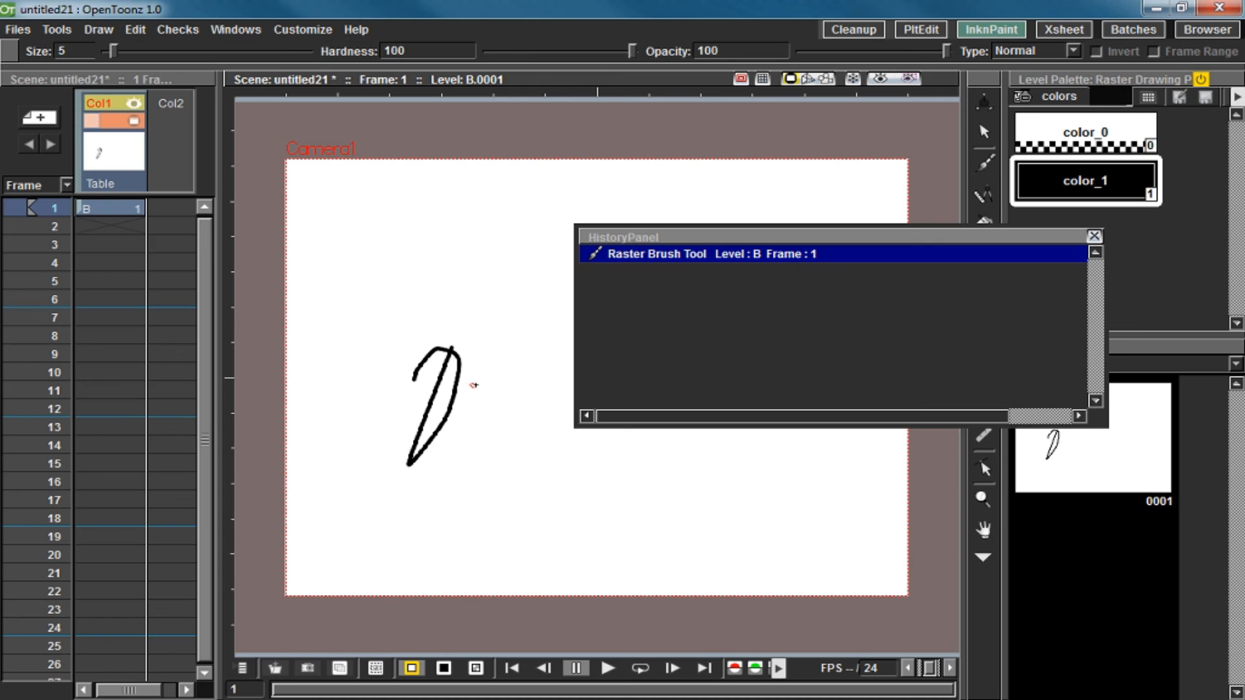
pyautogui.moveTo(446, 421); pyautogui.dragTo(451, 421)
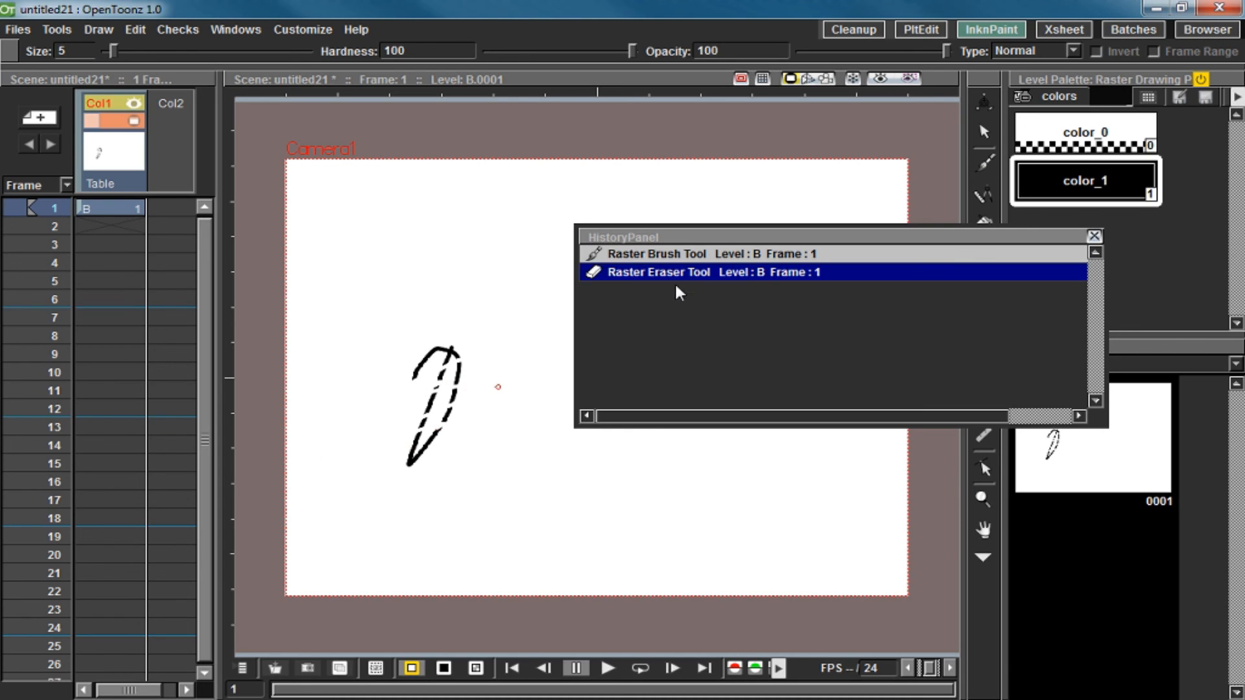
# Step back and forth between the Raster Brush Tool and Raster Eraser Tool history entries, ending on the eraser entry, and close the History panel.
pyautogui.click(687, 254)
pyautogui.click(691, 272)
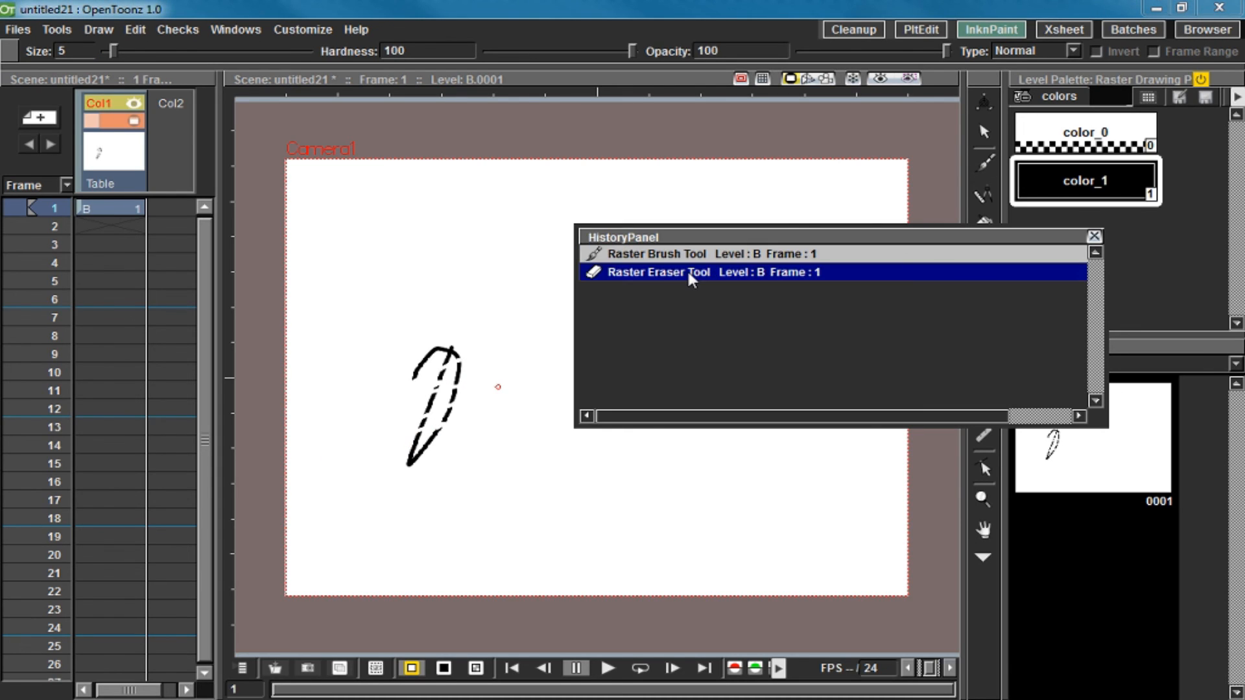
pyautogui.click(746, 259)
pyautogui.click(720, 273)
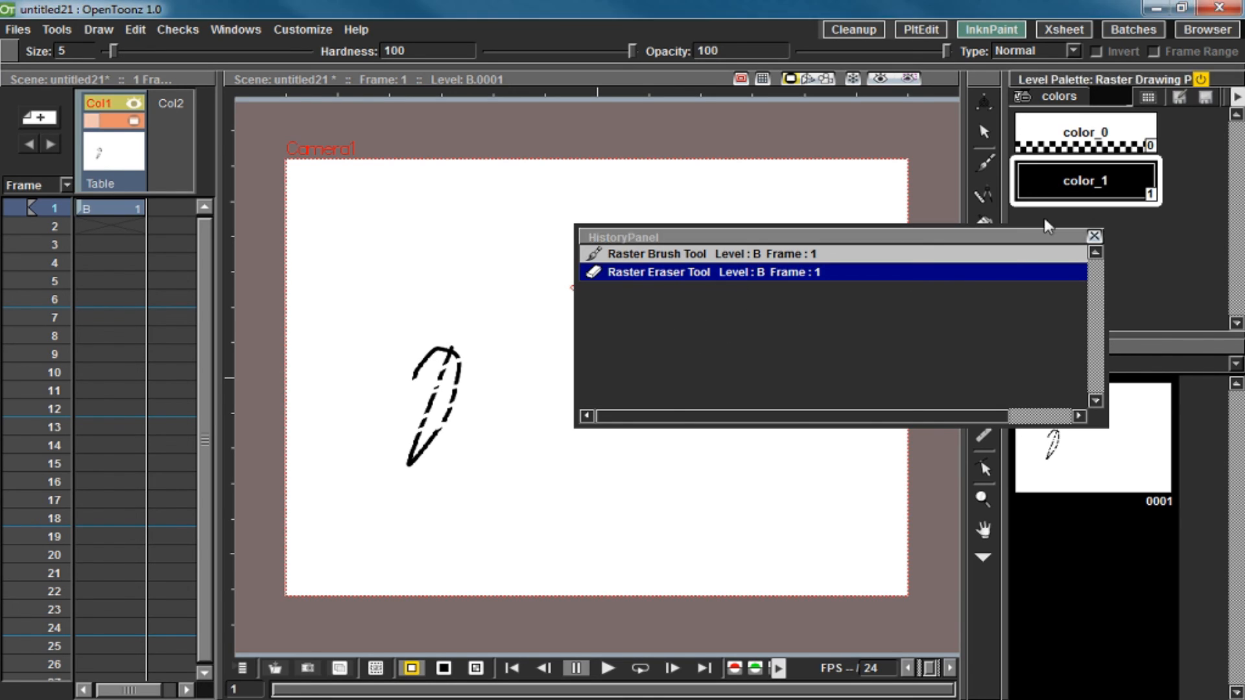
pyautogui.click(1094, 237)
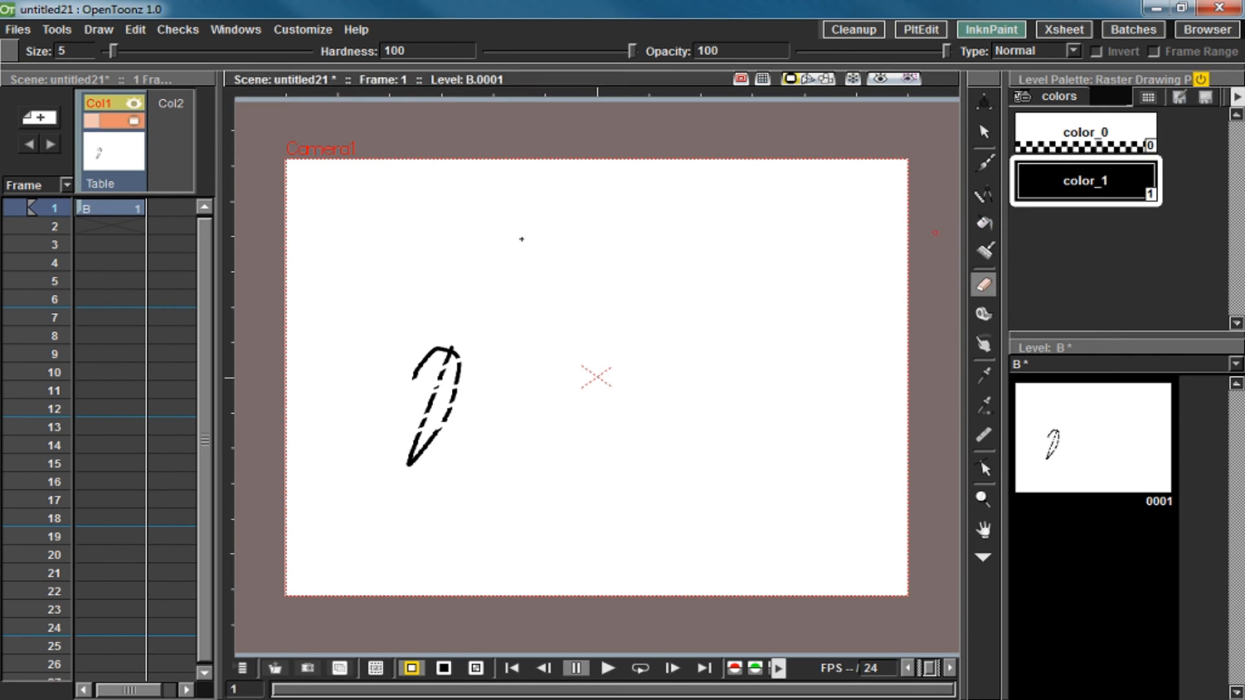
# Open the Message Center, move it clear of the drawing and enlarge it.
pyautogui.click(195, 28)
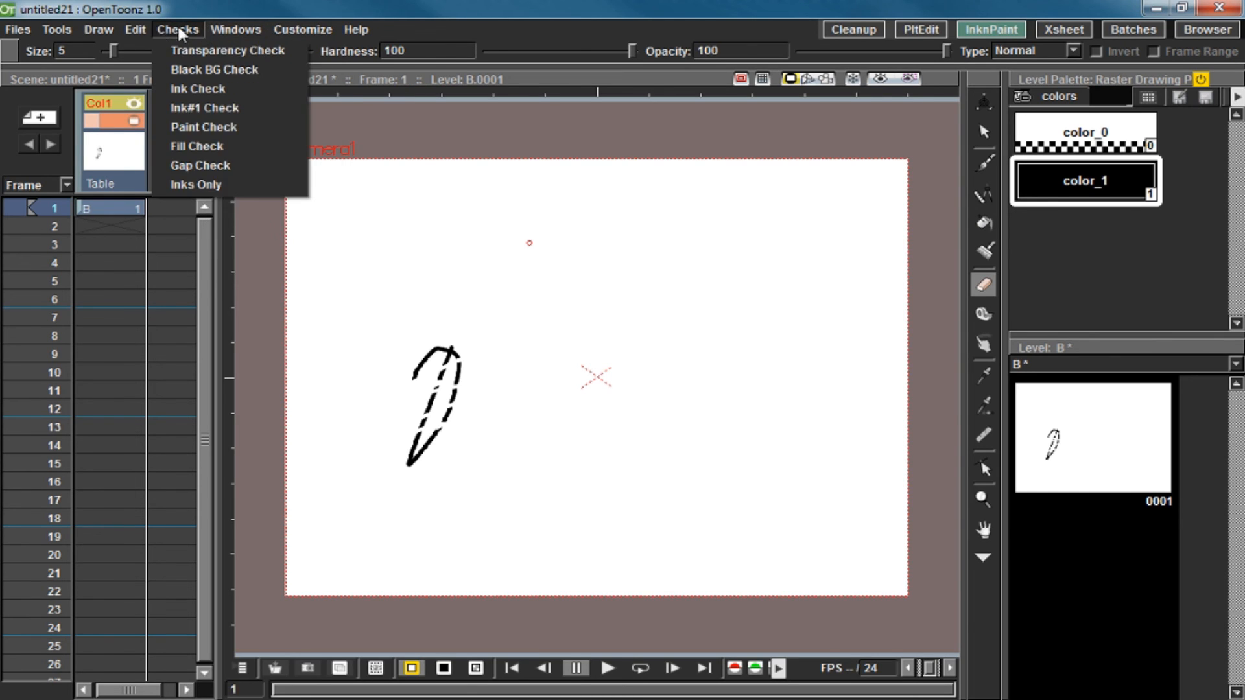
pyautogui.moveTo(239, 31)
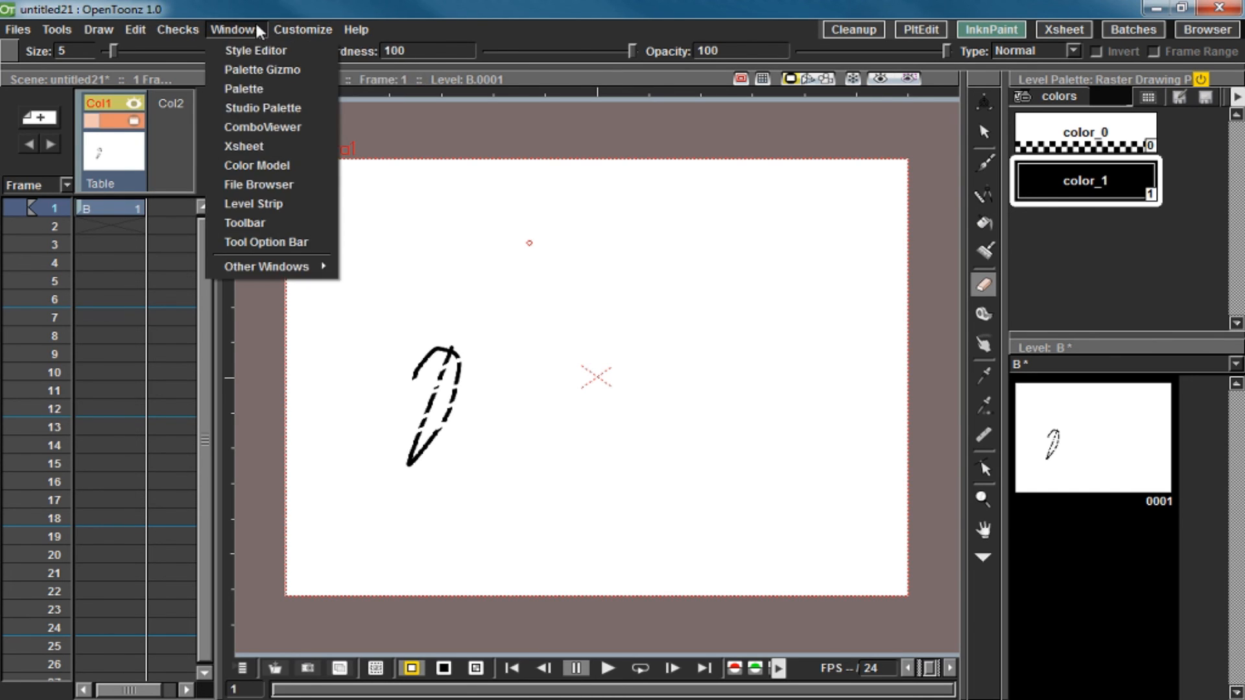
pyautogui.moveTo(315, 268)
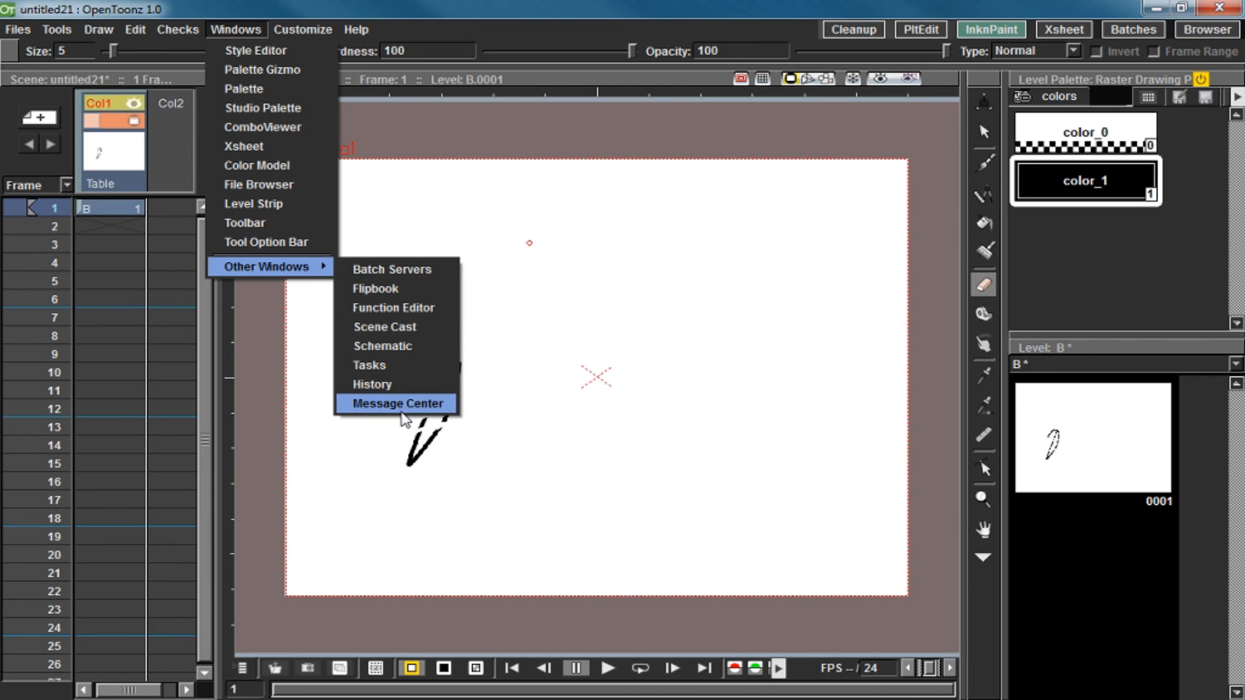
pyautogui.click(404, 404)
pyautogui.moveTo(650, 323); pyautogui.dragTo(638, 295)
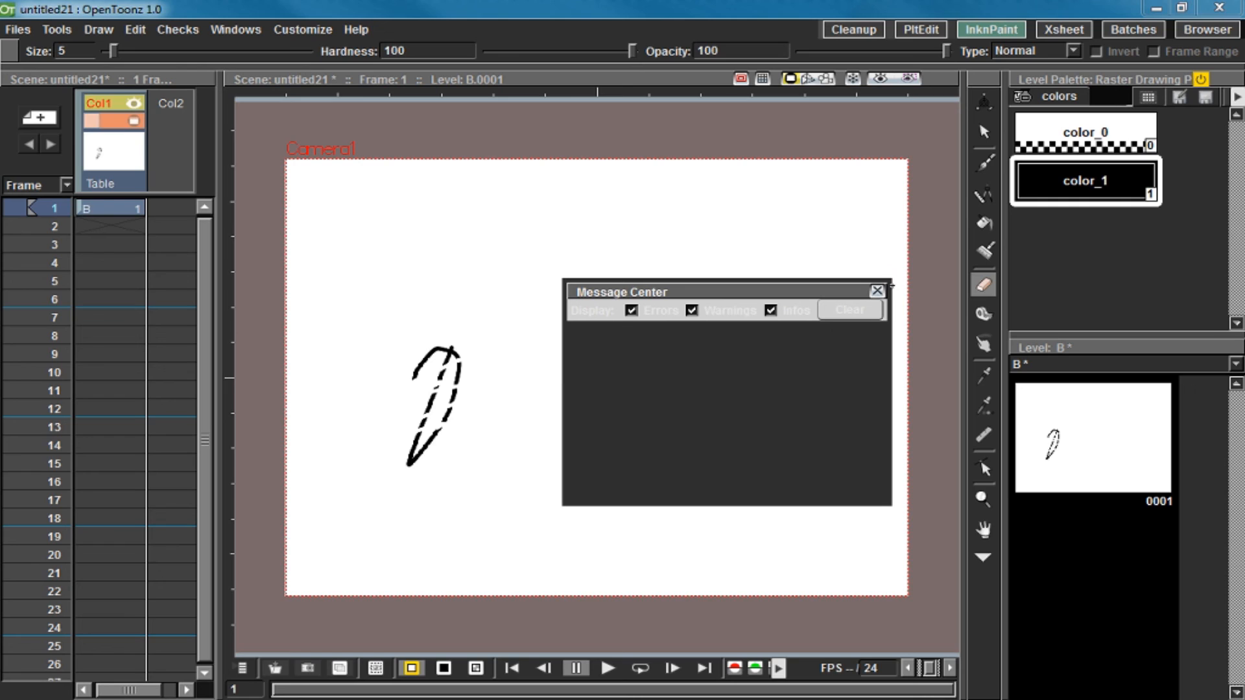
pyautogui.moveTo(891, 284); pyautogui.dragTo(971, 170)
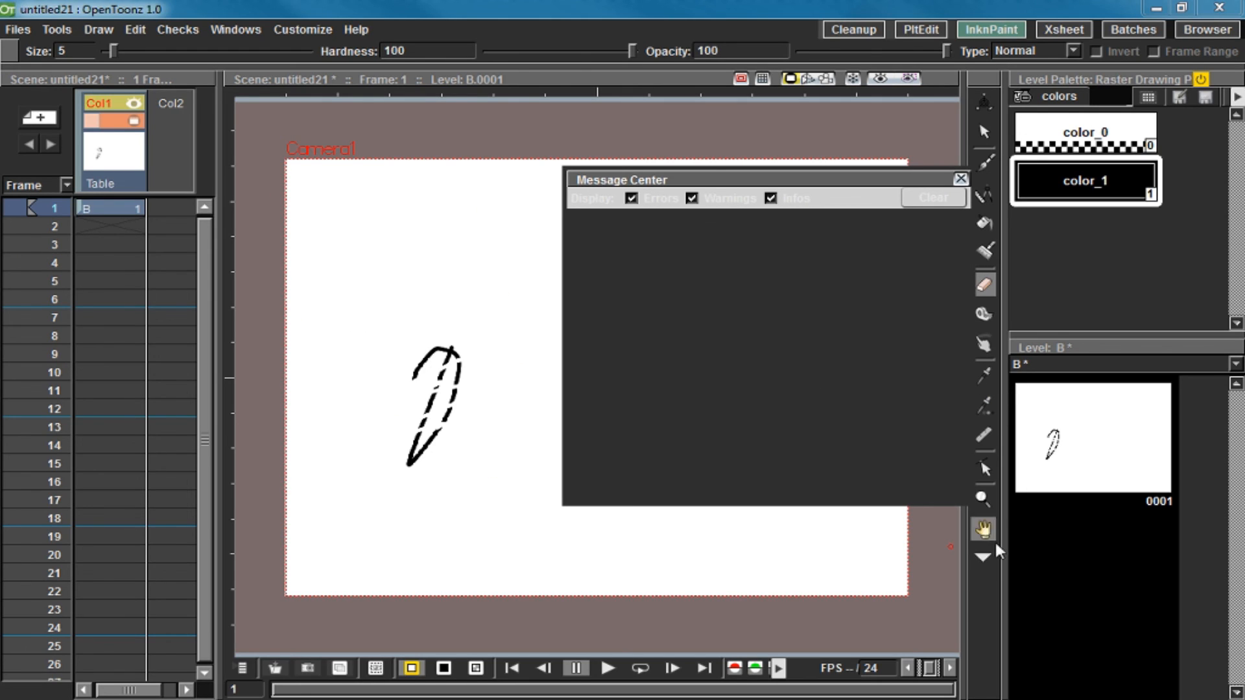
# Try the Control Point Editor on the raster drawing, check the entry logged in the Message Center, and close that panel.
pyautogui.click(983, 557)
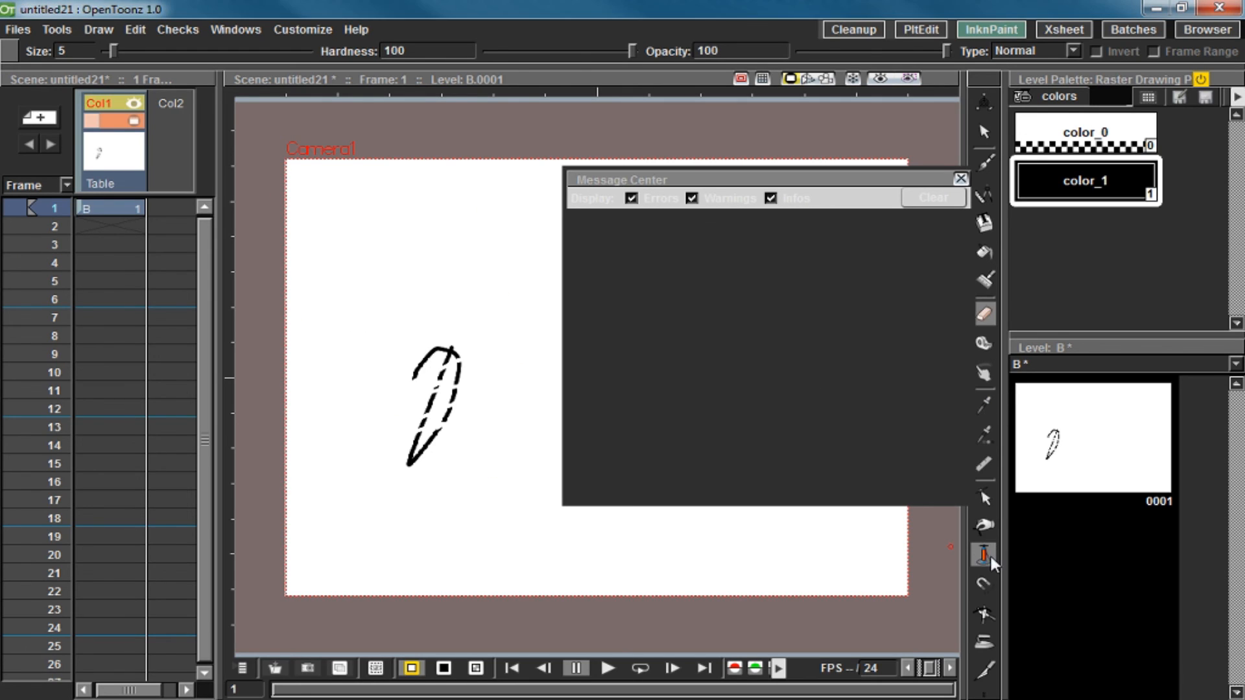
pyautogui.click(983, 499)
pyautogui.click(476, 396)
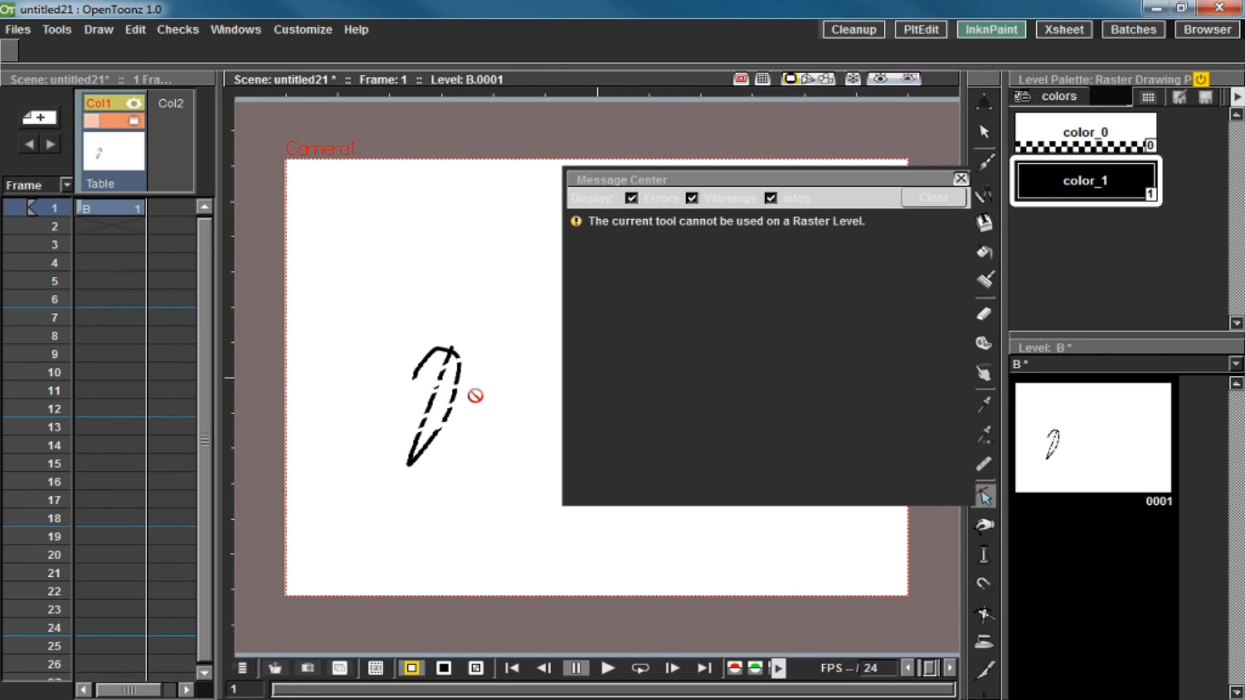
pyautogui.click(601, 227)
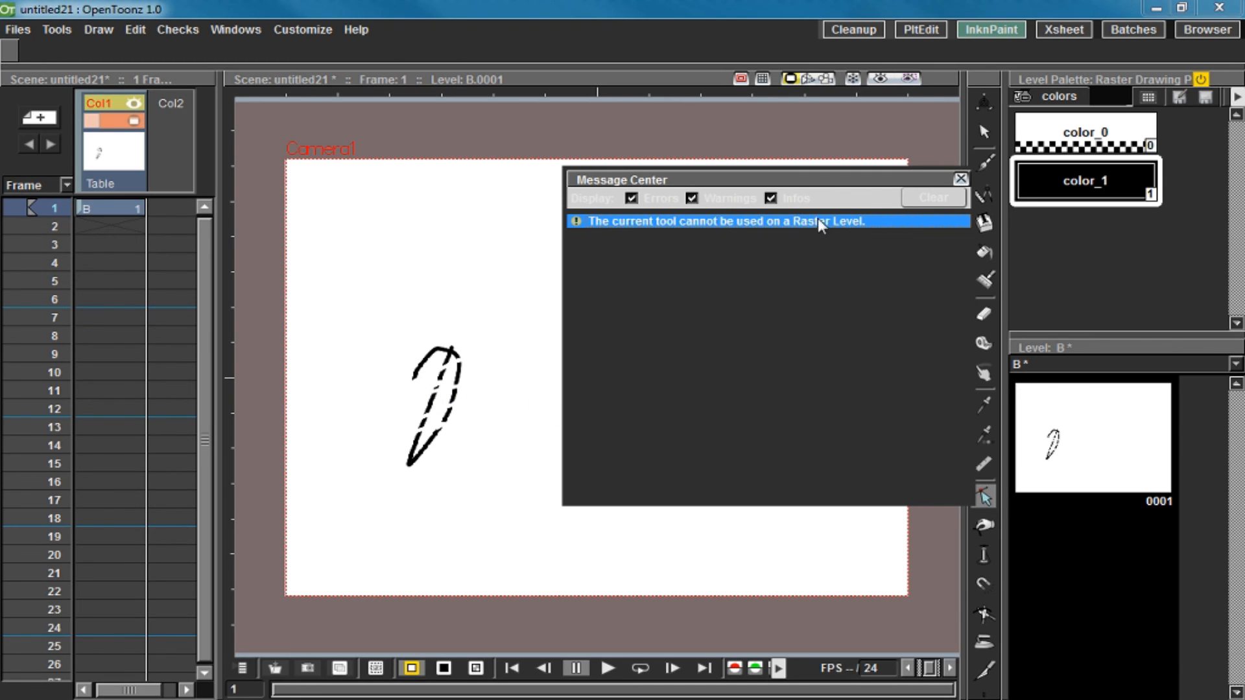
pyautogui.click(960, 179)
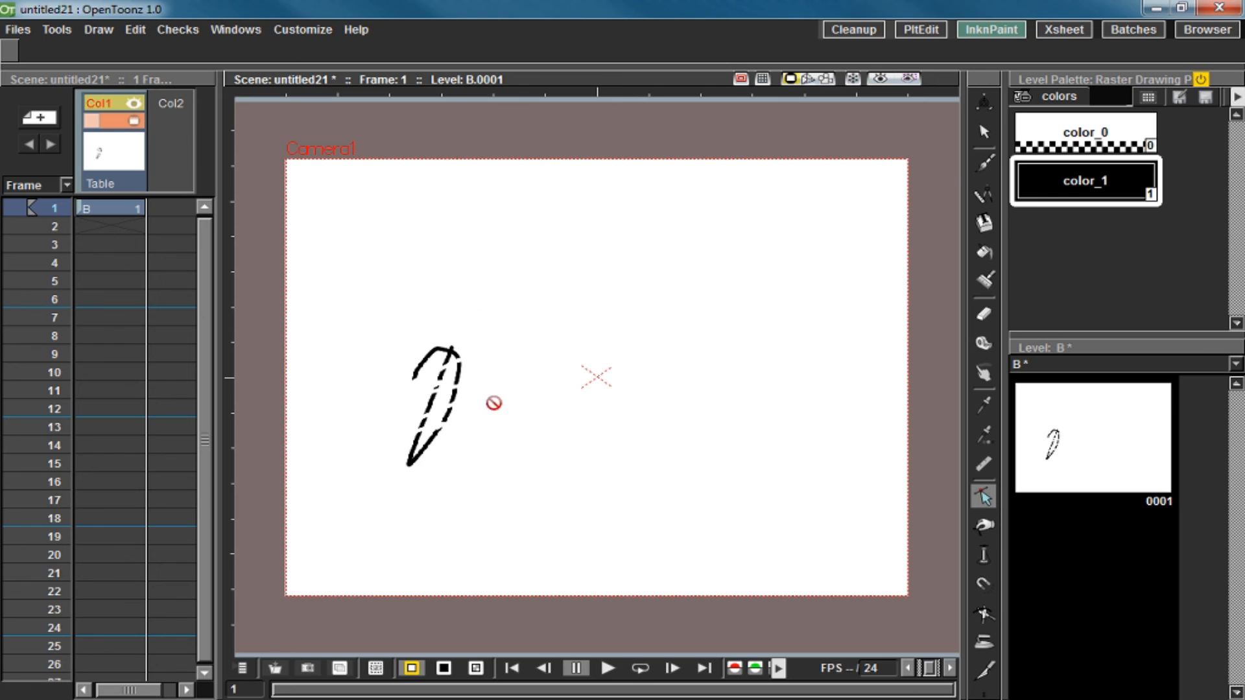
# Try the Control Point Editor on the raster drawing with the Message Center closed, and dismiss the warning.
pyautogui.click(492, 403)
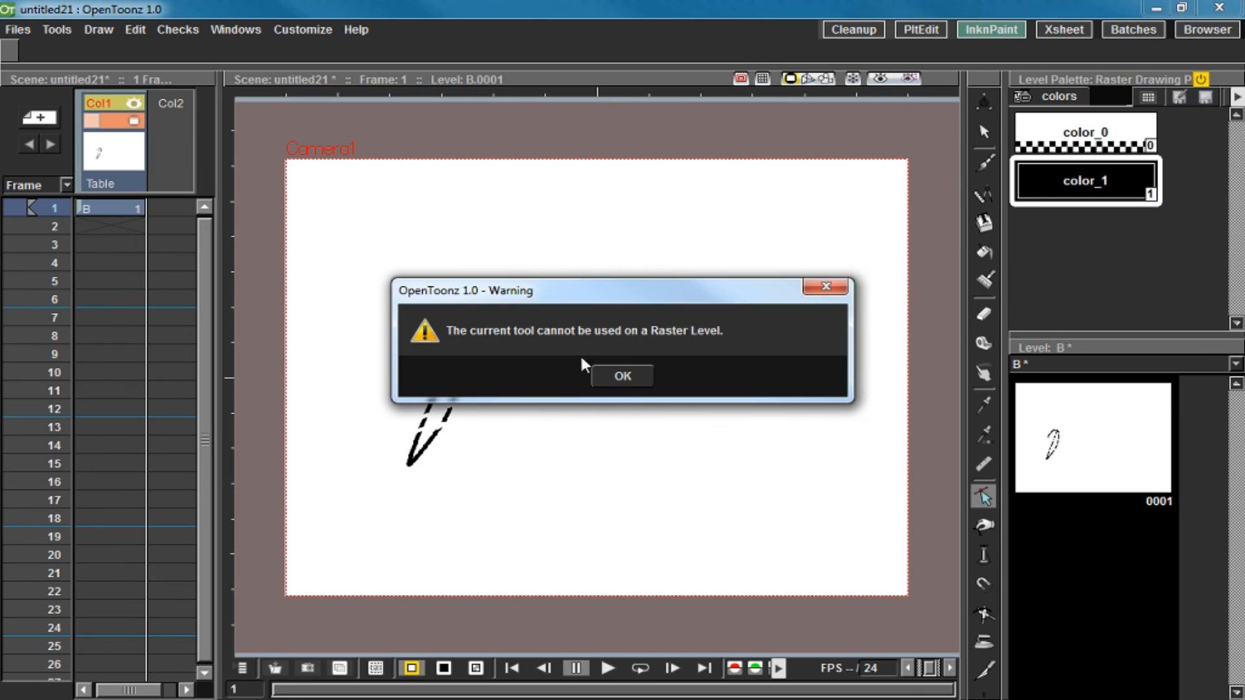
pyautogui.click(624, 376)
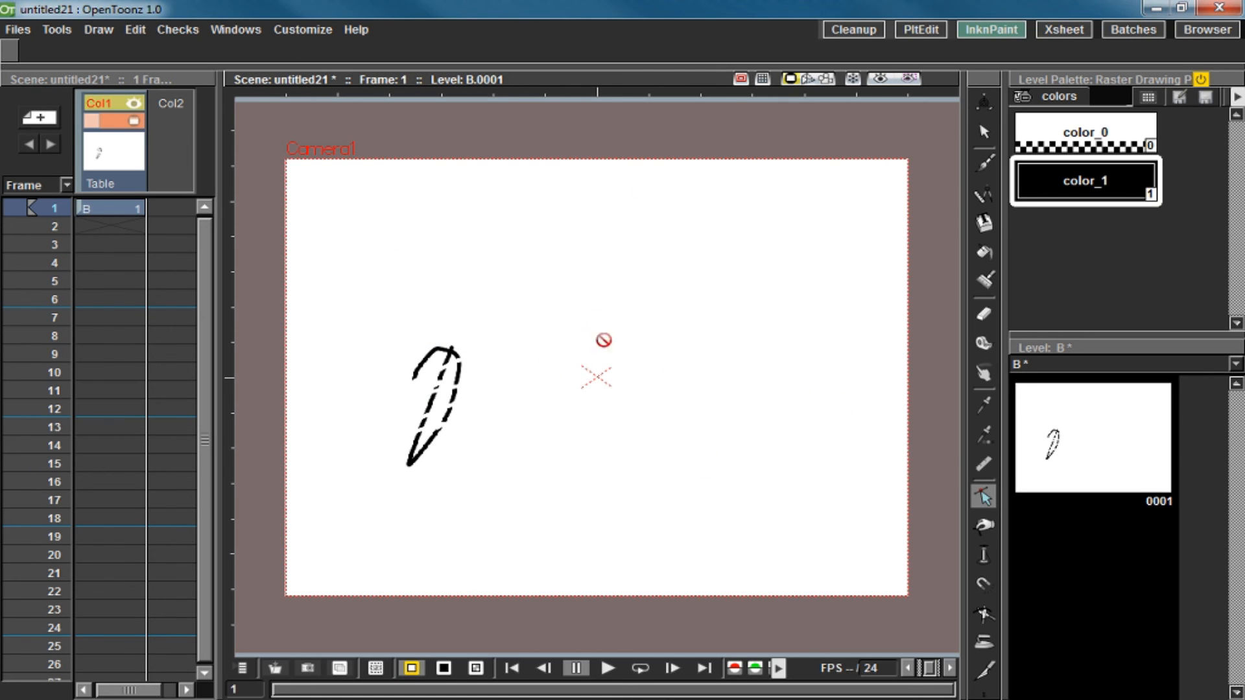
pyautogui.scroll(-4, 662, 331)
pyautogui.scroll(2, 670, 339)
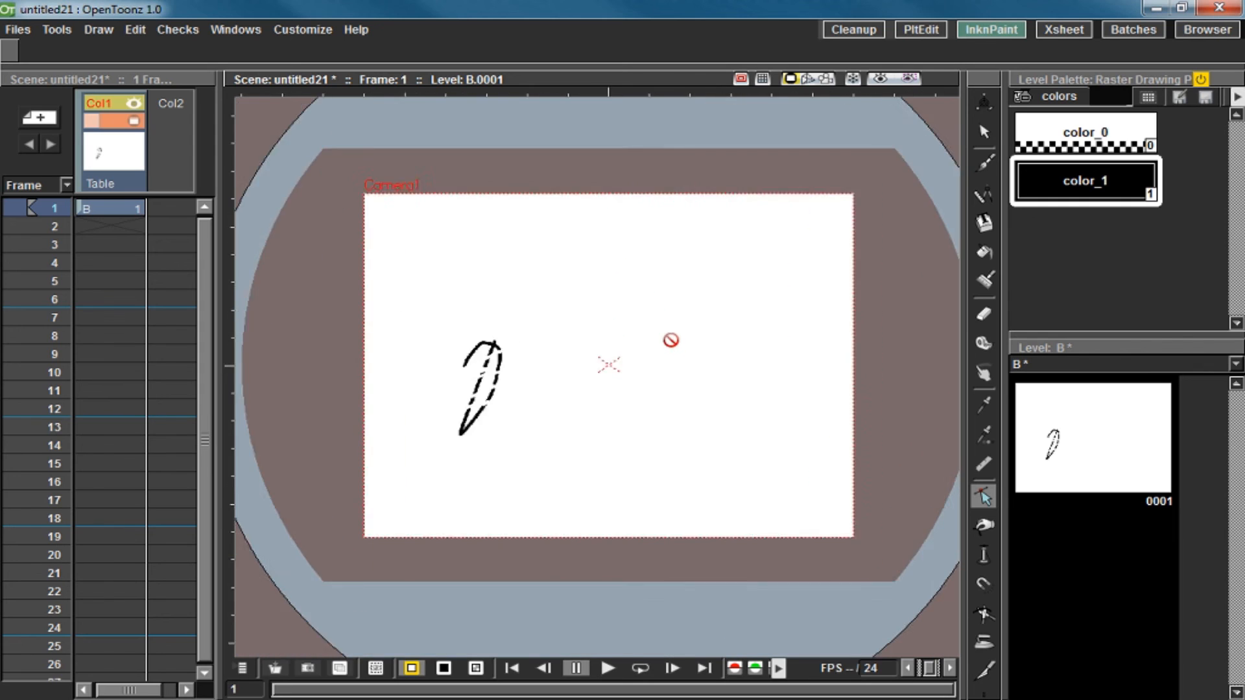
pyautogui.scroll(-2, 669, 339)
pyautogui.press('space')
pyautogui.moveTo(691, 319); pyautogui.dragTo(628, 350)
pyautogui.scroll(1, 628, 350)
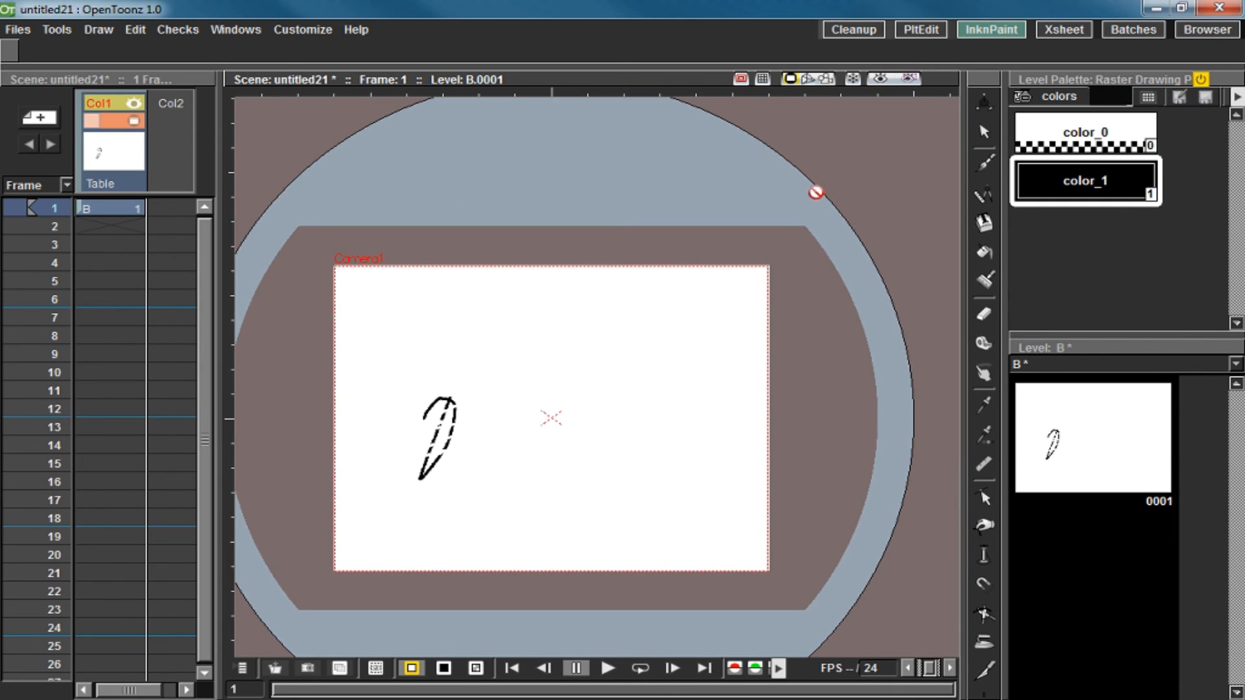
# Switch to the Xsheet room and examine which windows it offers, including those under Other Windows.
pyautogui.click(1074, 27)
pyautogui.click(78, 29)
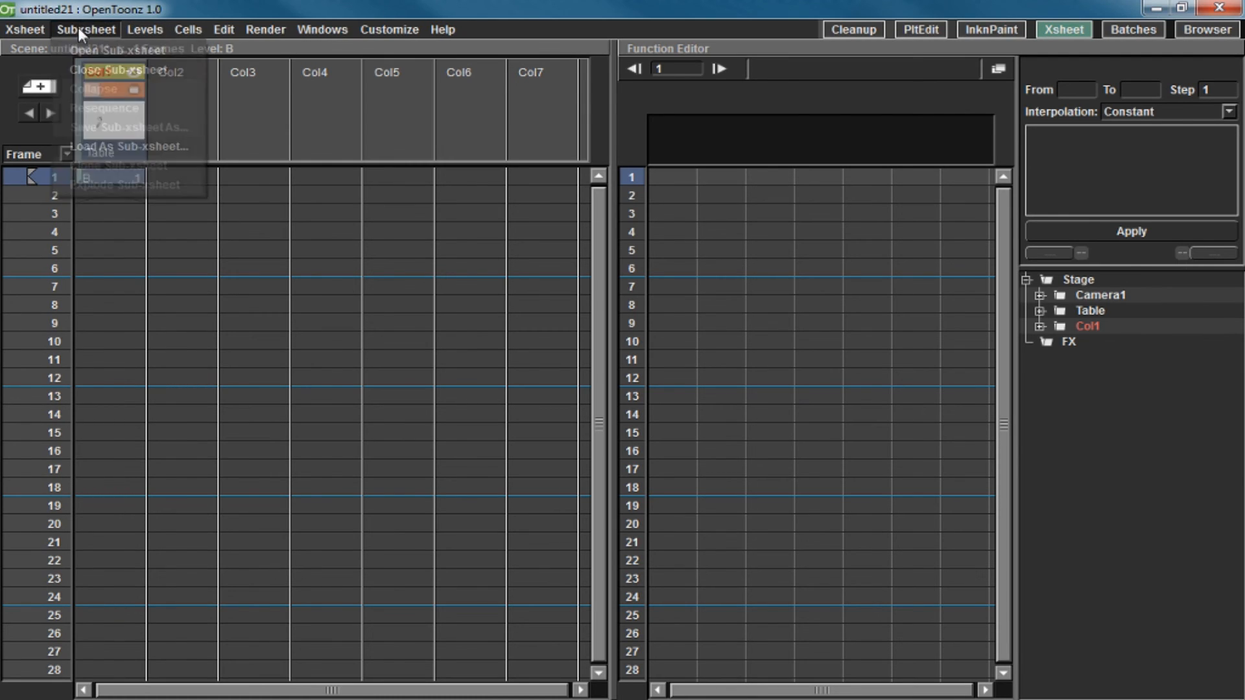
pyautogui.click(78, 29)
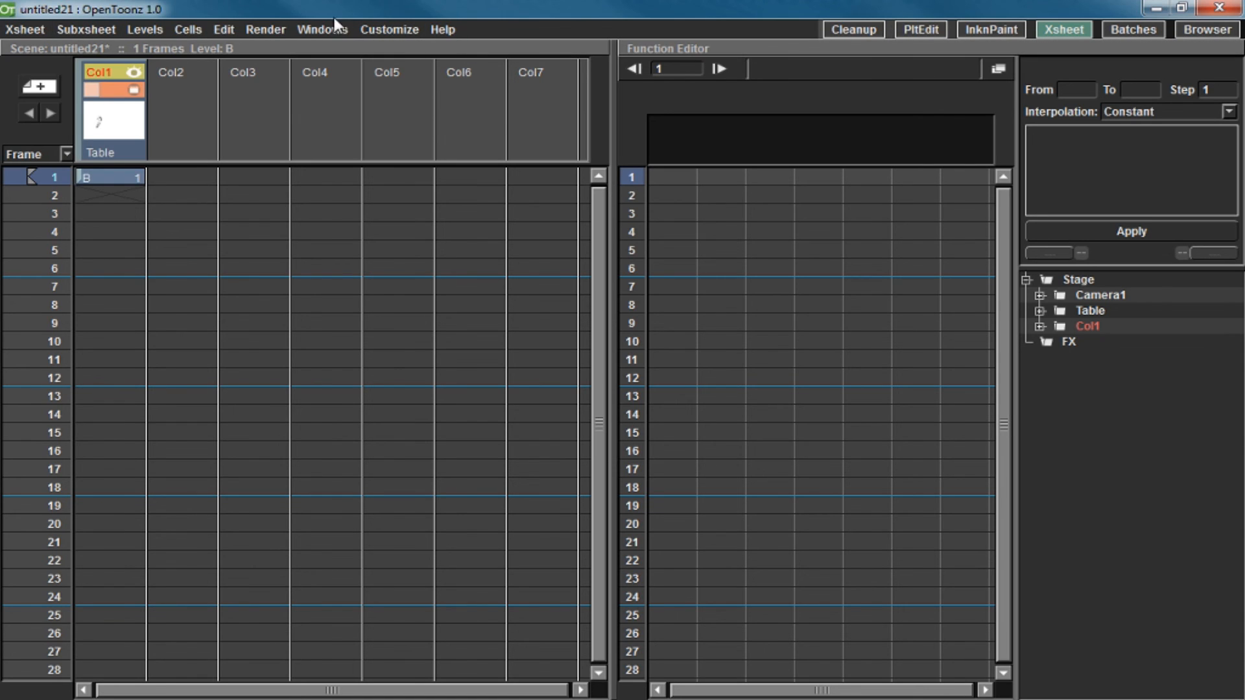
pyautogui.click(322, 29)
pyautogui.moveTo(339, 208)
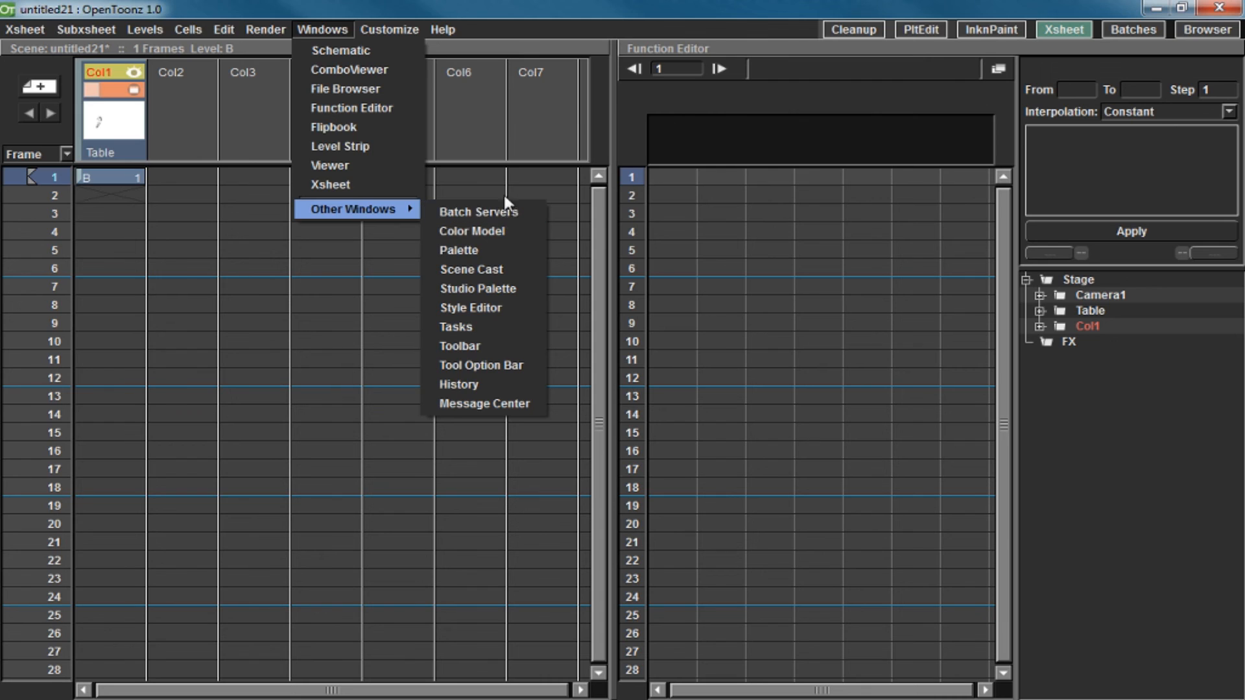
# Switch to the Cleanup room and examine which windows it offers, including those under Other Windows.
pyautogui.click(938, 31)
pyautogui.click(852, 29)
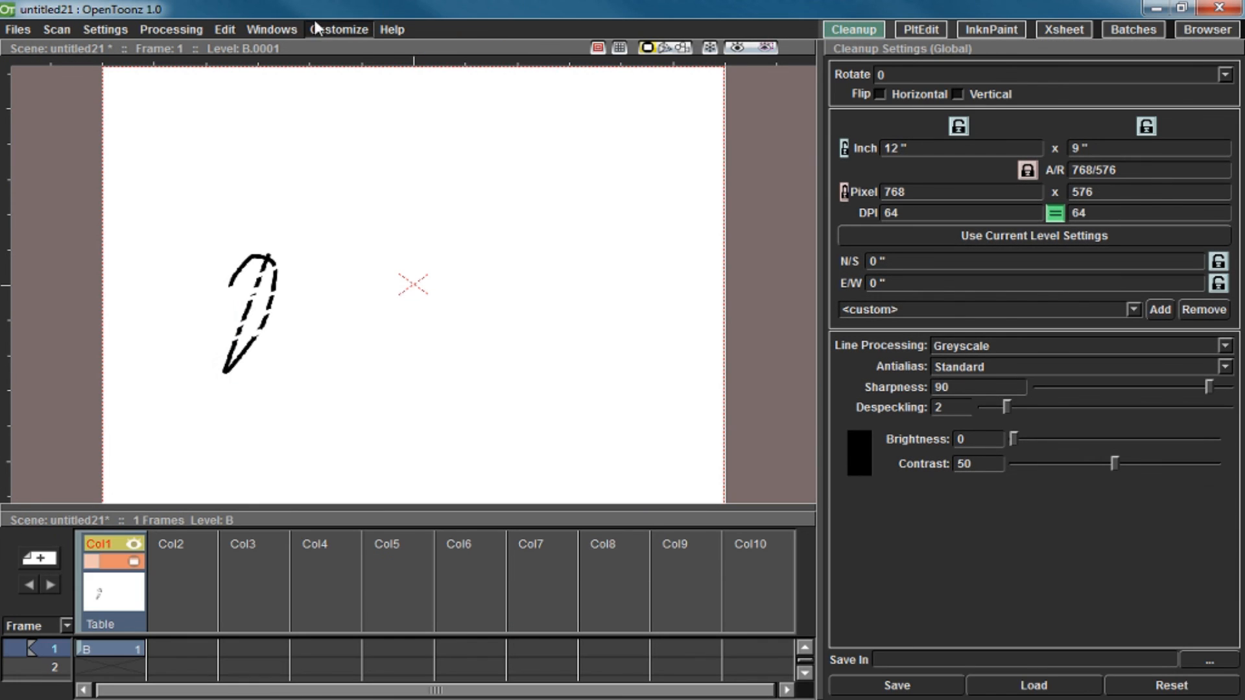
pyautogui.click(289, 28)
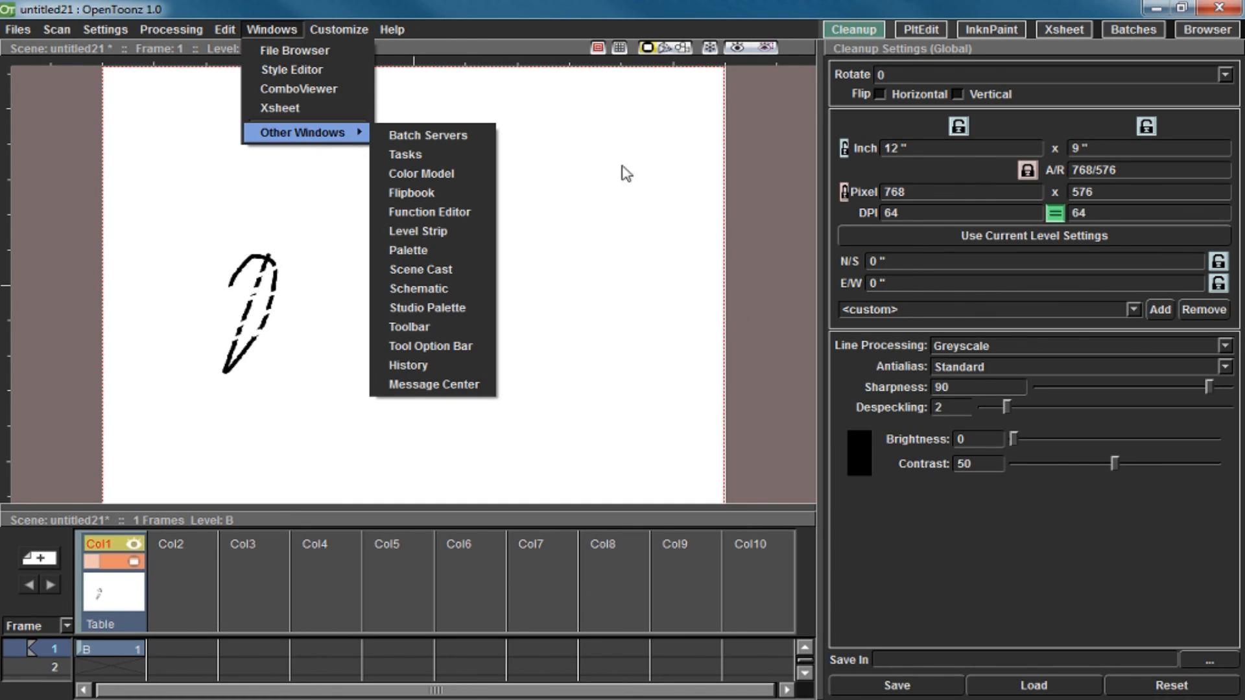
# Check the Browser room's available commands, and examine which windows the Batches room offers.
pyautogui.click(1206, 30)
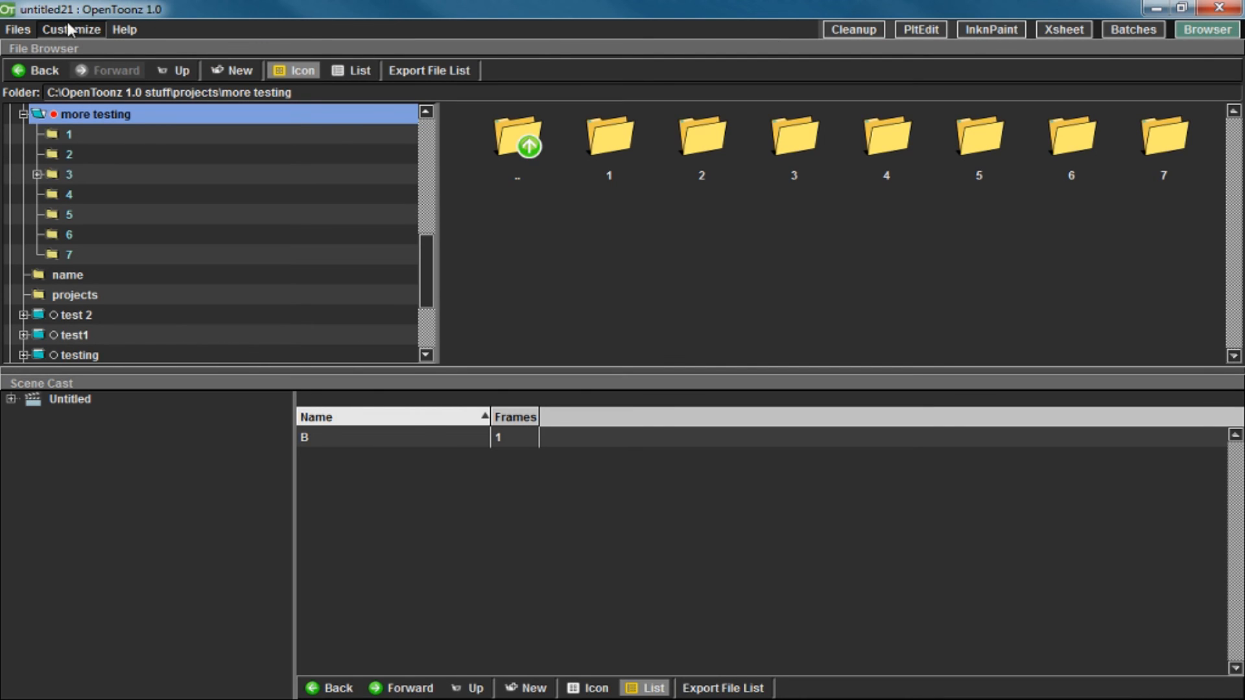
pyautogui.click(1120, 35)
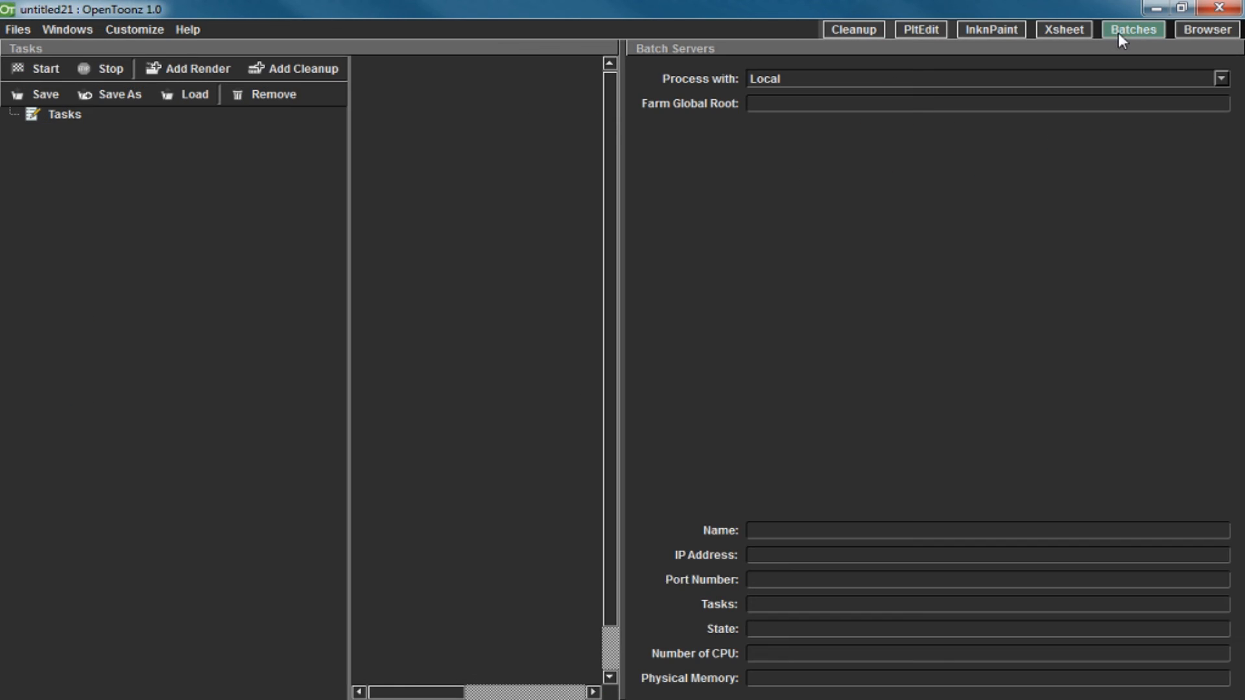
pyautogui.click(67, 30)
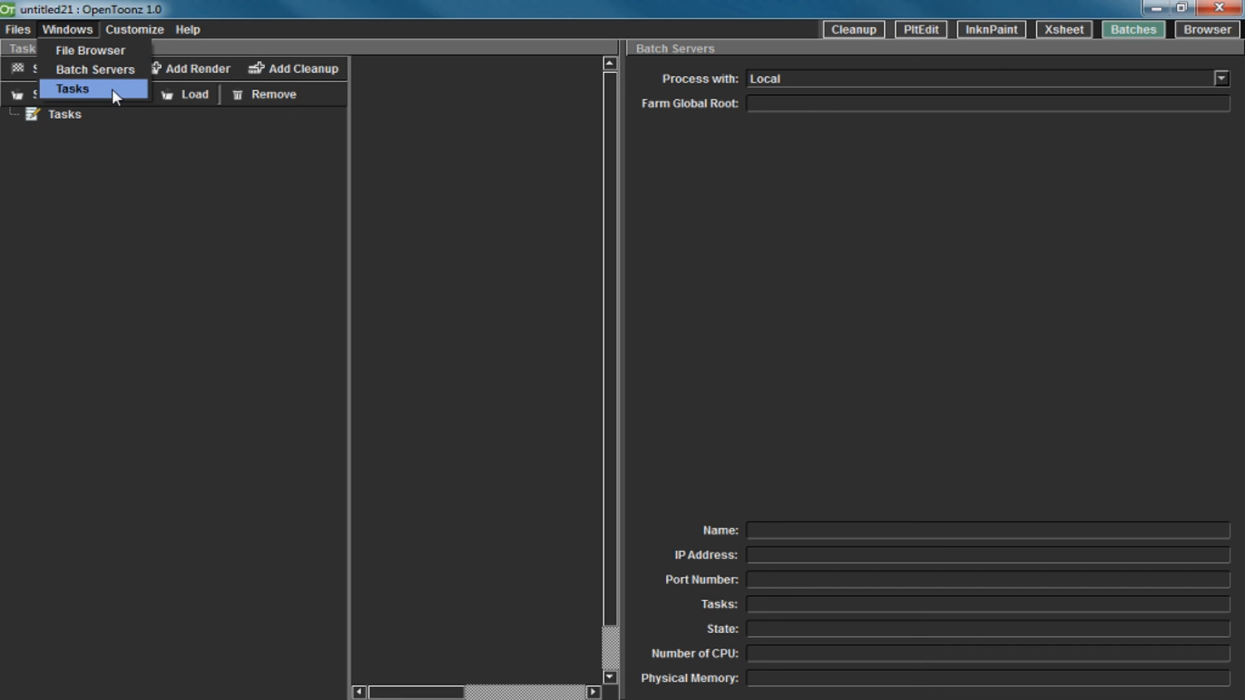
pyautogui.click(197, 152)
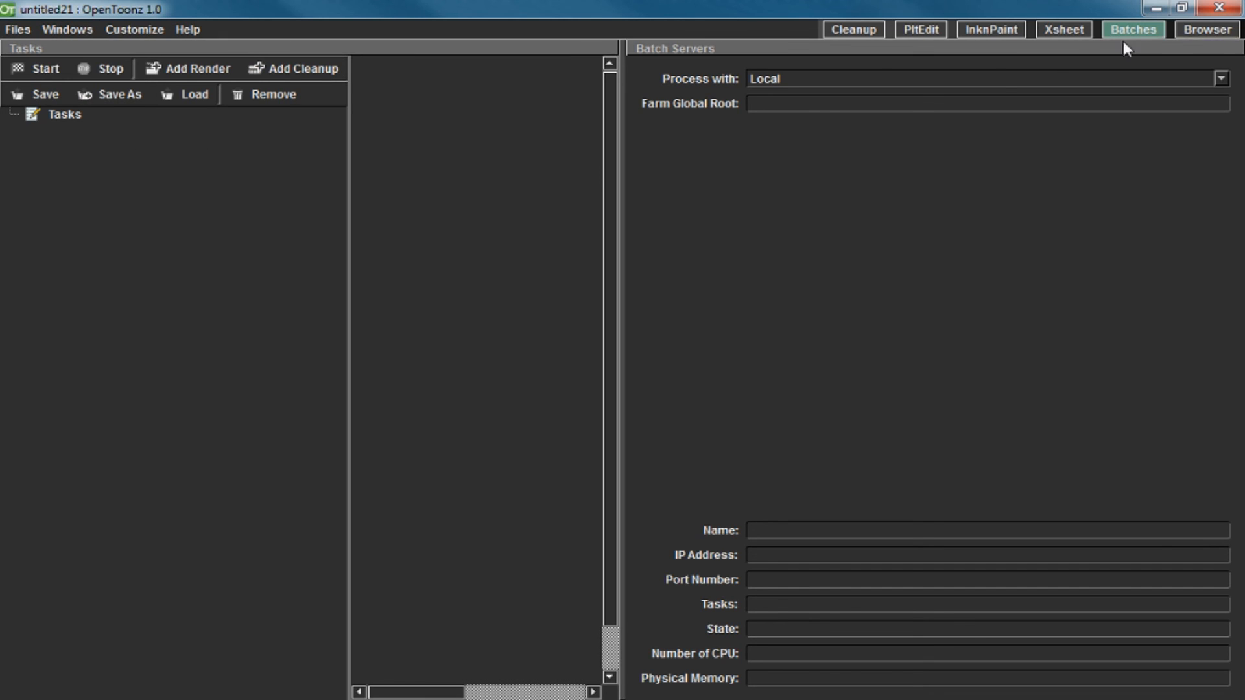
# Compare the windows offered in the Xsheet and InknPaint rooms, ending in InknPaint, and dismiss the raster-level tool warning.
pyautogui.click(1064, 32)
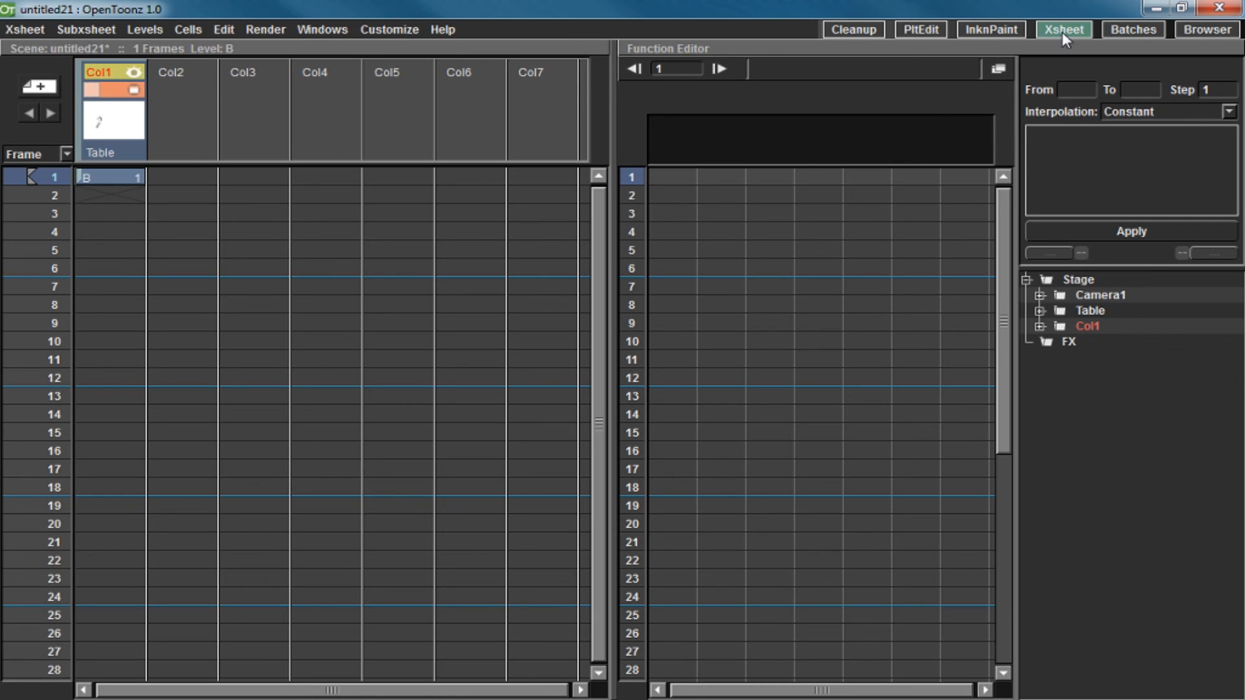
pyautogui.click(322, 27)
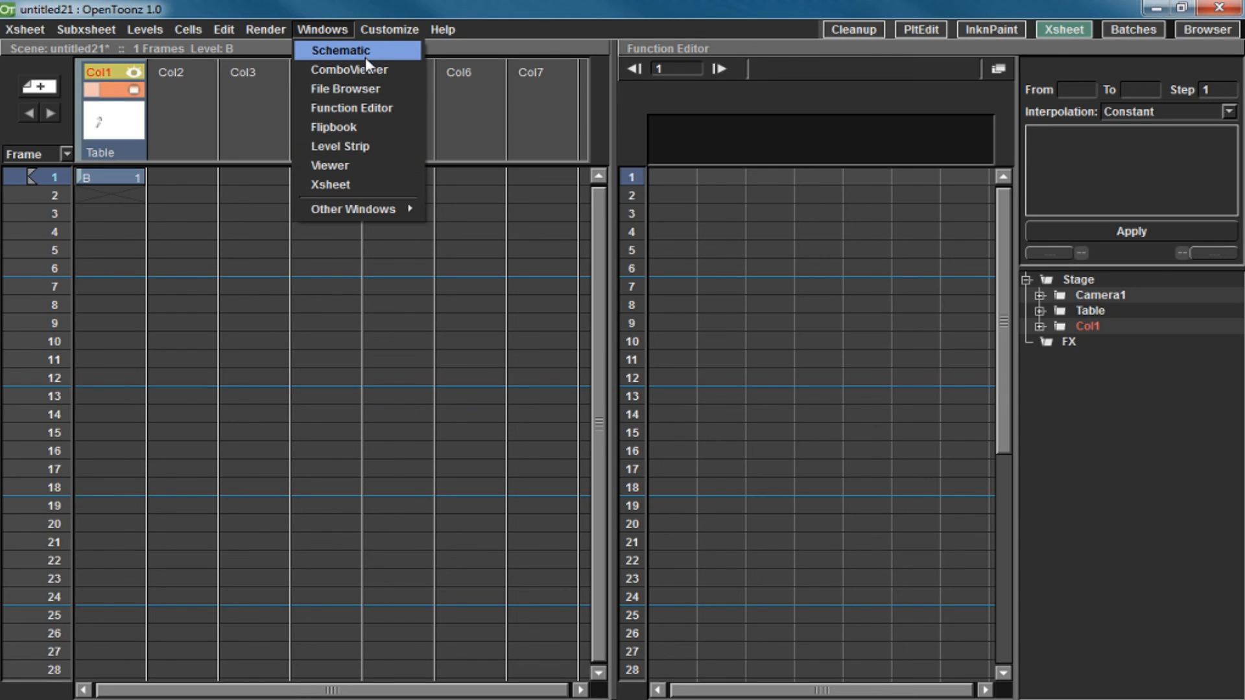
pyautogui.click(991, 29)
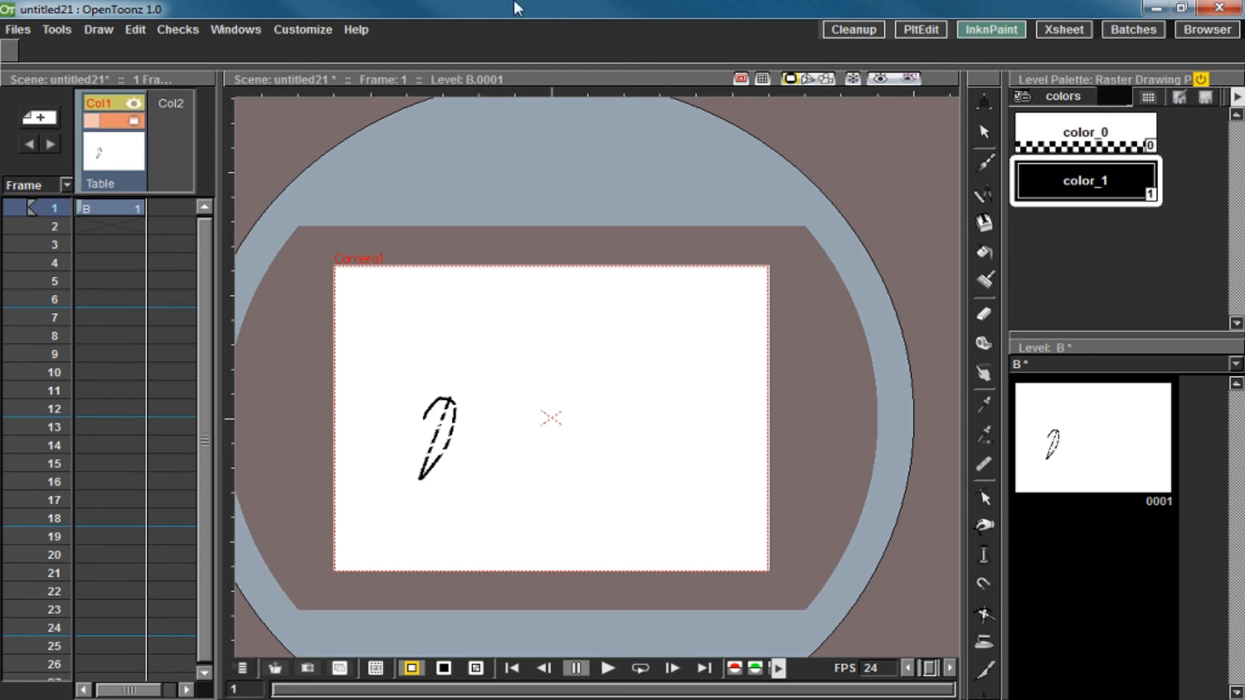
pyautogui.click(236, 30)
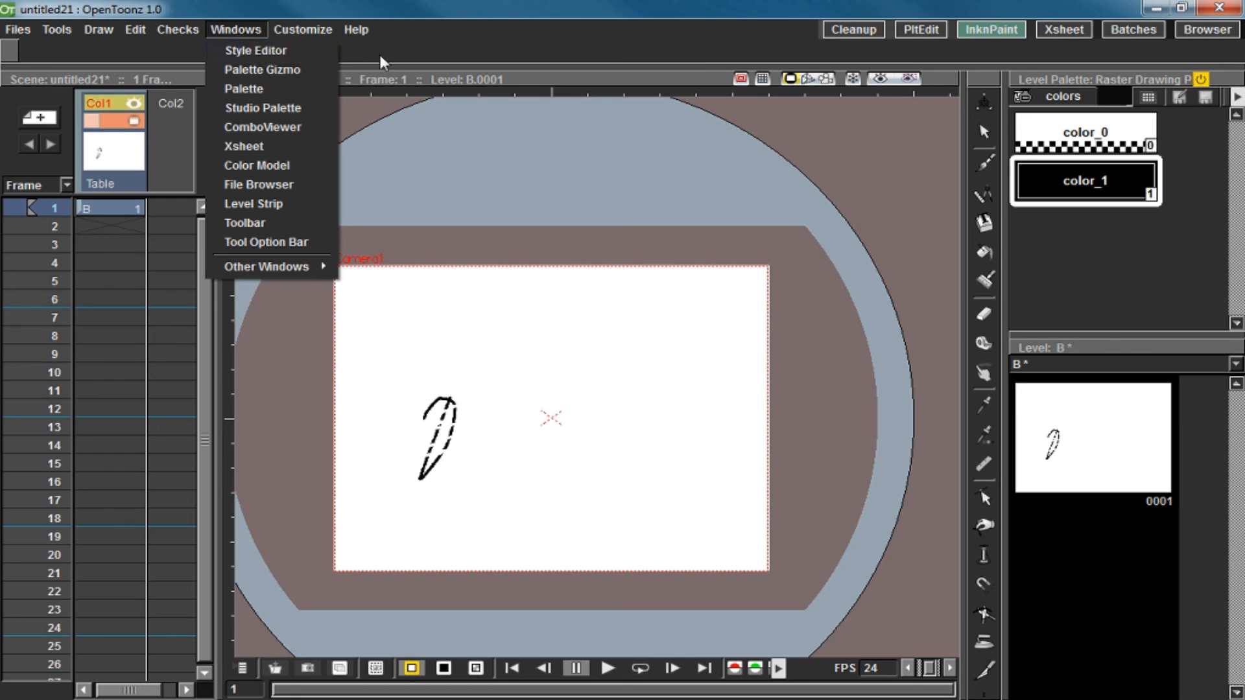
pyautogui.click(828, 207)
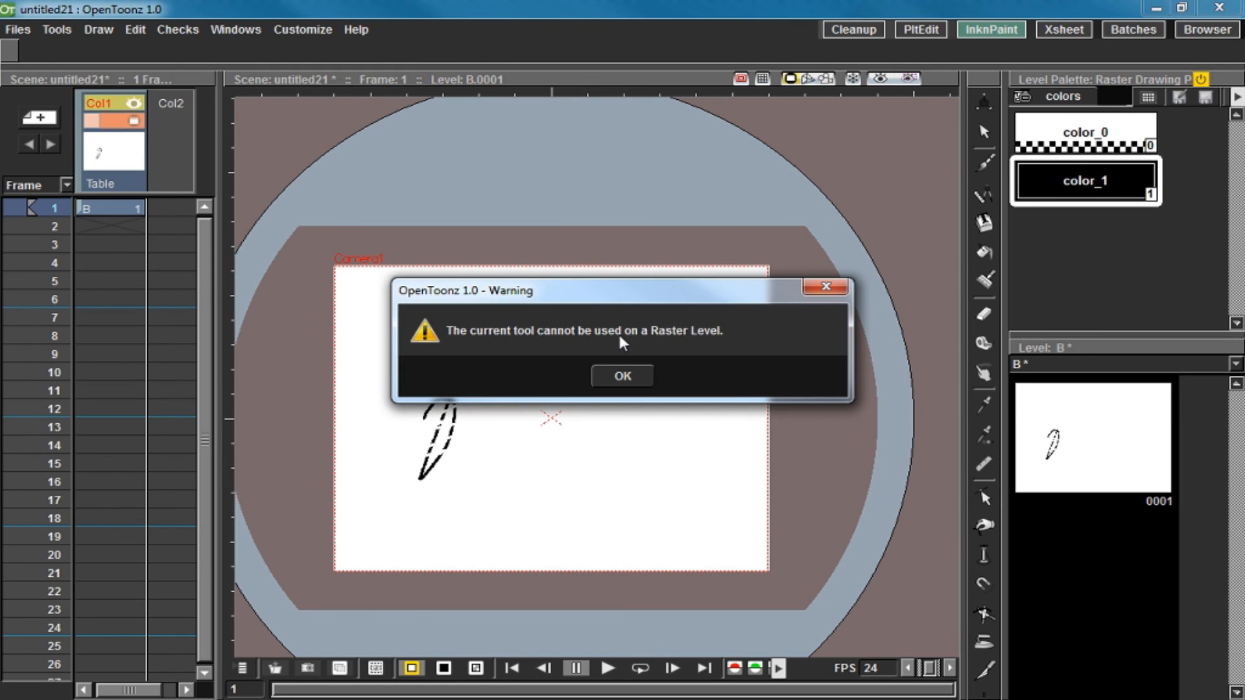
pyautogui.click(622, 375)
# Examine the viewer's context options, including GUI Show / Hide and Reset View, and close them without choosing any.
pyautogui.scroll(-2, 714, 258)
pyautogui.scroll(2, 722, 337)
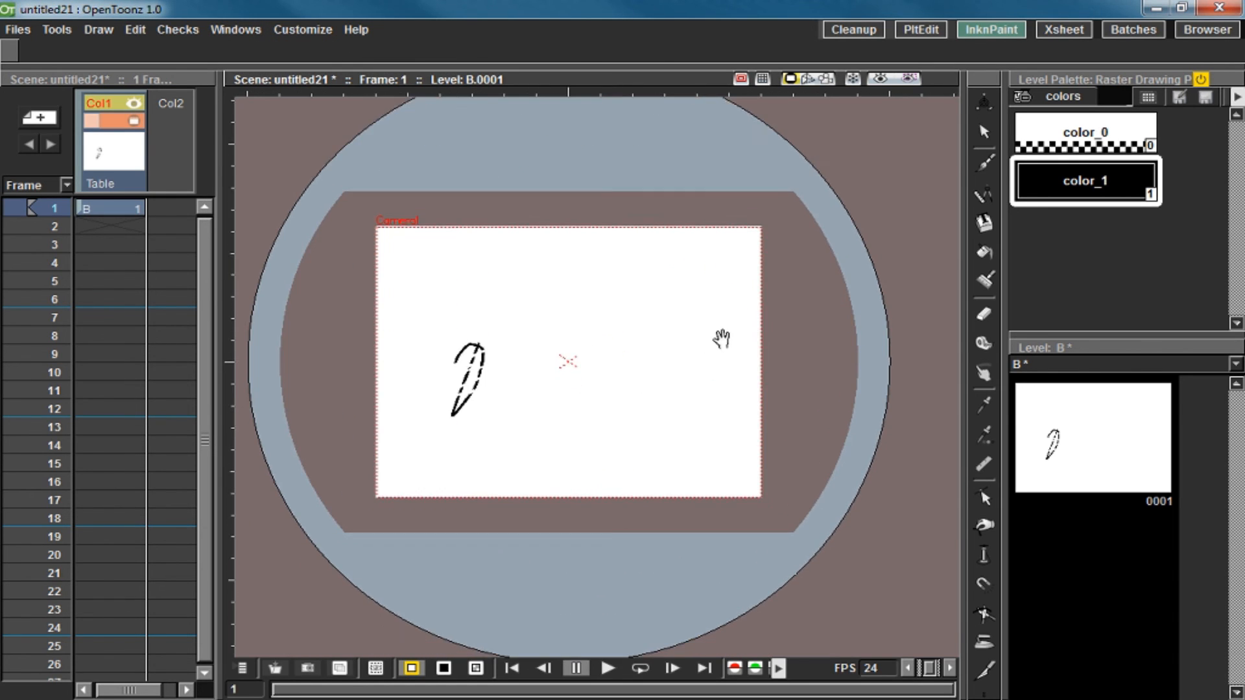
pyautogui.moveTo(721, 339); pyautogui.dragTo(756, 376)
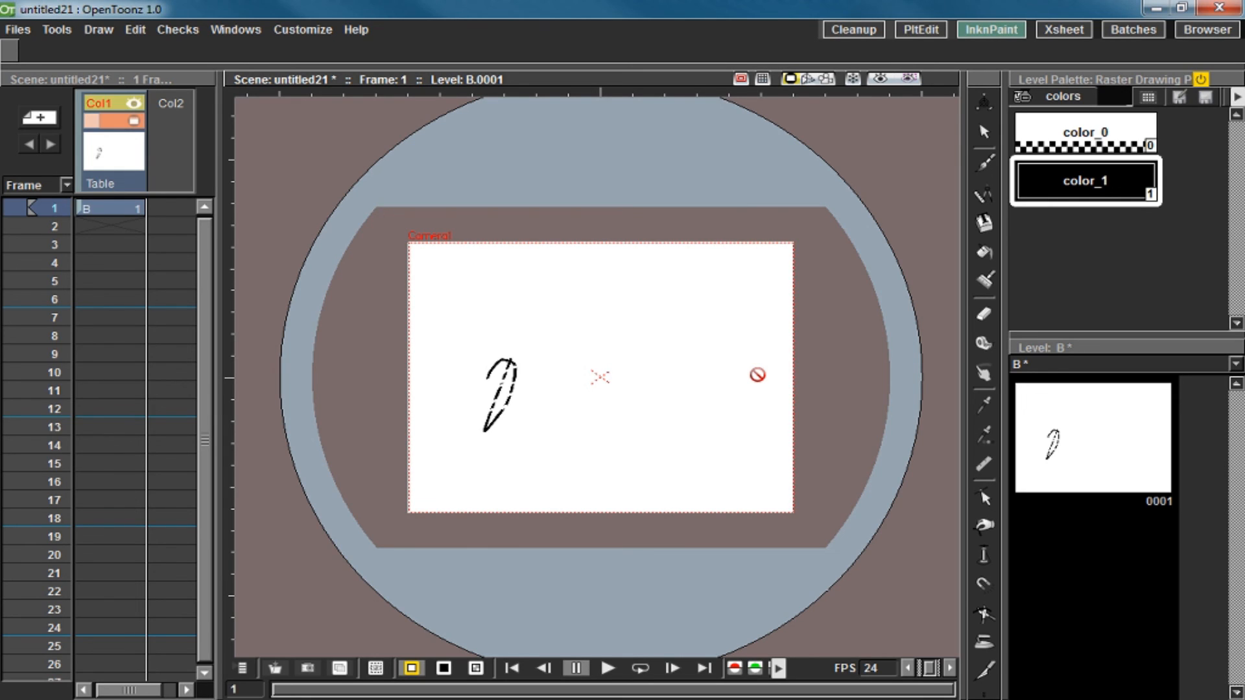
pyautogui.rightClick(693, 302)
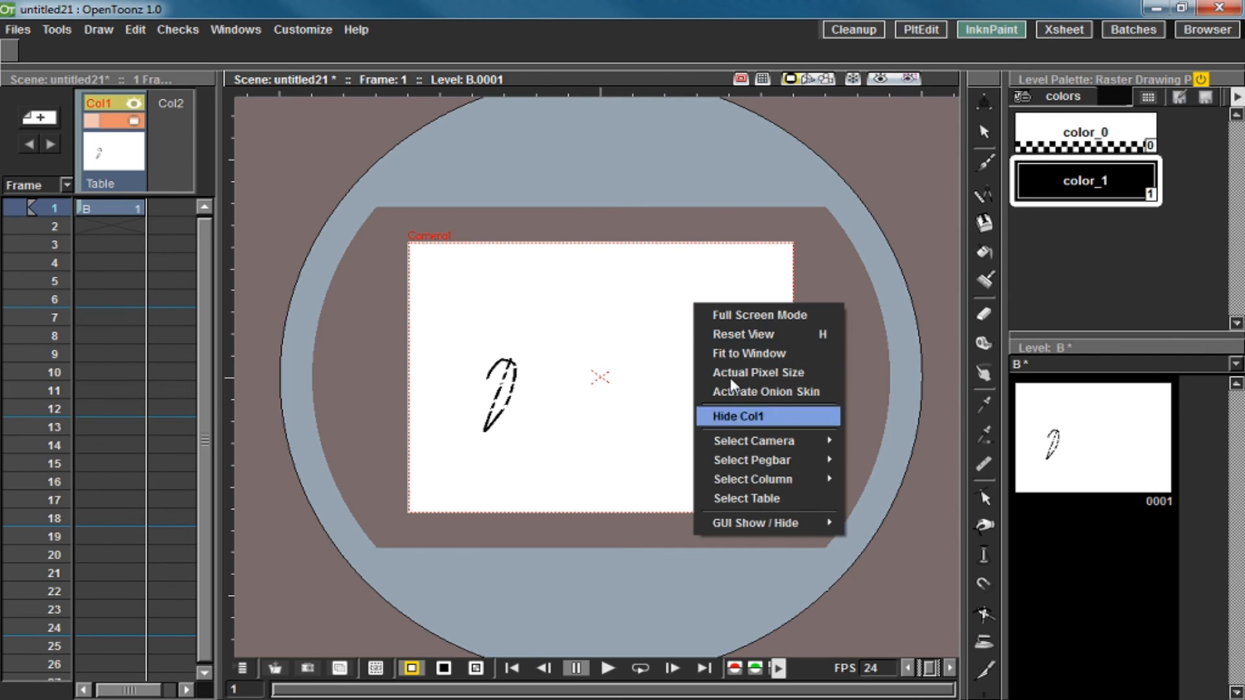
pyautogui.moveTo(801, 530)
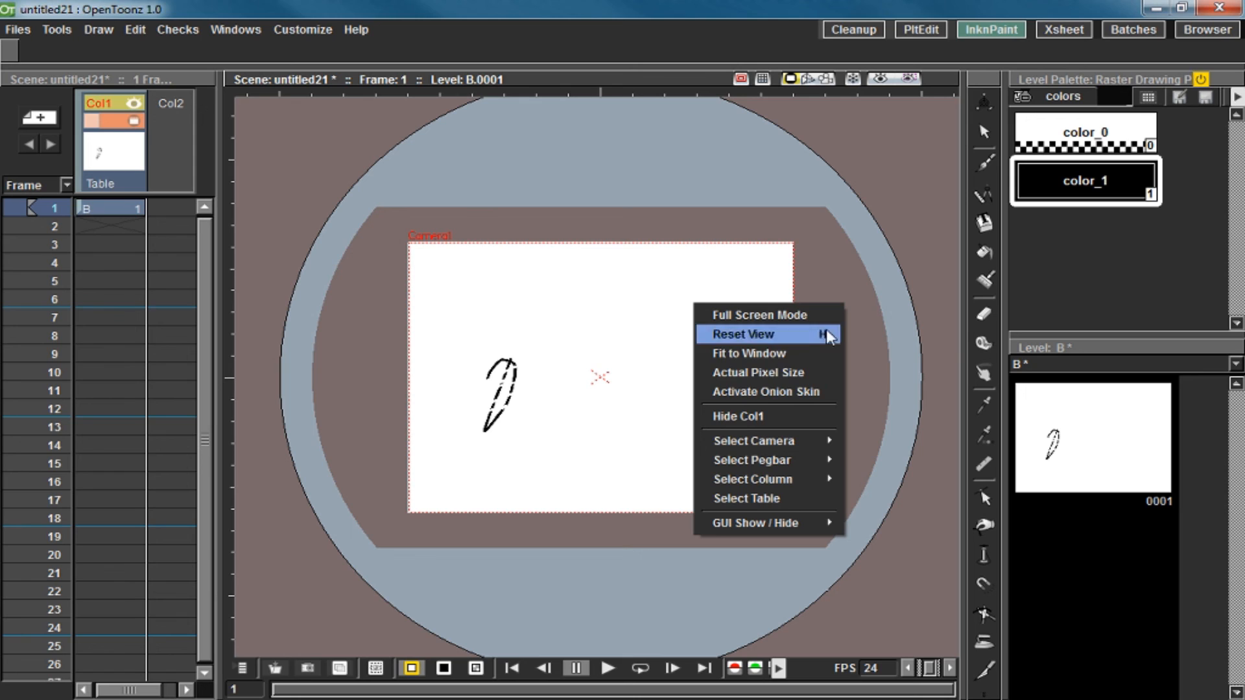
pyautogui.click(947, 339)
pyautogui.click(653, 371)
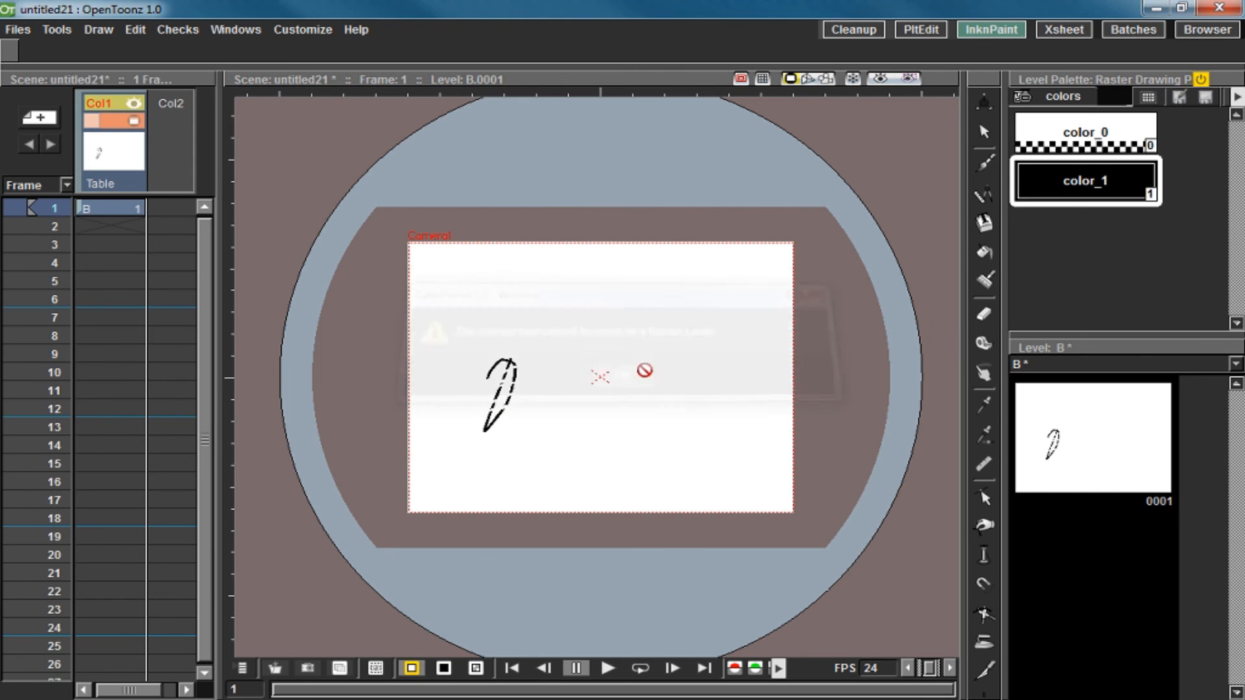
pyautogui.scroll(-1, 760, 351)
pyautogui.moveTo(826, 325); pyautogui.dragTo(748, 325)
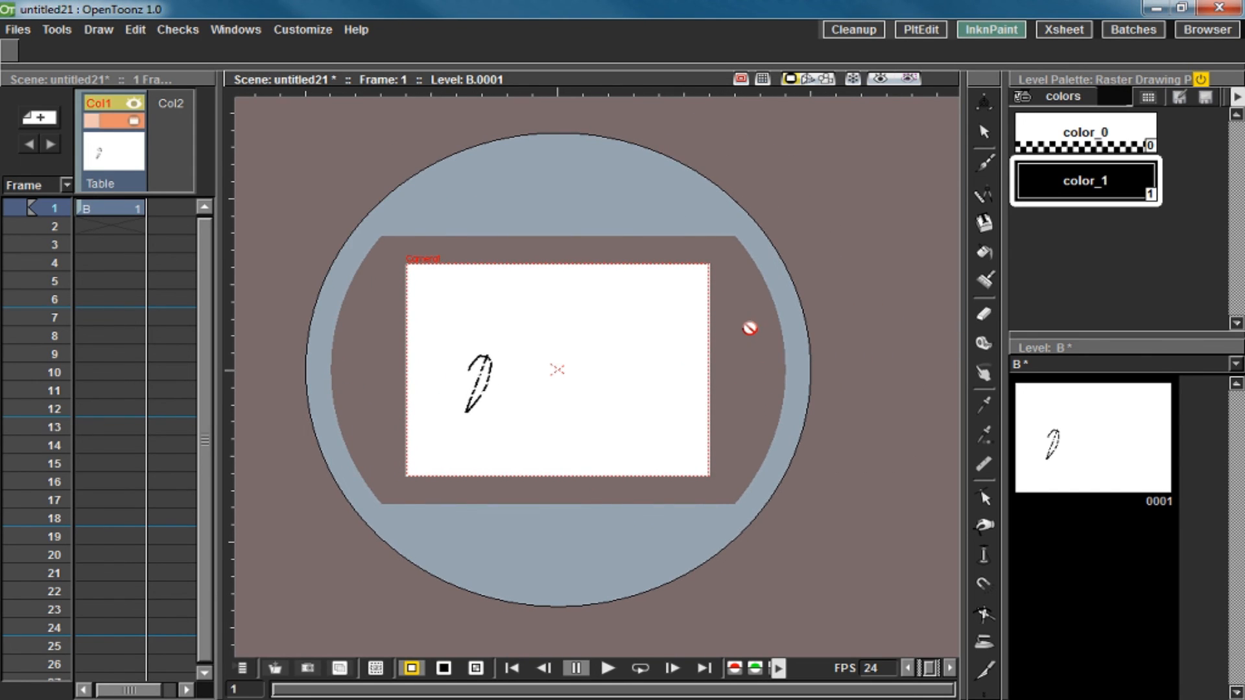